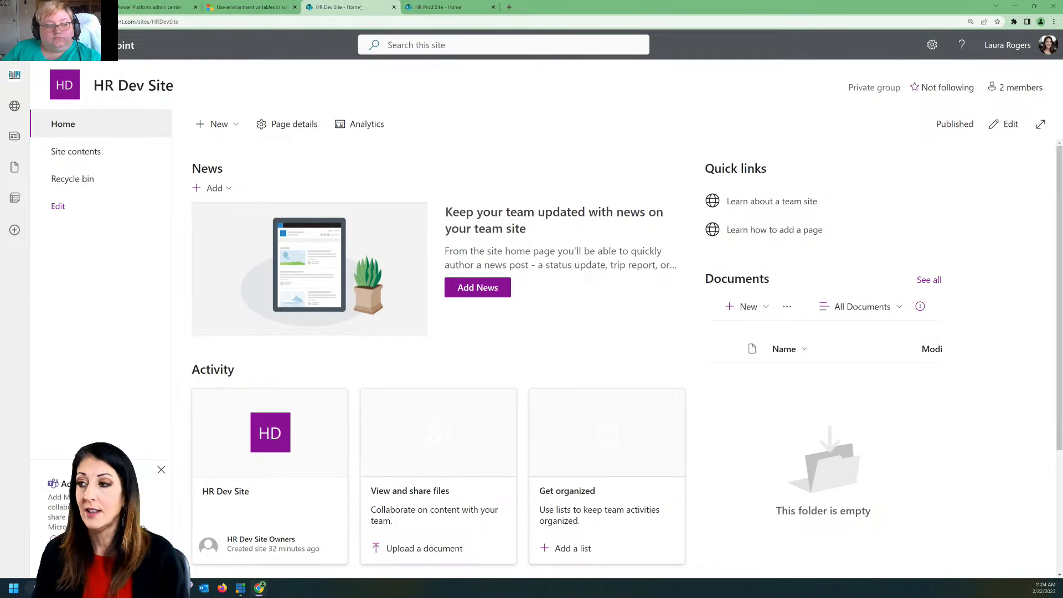
# Step: View the HR Prod Site home page, and return to the HR Dev Site home page
pyautogui.click(438, 8)
pyautogui.click(338, 7)
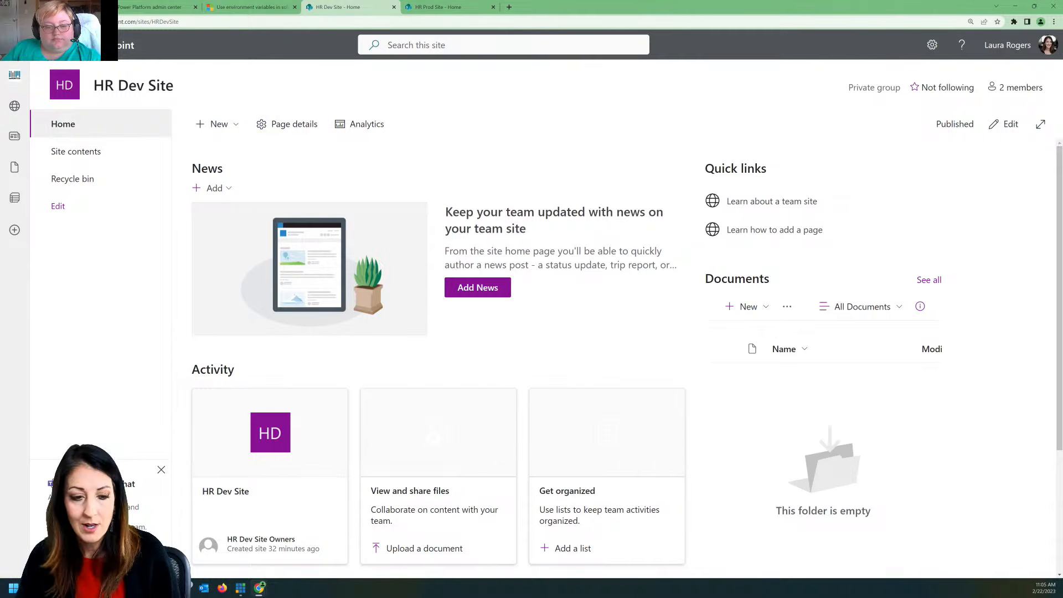
# Step: Switch to Microsoft Teams, show the conversation for the General channel's 2/22 tab, dismiss the feedback request, and return to the HR Dev Site
pyautogui.moveTo(0, 11); pyautogui.dragTo(553, 16)
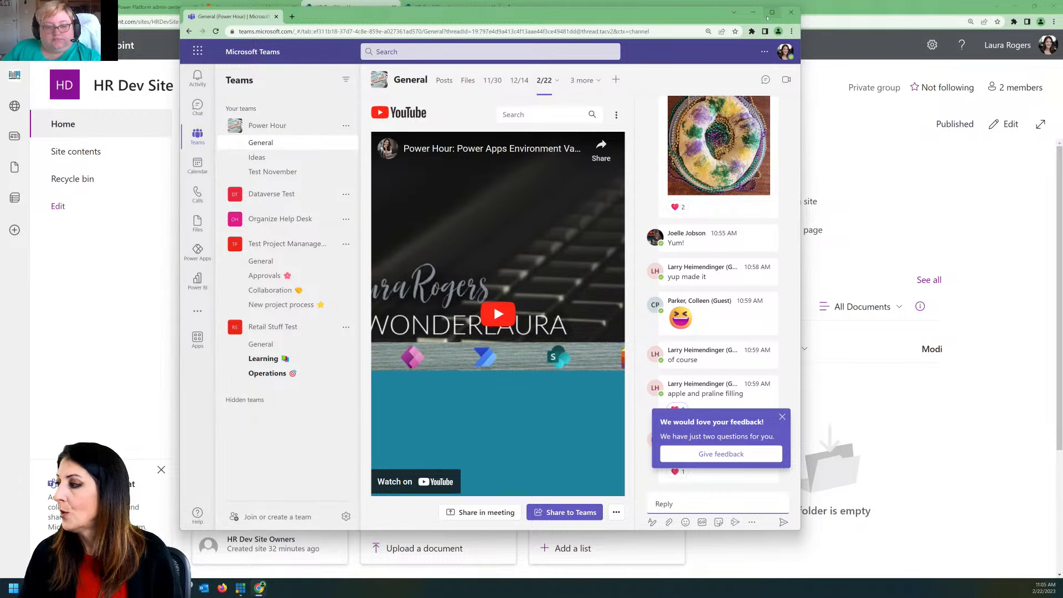
pyautogui.click(771, 12)
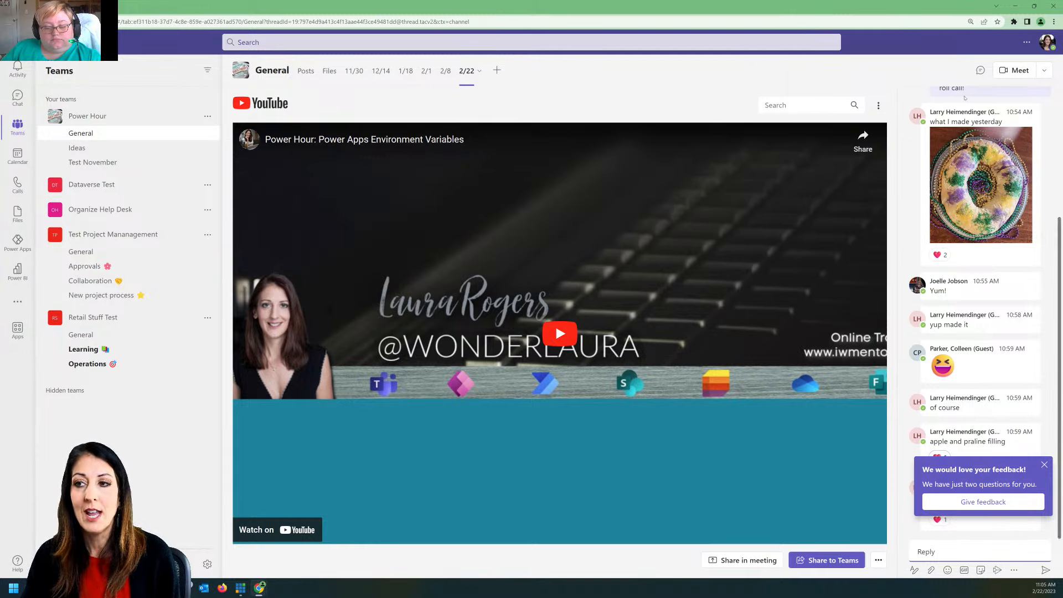
pyautogui.click(980, 72)
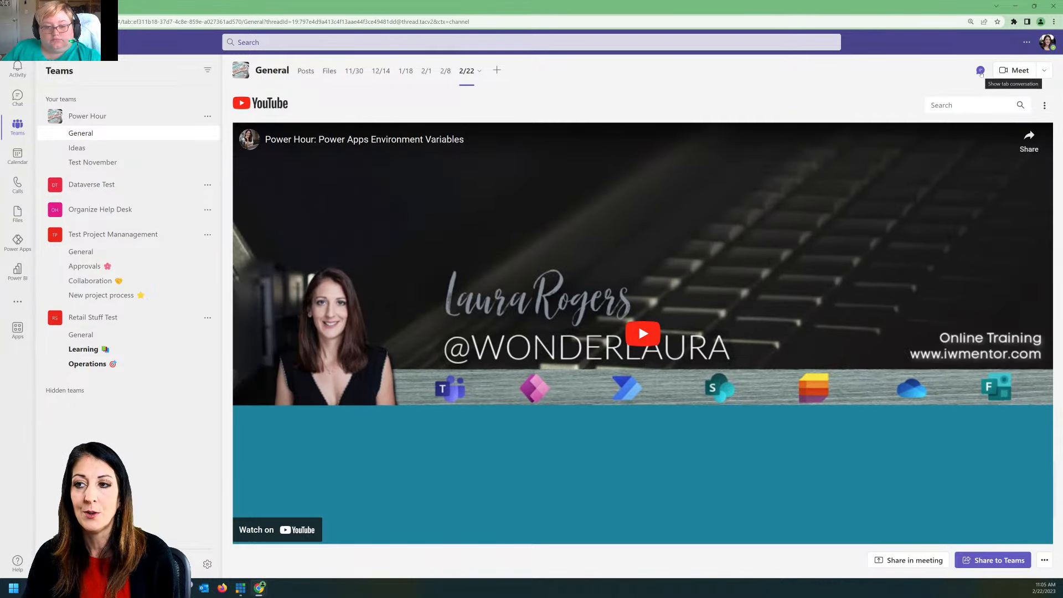
pyautogui.click(980, 72)
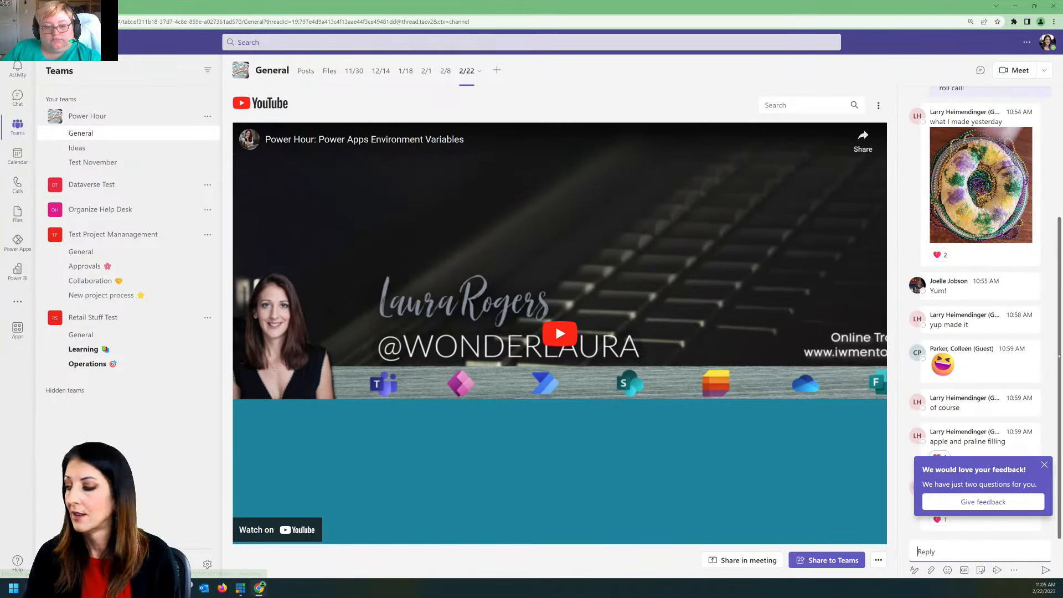
pyautogui.click(1044, 466)
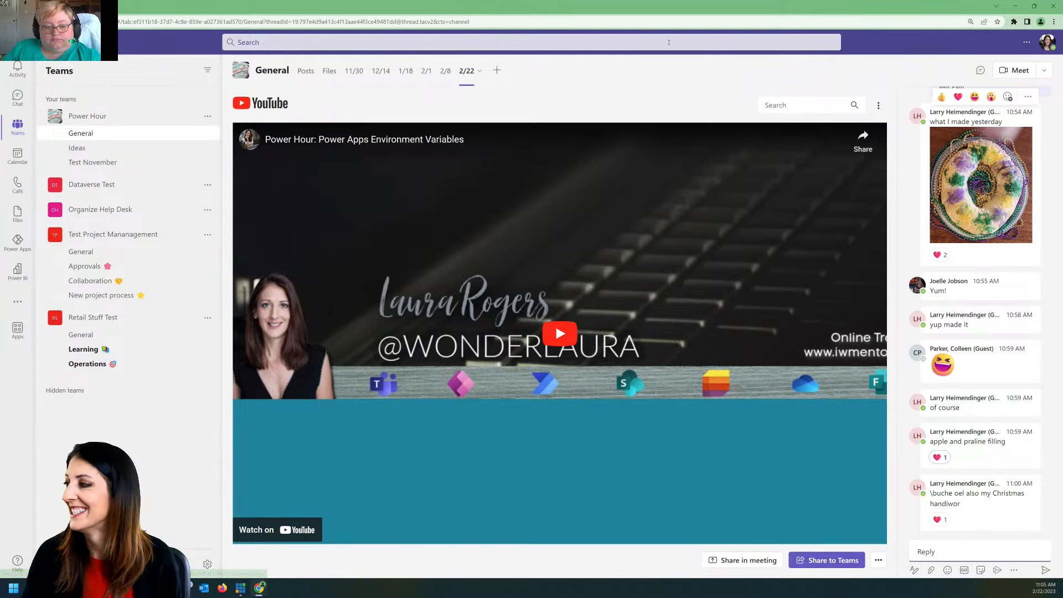
pyautogui.doubleClick(623, 7)
pyautogui.moveTo(622, 12); pyautogui.dragTo(0, 77)
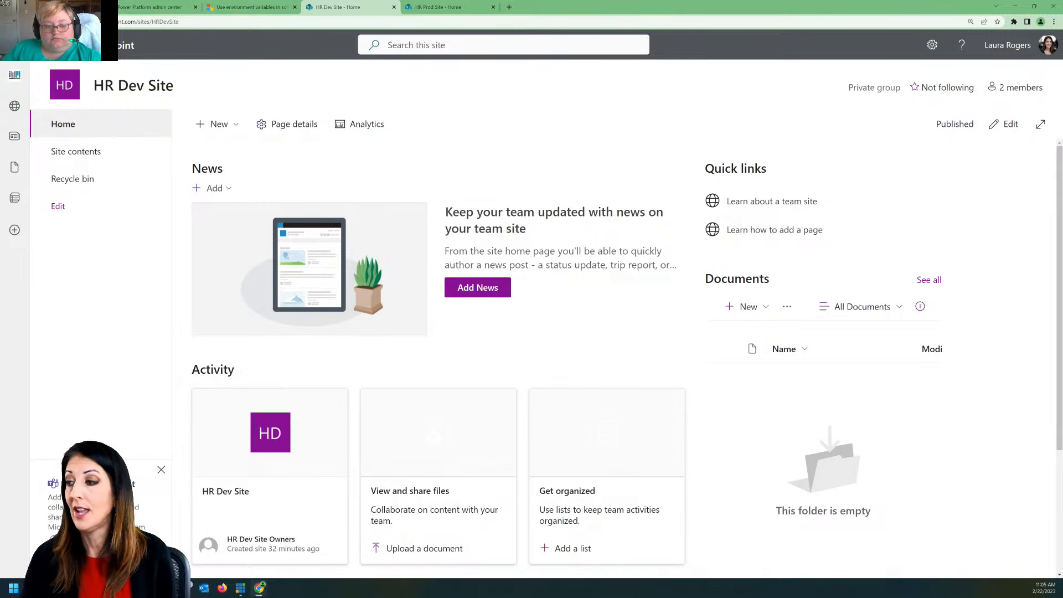
# Step: Create a blank list named New Hire List on the HR Dev Site, shown in site navigation, and dismiss the next-steps suggestions
pyautogui.click(219, 124)
pyautogui.click(232, 145)
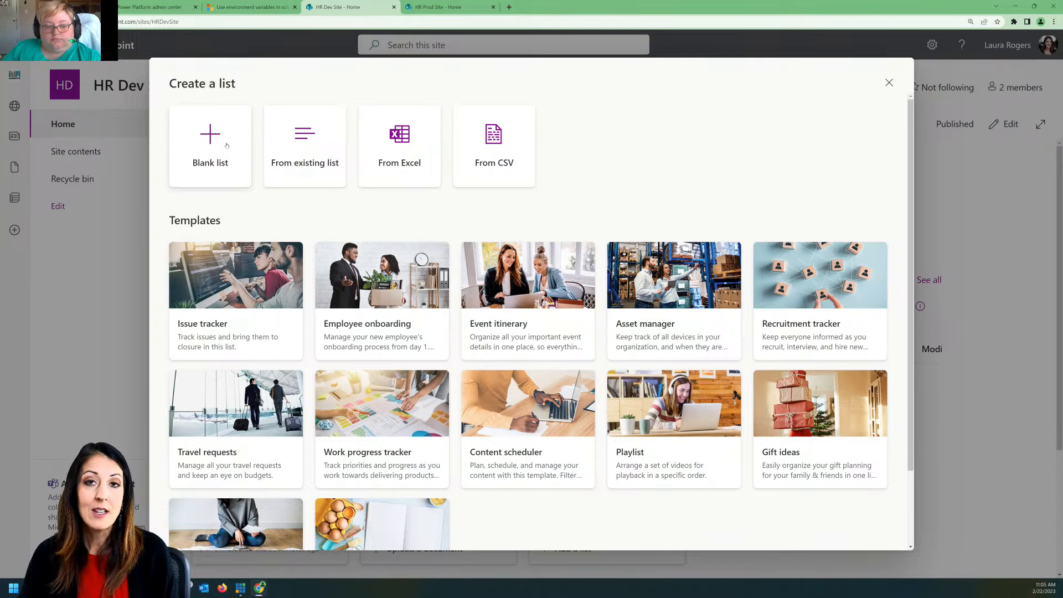
pyautogui.click(227, 145)
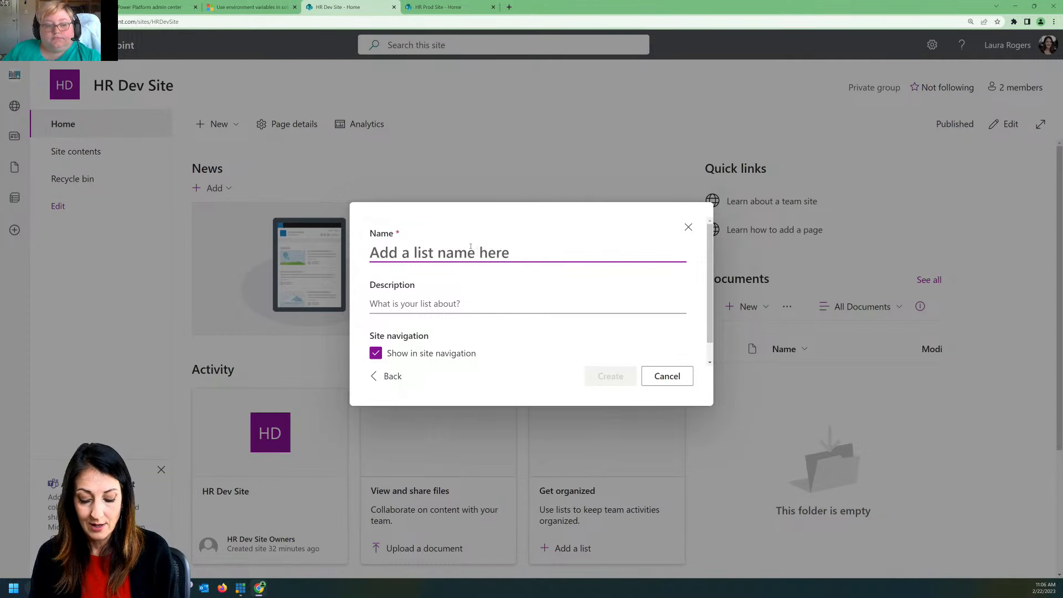
pyautogui.write('New Hire List')
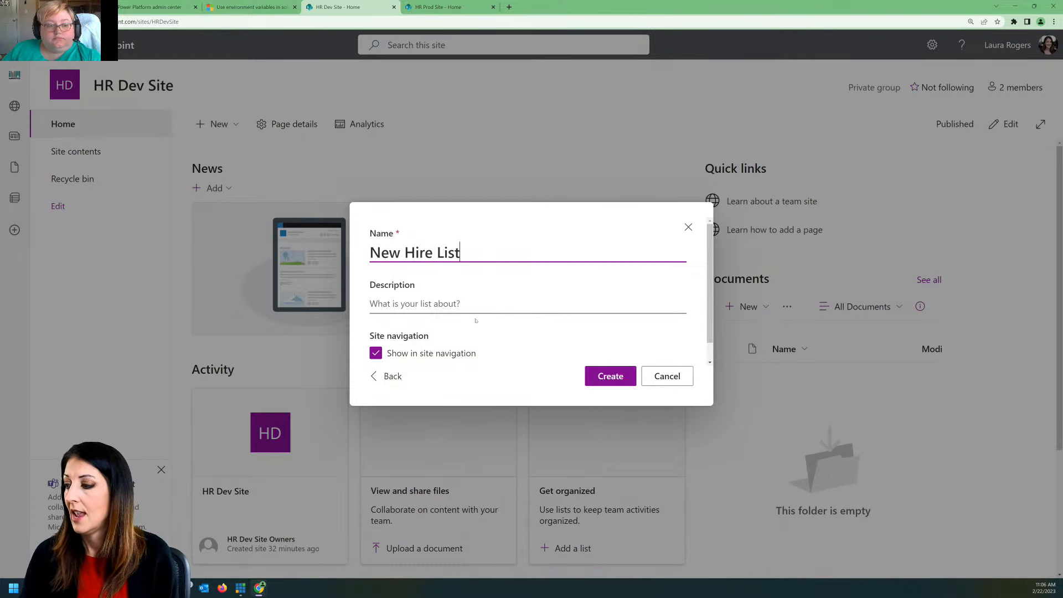
pyautogui.click(596, 377)
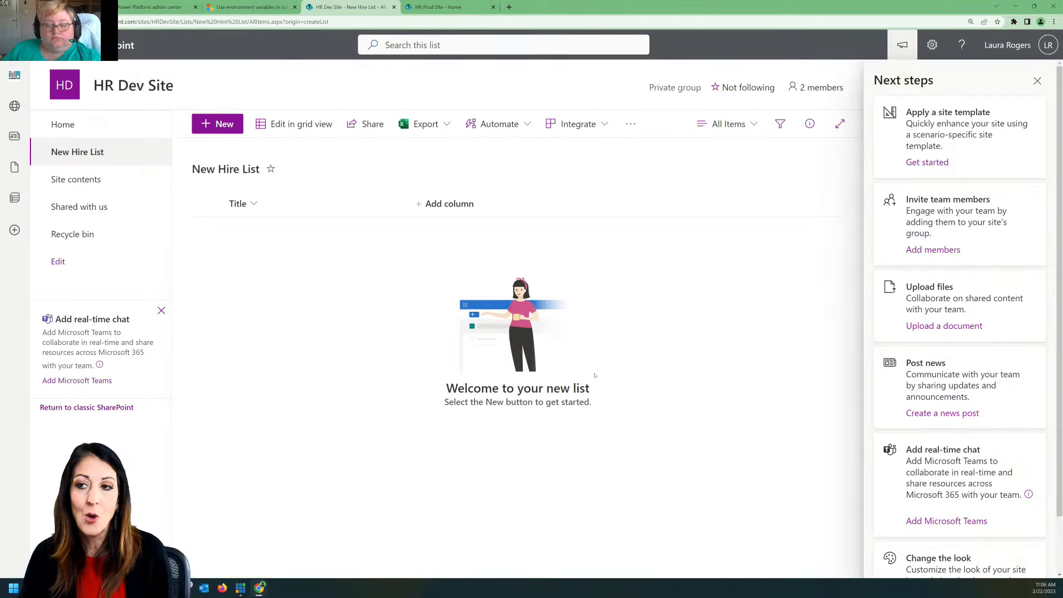
pyautogui.click(1037, 81)
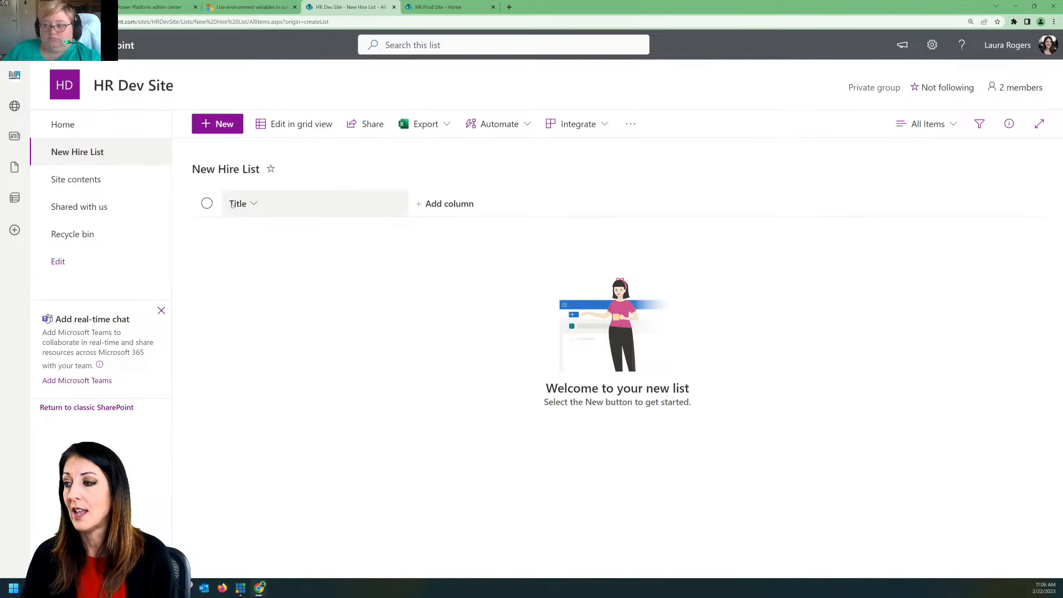
# Step: Add a single line of text column named First Name to the New Hire List
pyautogui.click(439, 205)
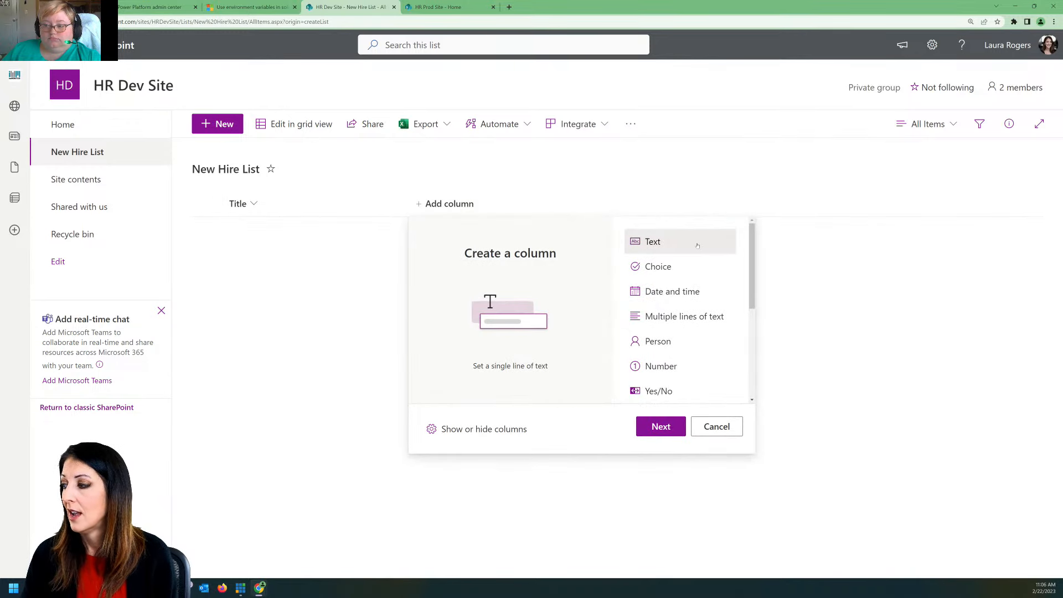
pyautogui.click(662, 428)
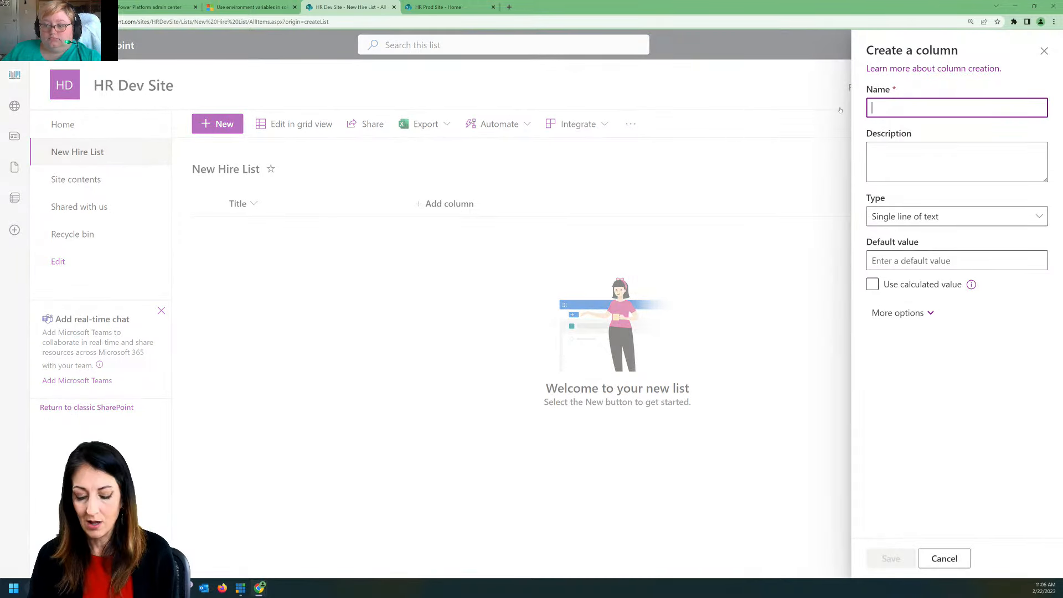
pyautogui.write('First ')
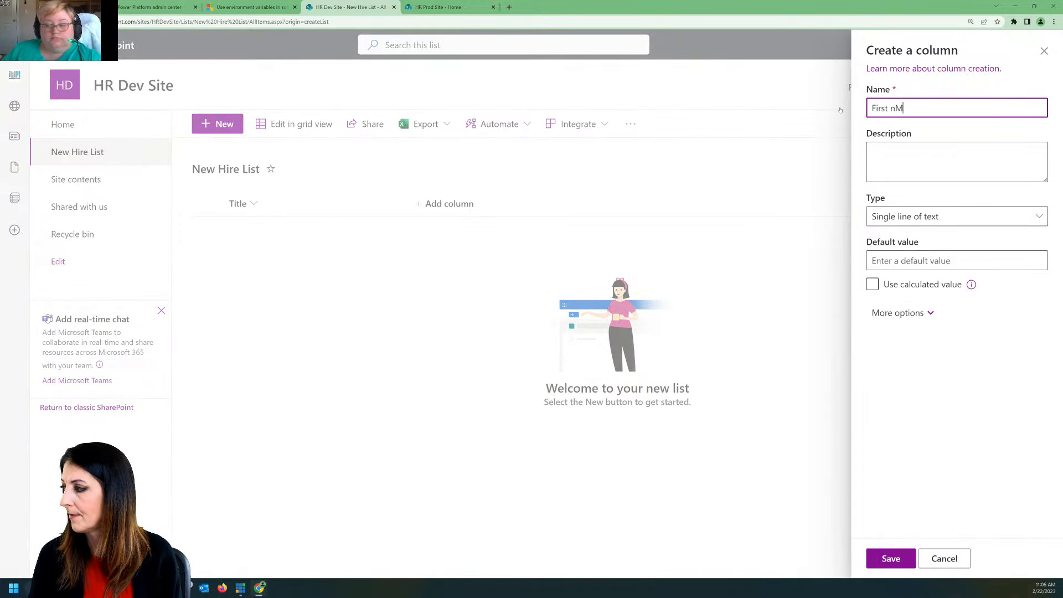
pyautogui.write('Name')
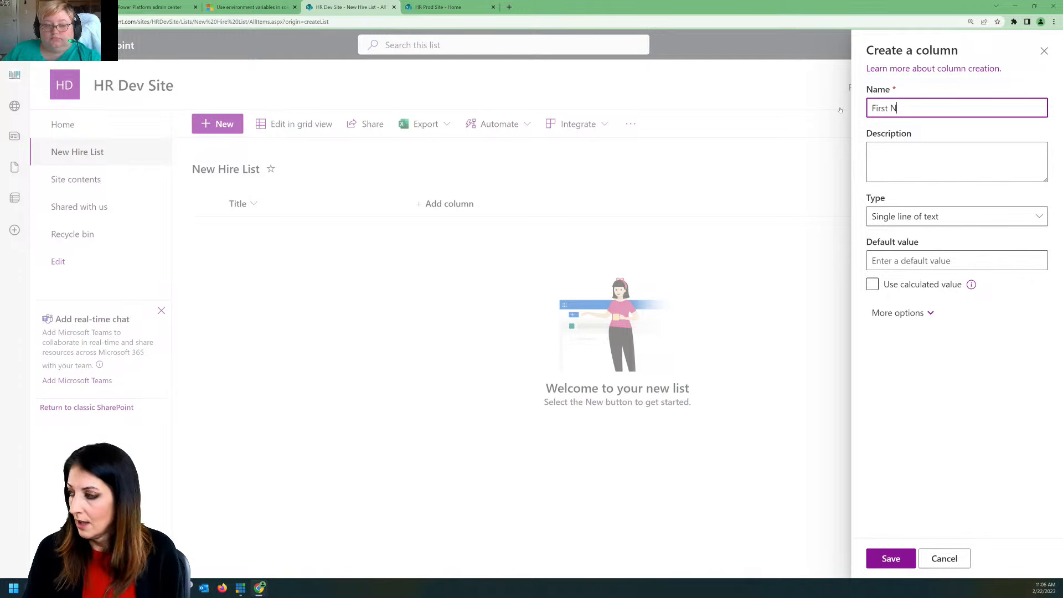
pyautogui.click(888, 562)
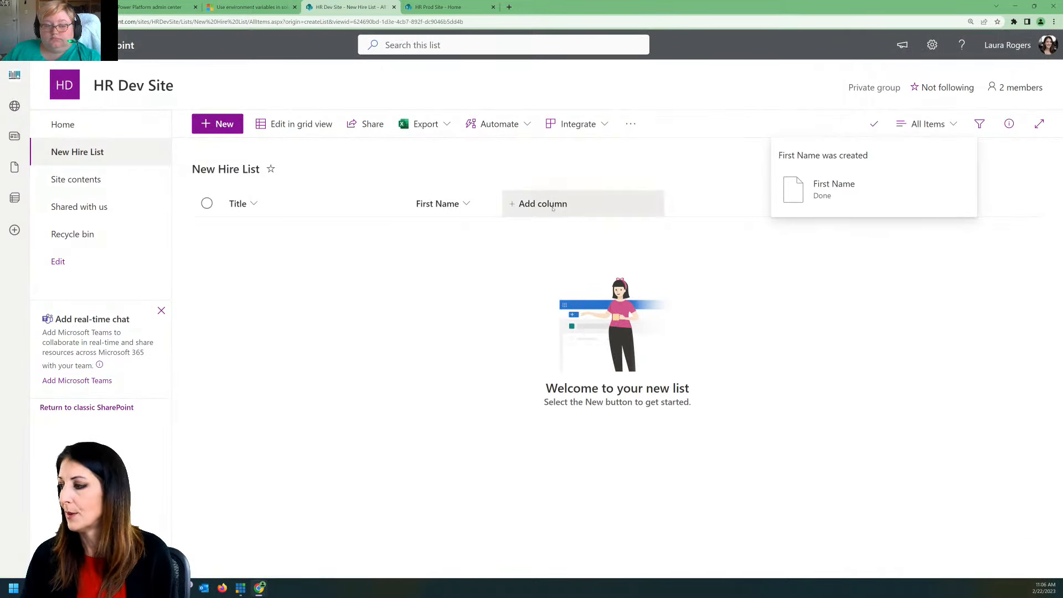
# Step: Add a single line of text column named Last Name to the New Hire List
pyautogui.click(553, 209)
pyautogui.click(569, 425)
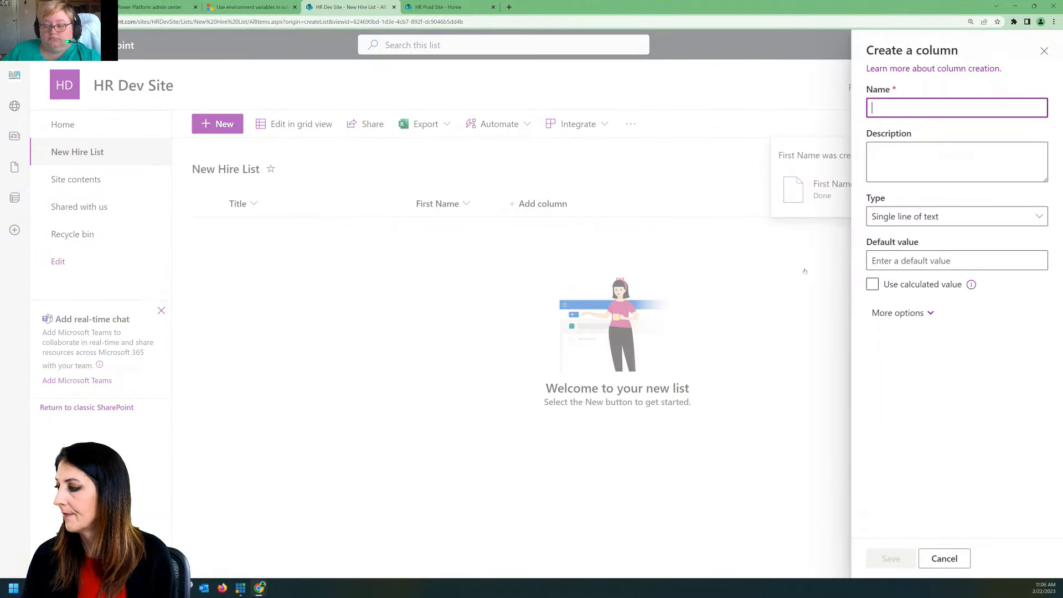
pyautogui.write('Last Name')
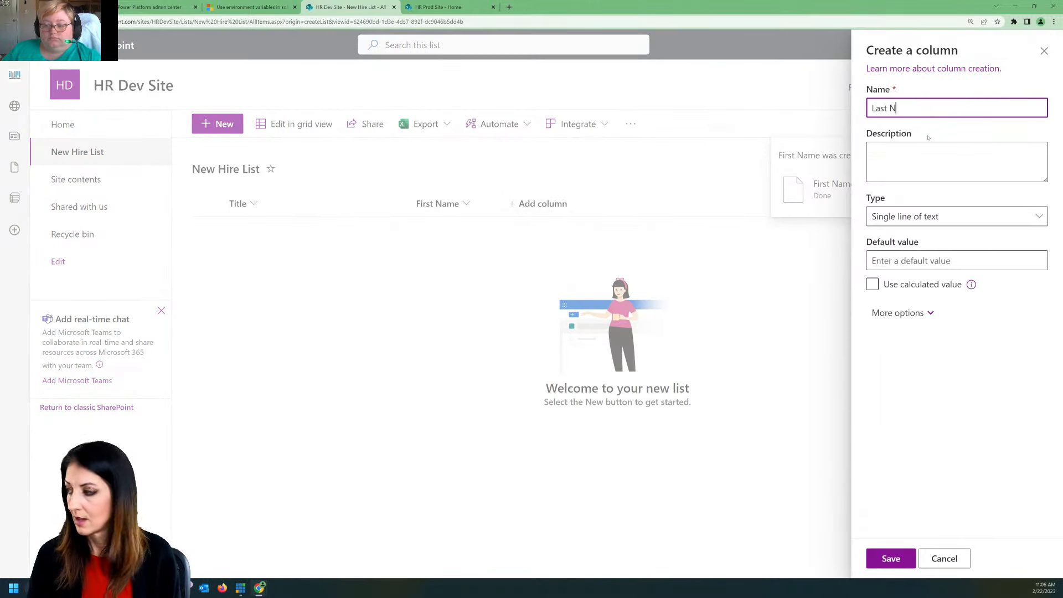
pyautogui.click(889, 561)
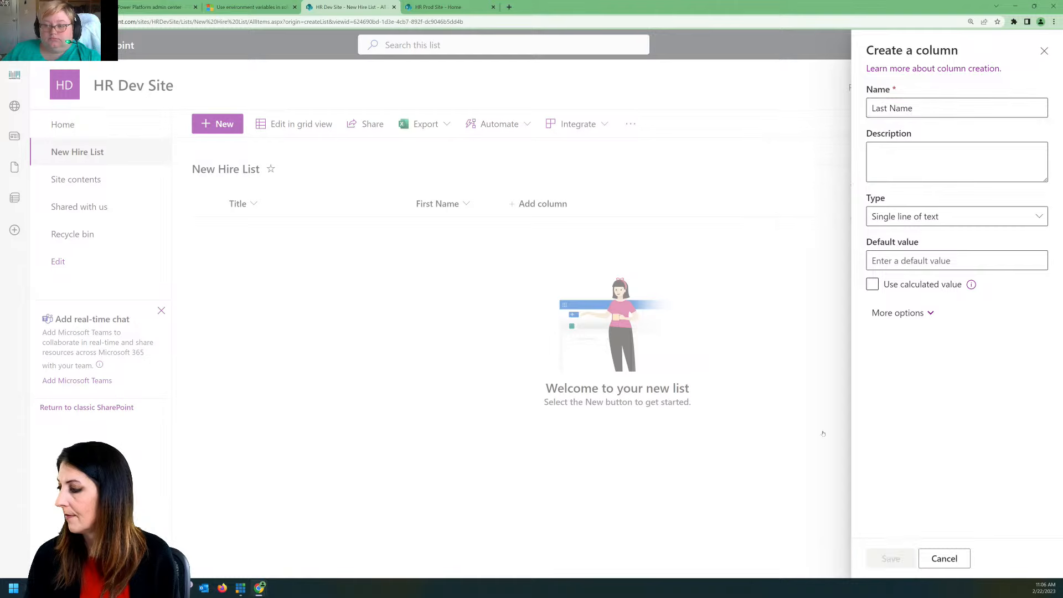
# Step: Add a single line of text column named Phone to the New Hire List
pyautogui.click(635, 203)
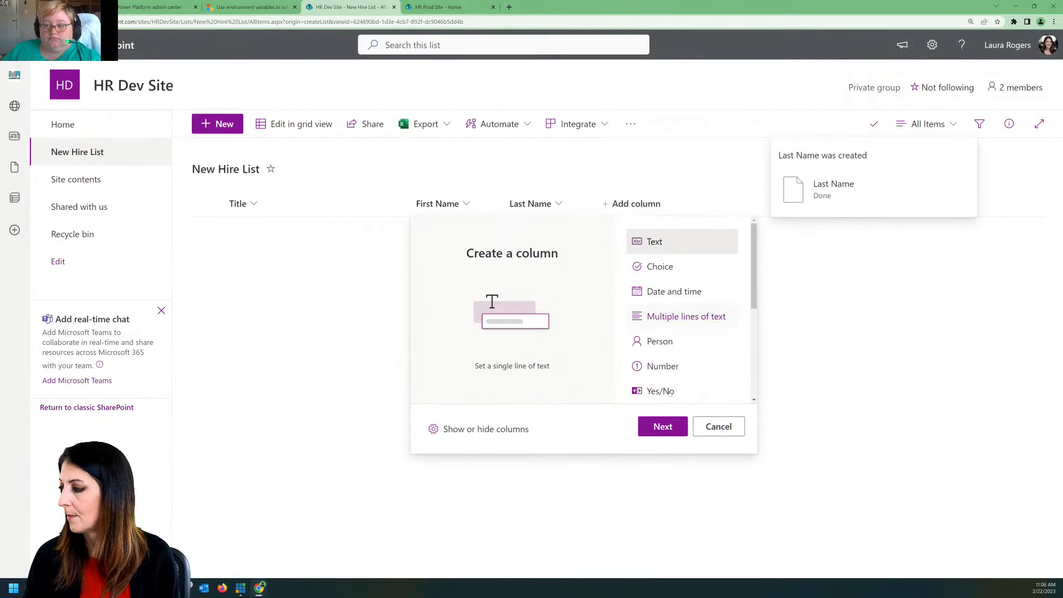
pyautogui.click(663, 428)
pyautogui.write('P')
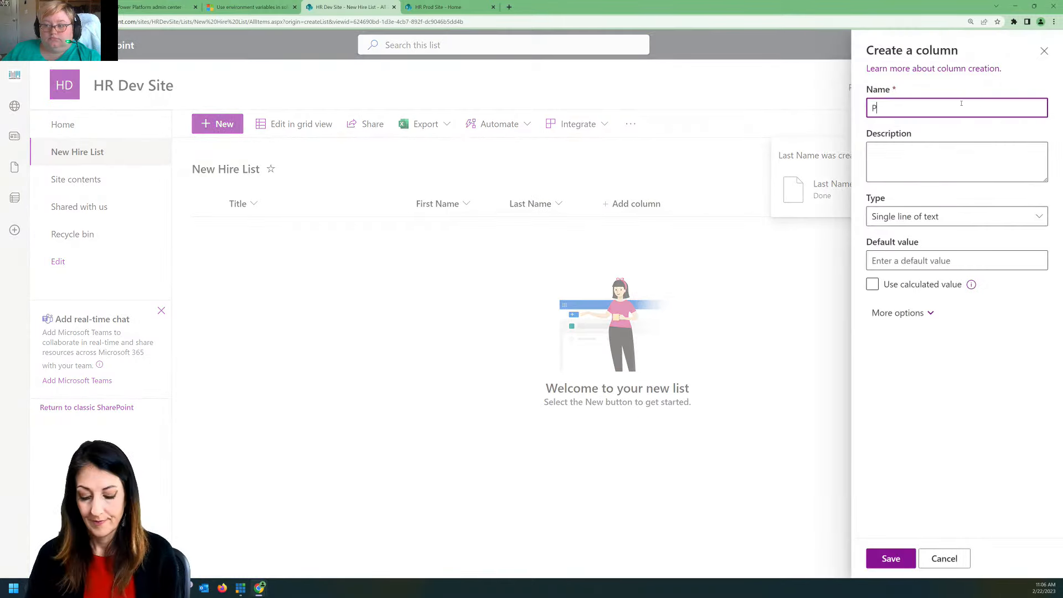
pyautogui.write('hone')
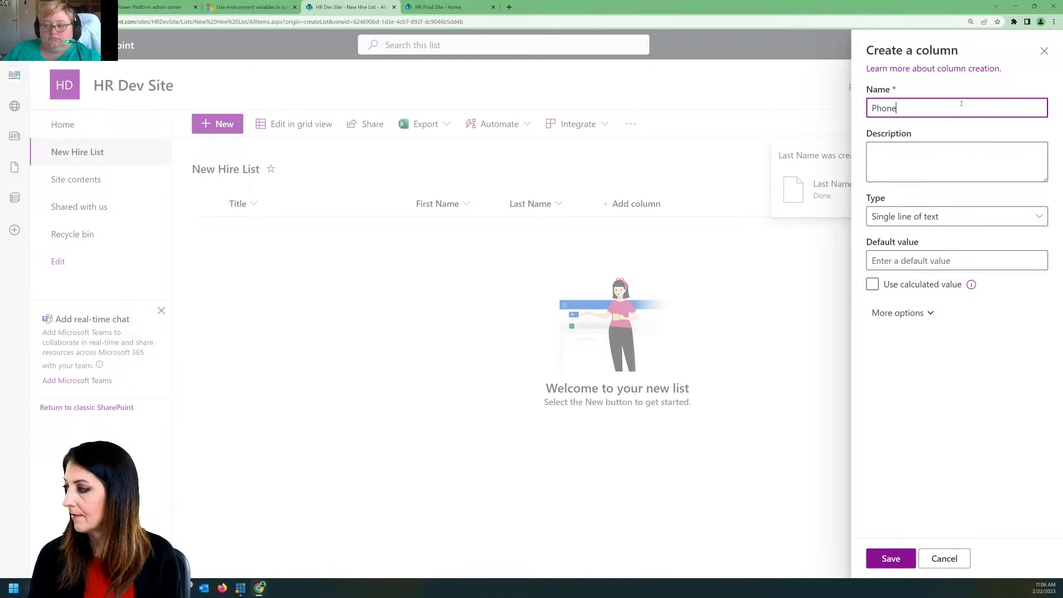
pyautogui.click(892, 560)
# Step: Add a Number column named Age to the New Hire List, keeping the default number format
pyautogui.click(730, 205)
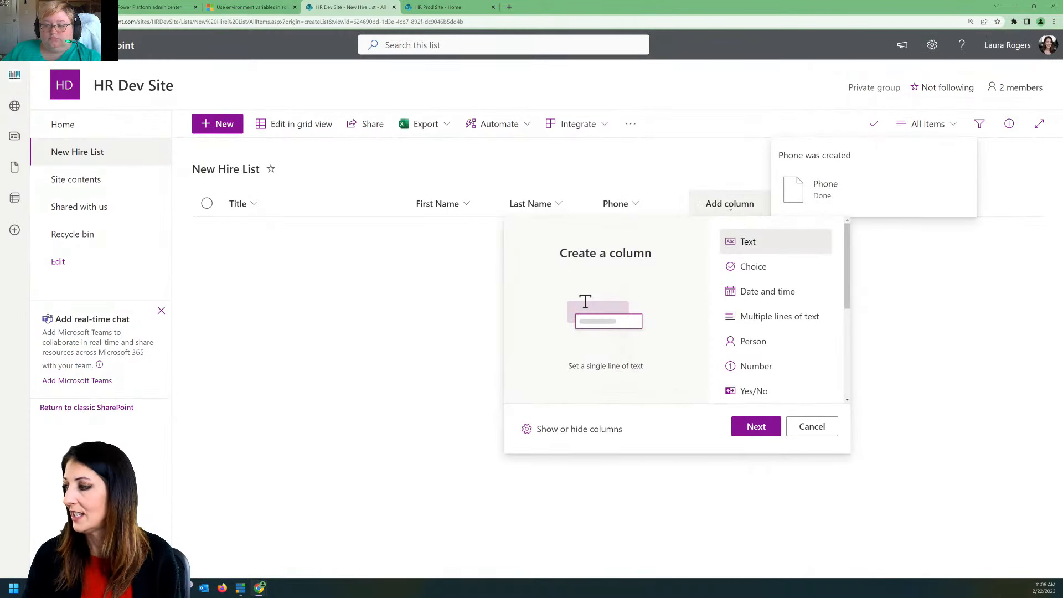
pyautogui.click(756, 366)
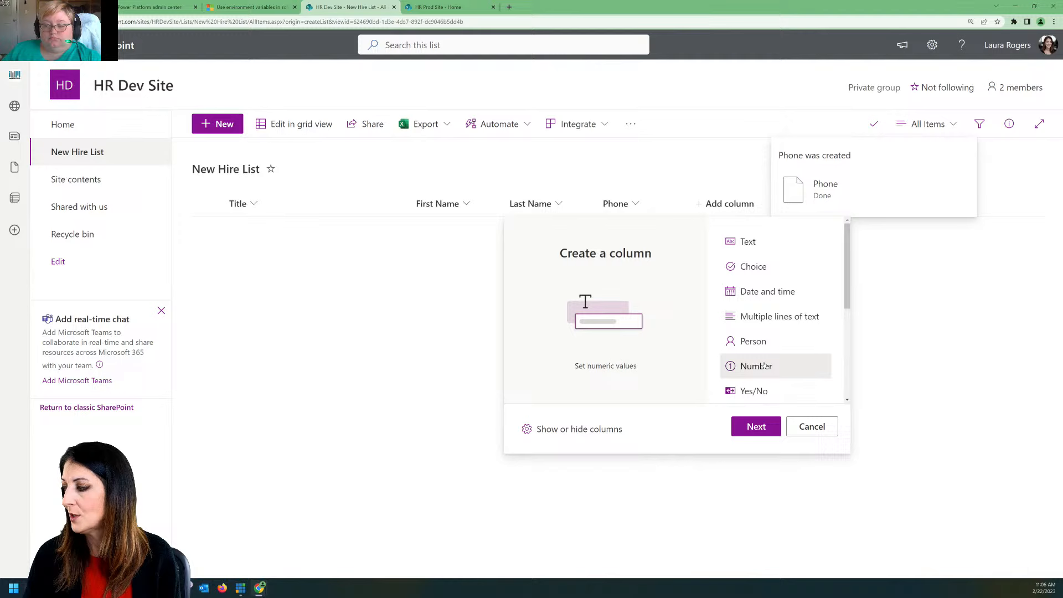
pyautogui.click(757, 427)
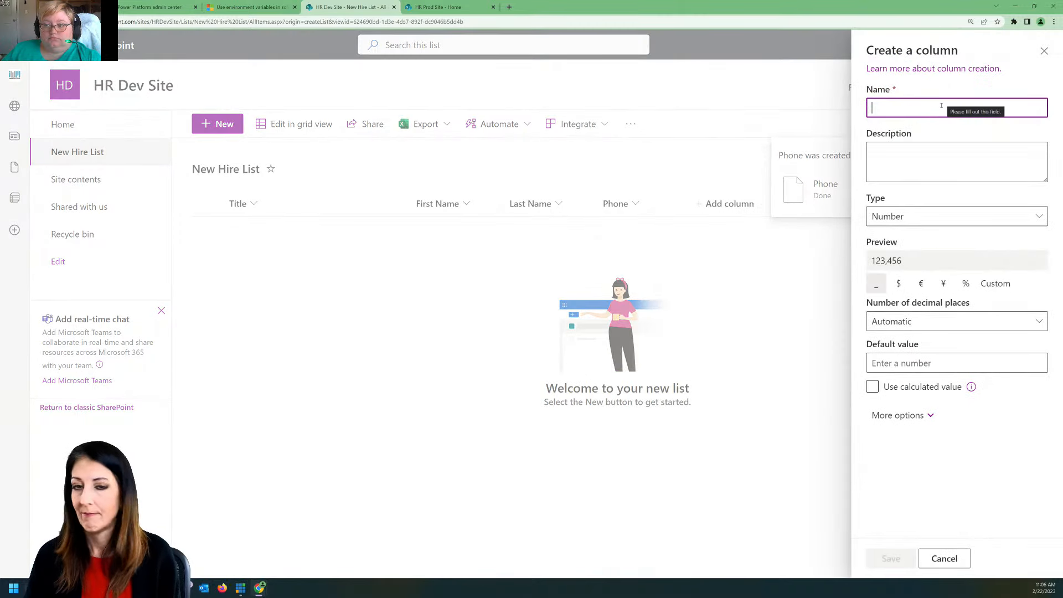
pyautogui.write('Age')
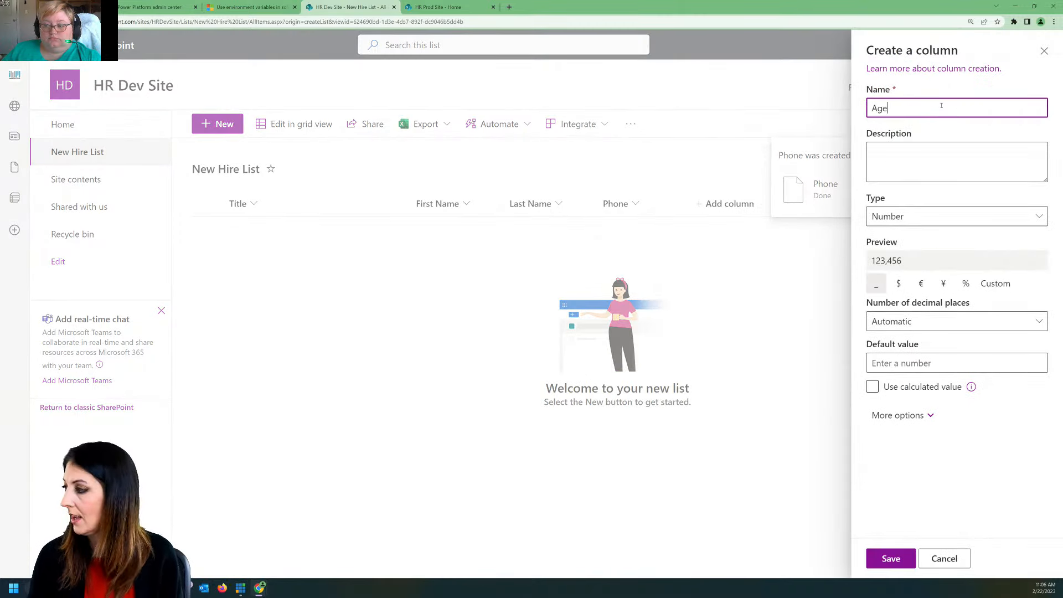
pyautogui.click(891, 558)
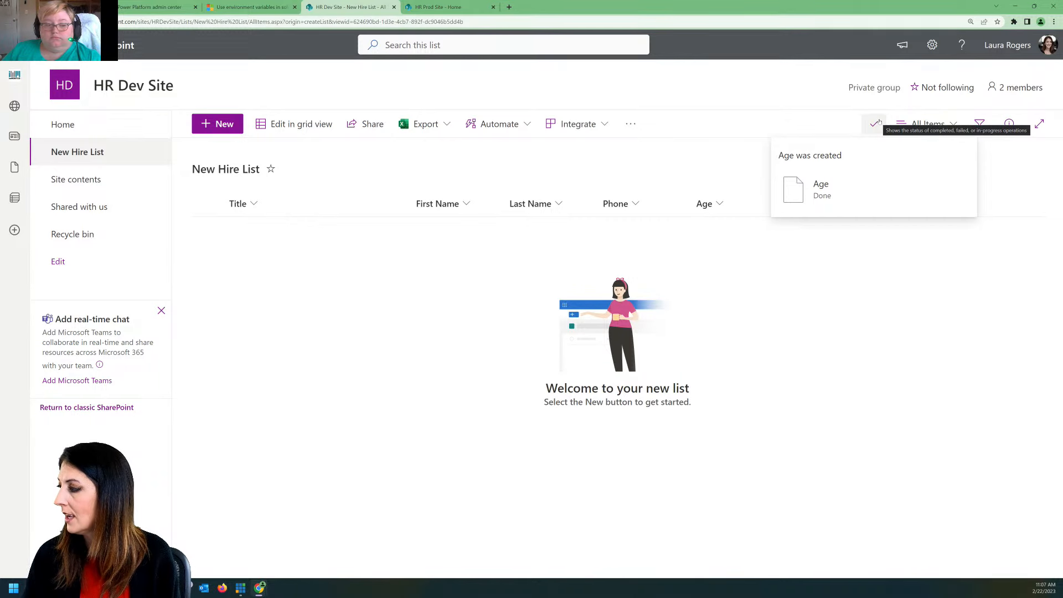
# Step: Add a Date and time column named Date of Birth to the New Hire List, without including the time
pyautogui.click(825, 203)
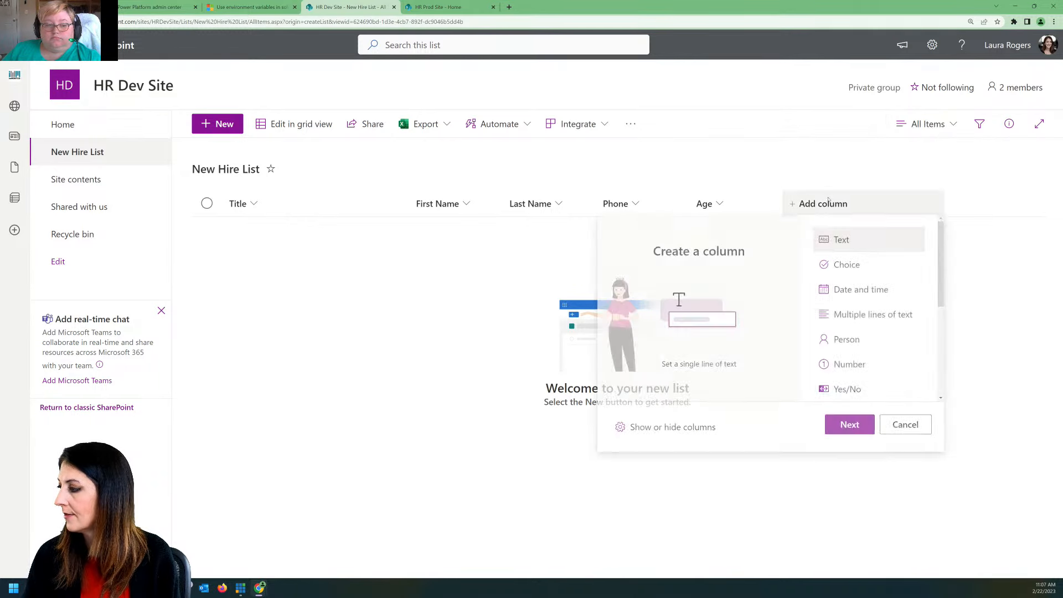
pyautogui.click(861, 290)
pyautogui.click(846, 427)
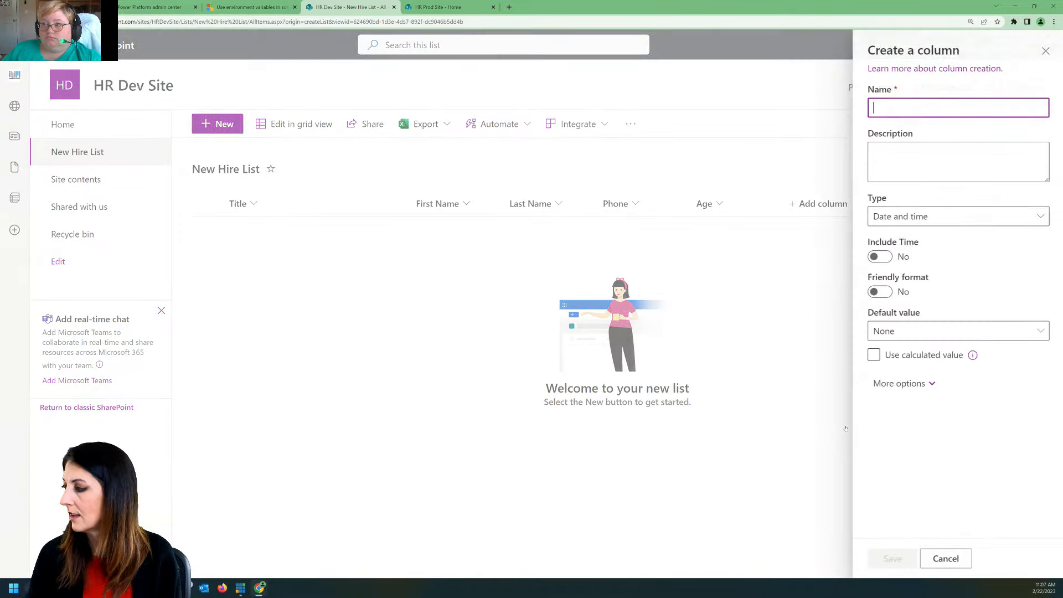
pyautogui.write('D')
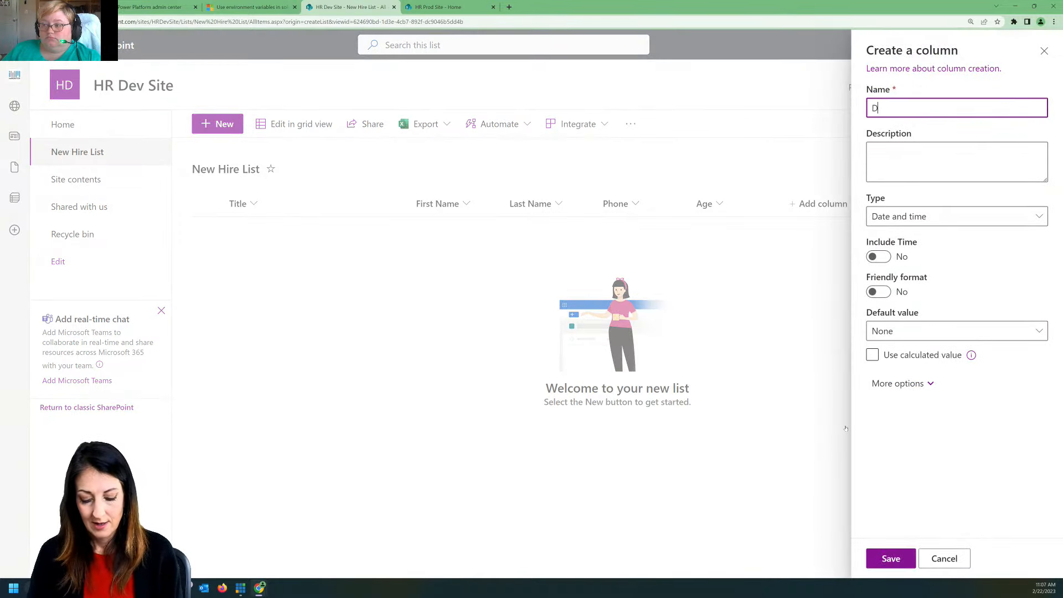
pyautogui.write('ate of')
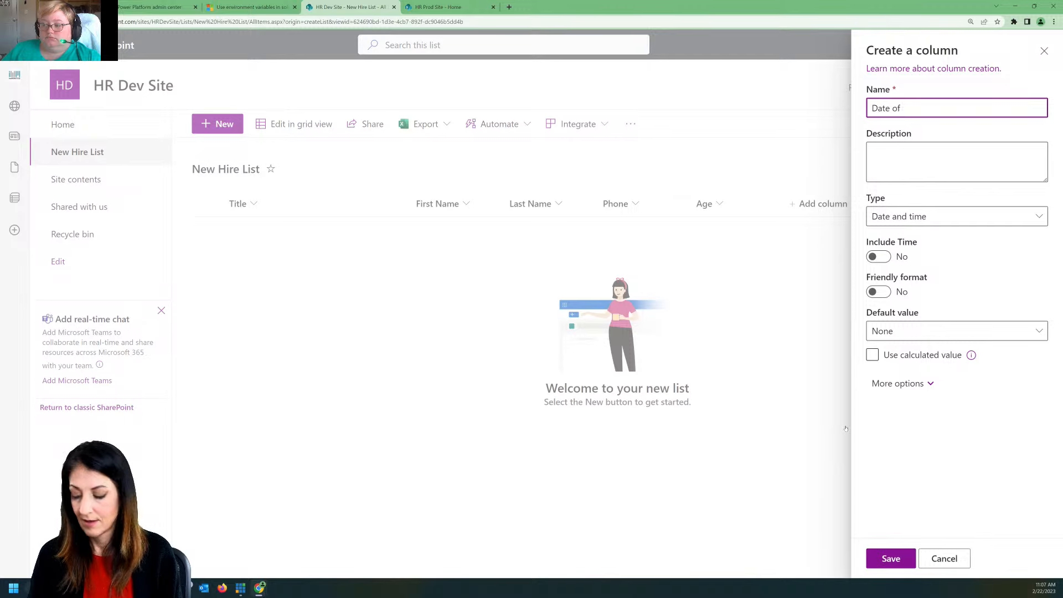
pyautogui.write(' Birth')
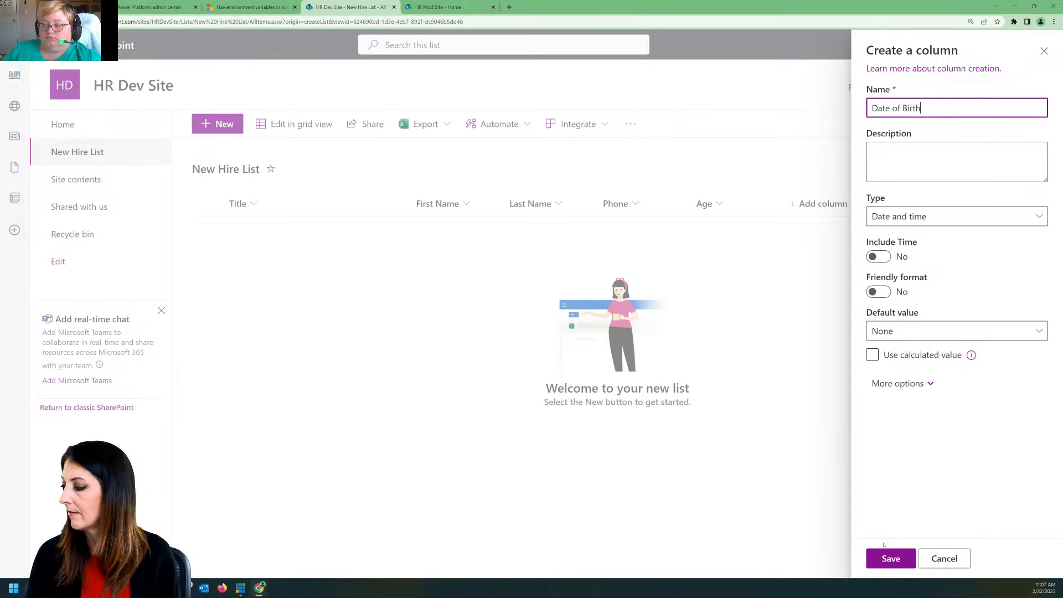
pyautogui.click(886, 560)
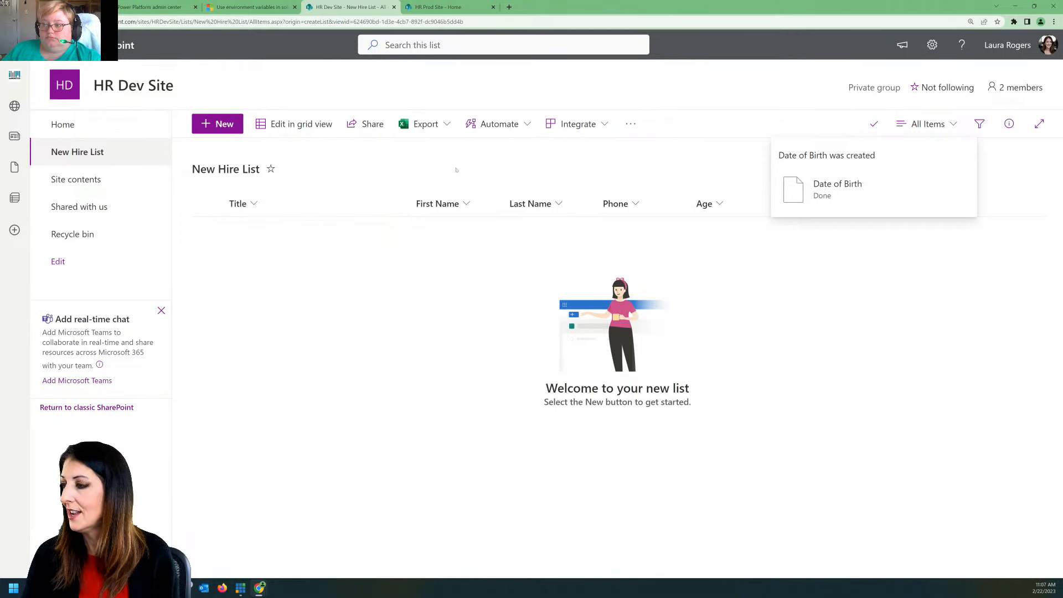
pyautogui.click(253, 203)
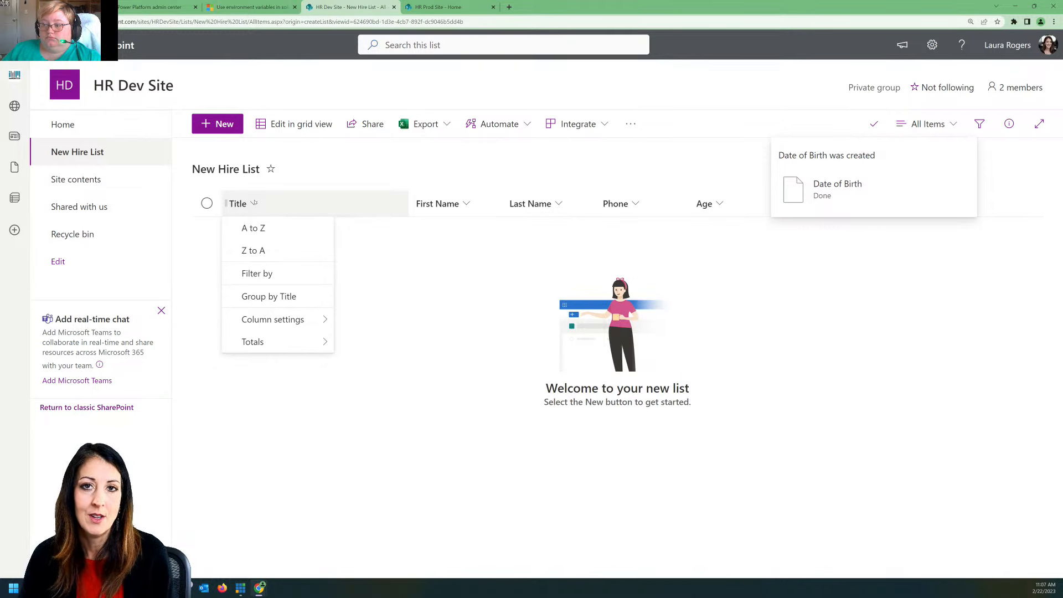
pyautogui.click(403, 174)
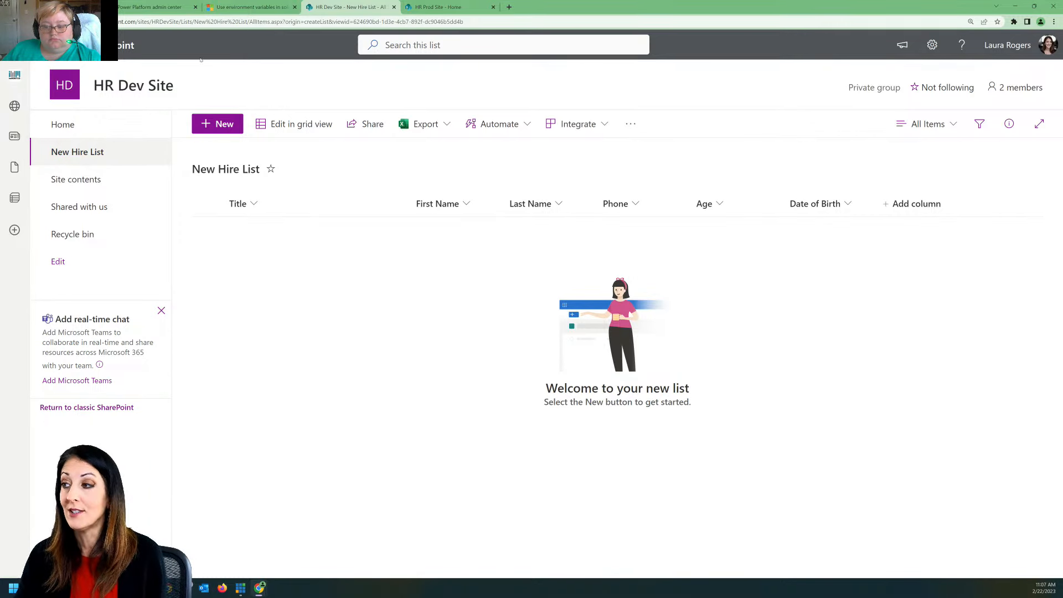
pyautogui.click(439, 7)
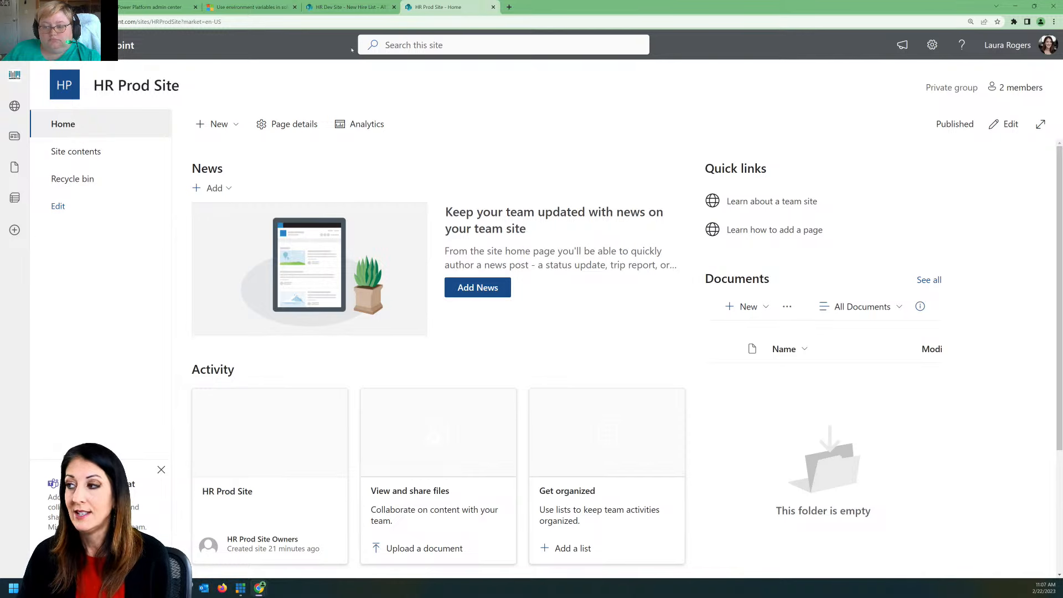
pyautogui.click(363, 7)
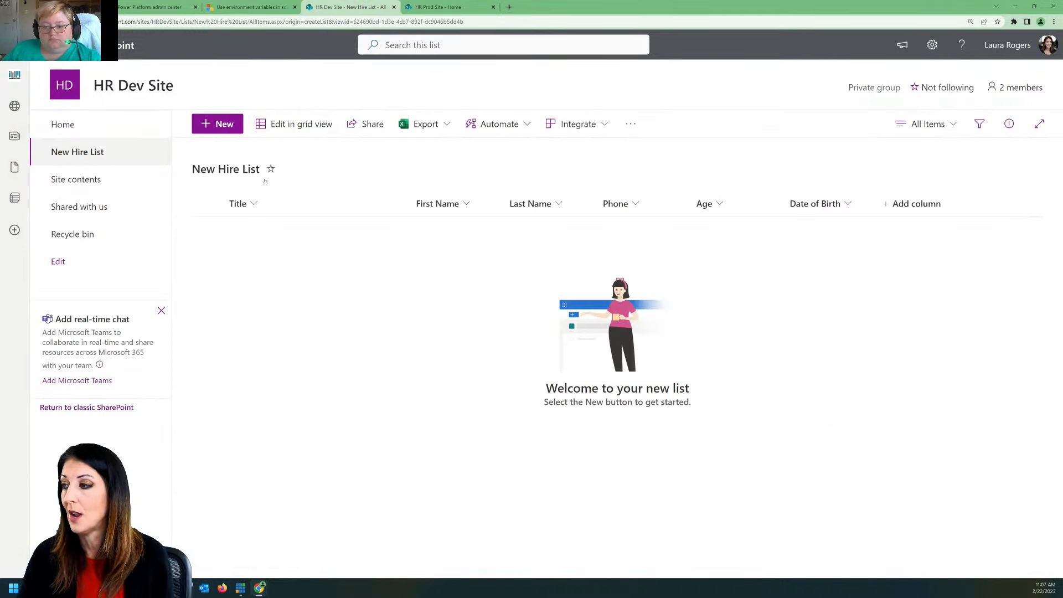
# Step: Start a new item in the HR Dev Site's New Hire List in grid view with the title PA Developer
pyautogui.click(304, 125)
pyautogui.click(257, 232)
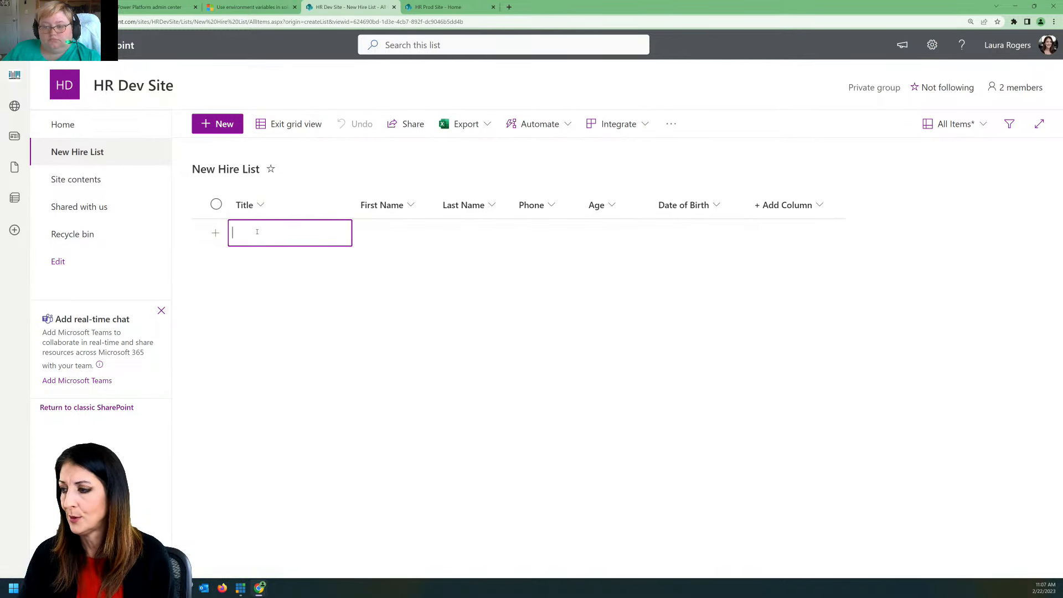
pyautogui.write('Ed')
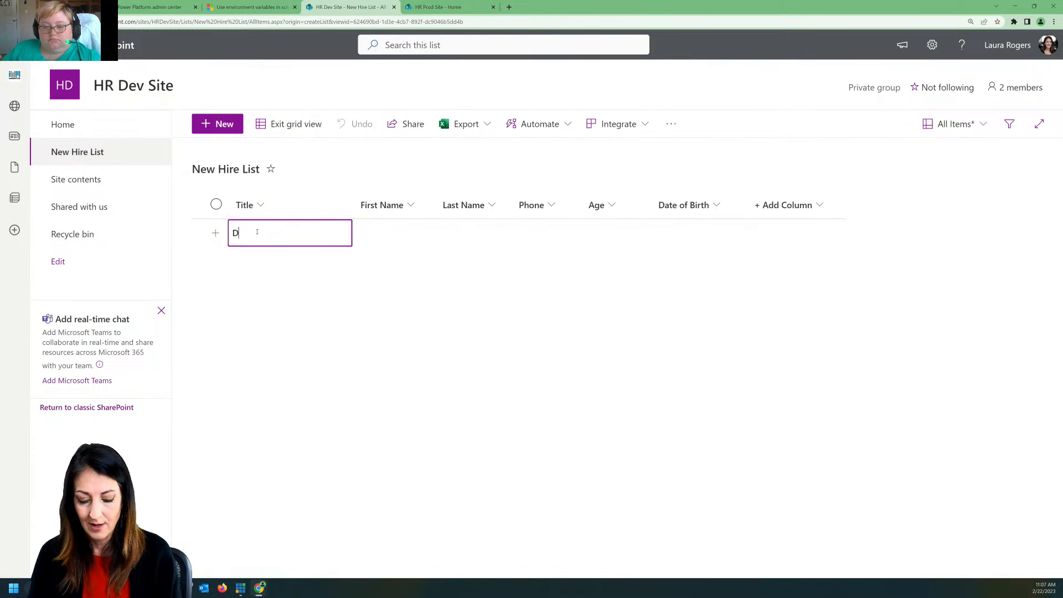
pyautogui.press('BackSpace')
pyautogui.press('BackSpace')
pyautogui.write('PA')
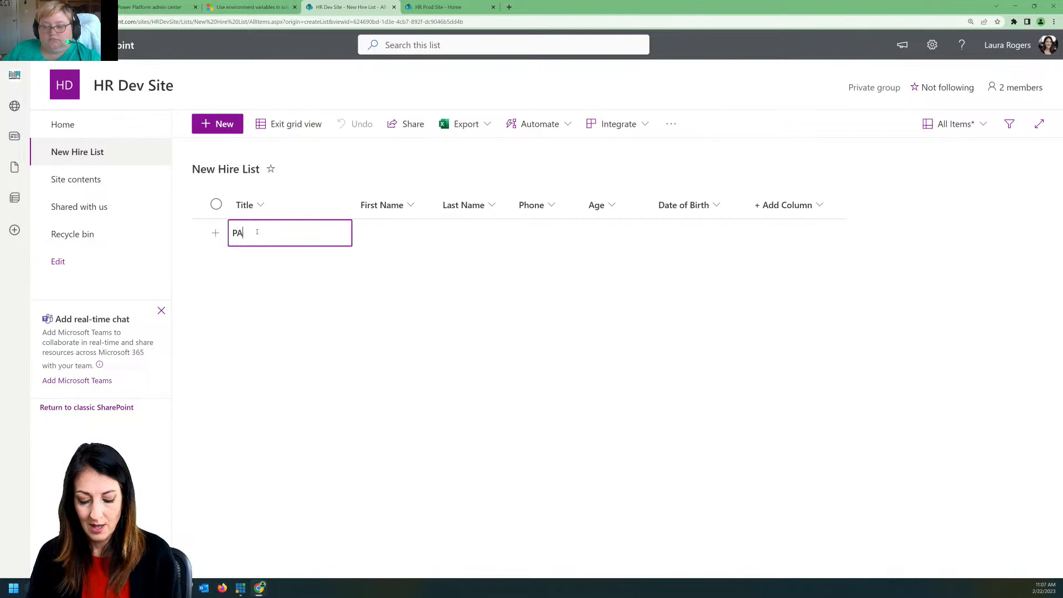
pyautogui.write(' Developer')
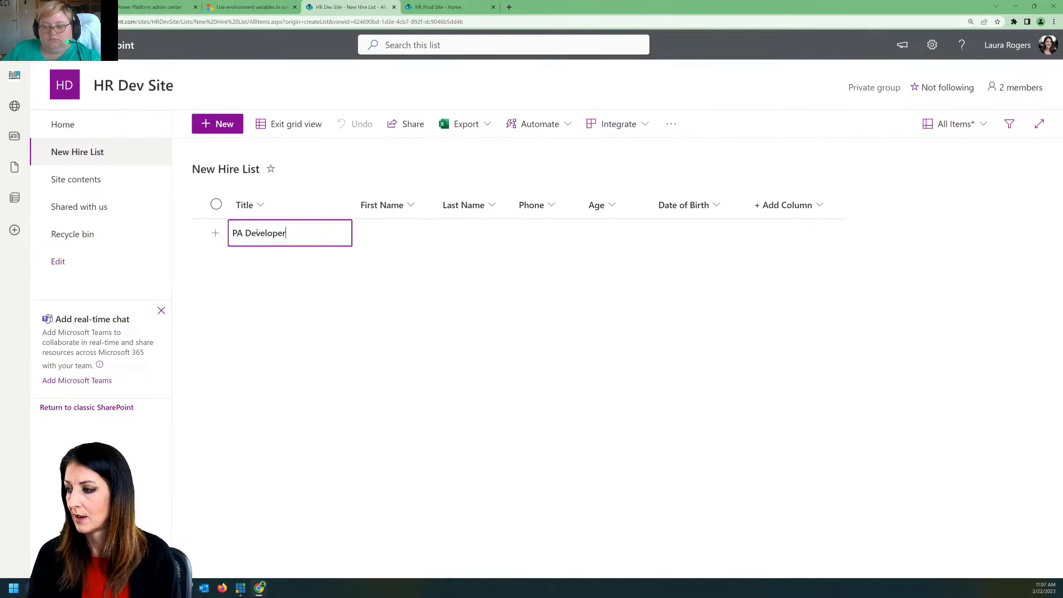
# Step: Fill in the first name, last name and phone number for the PA Developer item
pyautogui.press('Tab')
pyautogui.write('George')
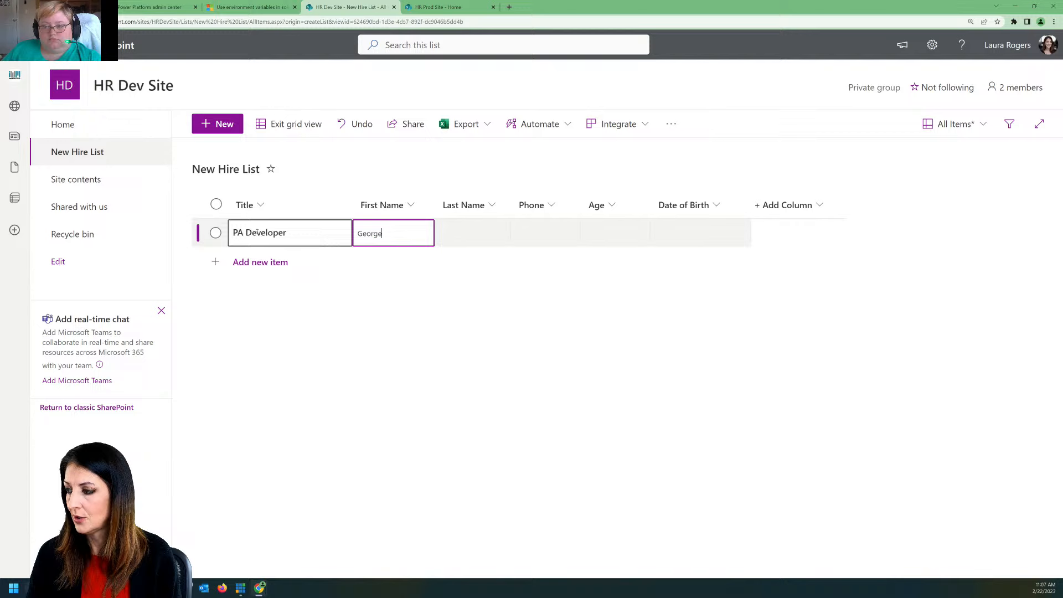
pyautogui.press('Tab')
pyautogui.write('Jetson')
pyautogui.press('Tab')
pyautogui.write('555-6666')
pyautogui.press('Tab')
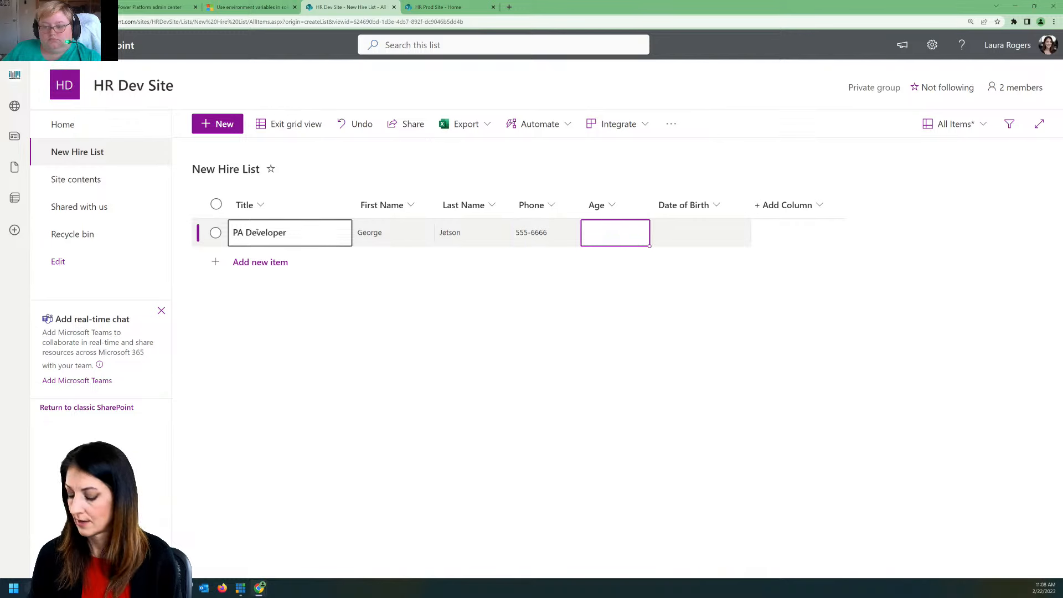
# Step: Set the PA Developer item's age to 42, enter the date of birth, and finish grid editing
pyautogui.write('42')
pyautogui.press('Tab')
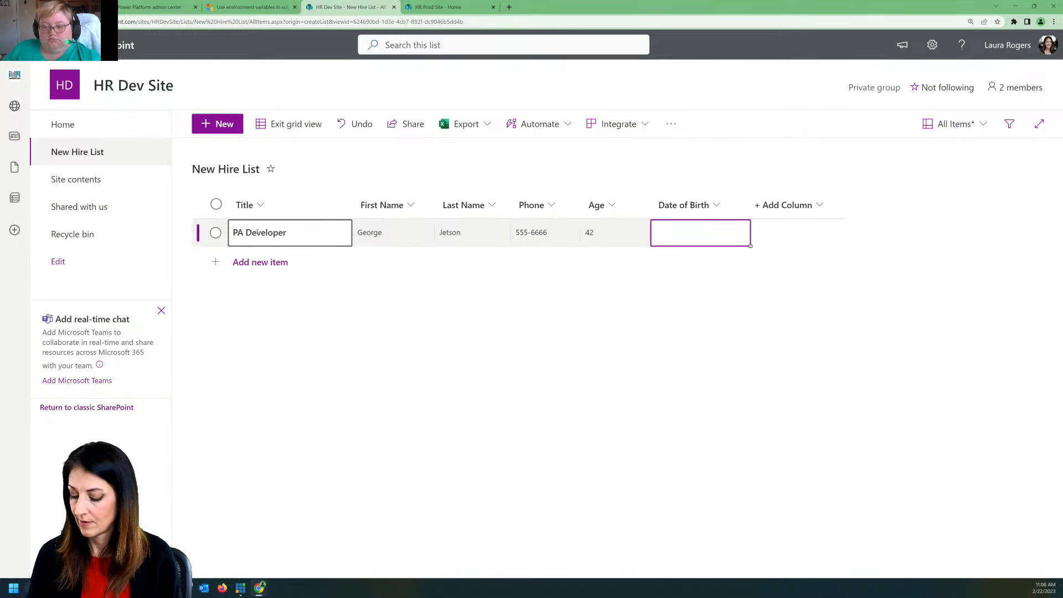
pyautogui.write('1/1/2013')
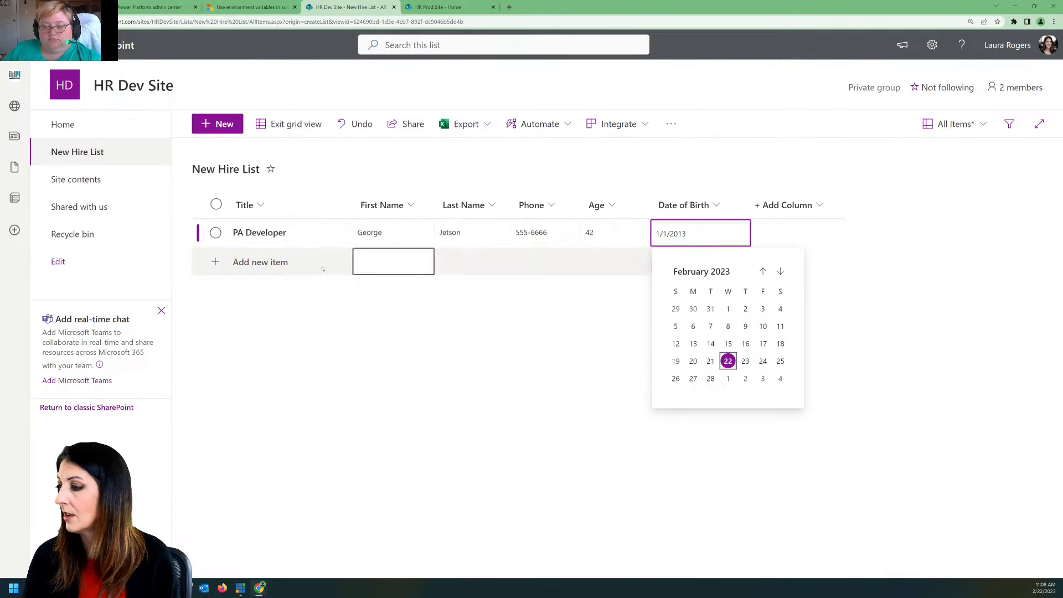
pyautogui.click(307, 124)
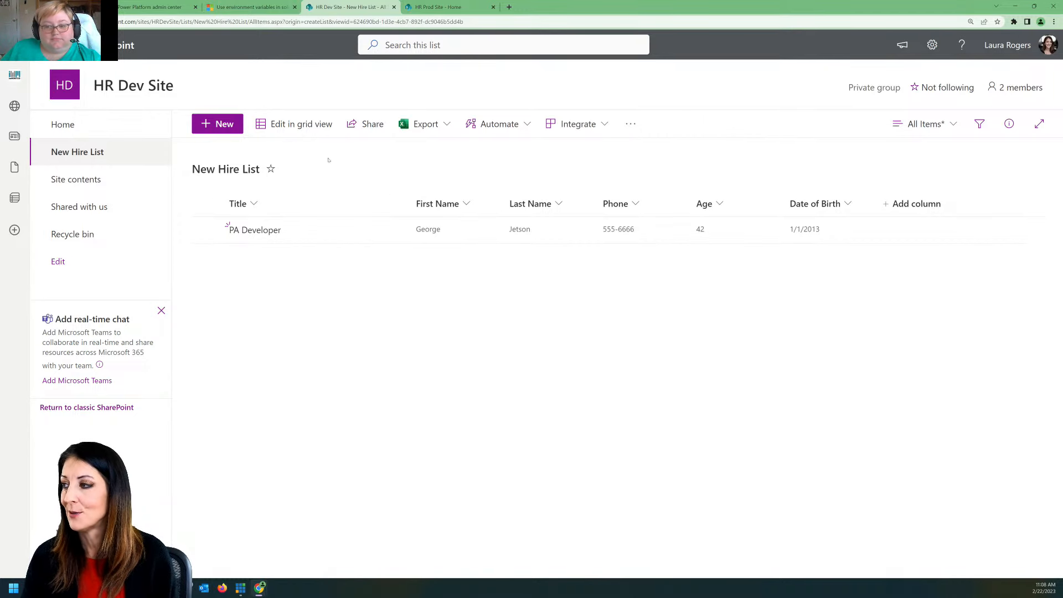
# Step: Switch to the HR Prod Site and start creating a list from an existing list
pyautogui.click(449, 6)
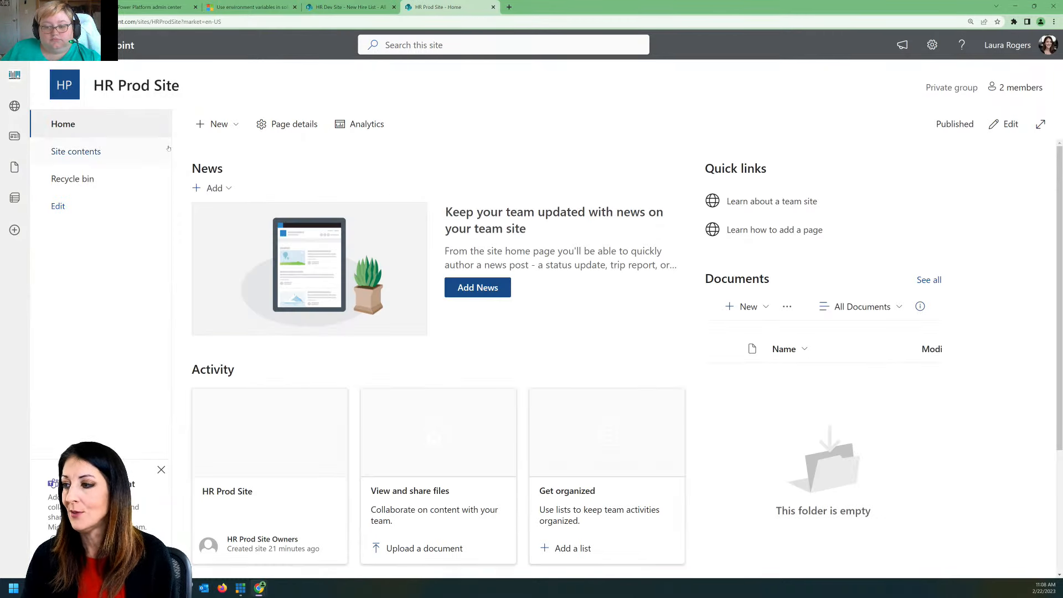
pyautogui.click(216, 124)
pyautogui.click(220, 148)
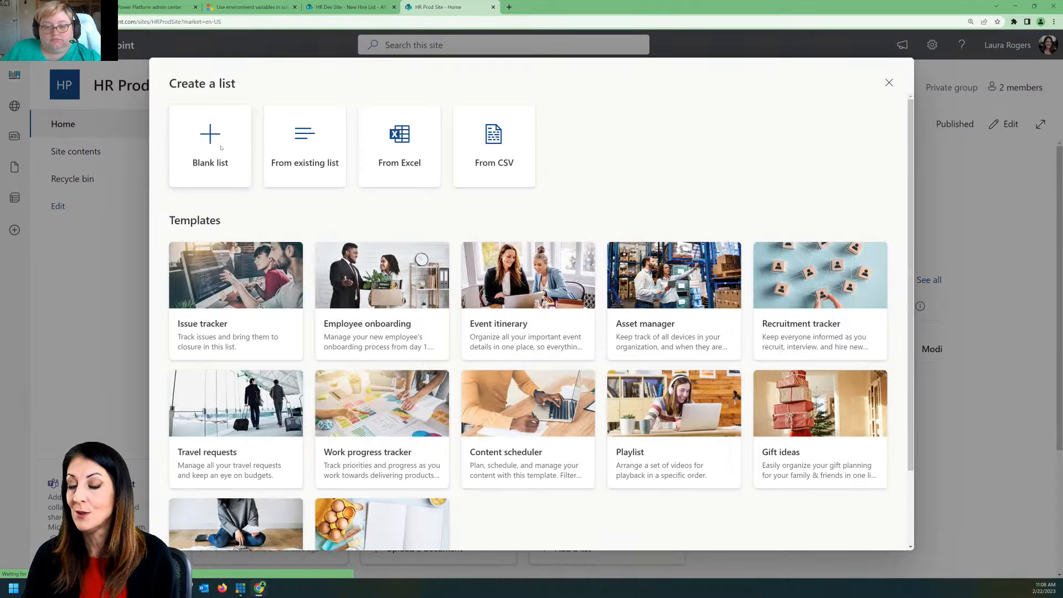
pyautogui.click(314, 147)
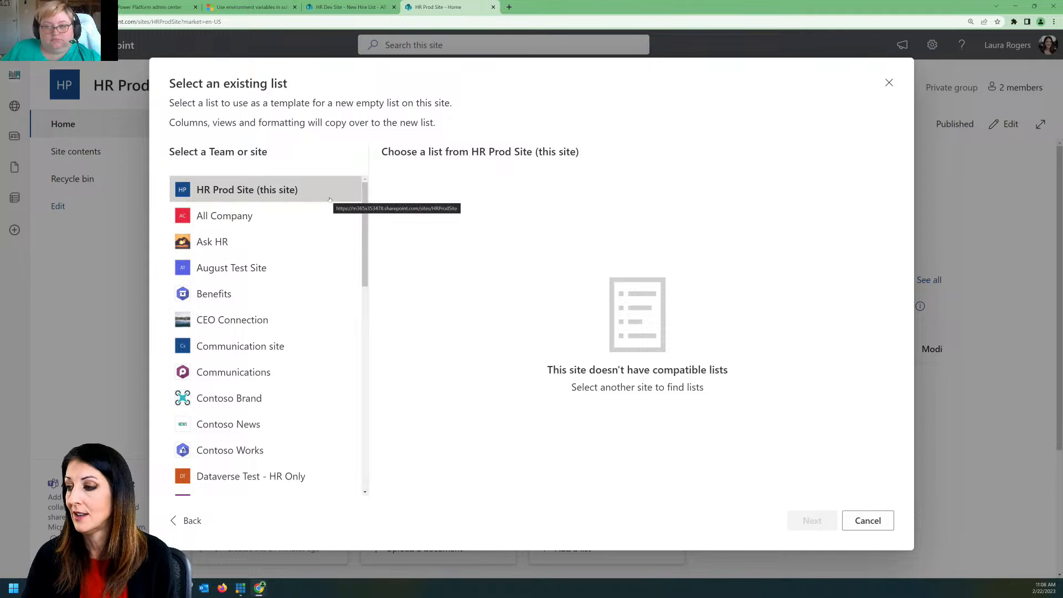
# Step: Create the list from the HR Dev Site's New Hire List, keeping the name New Hire List and showing it in site navigation
pyautogui.scroll(-3, 334, 249)
pyautogui.scroll(-3, 334, 249)
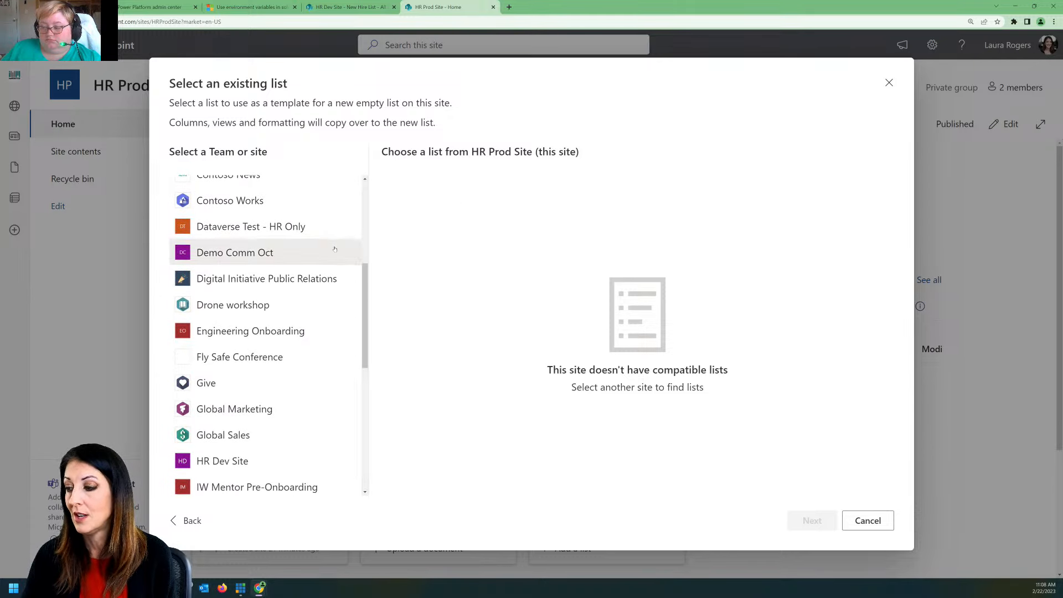
pyautogui.scroll(-2, 334, 249)
pyautogui.click(240, 378)
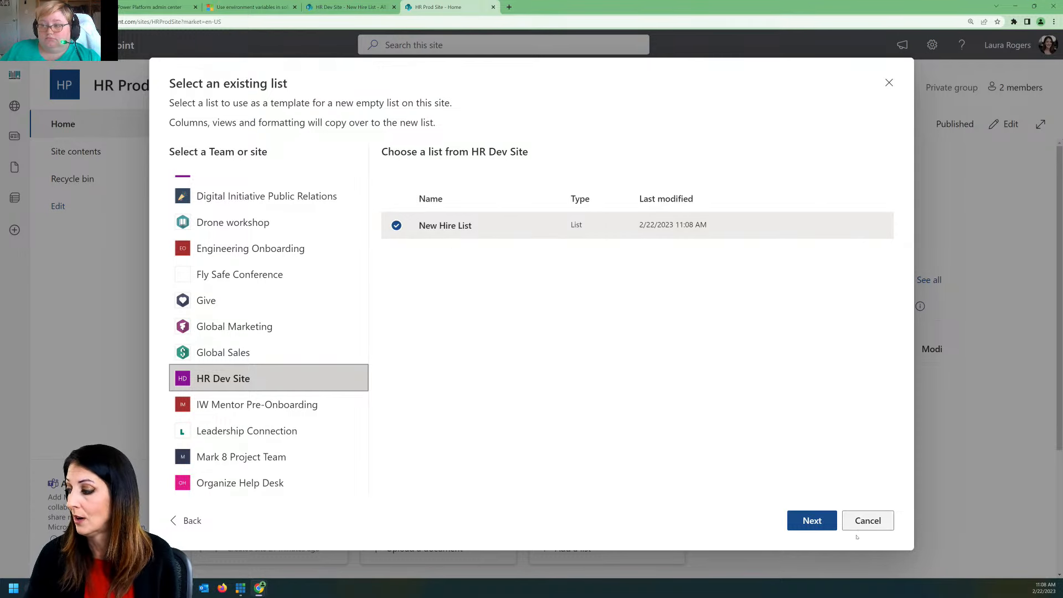
pyautogui.click(812, 521)
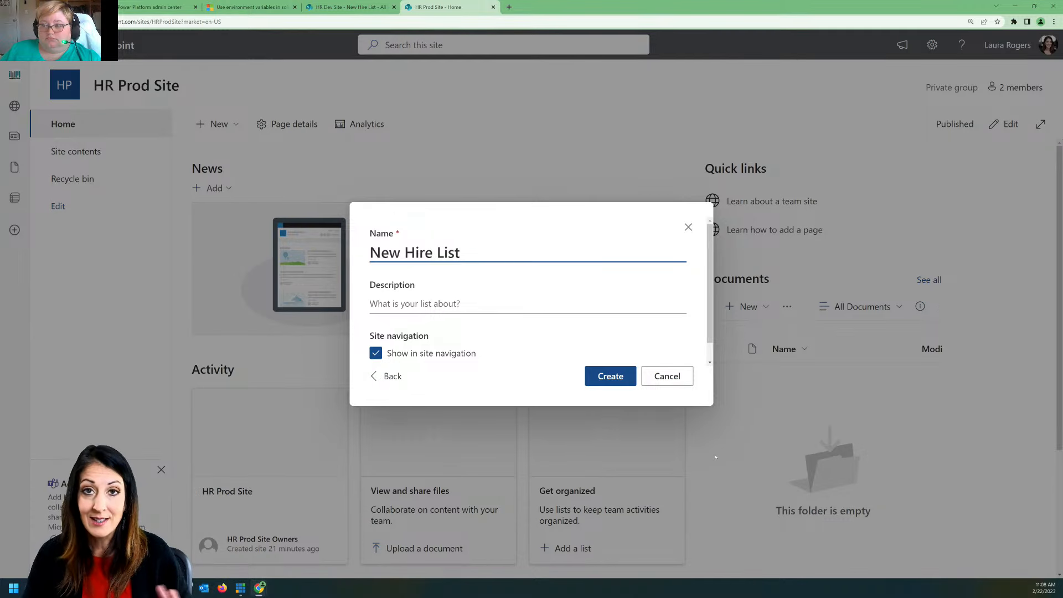
pyautogui.click(610, 378)
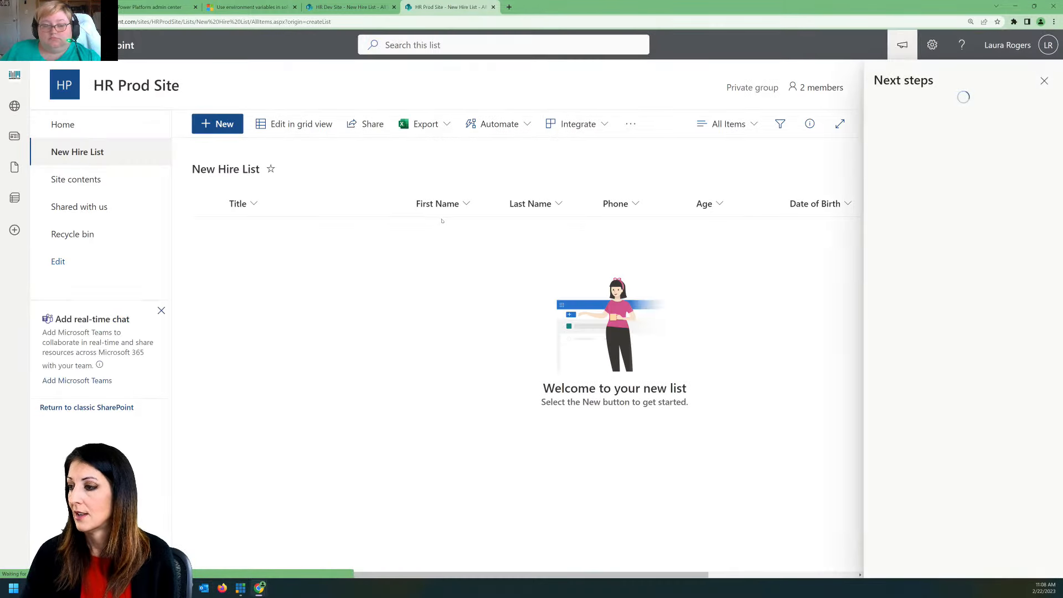
pyautogui.click(1037, 81)
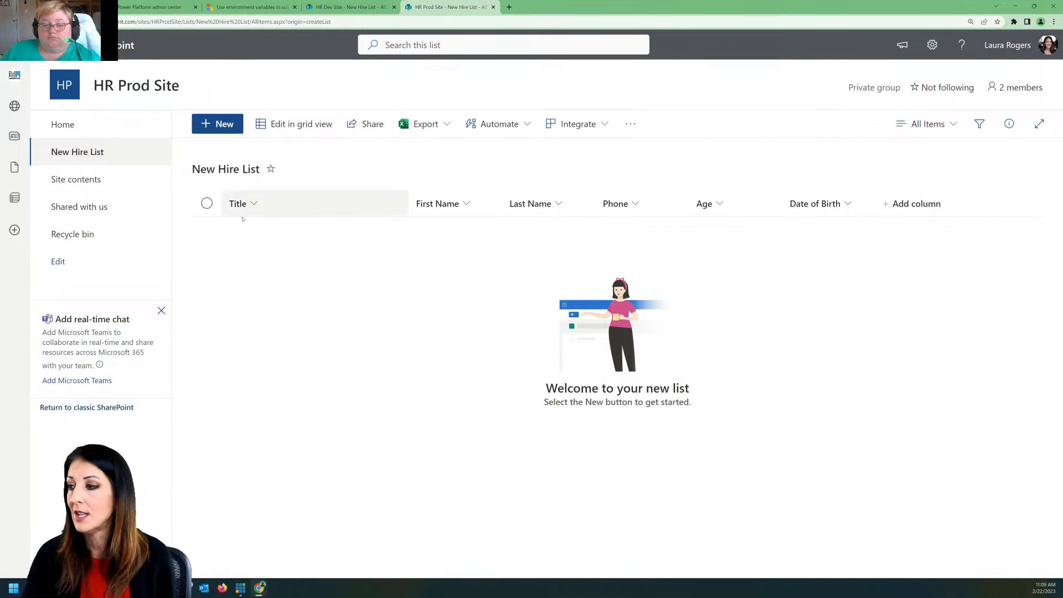
# Step: Start a new item in the HR Prod Site's New Hire List in grid view with the title Engineer
pyautogui.click(293, 123)
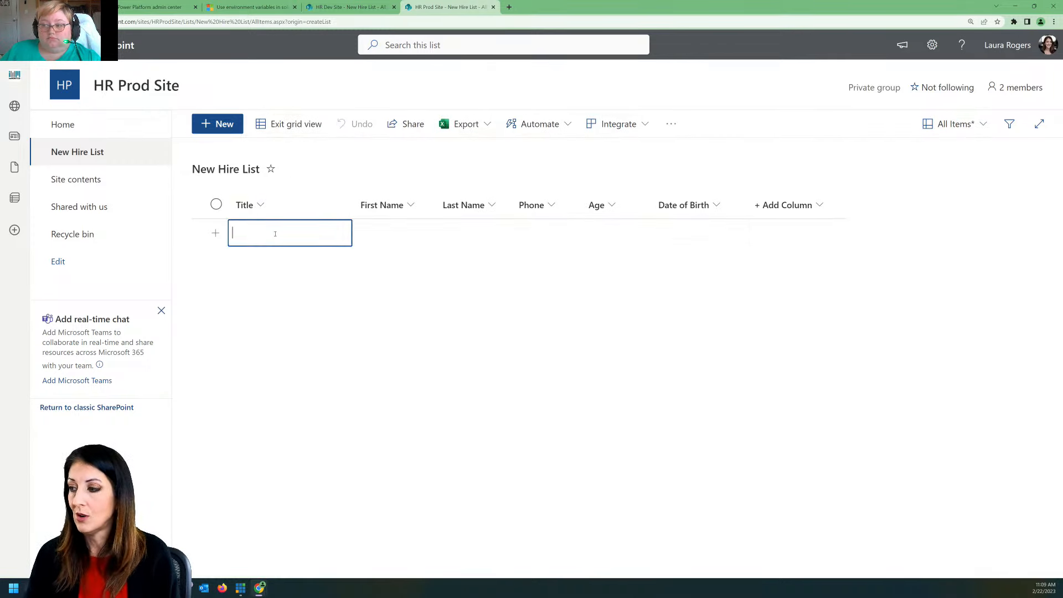
pyautogui.write('P')
pyautogui.press('BackSpace')
pyautogui.write('Engineer')
pyautogui.press('Tab')
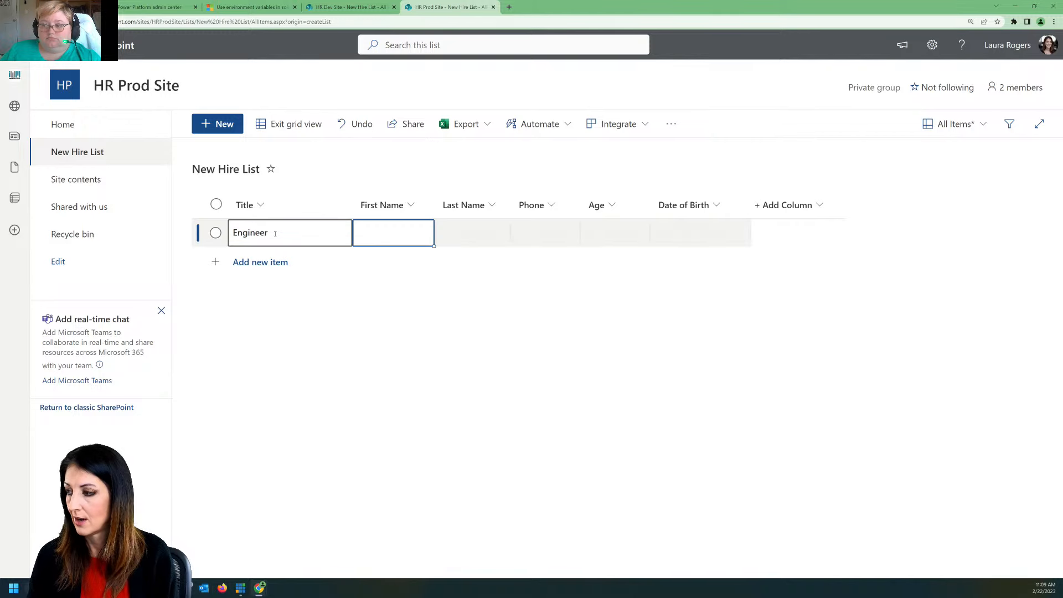
# Step: Fill in the first name, last name and phone number for the Engineer item
pyautogui.write('Bob')
pyautogui.press('Tab')
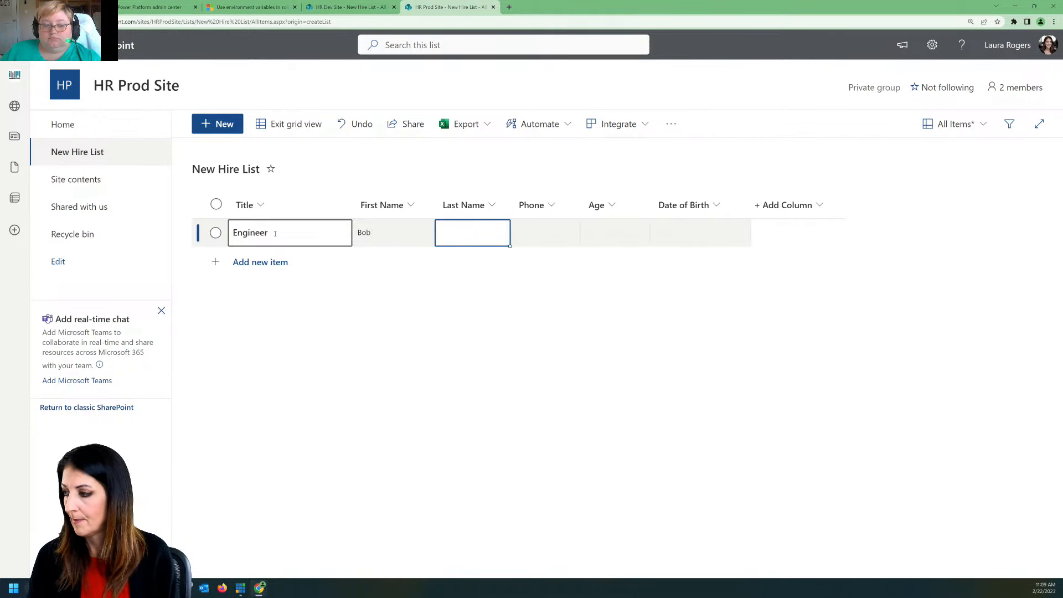
pyautogui.write('Builder')
pyautogui.press('Tab')
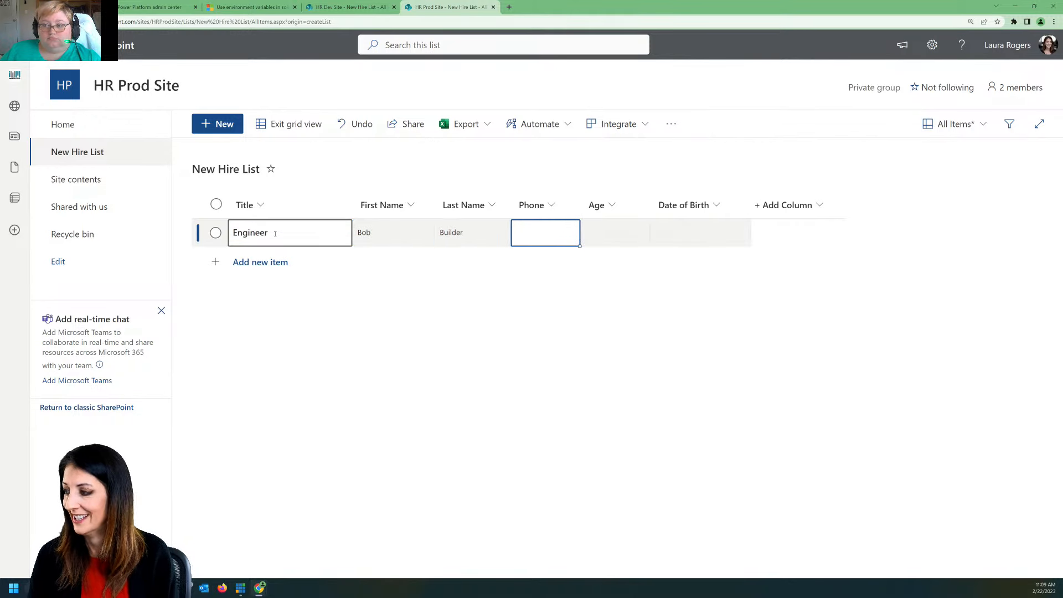
pyautogui.write('444-5555')
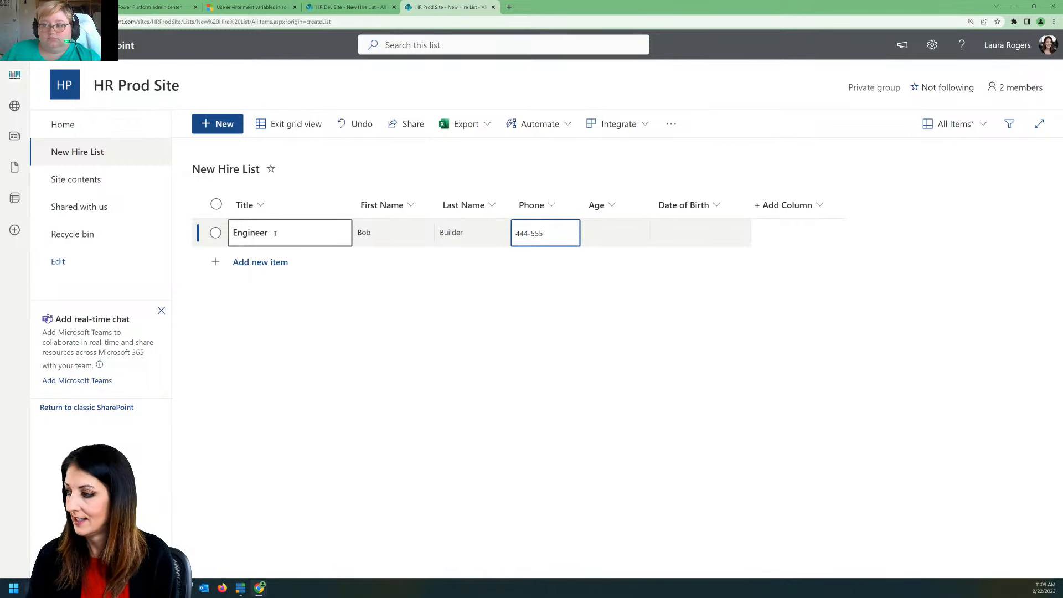
pyautogui.press('Tab')
# Step: Set the Engineer item's age to 40, enter the date of birth, and finish grid editing
pyautogui.write('40')
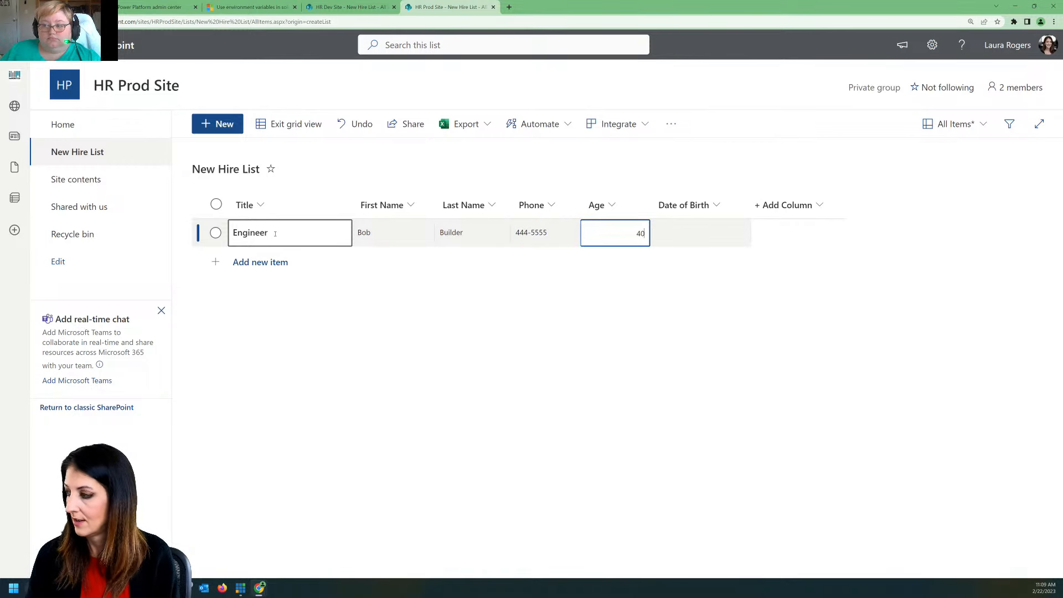
pyautogui.press('Tab')
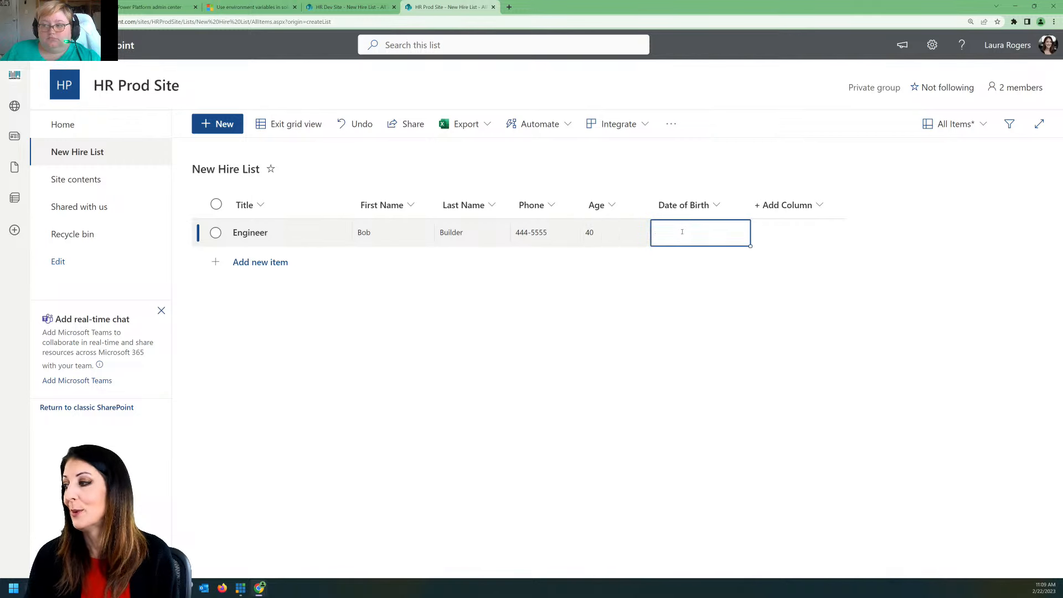
pyautogui.click(683, 231)
pyautogui.write('2/1/')
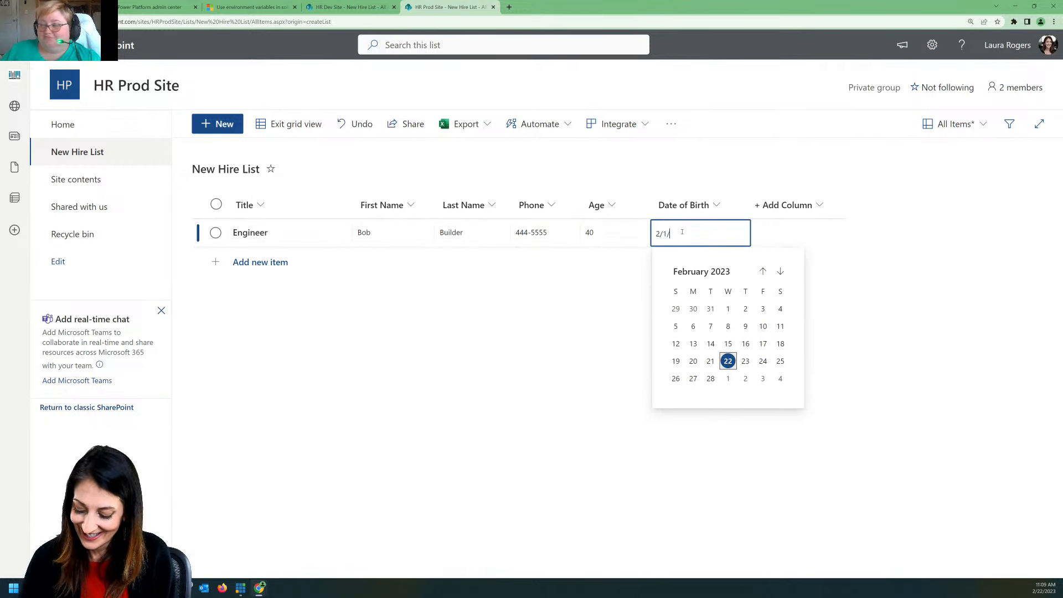
pyautogui.write('2020')
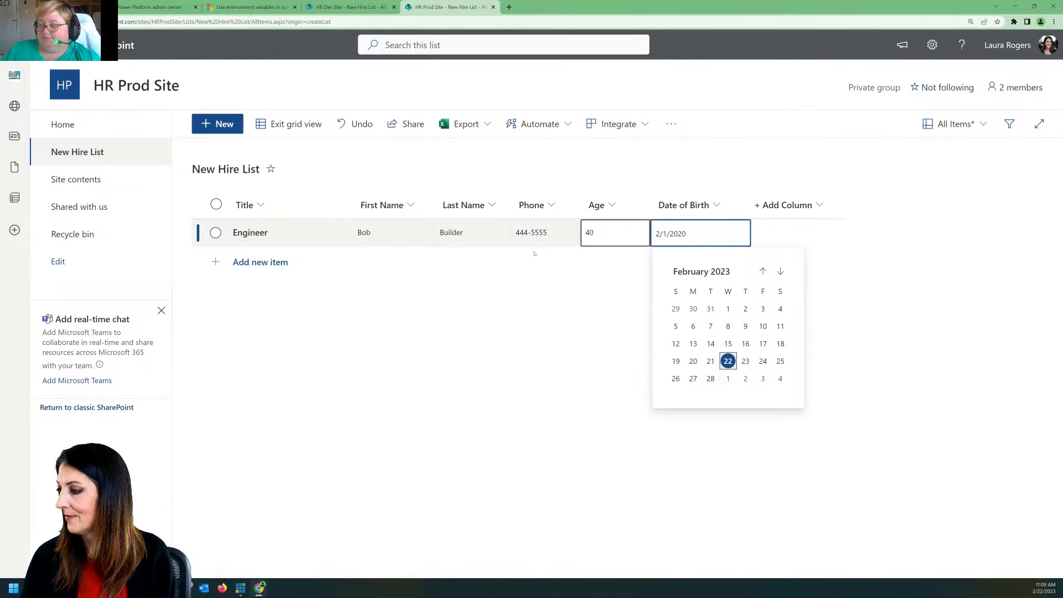
pyautogui.press('Return')
pyautogui.click(289, 124)
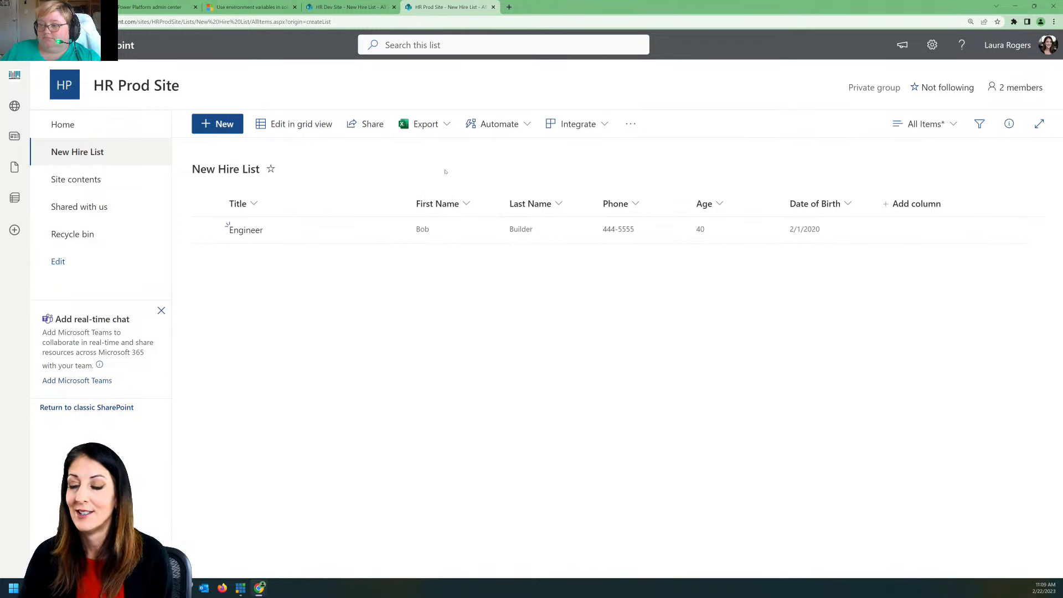
# Step: Switch to Power Apps and start a new solution with the display name HR Onboarding
pyautogui.click(347, 7)
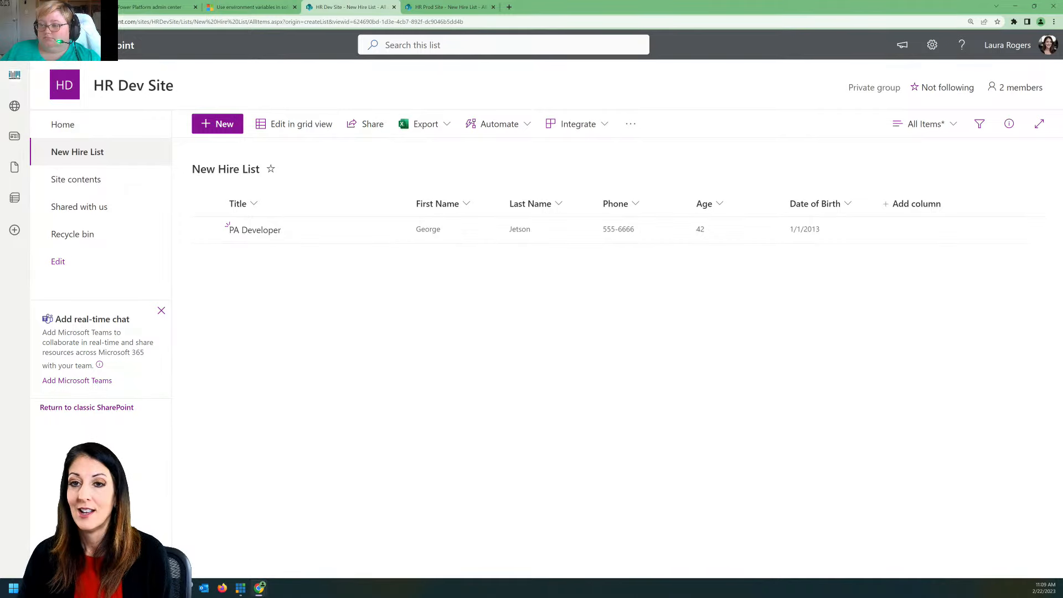
pyautogui.moveTo(46, 7); pyautogui.dragTo(445, 10)
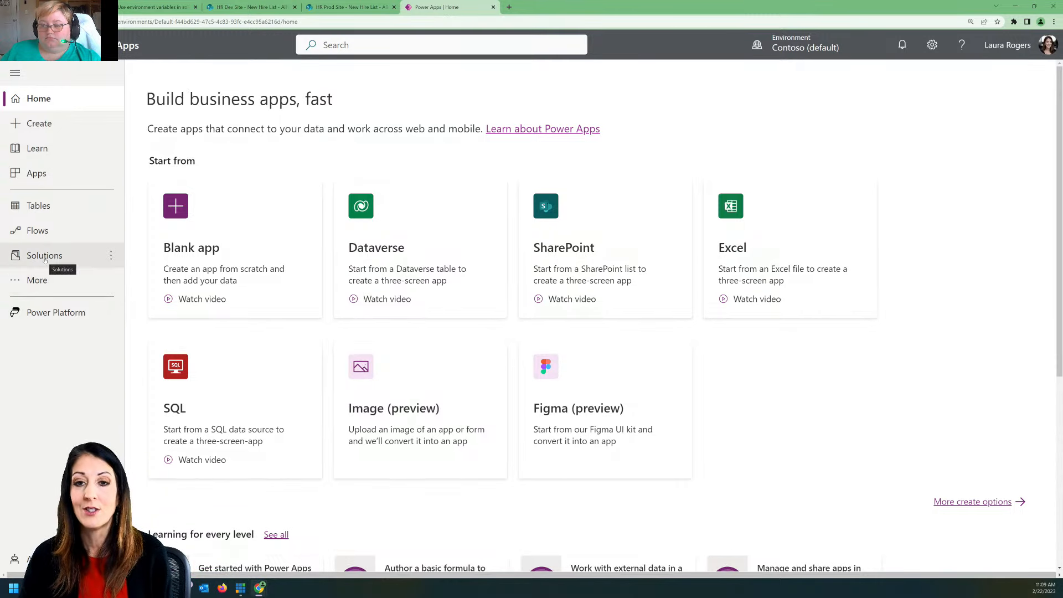
pyautogui.click(44, 257)
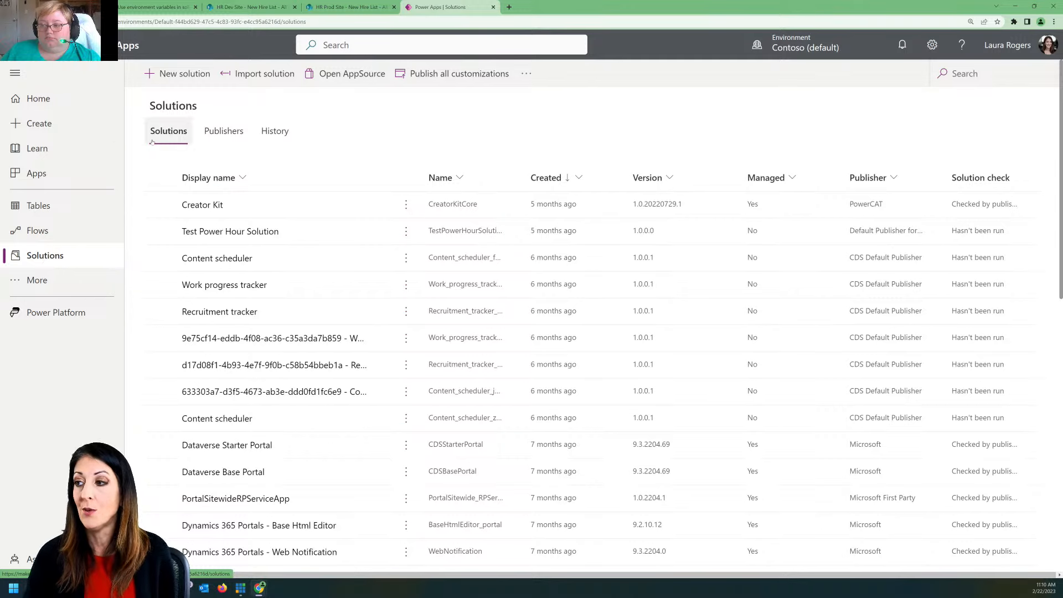
pyautogui.click(193, 80)
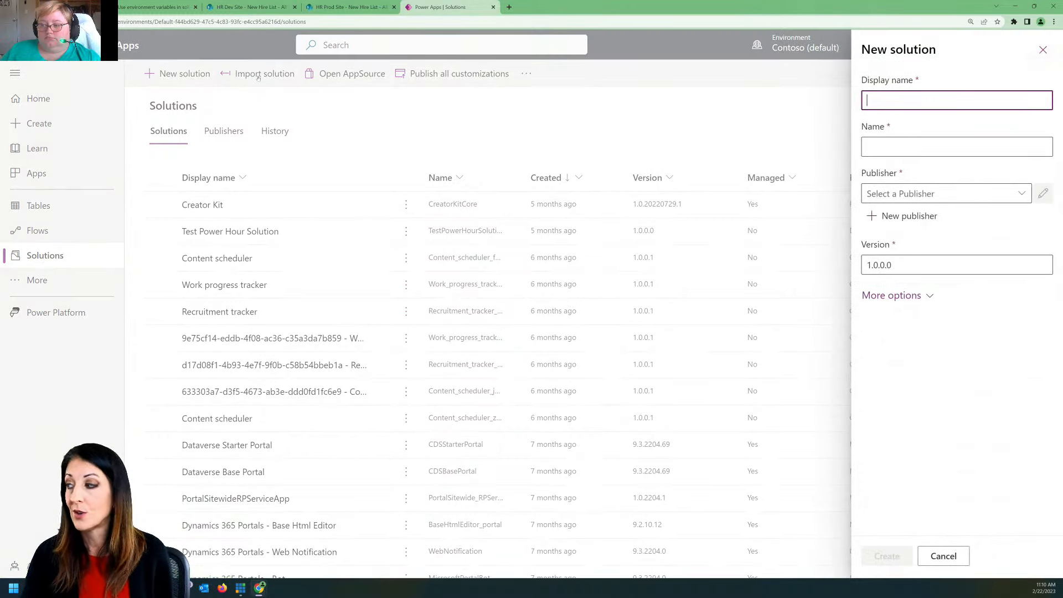
pyautogui.write('HR')
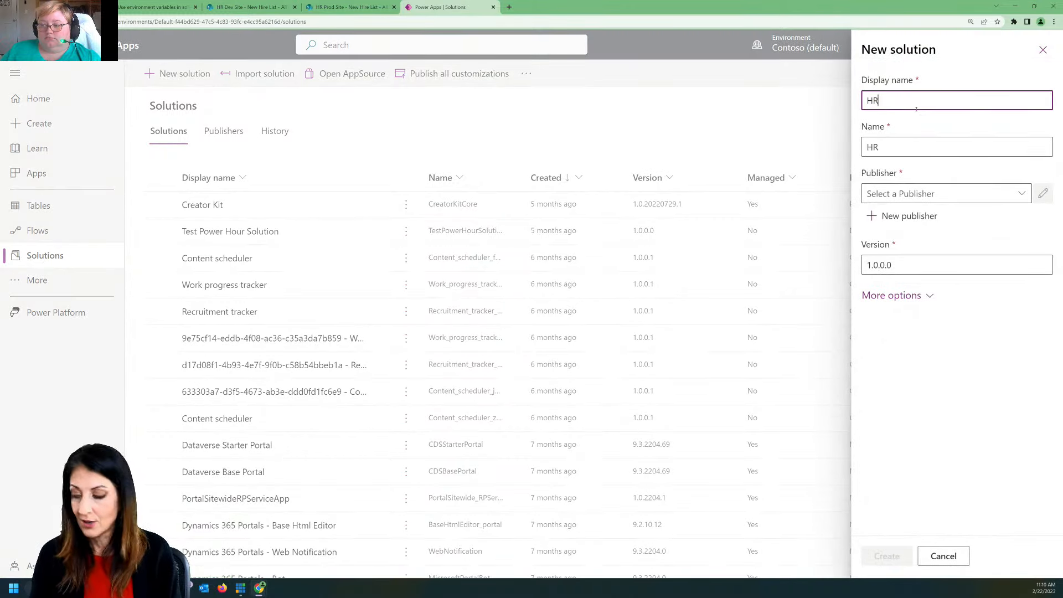
pyautogui.write(' Onboarding')
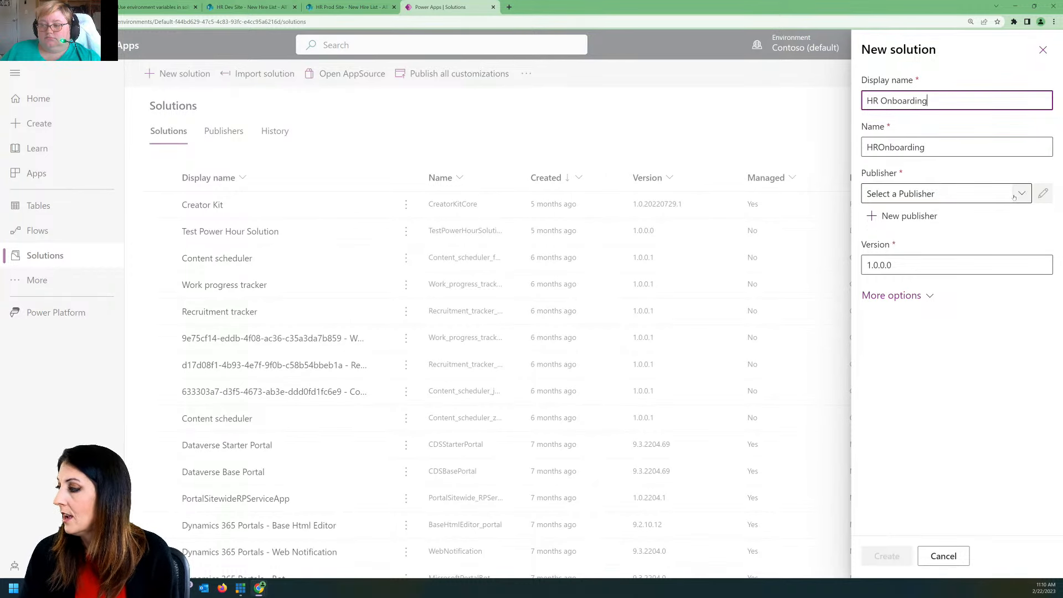
# Step: Set the solution's publisher to CDS Default Publisher (Cr55381) and create the solution
pyautogui.click(1016, 195)
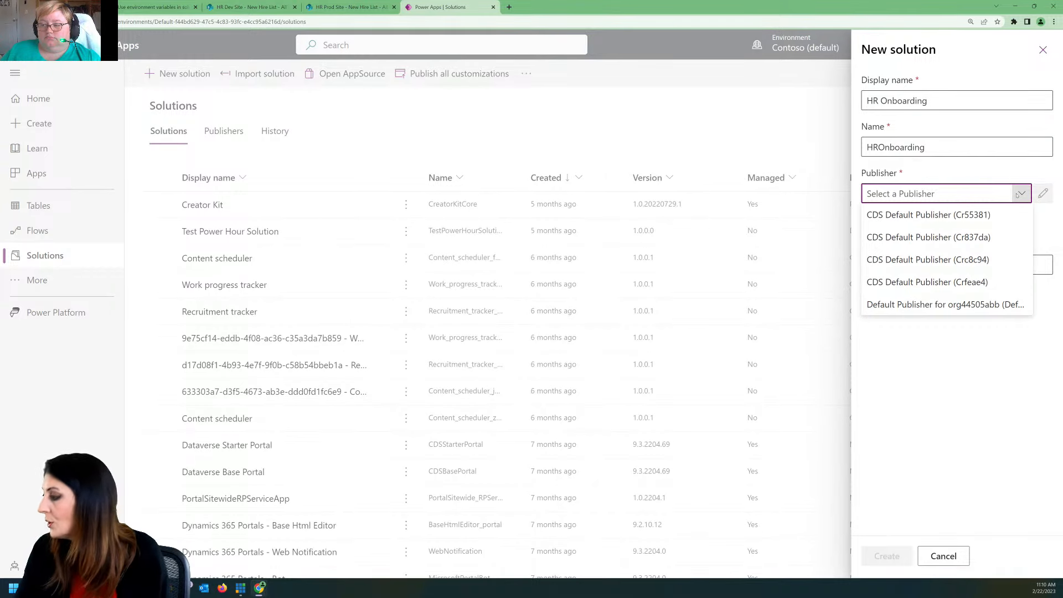
pyautogui.click(996, 220)
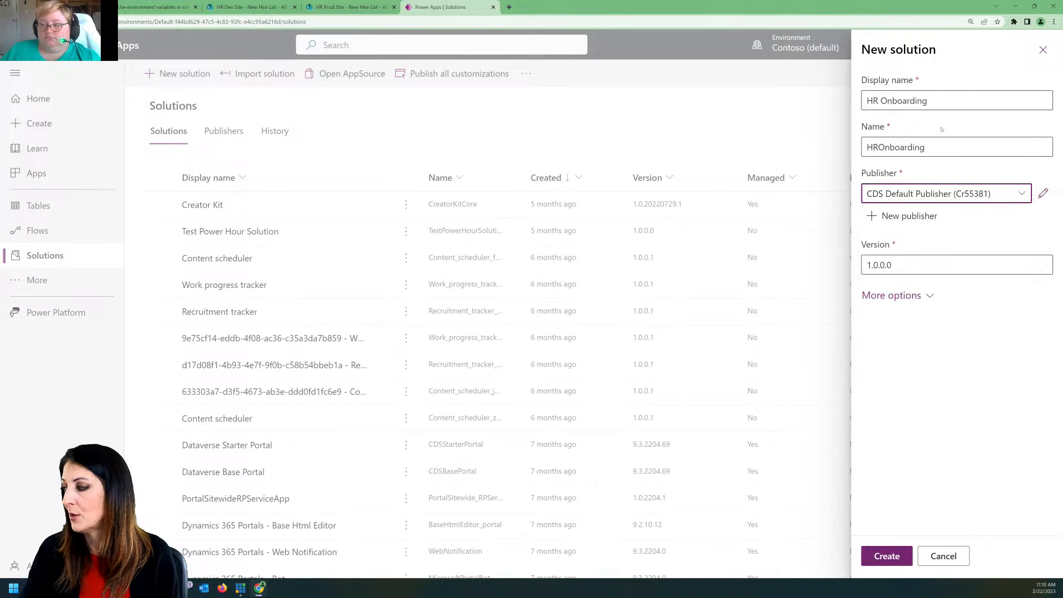
pyautogui.click(902, 296)
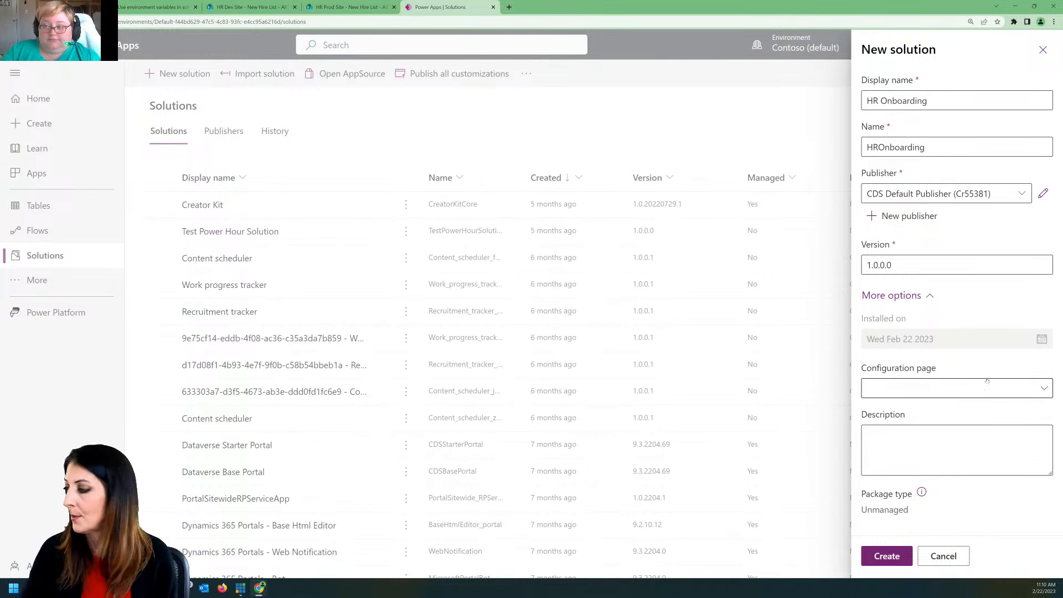
pyautogui.click(927, 295)
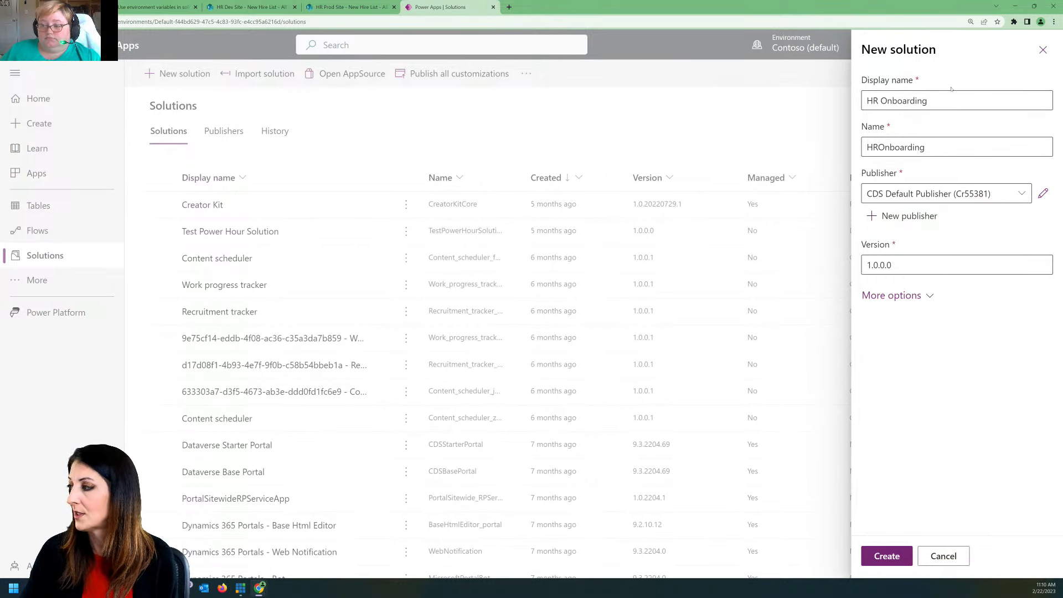
pyautogui.click(881, 561)
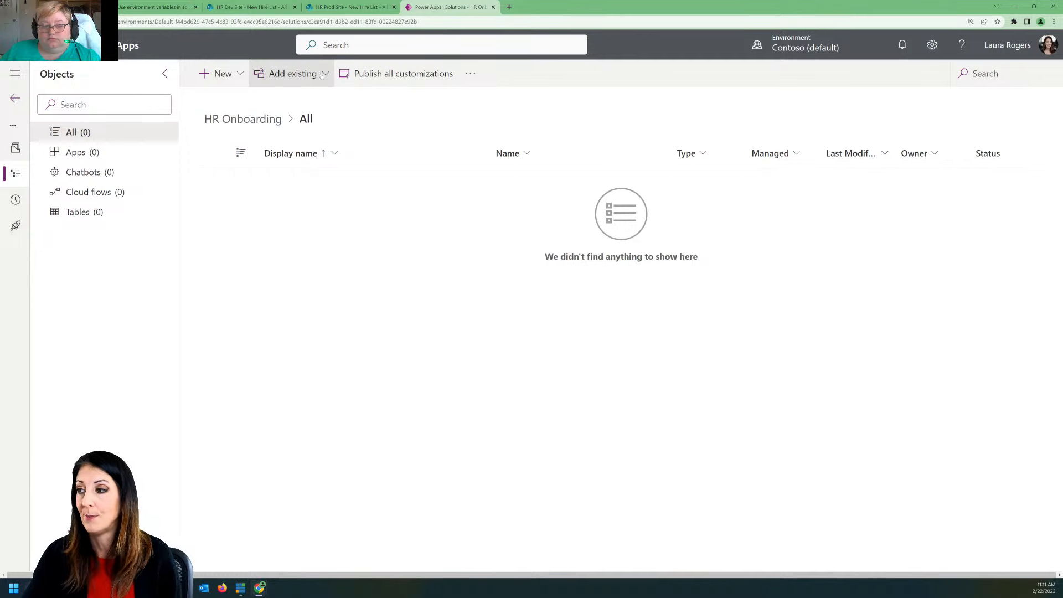
# Step: Create a blank tablet-format canvas app named New Hire inside the HR Onboarding solution and save it
pyautogui.click(221, 69)
pyautogui.moveTo(231, 101)
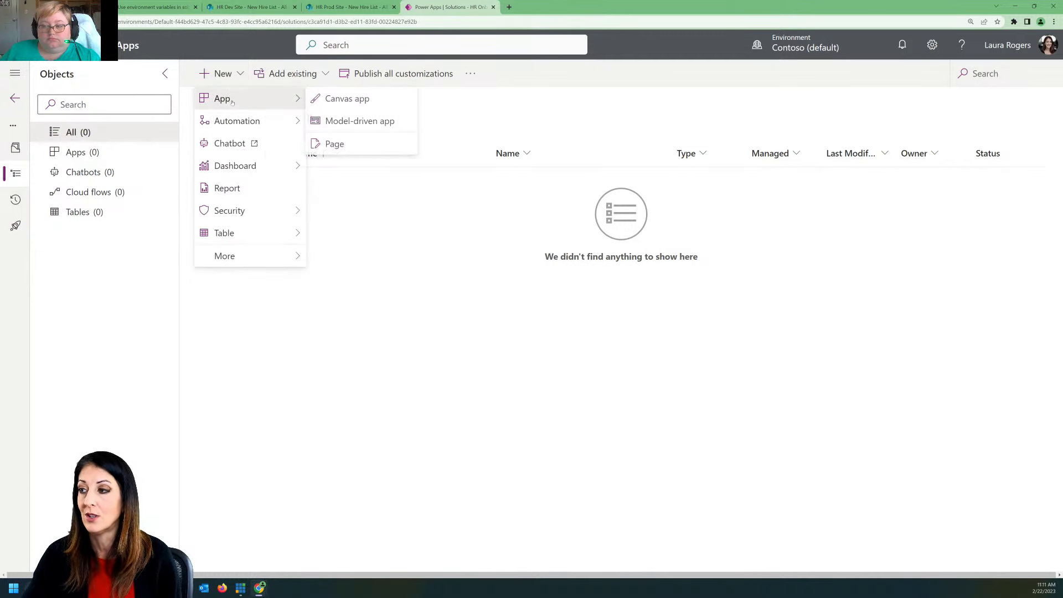
pyautogui.click(347, 99)
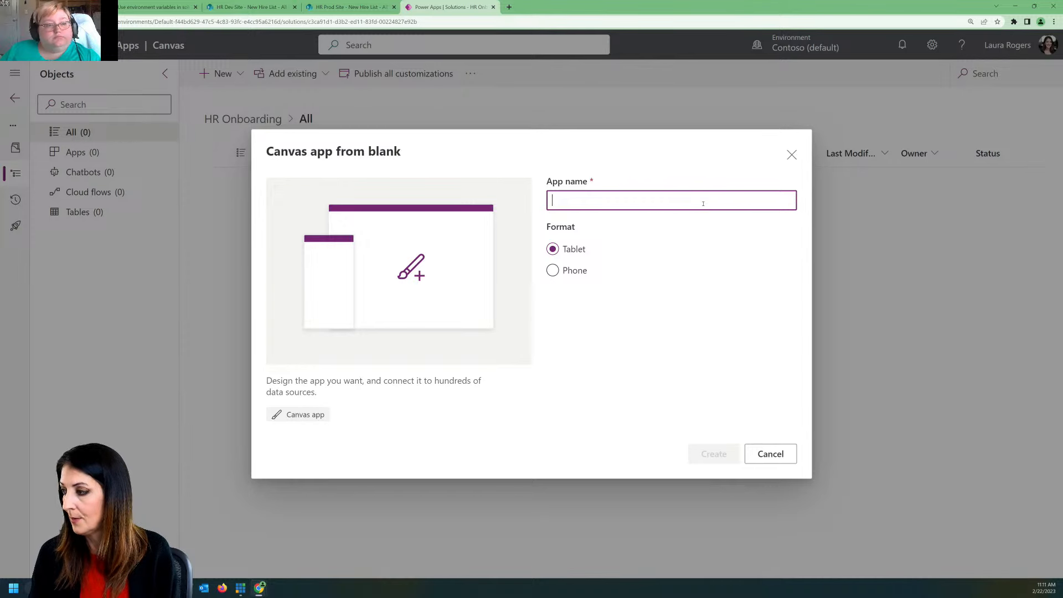
pyautogui.write('Onboarding')
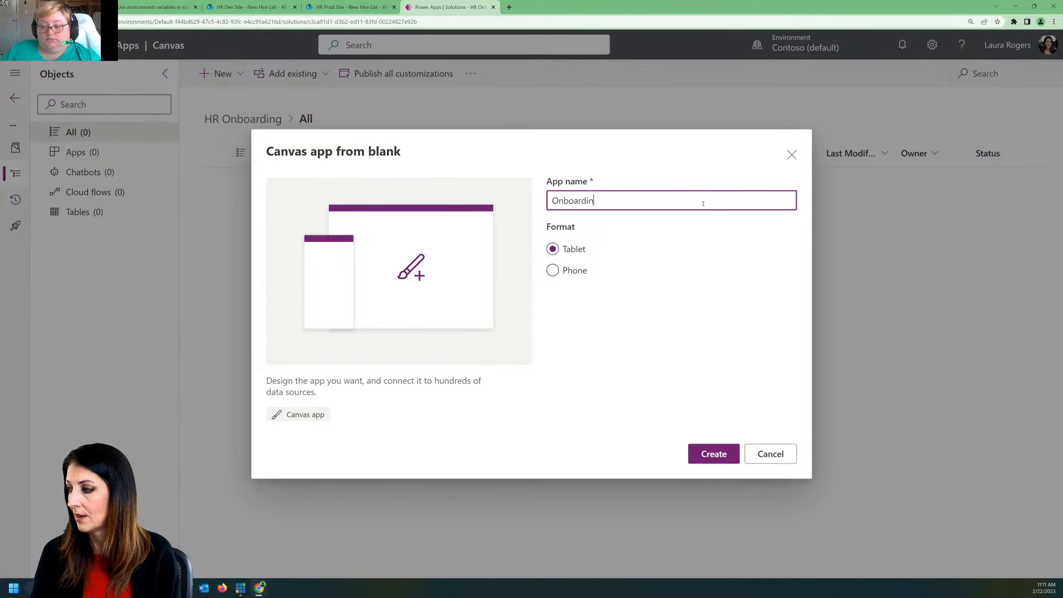
pyautogui.press('BackSpace')
pyautogui.press('BackSpace')
pyautogui.press('BackSpace')
pyautogui.press('BackSpace')
pyautogui.press('BackSpace')
pyautogui.press('BackSpace')
pyautogui.press('BackSpace')
pyautogui.press('BackSpace')
pyautogui.press('BackSpace')
pyautogui.press('BackSpace')
pyautogui.write('N')
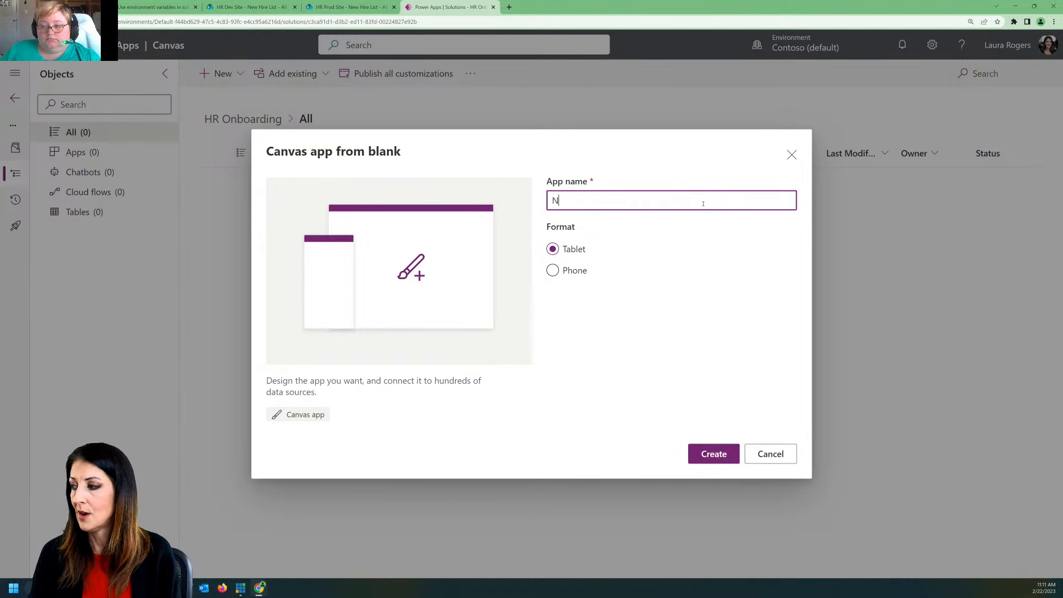
pyautogui.write('ew Hire')
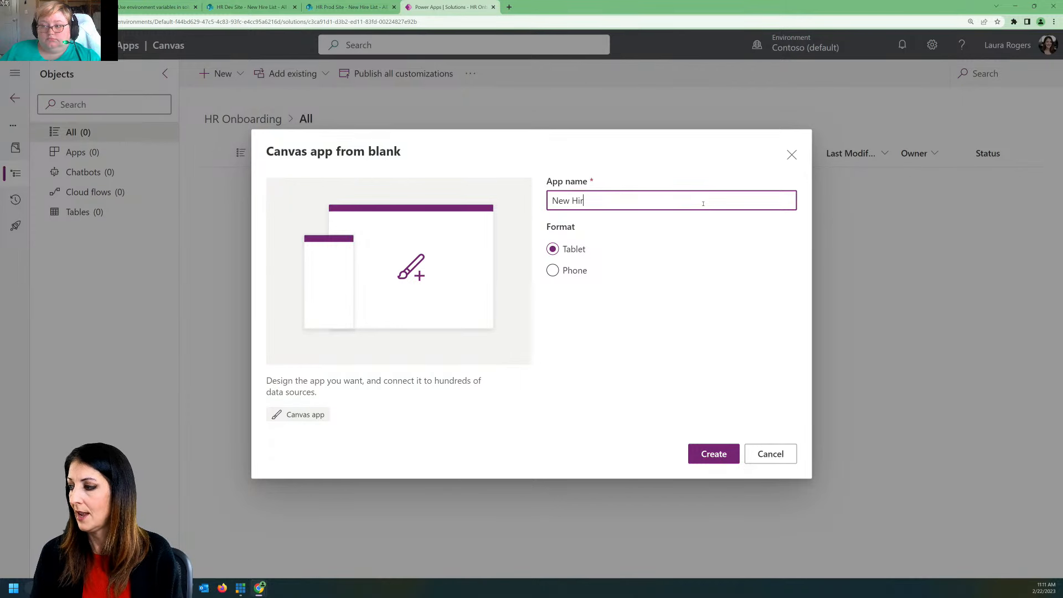
pyautogui.click(714, 454)
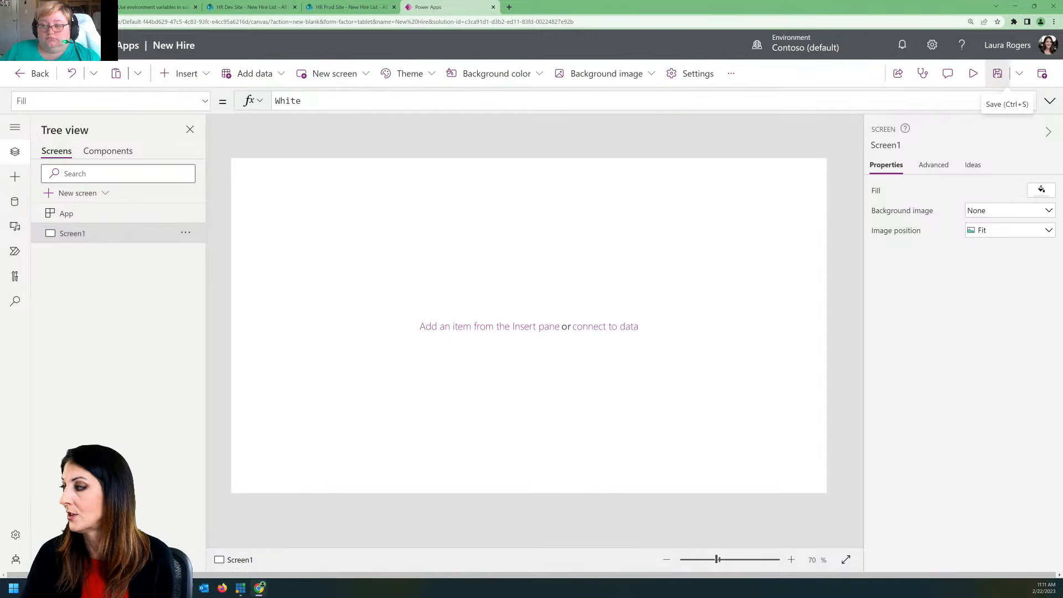
pyautogui.click(994, 74)
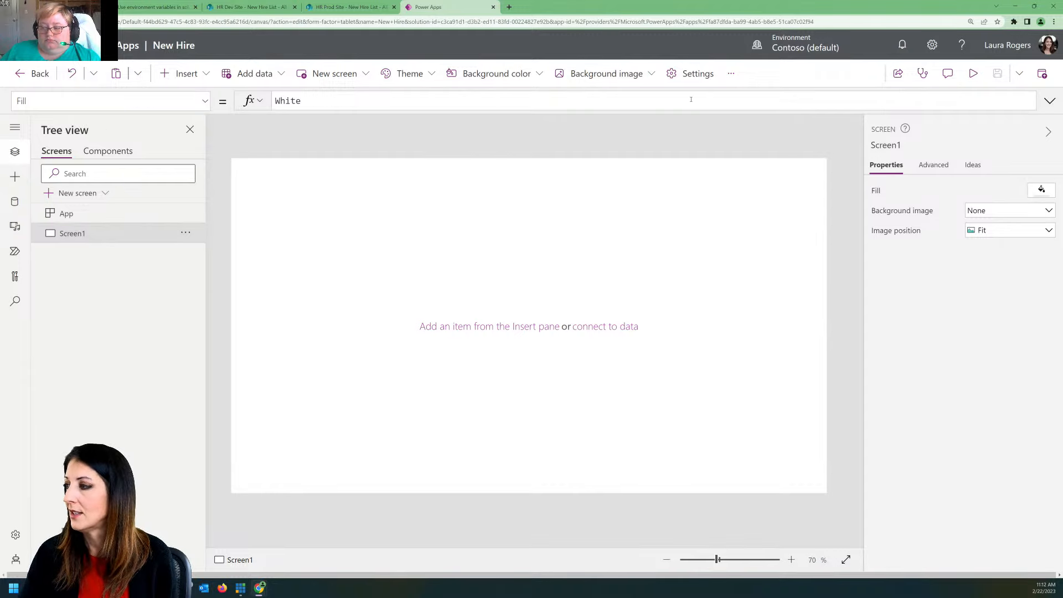
# Step: Turn on automatic creation of environment variables when adding data sources in the app's general settings, and save the app
pyautogui.click(693, 74)
pyautogui.scroll(-7, 658, 235)
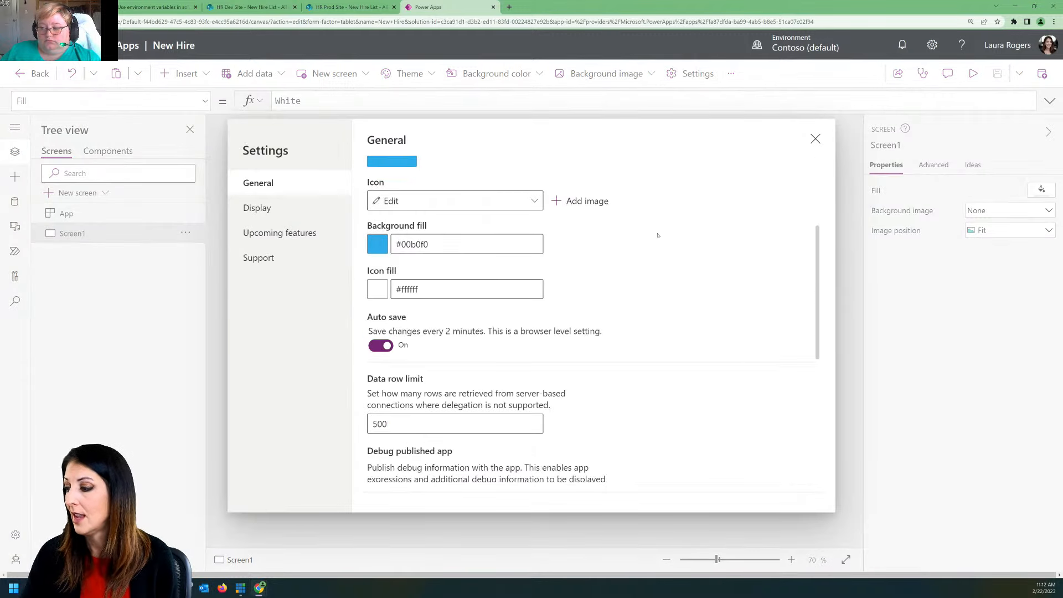
pyautogui.scroll(-2, 658, 236)
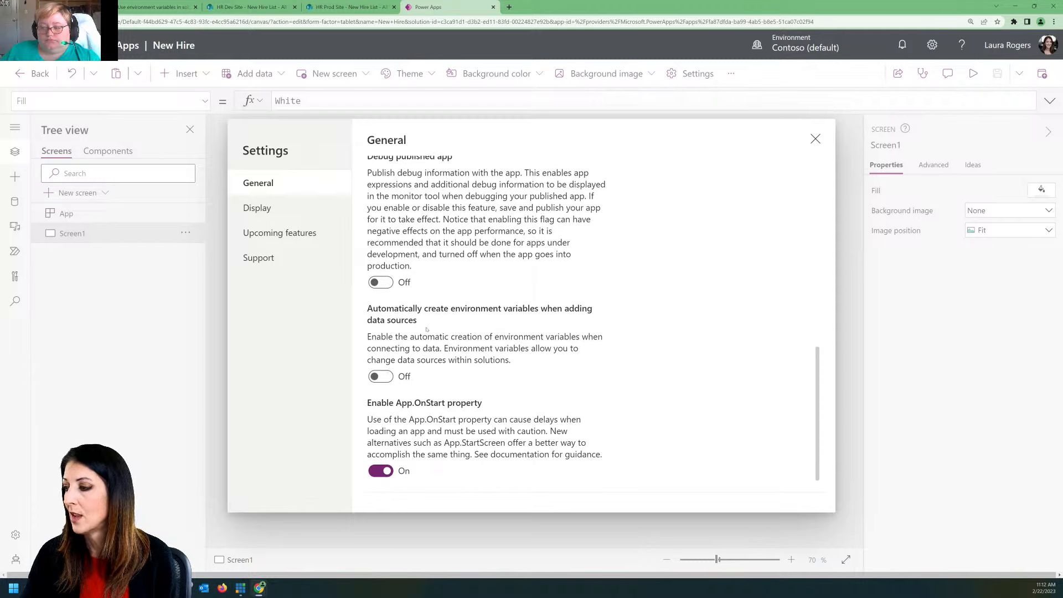
pyautogui.click(381, 377)
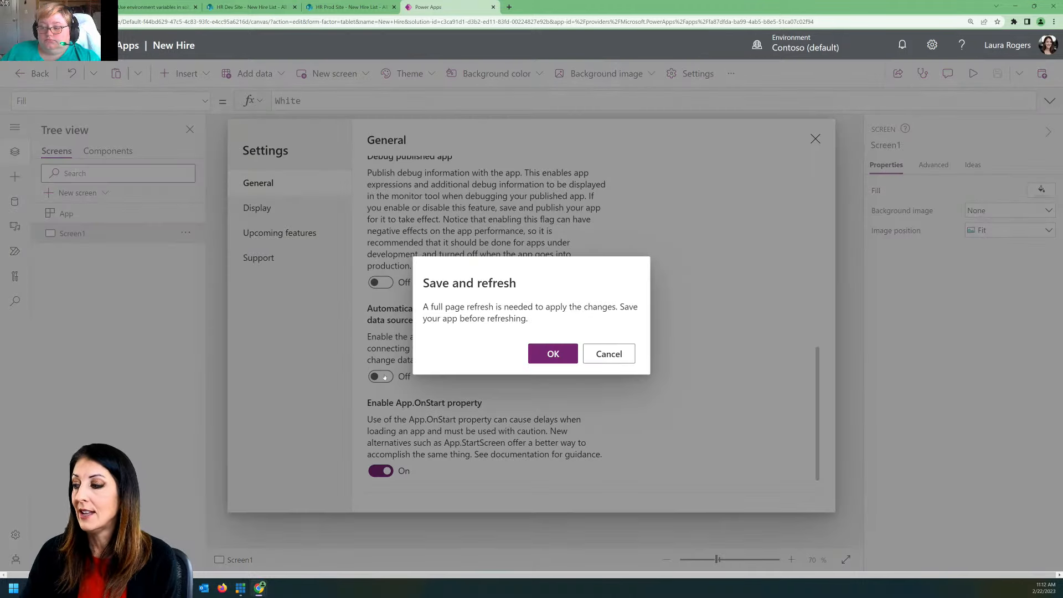
pyautogui.click(554, 356)
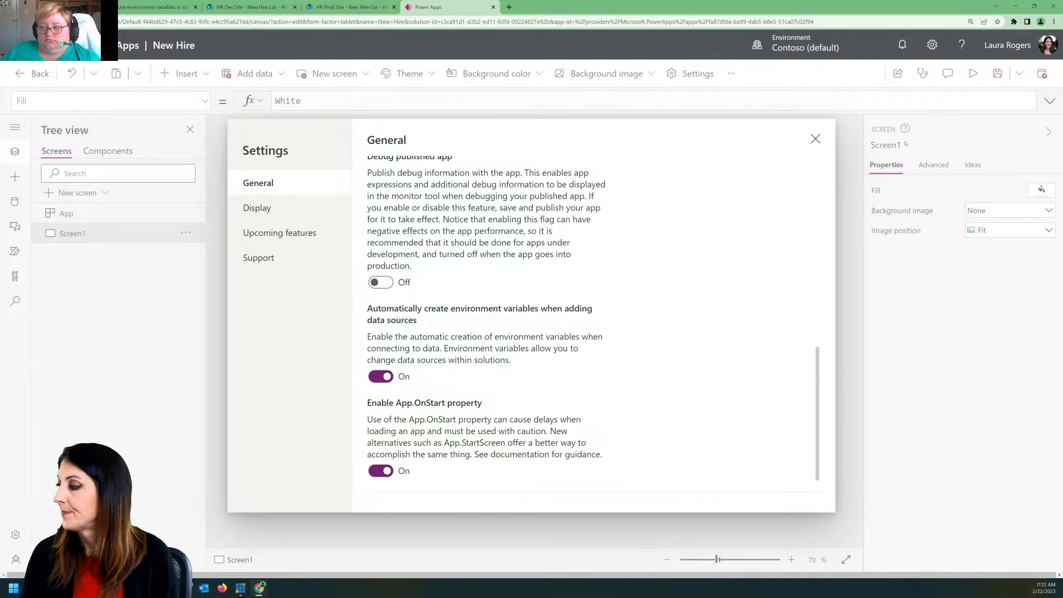
pyautogui.click(816, 139)
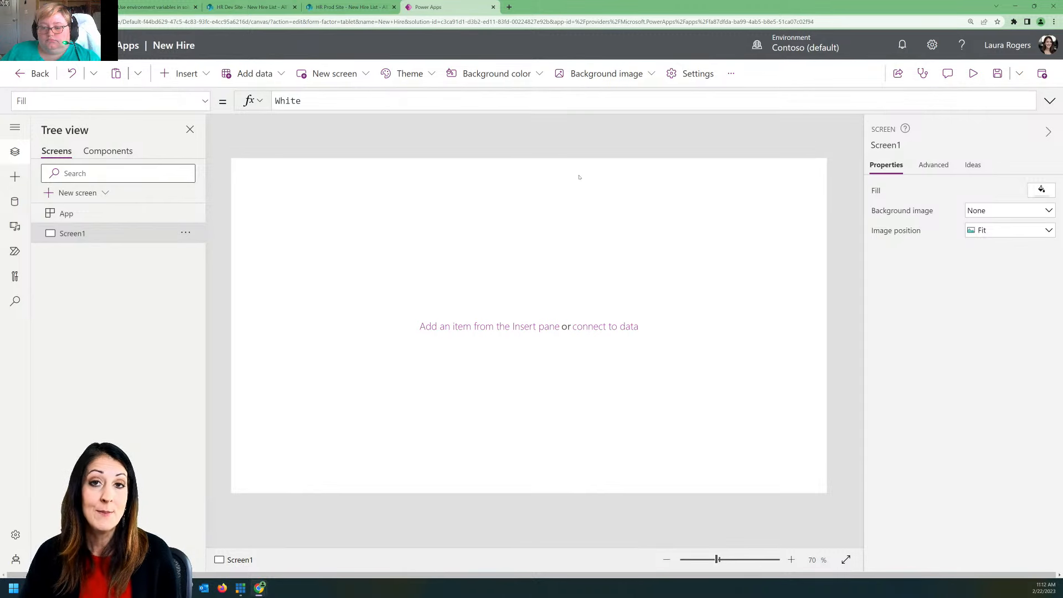
pyautogui.click(997, 73)
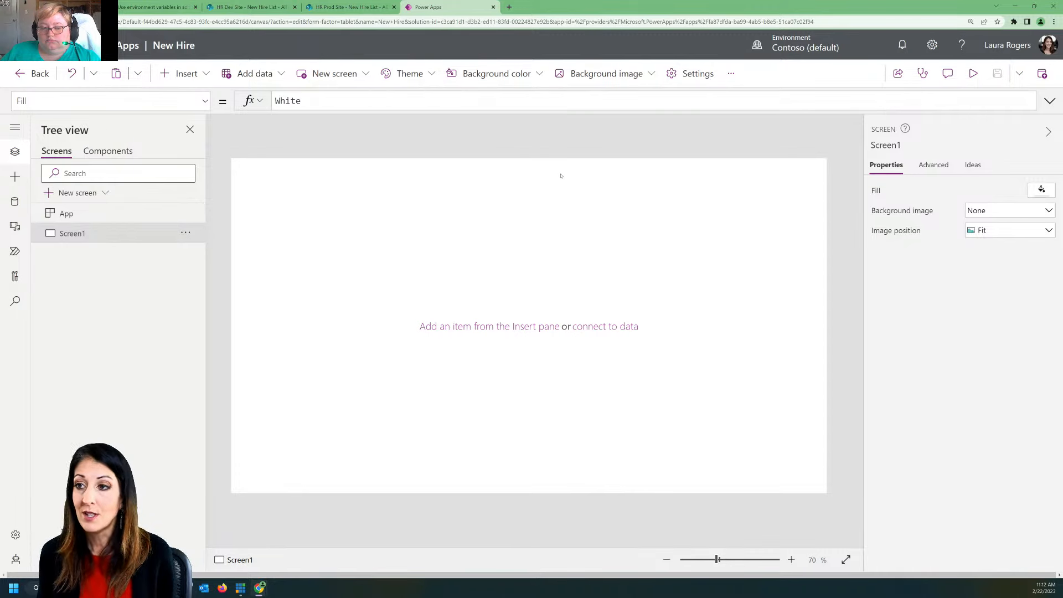
# Step: Leave the app editor and reopen the New Hire app from the HR Onboarding solution
pyautogui.click(34, 73)
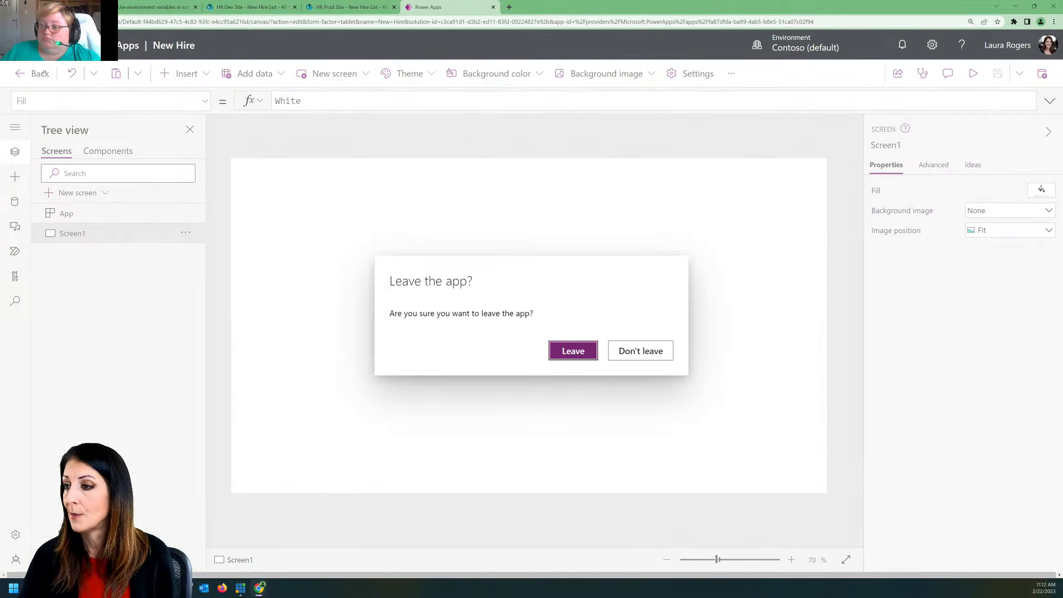
pyautogui.click(572, 350)
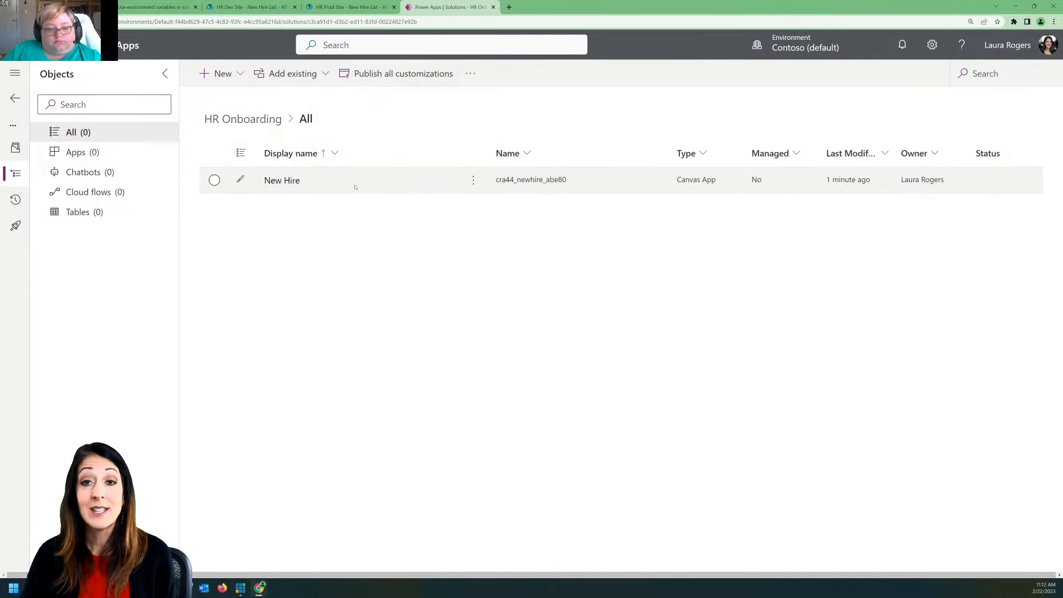
pyautogui.click(292, 182)
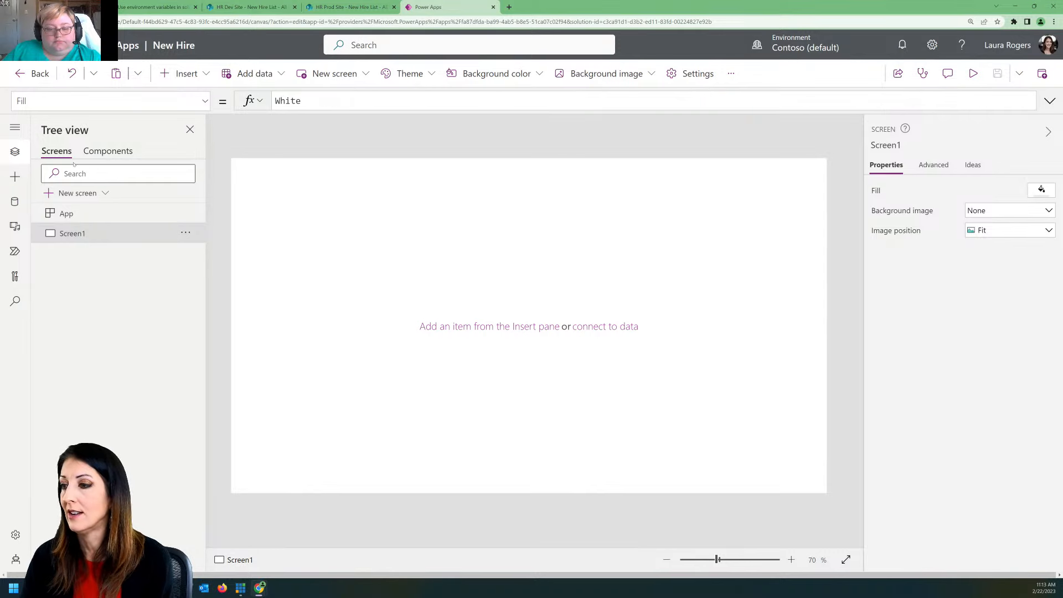
# Step: Try to add the New Hire List from HR Dev Site as the app's data source using the existing SharePoint connection
pyautogui.click(17, 201)
pyautogui.click(131, 271)
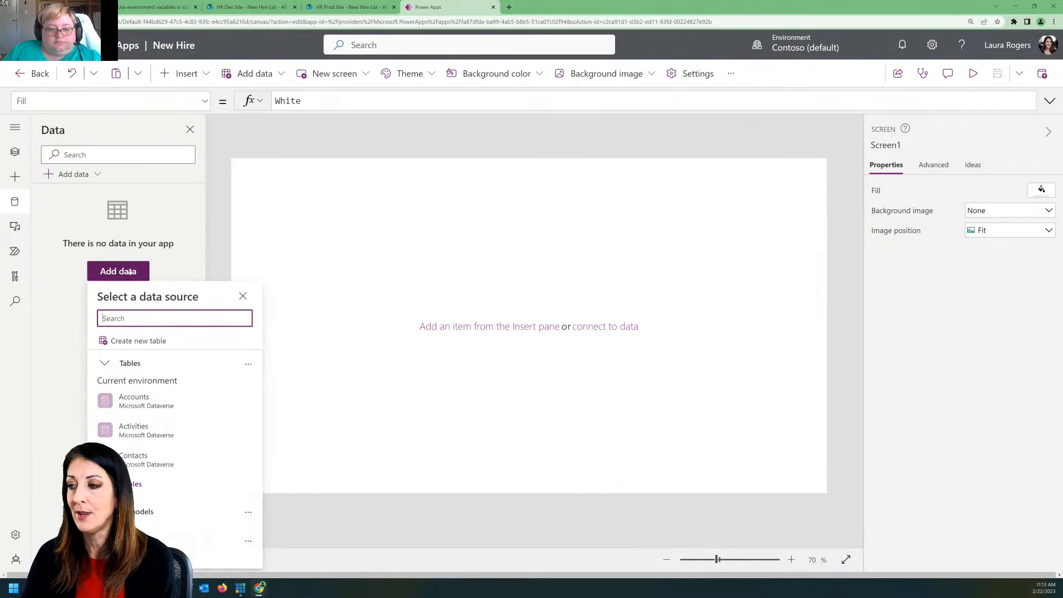
pyautogui.write('sharepoint')
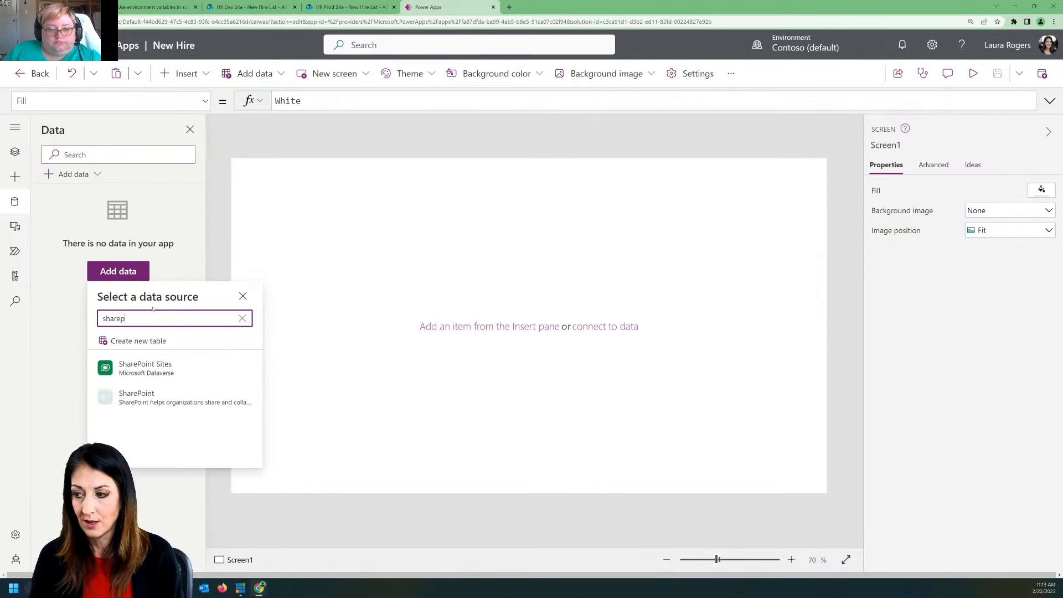
pyautogui.click(152, 399)
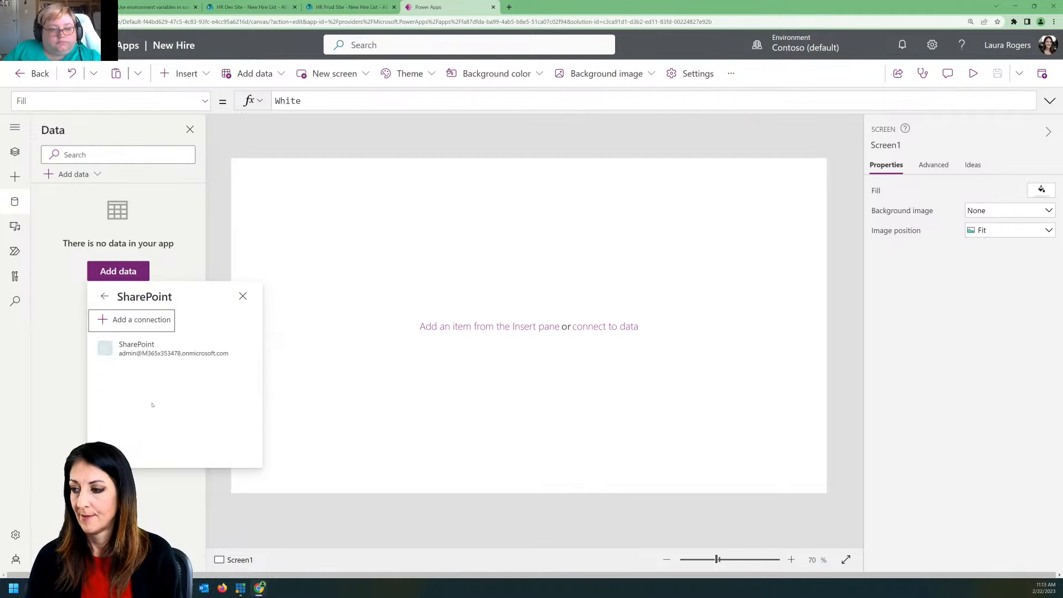
pyautogui.click(163, 350)
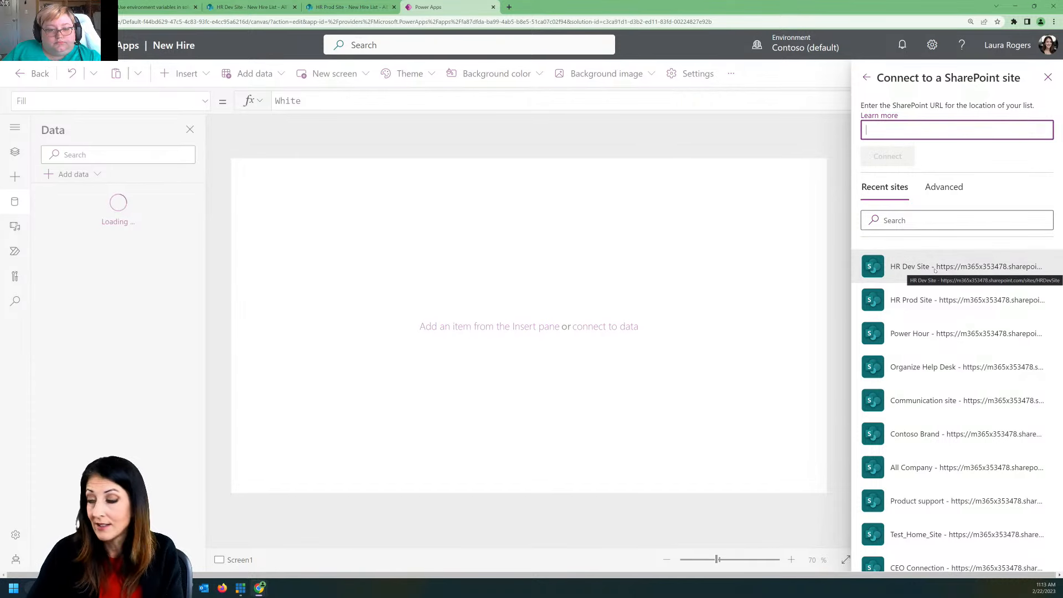
pyautogui.click(935, 270)
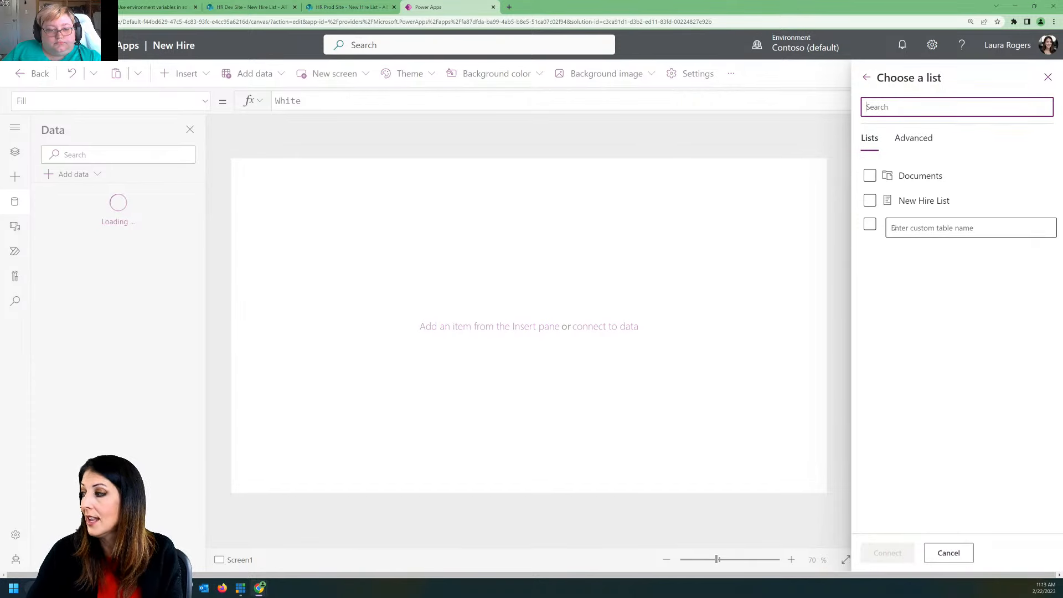
pyautogui.click(939, 206)
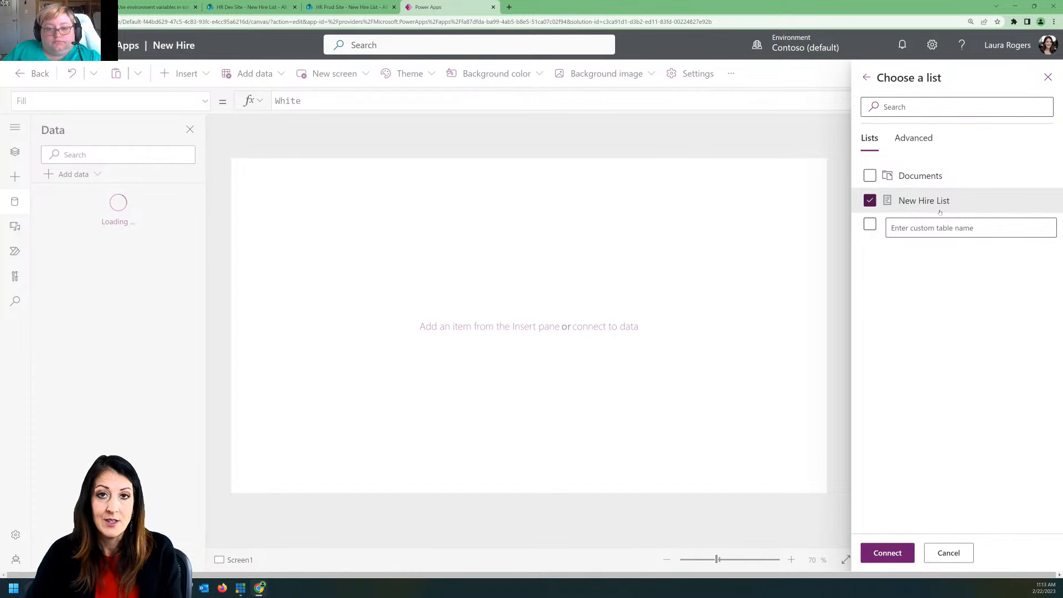
pyautogui.click(893, 552)
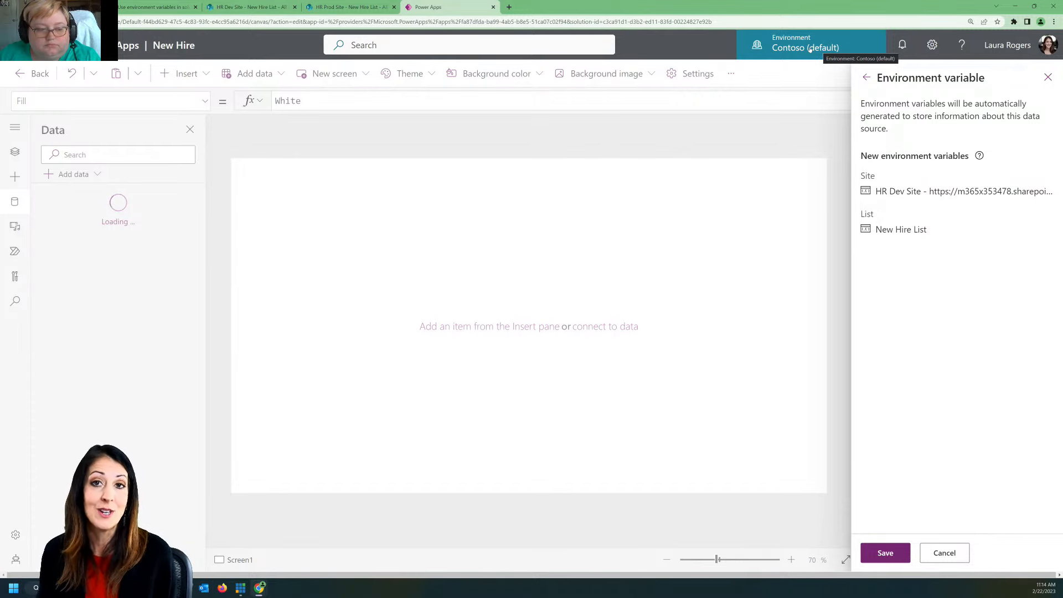
# Step: Check which environments are available and view the details of the Dev Demo environment
pyautogui.click(843, 47)
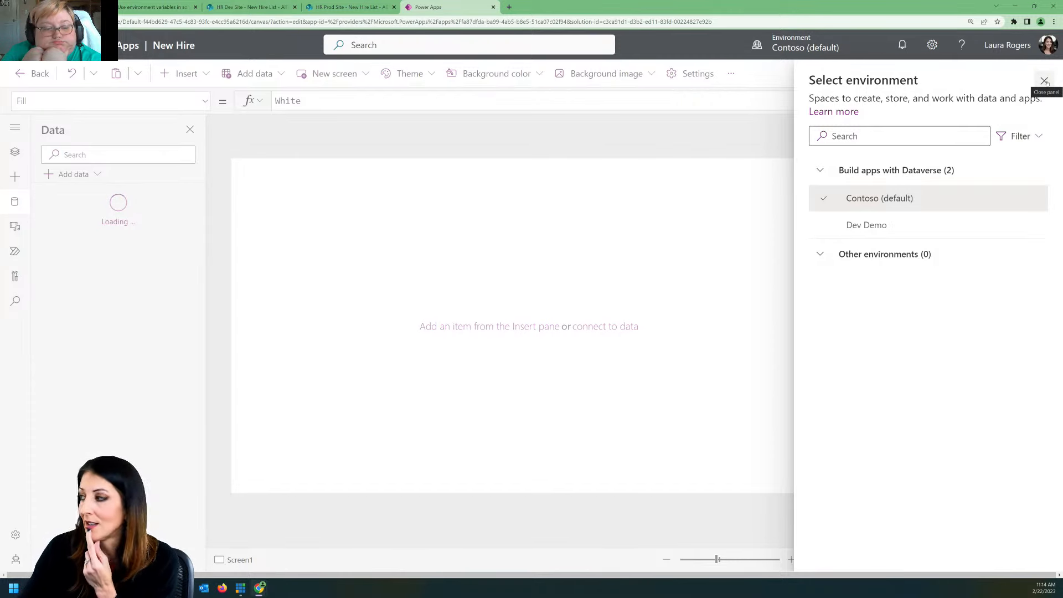
pyautogui.moveTo(873, 229)
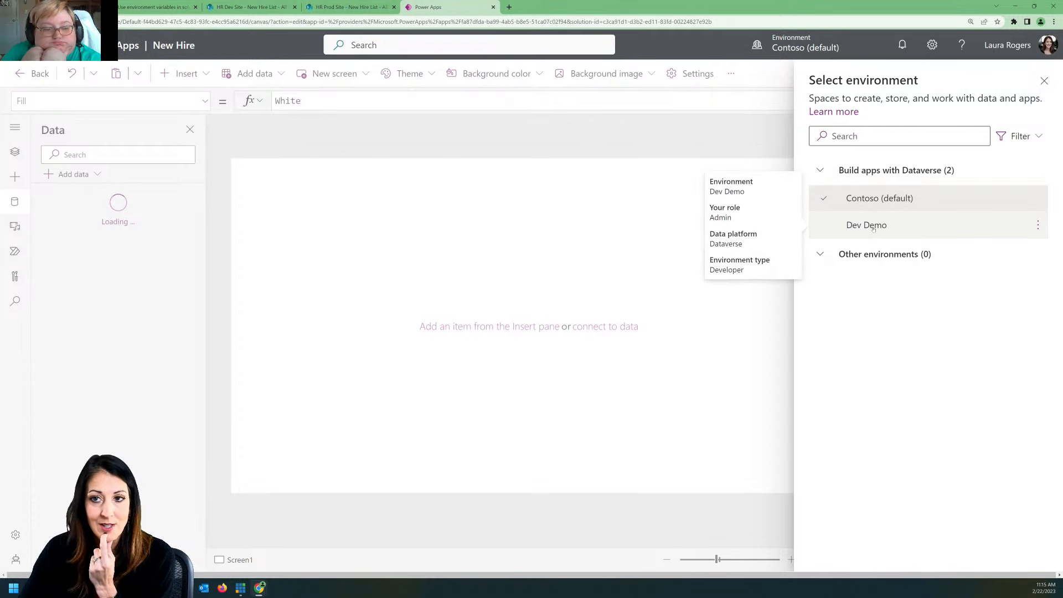
pyautogui.click(1044, 81)
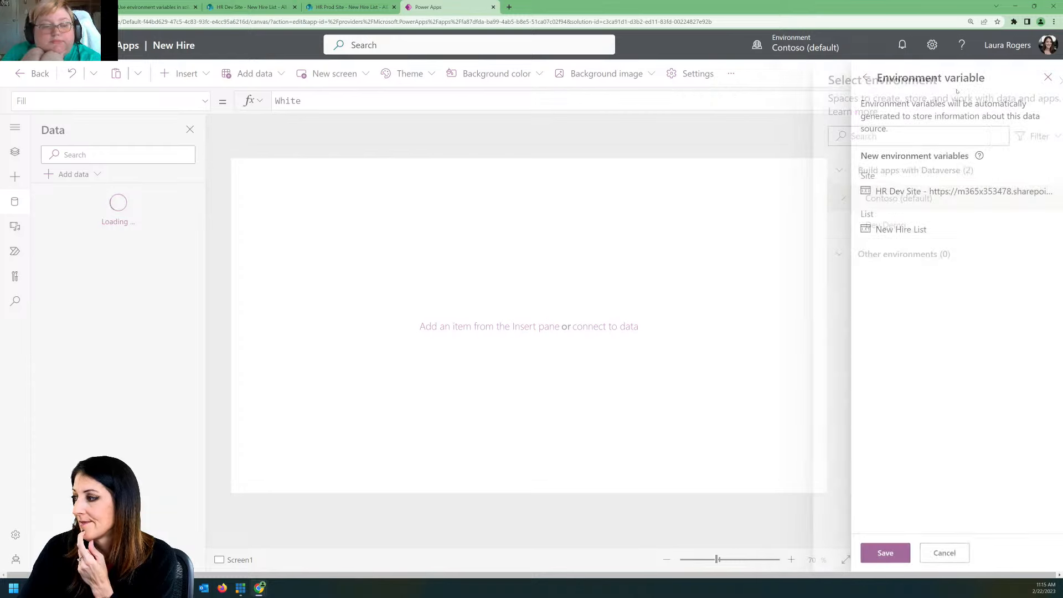
# Step: Discard the pending SharePoint data source and leave the New Hire app editor
pyautogui.click(945, 553)
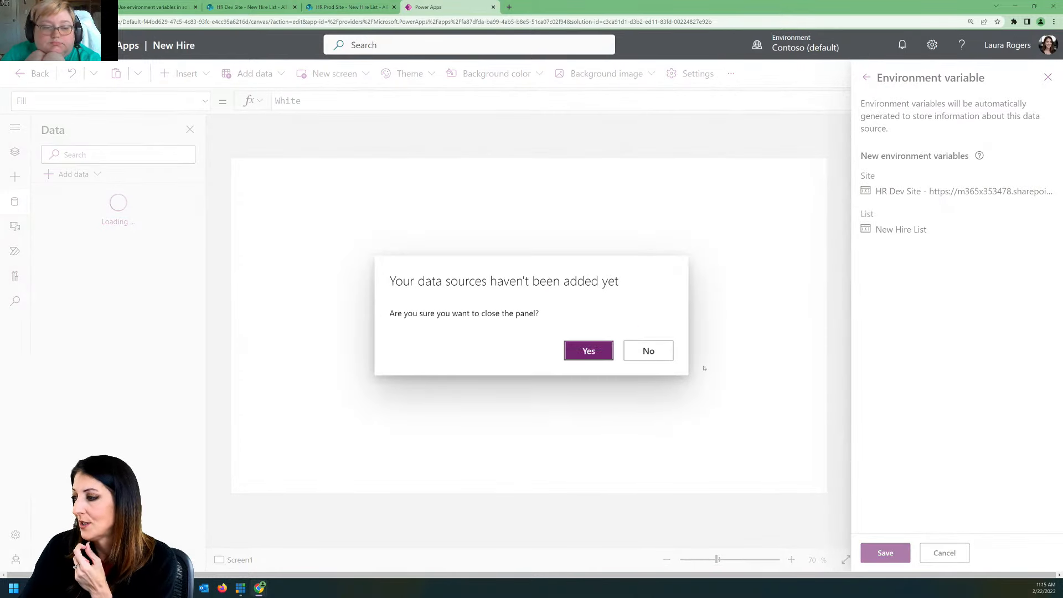
pyautogui.click(590, 352)
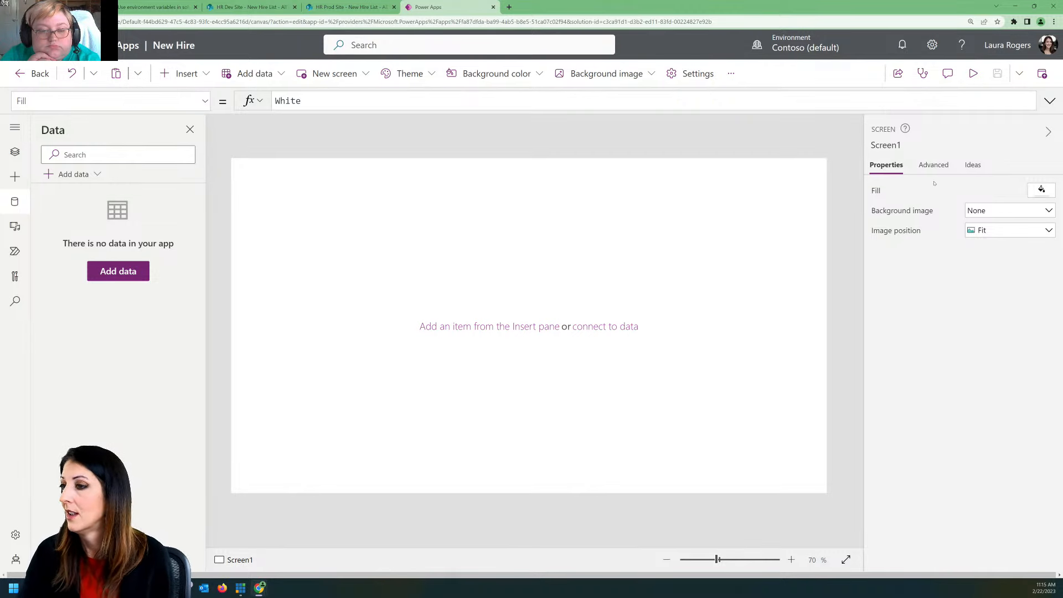
pyautogui.click(34, 73)
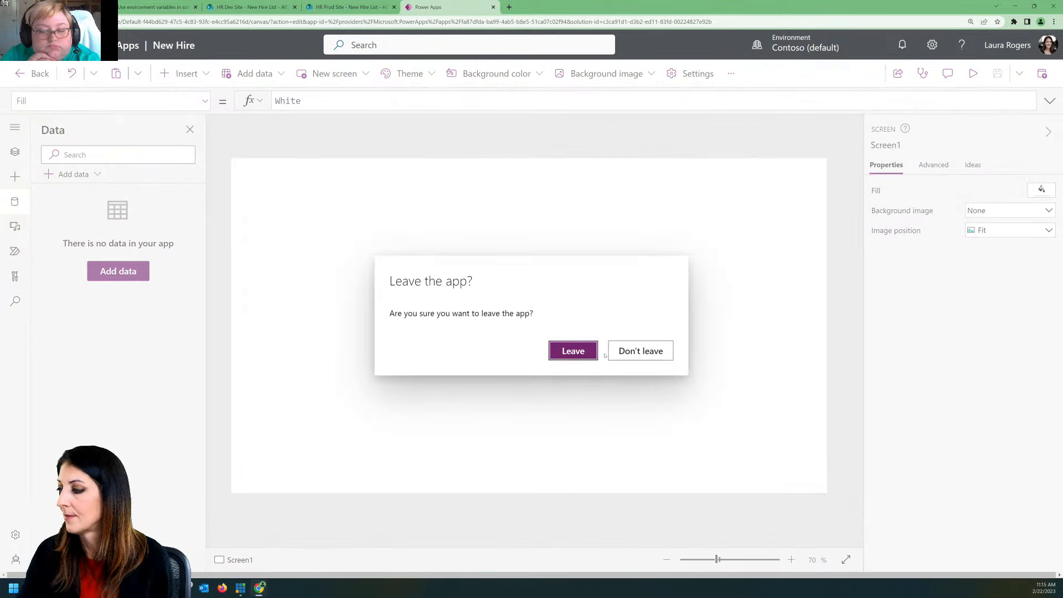
pyautogui.click(583, 352)
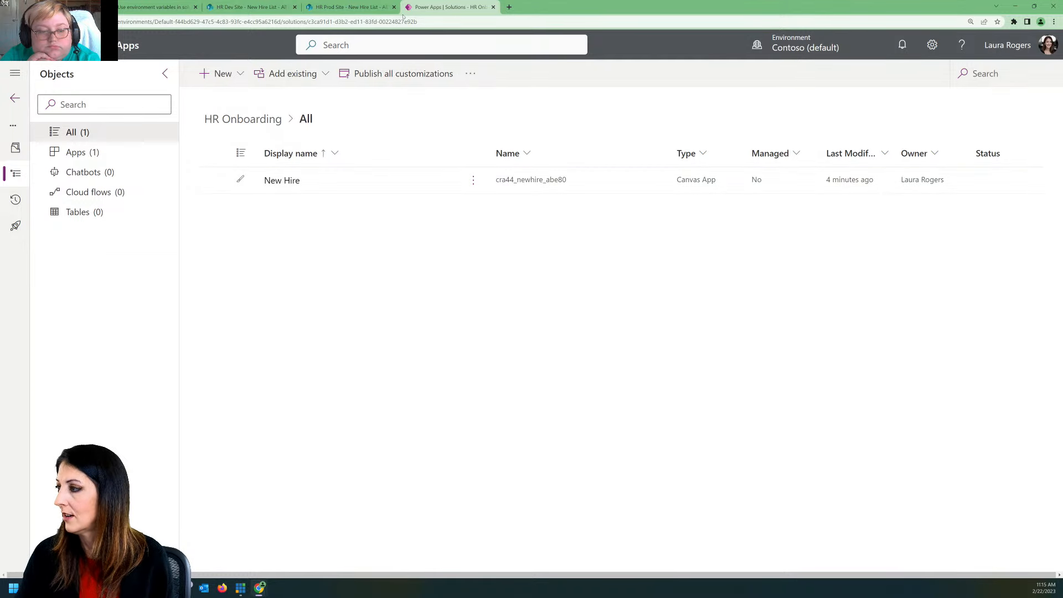
# Step: Open make.powerapps.com in a new browser tab and switch the environment to Dev Demo
pyautogui.click(509, 6)
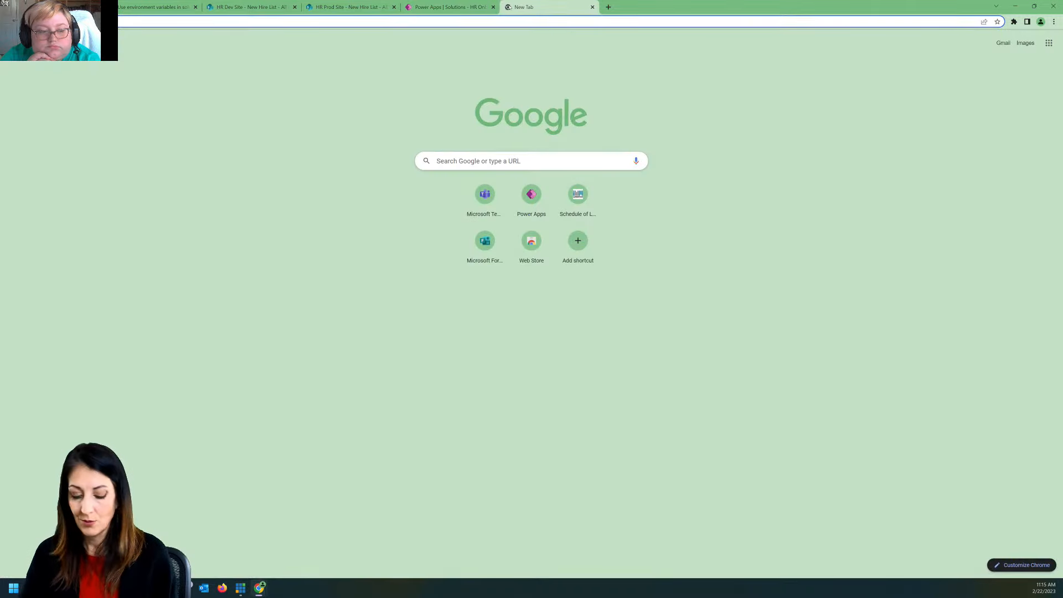
pyautogui.write('make.powerapps.com')
pyautogui.press('Return')
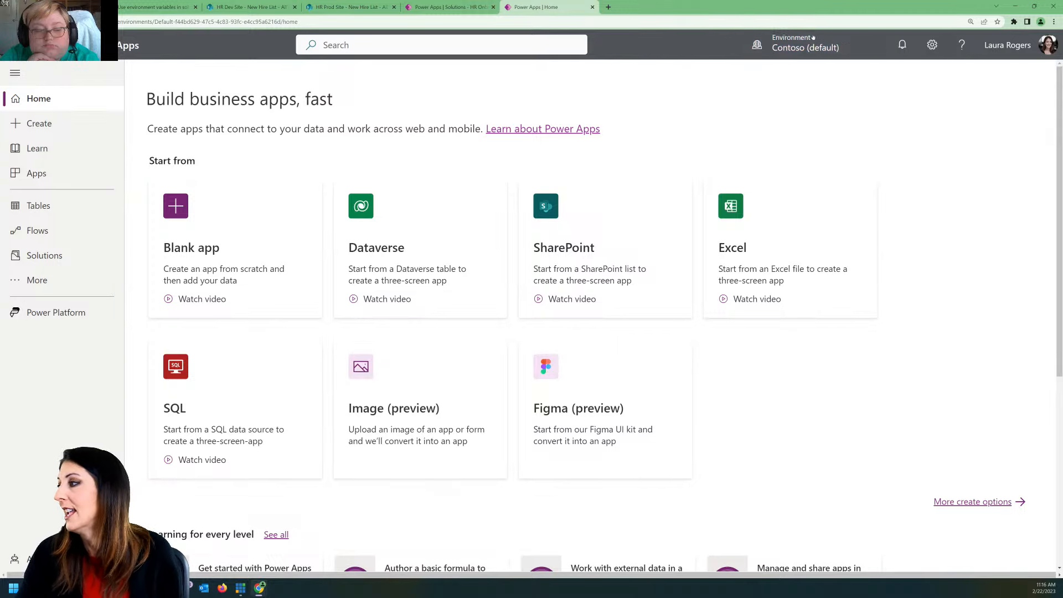
pyautogui.click(816, 44)
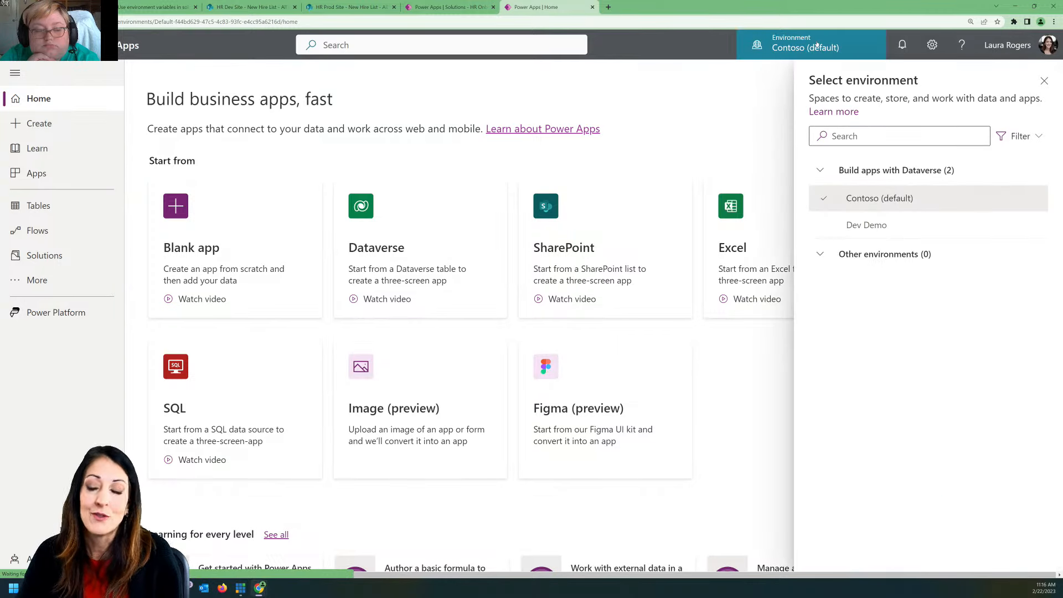
pyautogui.click(866, 225)
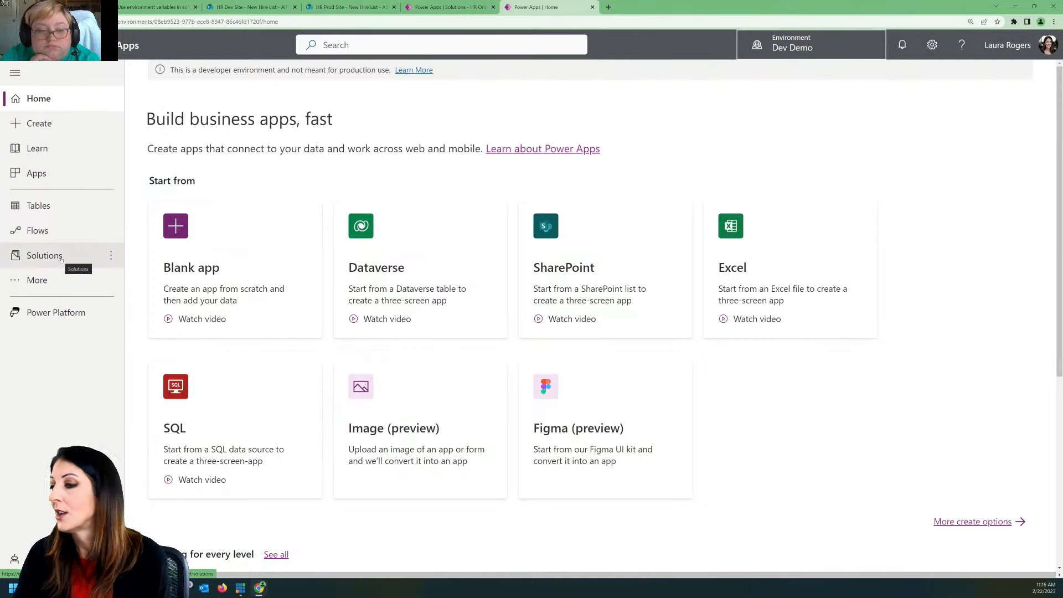
# Step: Create a solution named HR Onboarding ForRealz in Dev Demo with CDS Default Publisher (Cr6a46f) as its publisher
pyautogui.click(61, 258)
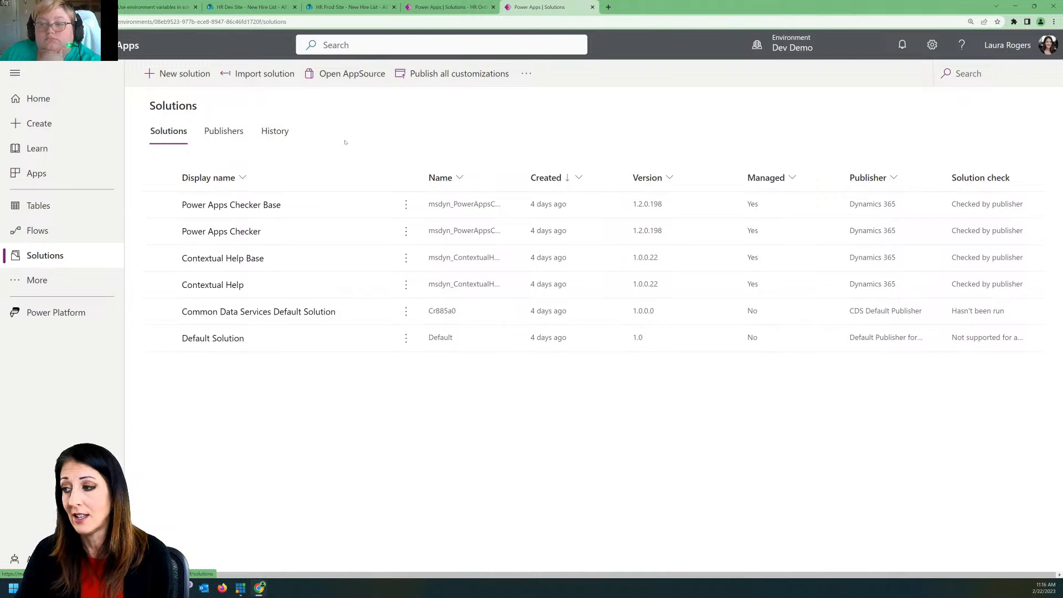
pyautogui.click(179, 74)
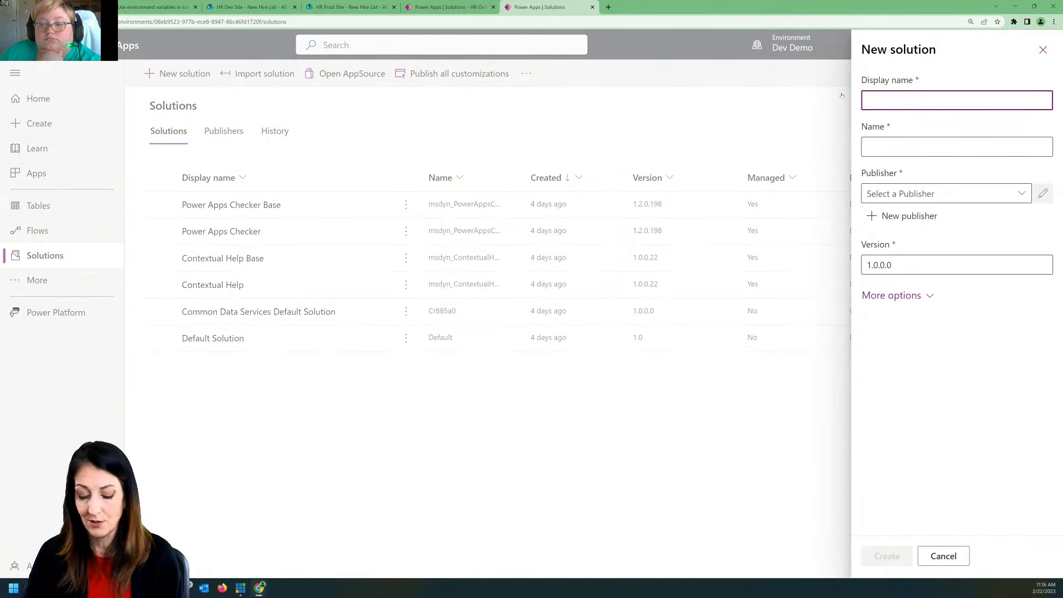
pyautogui.write('H')
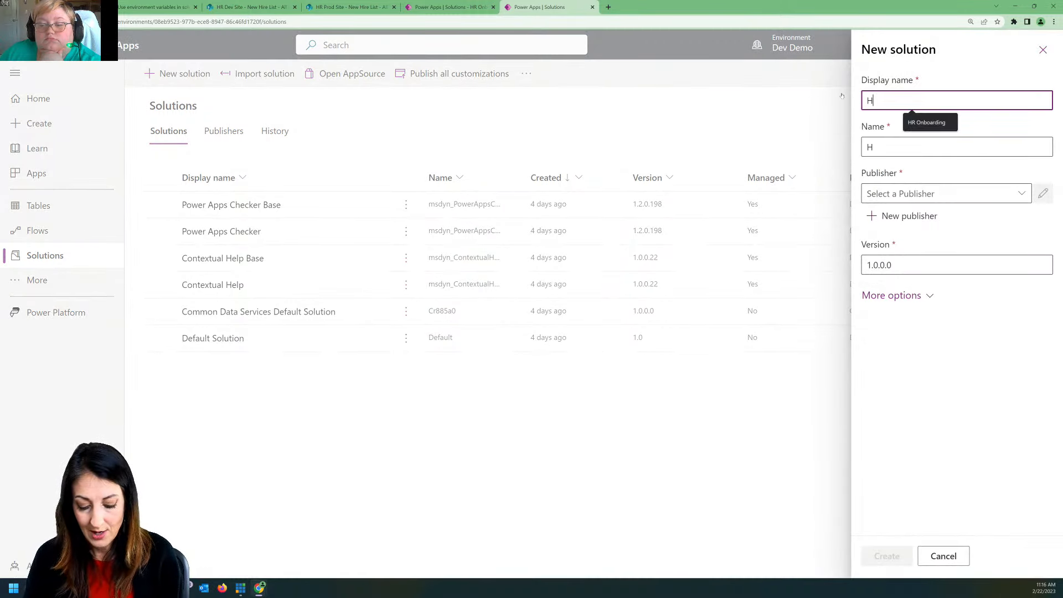
pyautogui.write('R Onb')
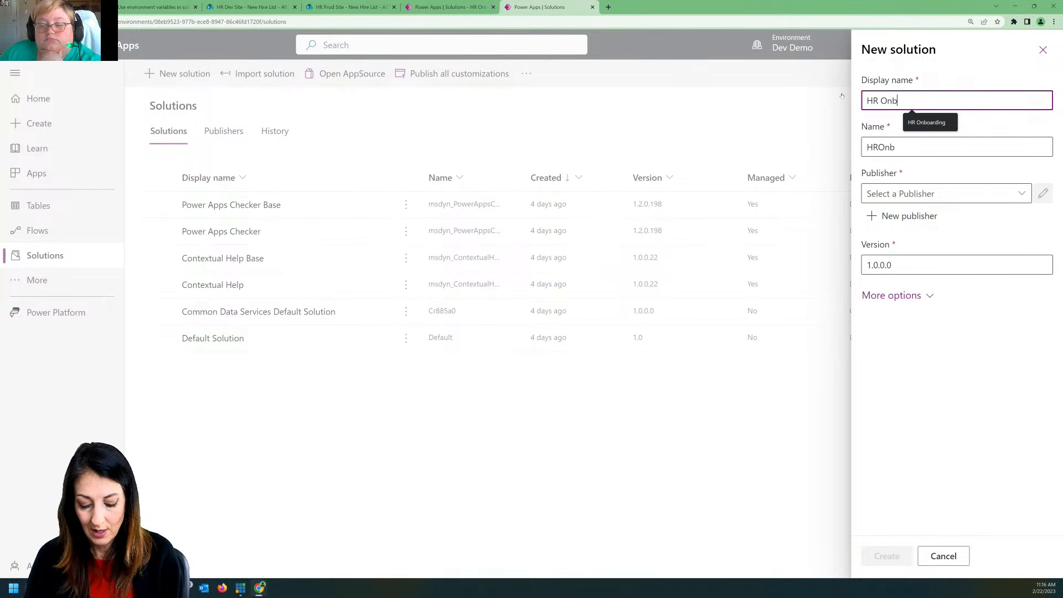
pyautogui.write('oarding ')
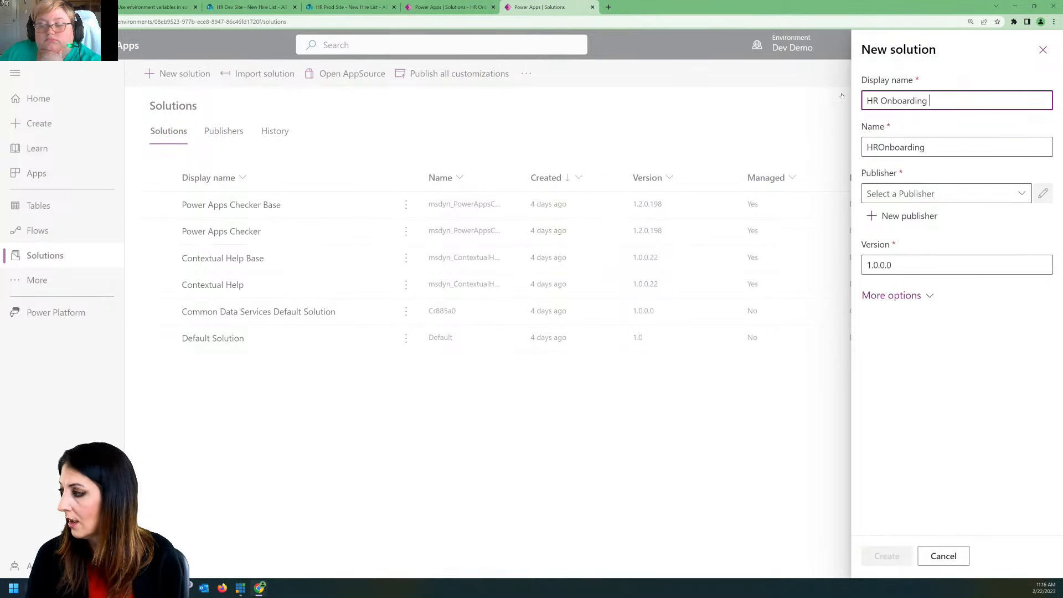
pyautogui.write('ForRealz')
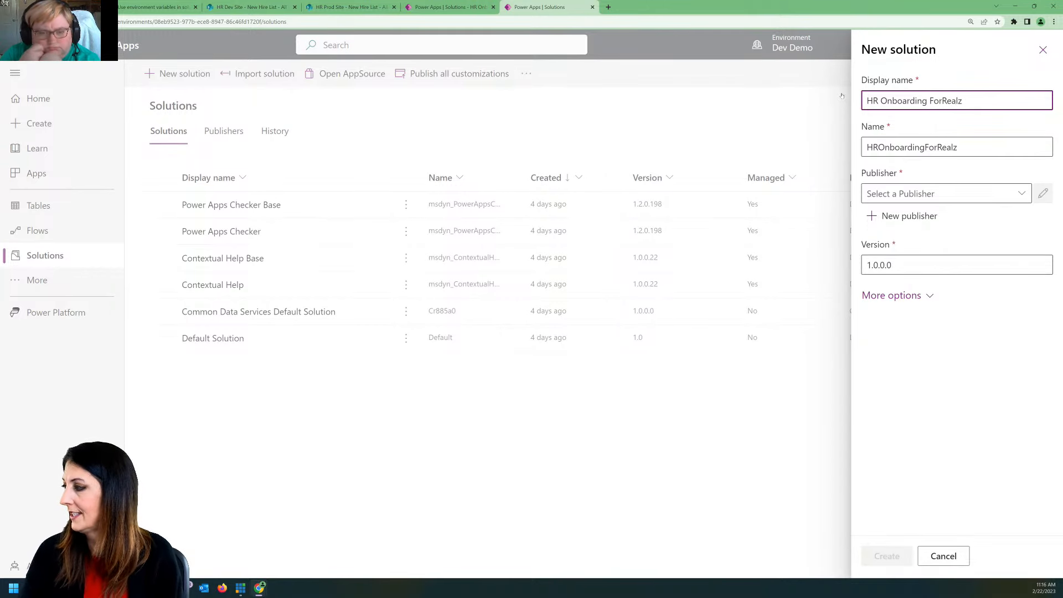
pyautogui.click(998, 194)
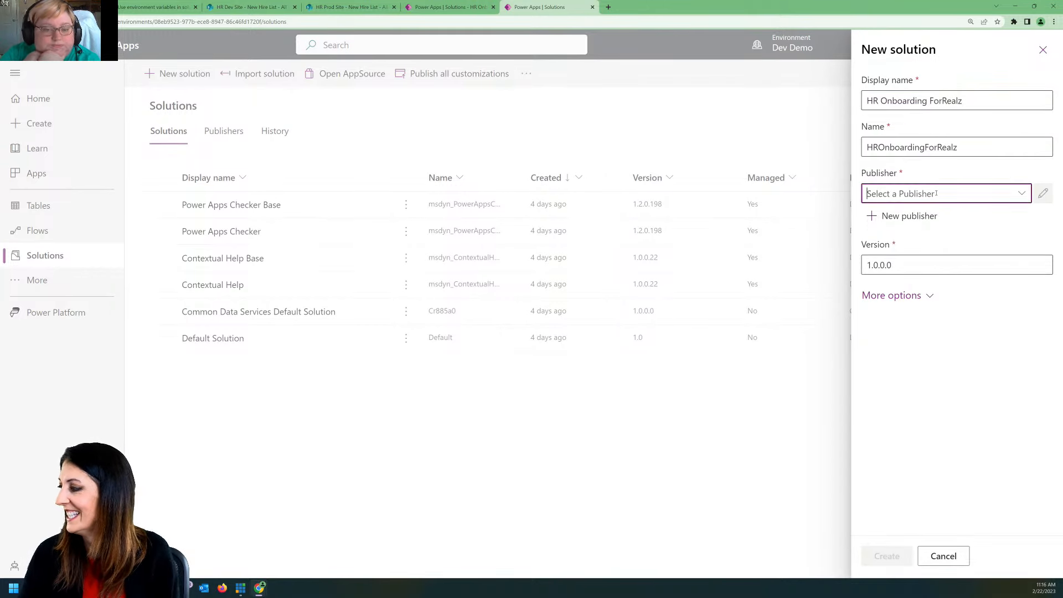
pyautogui.click(1022, 193)
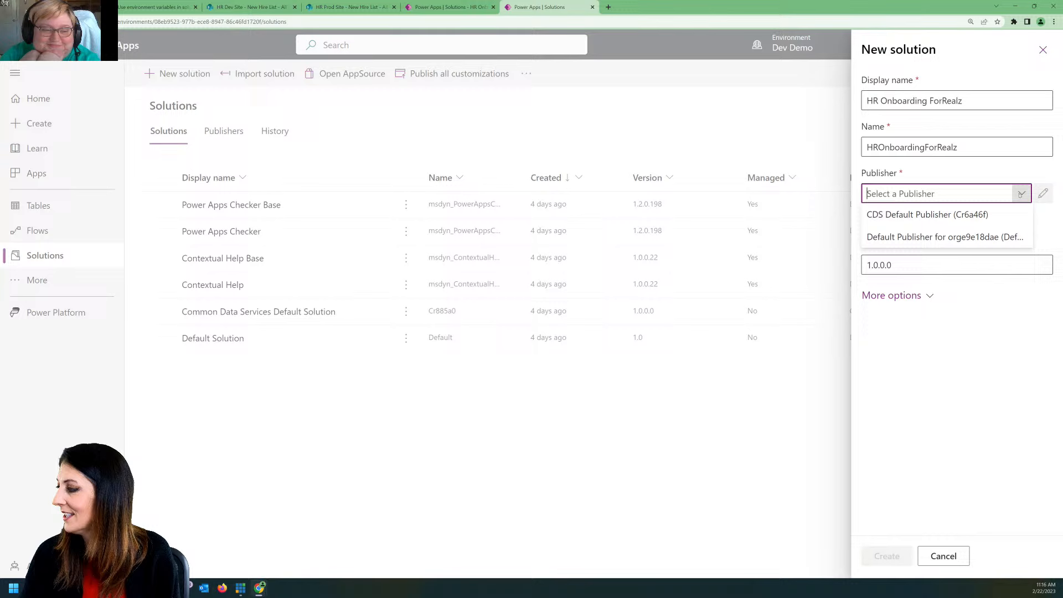
pyautogui.click(954, 215)
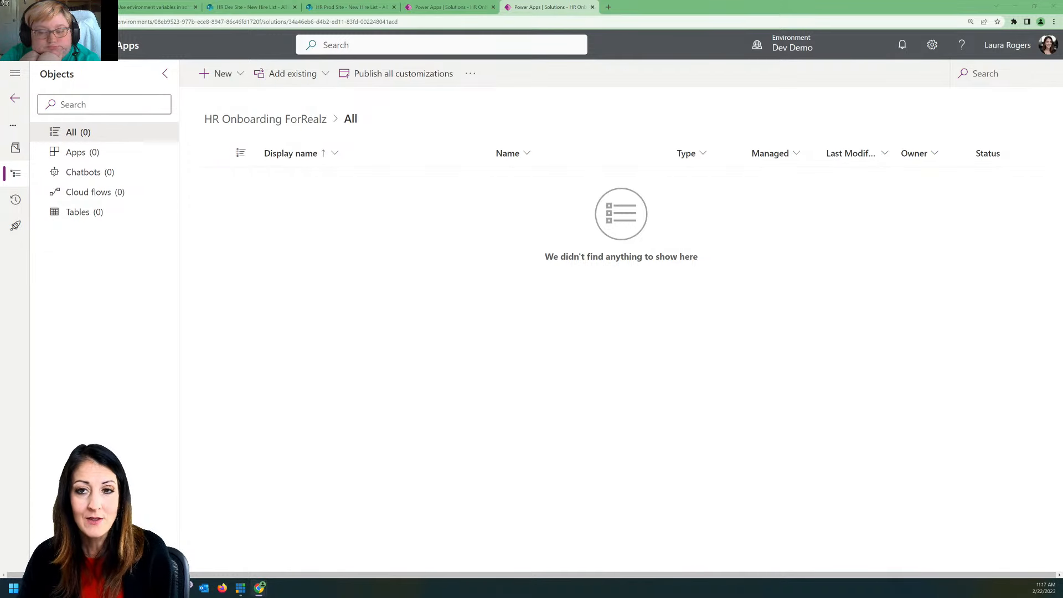
# Step: Create a blank tablet-format canvas app named New Hire ForRealz inside the HR Onboarding ForRealz solution
pyautogui.click(218, 73)
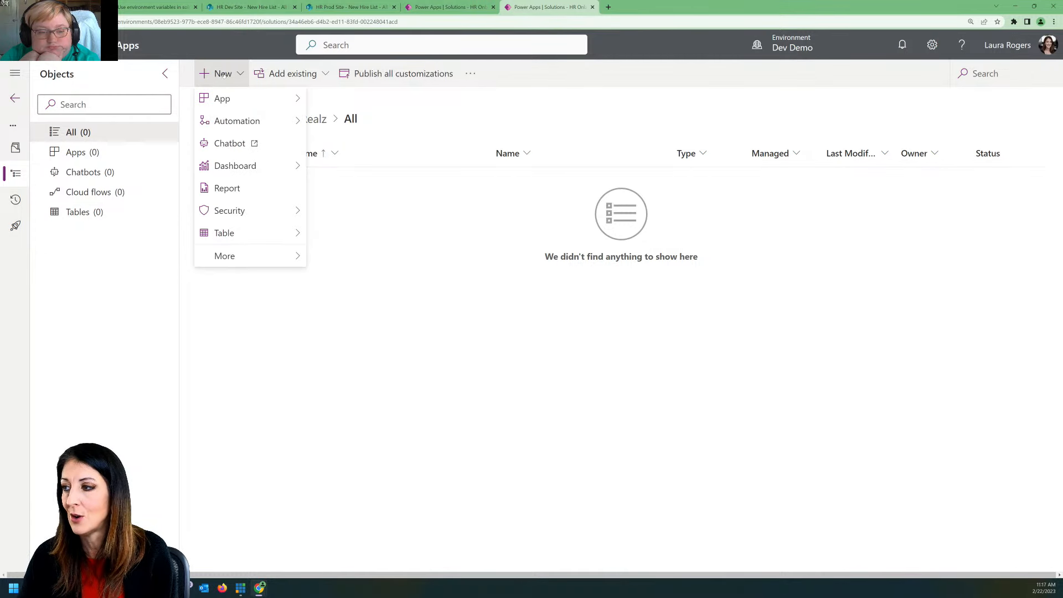
pyautogui.moveTo(256, 105)
pyautogui.click(349, 101)
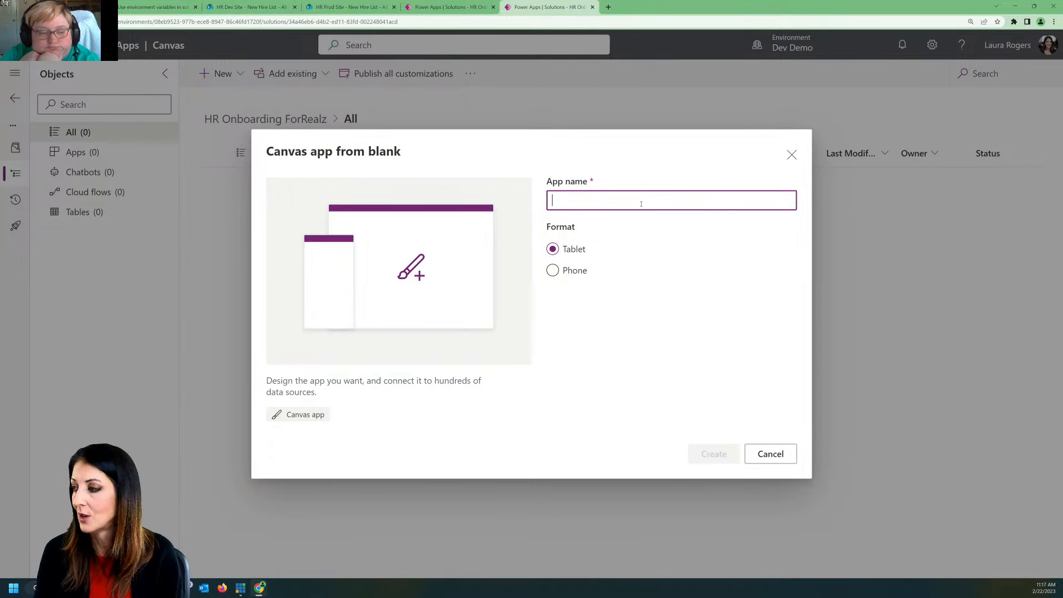
pyautogui.write('New Hire F')
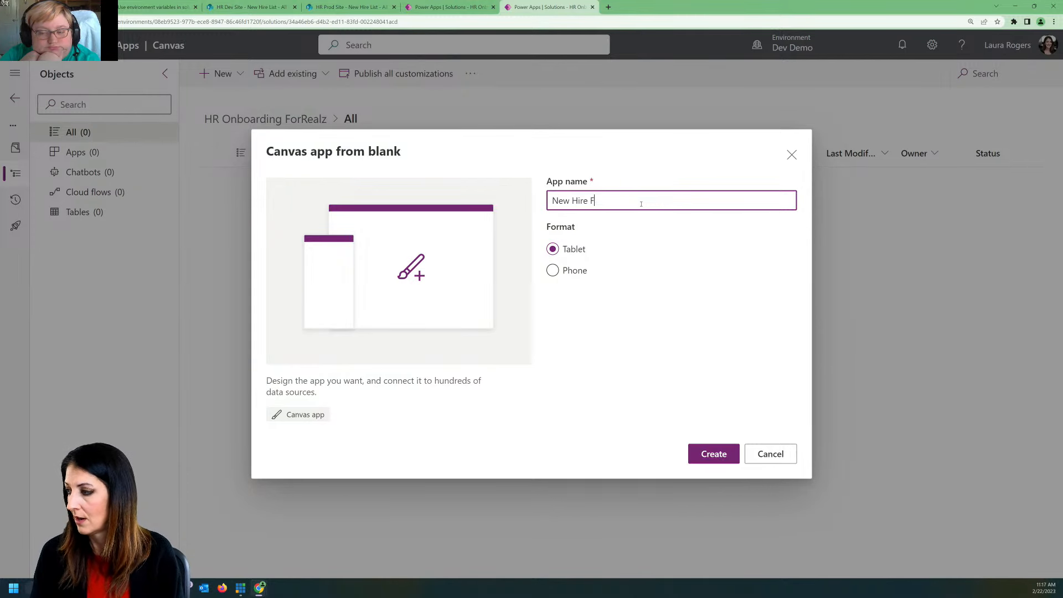
pyautogui.write('or Realz')
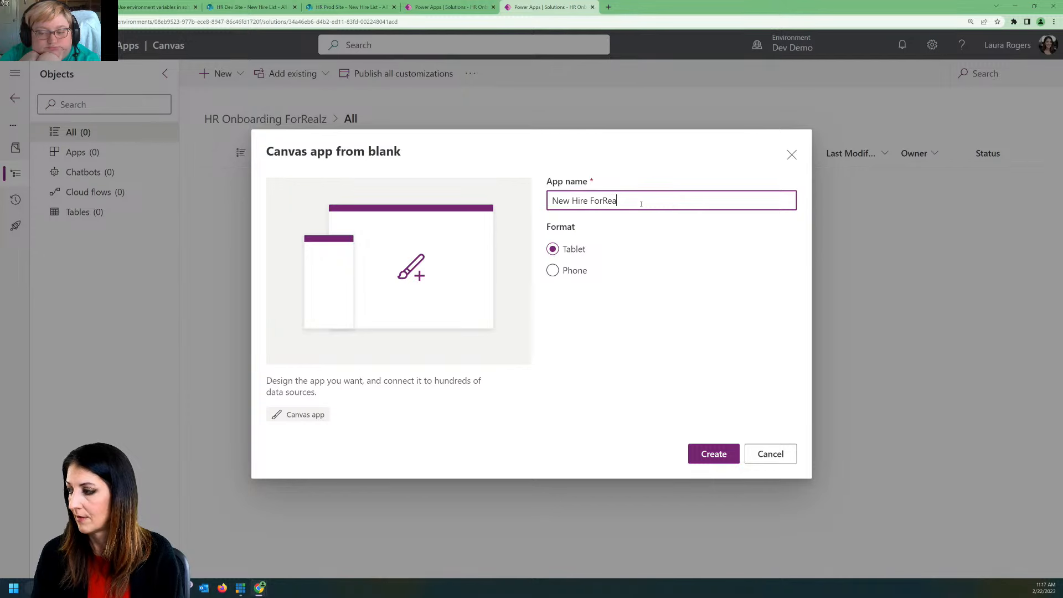
pyautogui.click(714, 453)
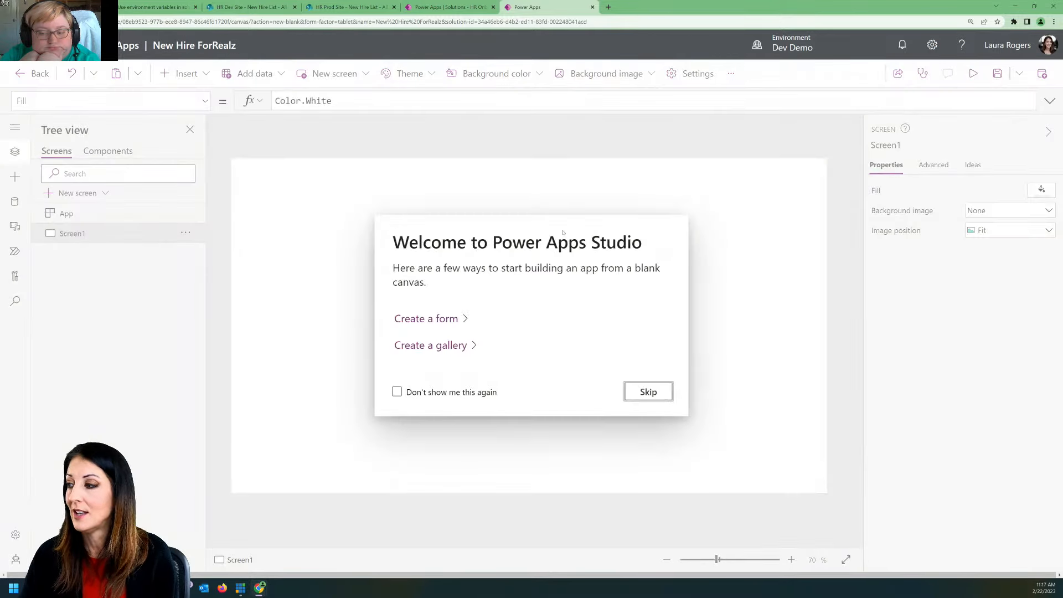
# Step: Dismiss the studio welcome message so it is not shown again, and save the New Hire ForRealz app
pyautogui.click(397, 391)
pyautogui.click(628, 393)
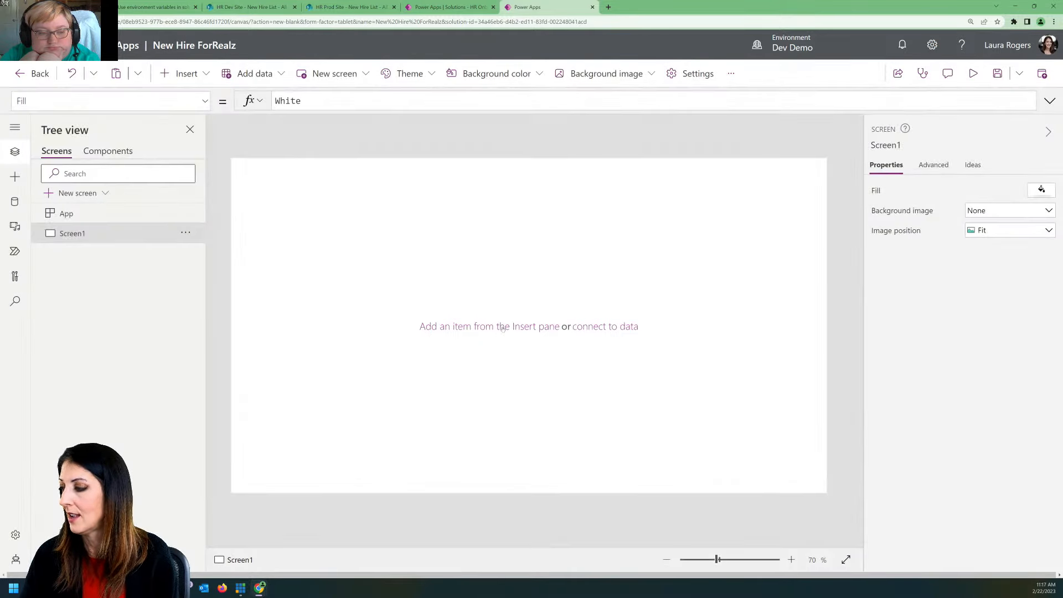
pyautogui.click(998, 73)
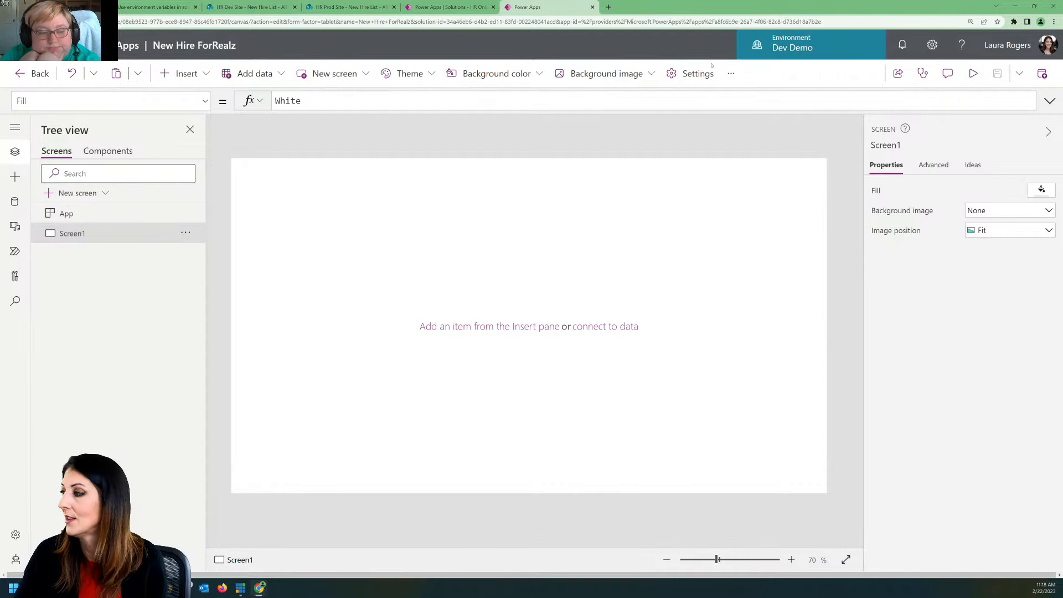
# Step: Turn on automatic creation of environment variables when adding data sources in the app settings, save the app, and leave it to reload
pyautogui.click(693, 73)
pyautogui.scroll(-10, 482, 336)
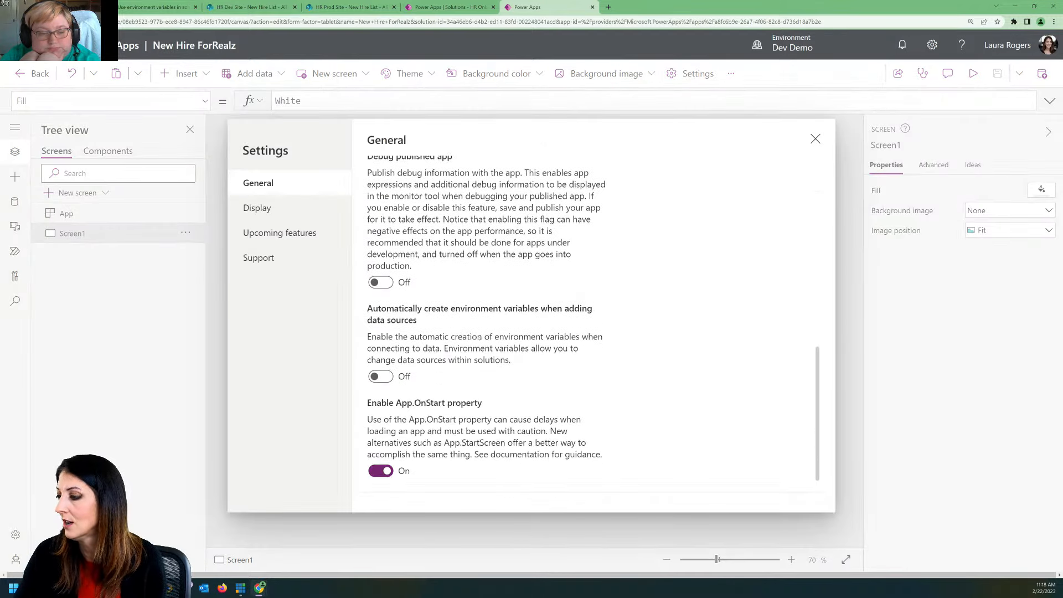
pyautogui.click(382, 377)
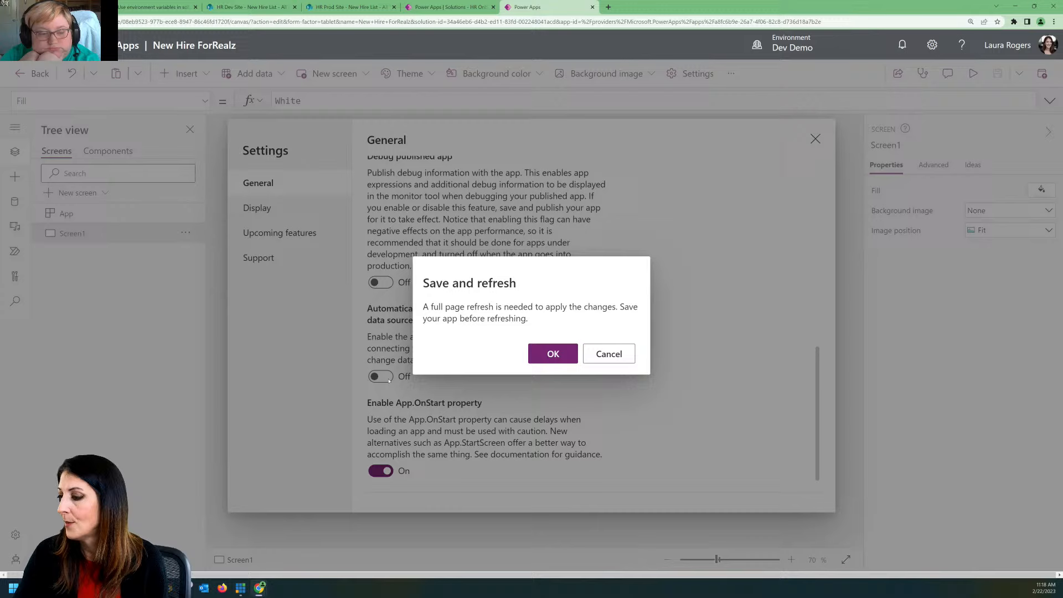
pyautogui.click(549, 351)
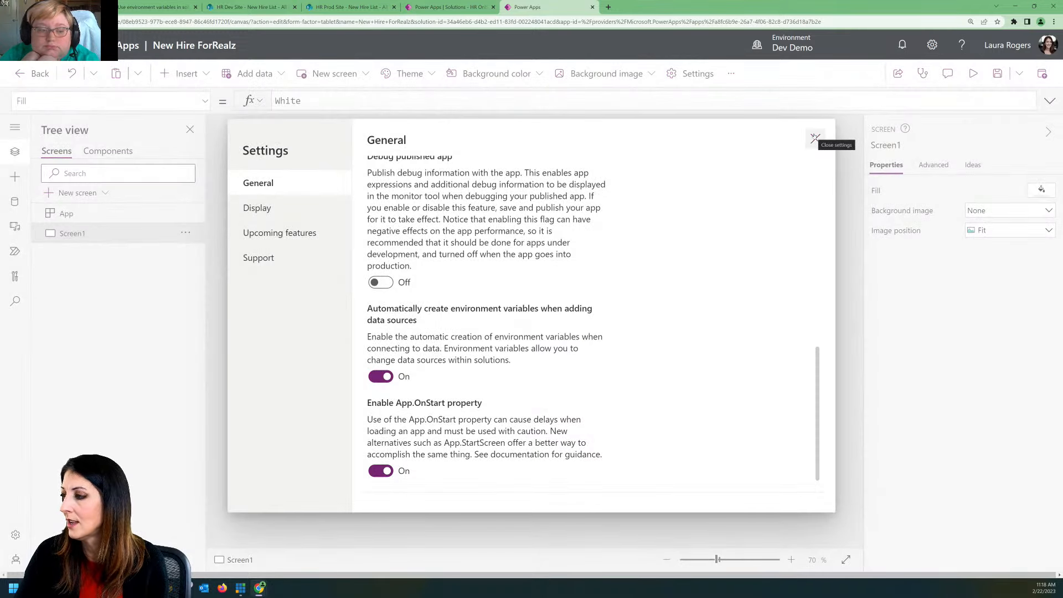
pyautogui.scroll(10, 805, 222)
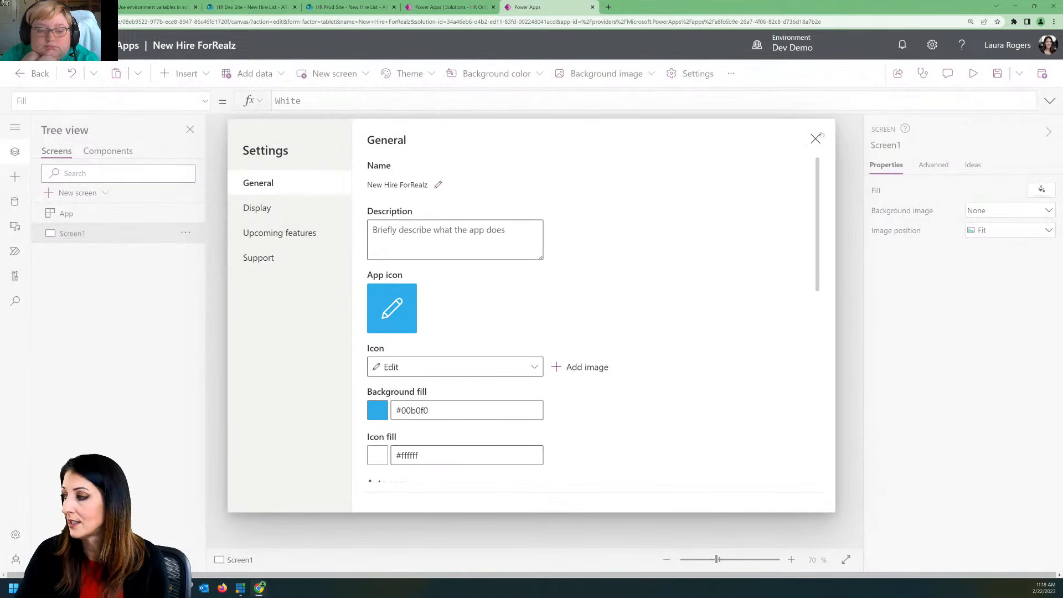
pyautogui.click(816, 139)
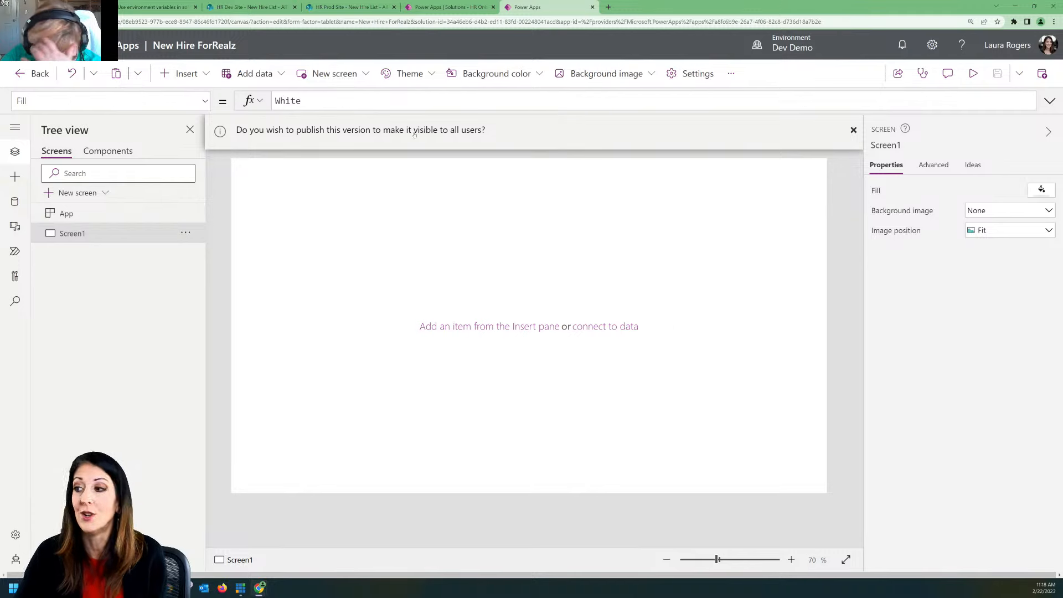
pyautogui.click(33, 73)
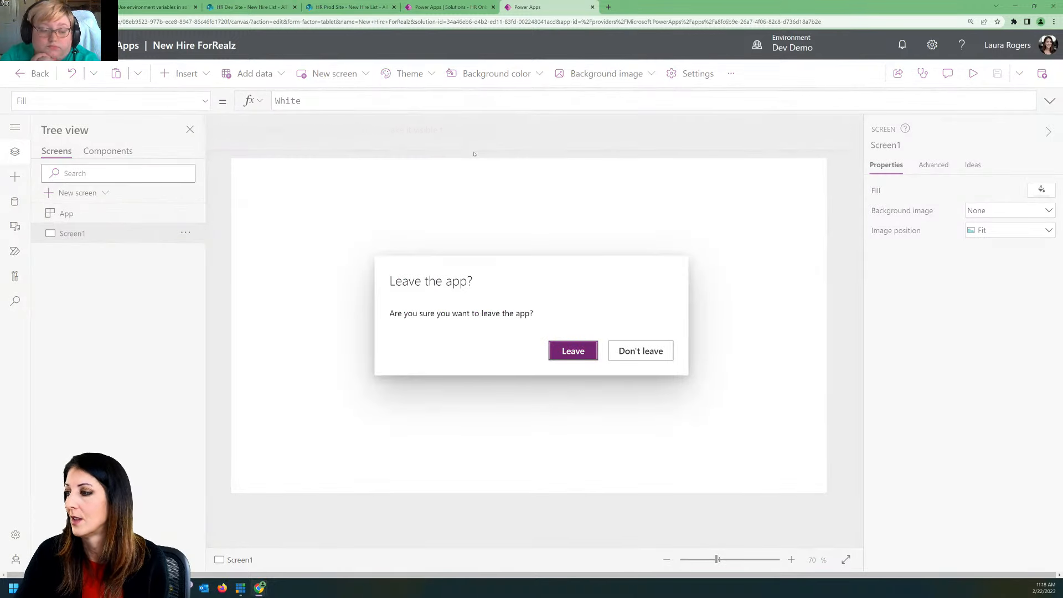
pyautogui.click(575, 351)
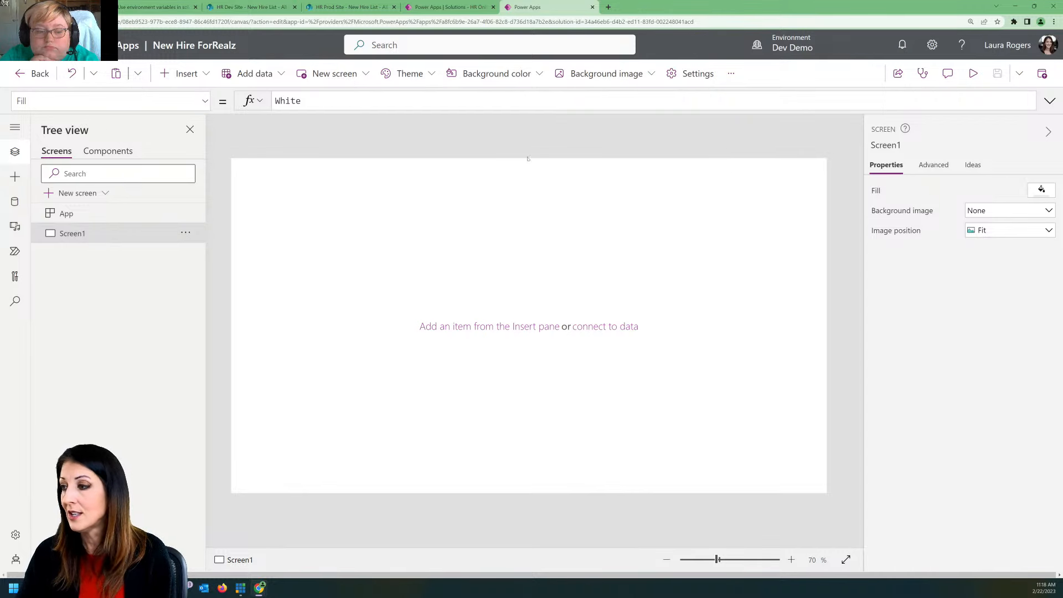
# Step: Add the New Hire List from HR Dev Site as a data source using a direct SharePoint cloud services connection
pyautogui.click(15, 201)
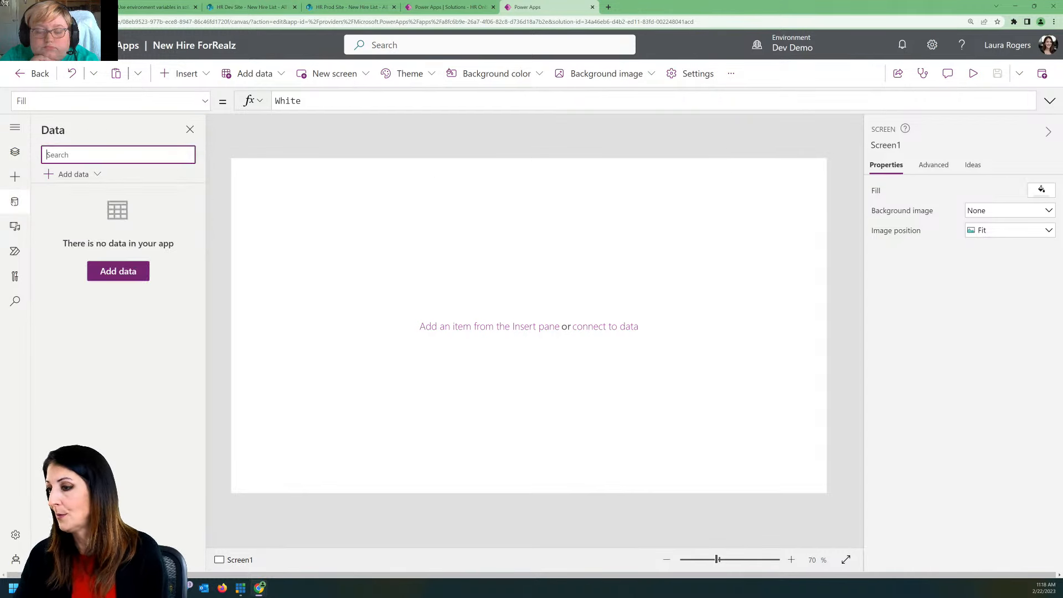
pyautogui.click(115, 275)
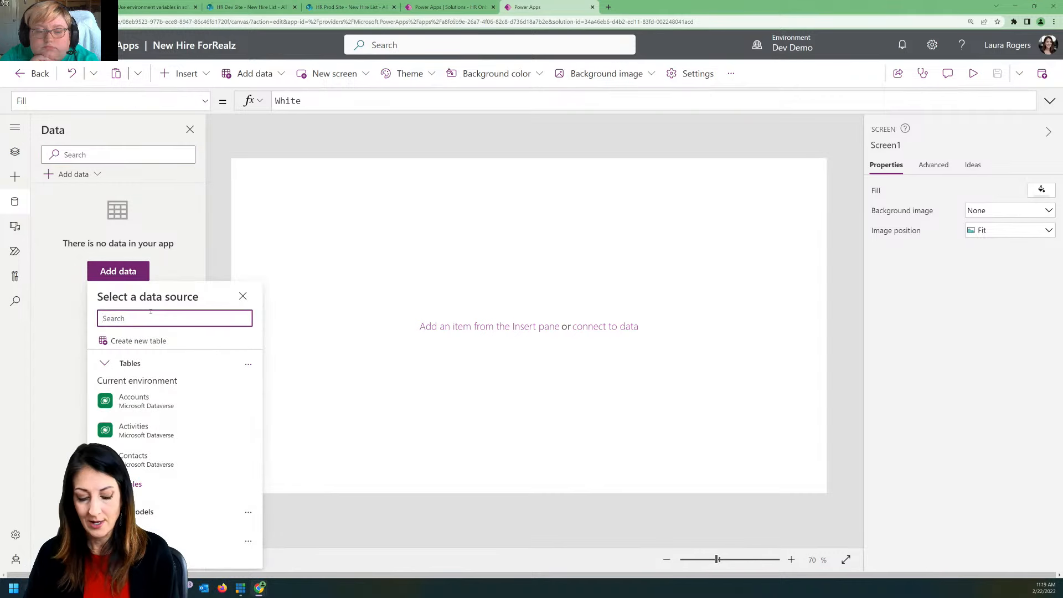
pyautogui.write('sharepoint')
pyautogui.click(165, 407)
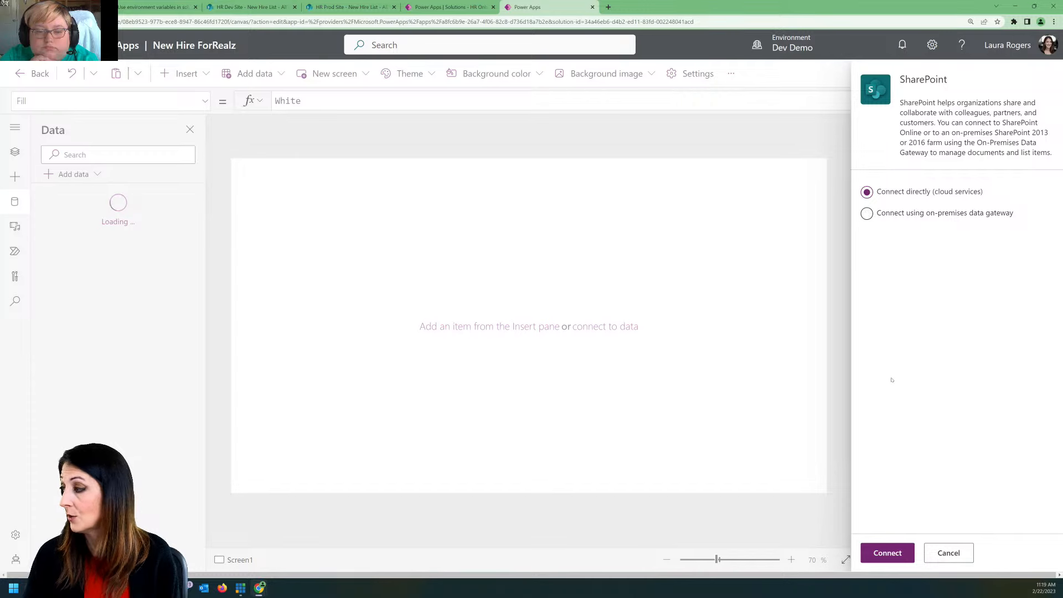
pyautogui.click(886, 551)
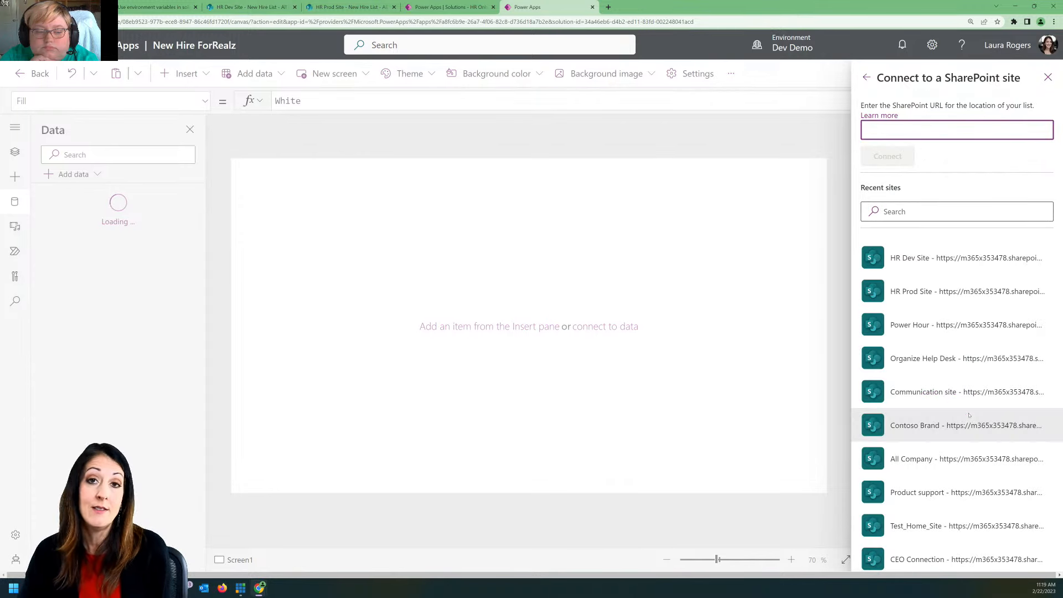
pyautogui.click(931, 257)
pyautogui.click(875, 165)
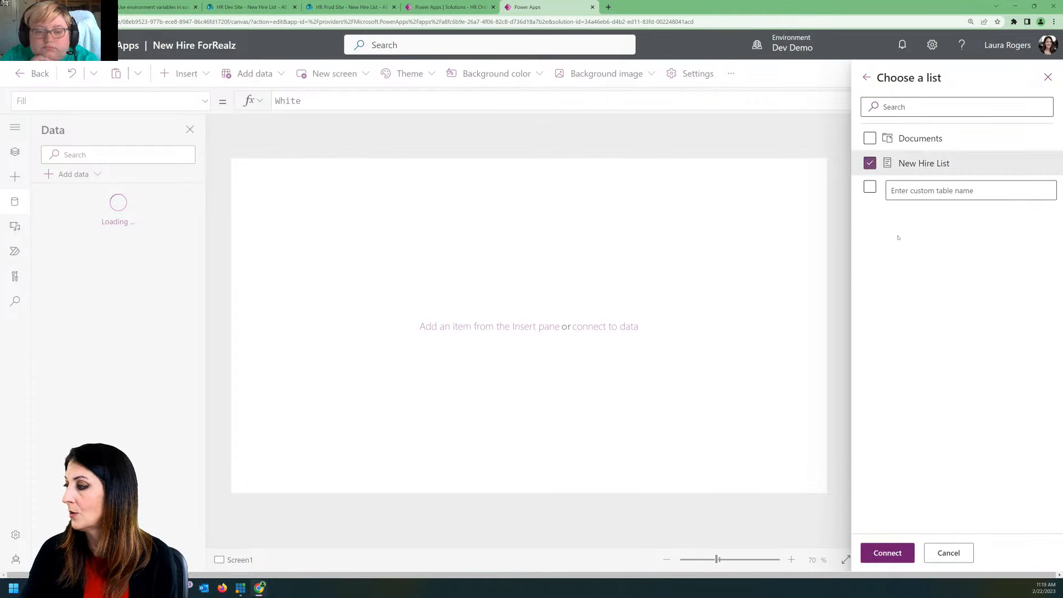
pyautogui.click(888, 552)
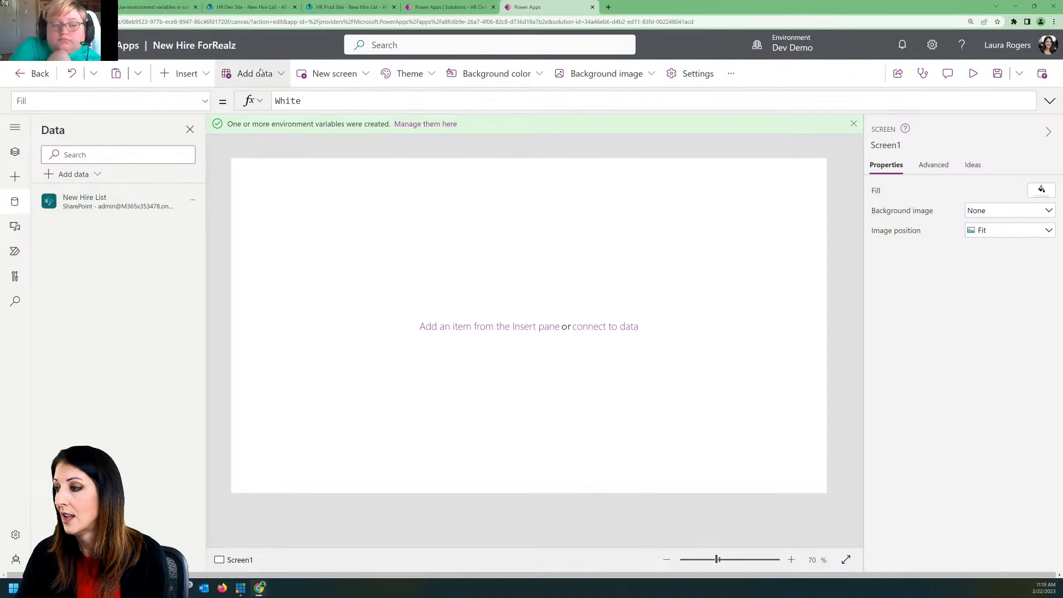
# Step: Insert a vertical gallery bound to New Hire List and set its layout to Title, subtitle, and body
pyautogui.click(180, 71)
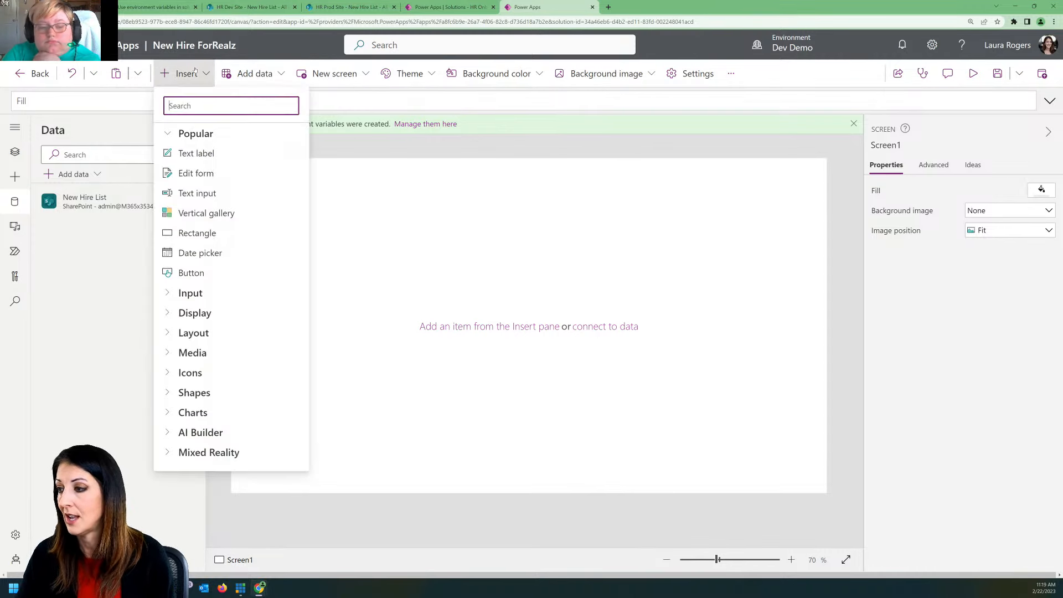
pyautogui.click(226, 214)
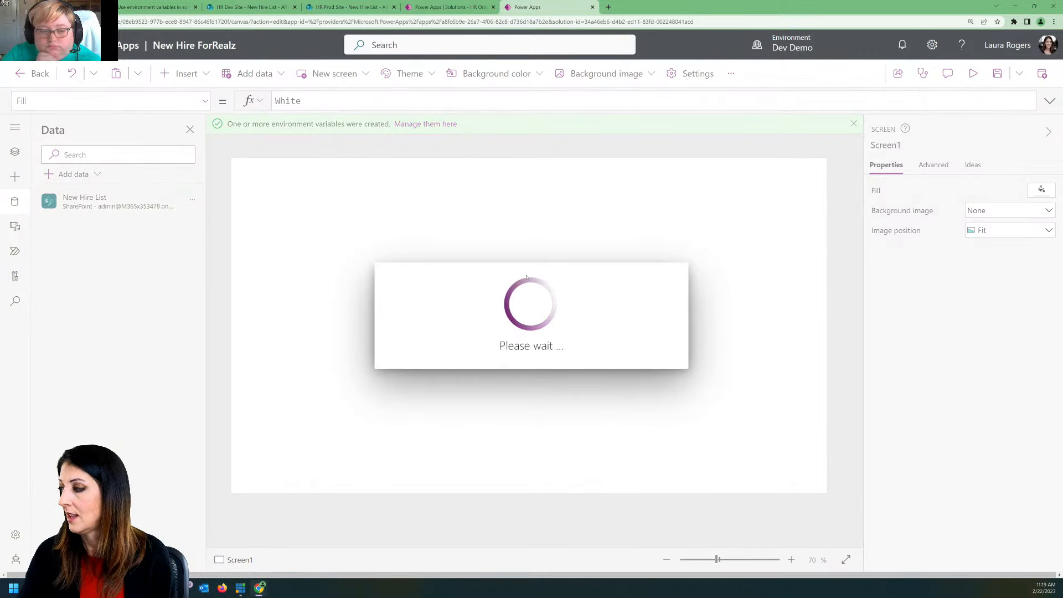
pyautogui.click(587, 282)
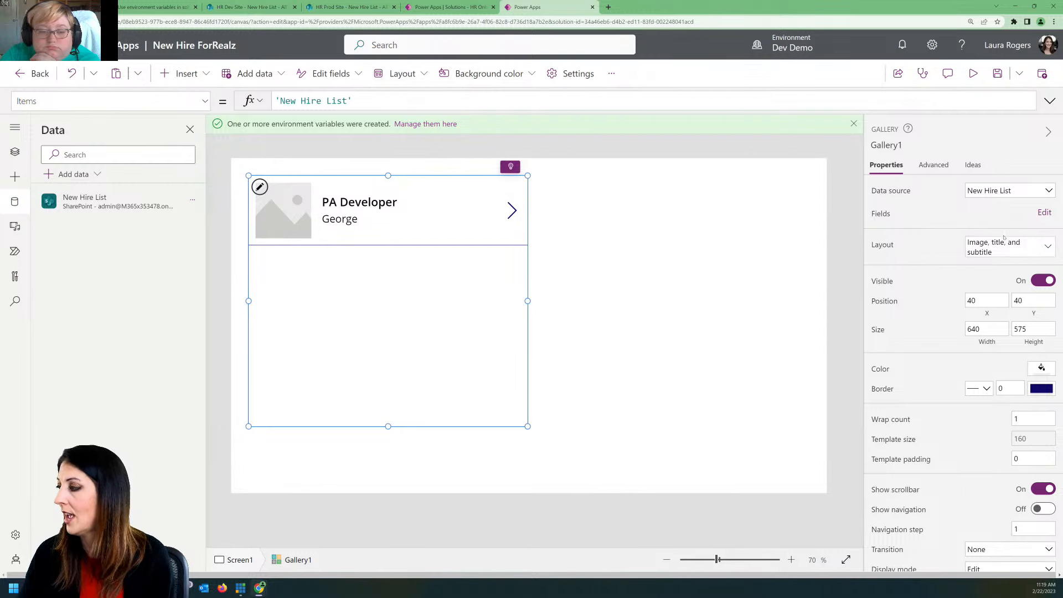
pyautogui.click(1008, 247)
pyautogui.click(832, 437)
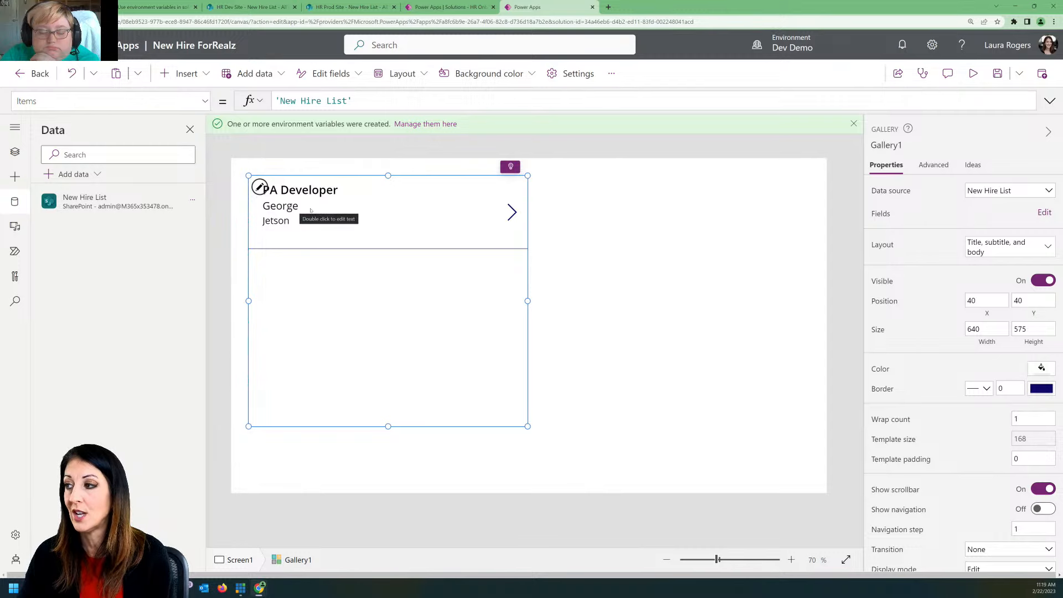
# Step: Check the source New Hire List in HR Dev Site, and enlarge the gallery in both width and height on Screen1
pyautogui.click(244, 8)
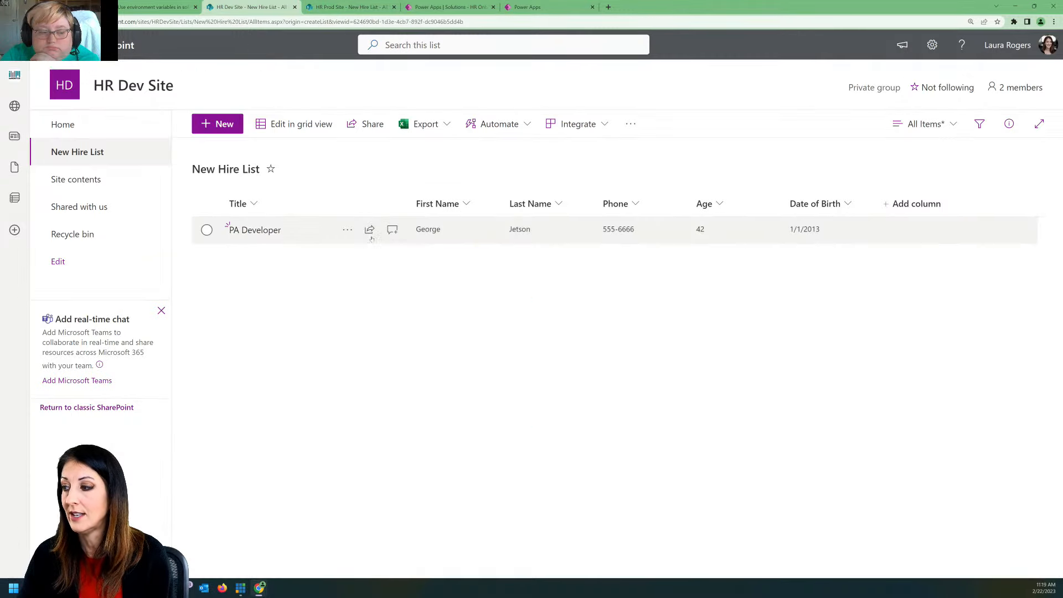
pyautogui.click(546, 7)
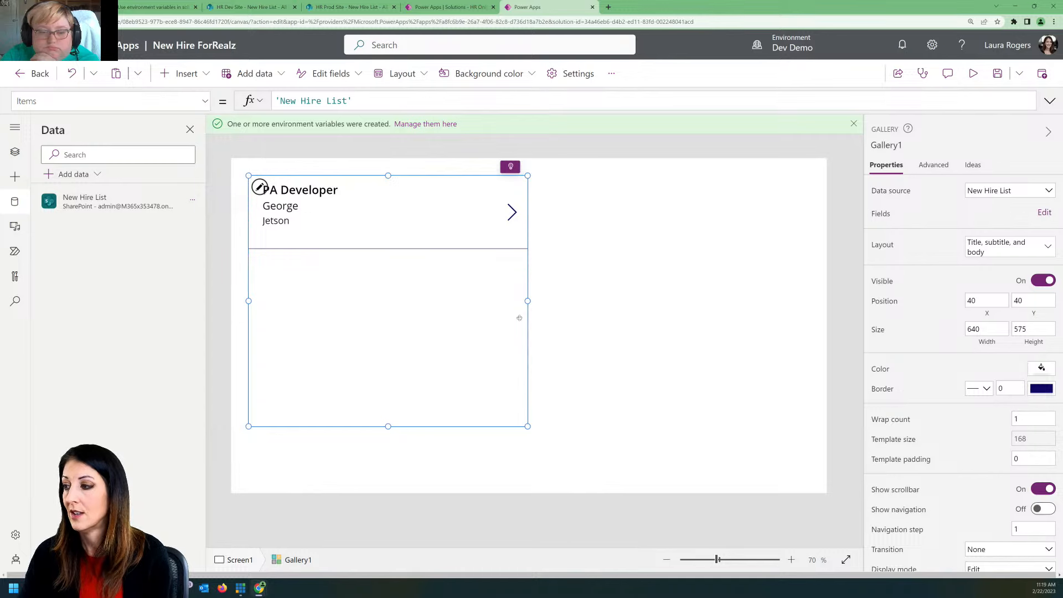
pyautogui.moveTo(527, 426); pyautogui.dragTo(605, 457)
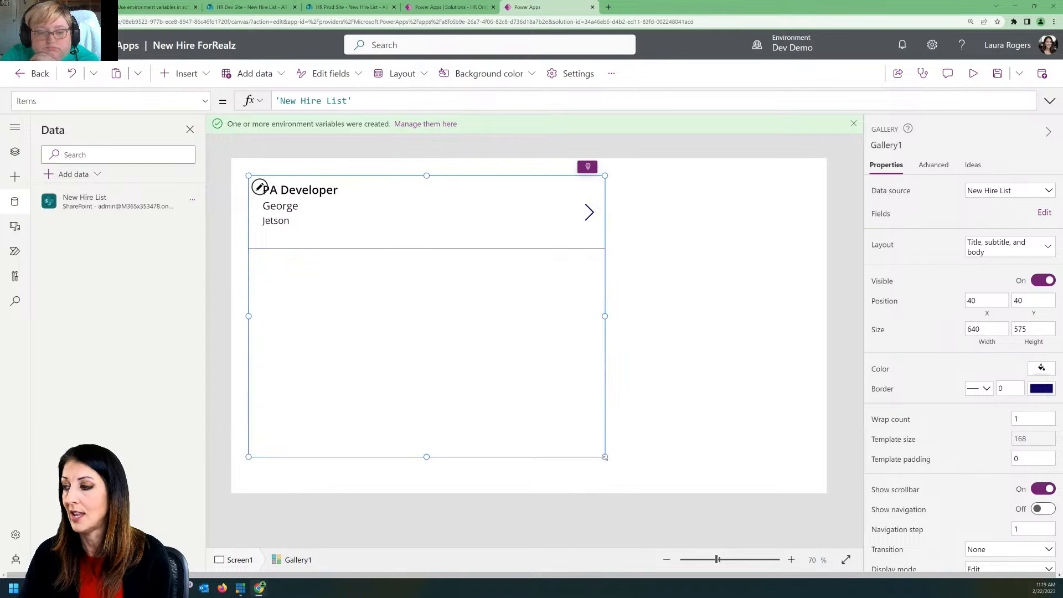
pyautogui.click(691, 336)
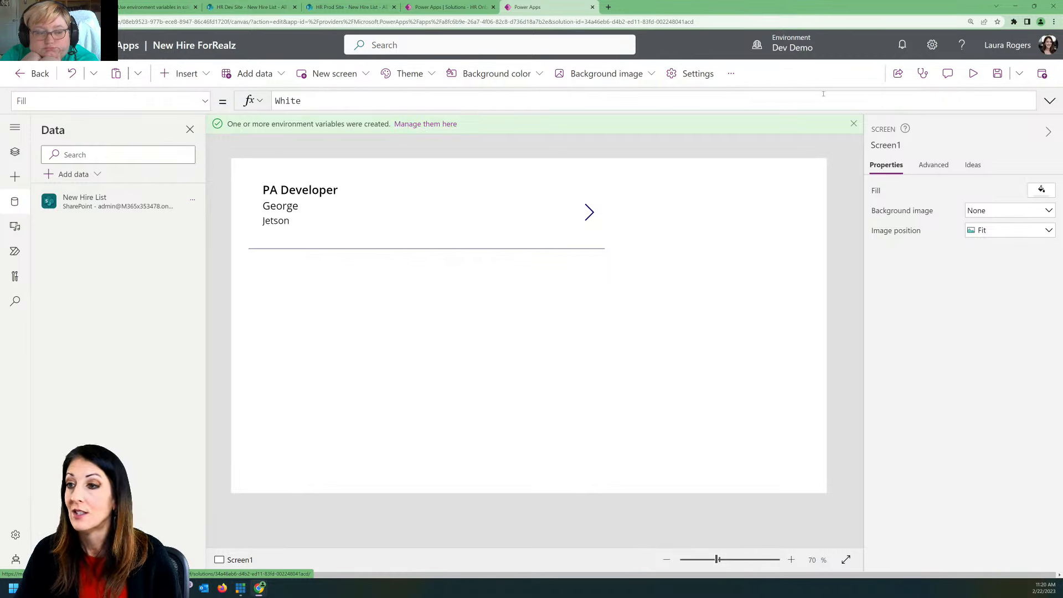
# Step: Save the New Hire ForRealz app and publish this version
pyautogui.click(999, 75)
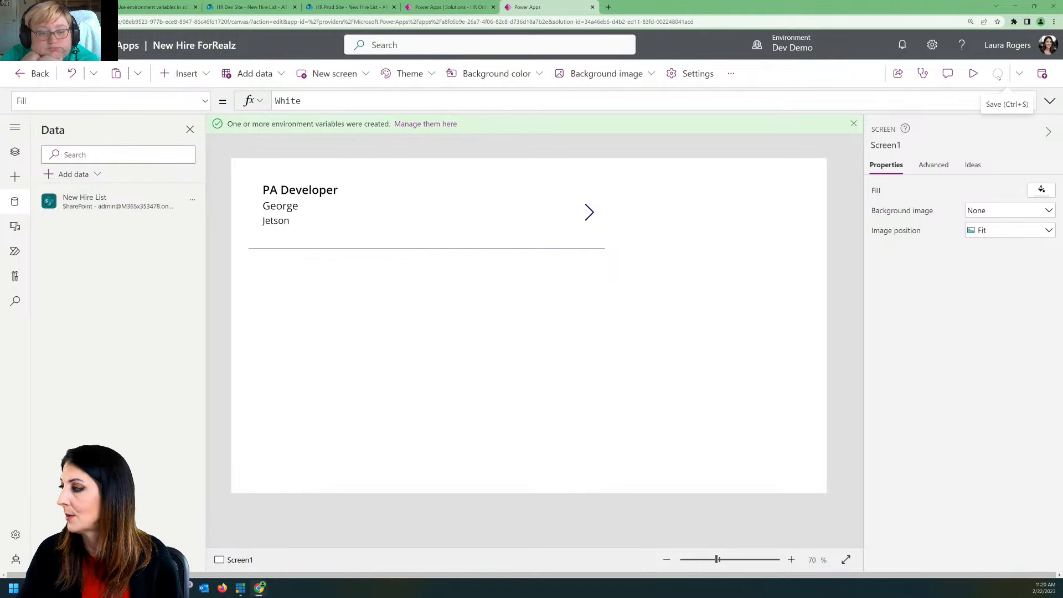
pyautogui.click(1043, 73)
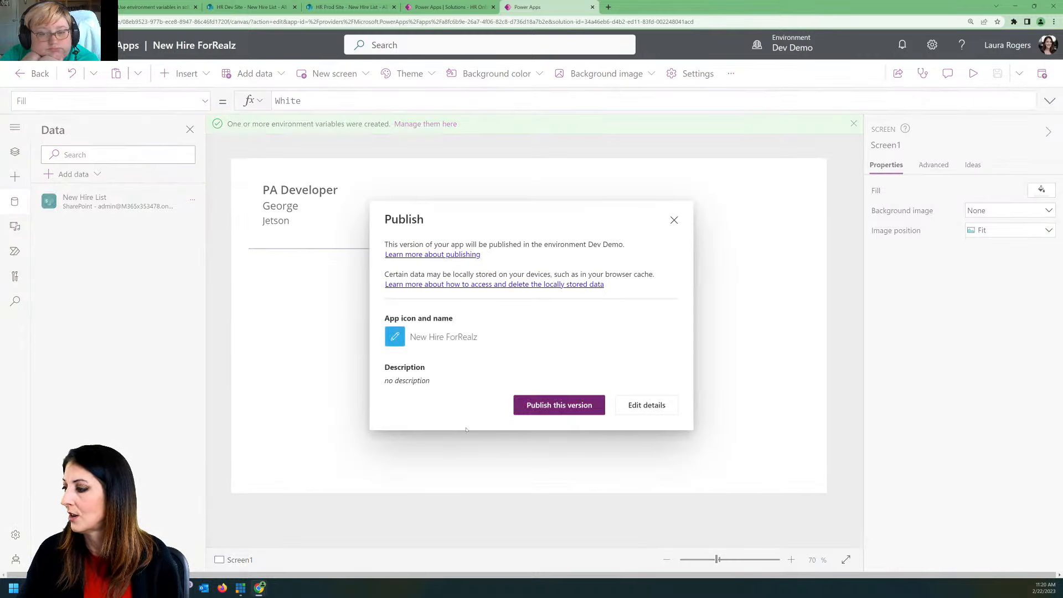
pyautogui.click(550, 407)
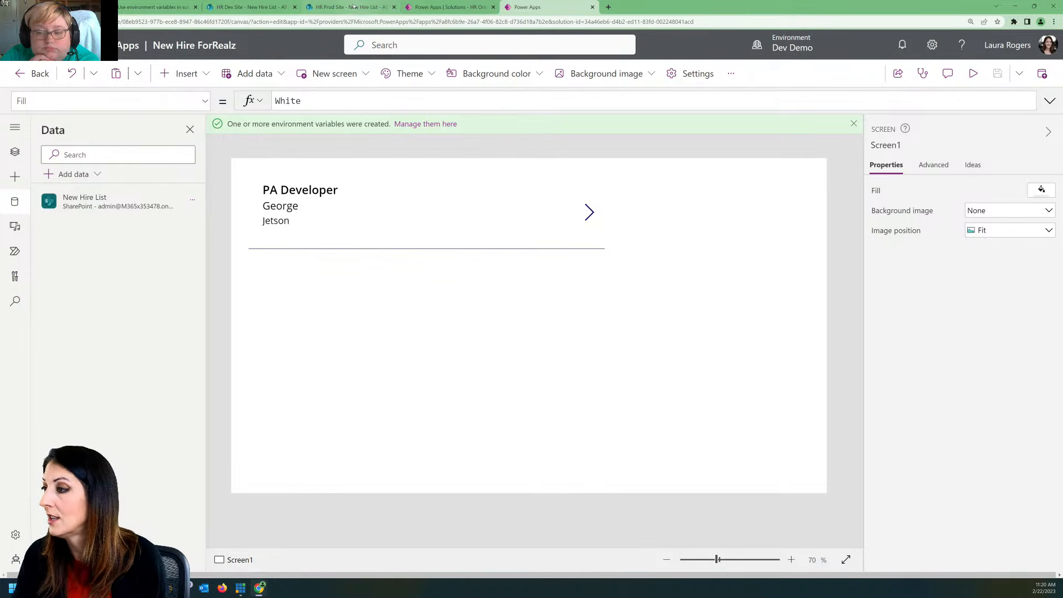
# Step: Open the permissions of New Hire List in HR Dev Site and stop inheriting permissions from the parent site
pyautogui.click(250, 6)
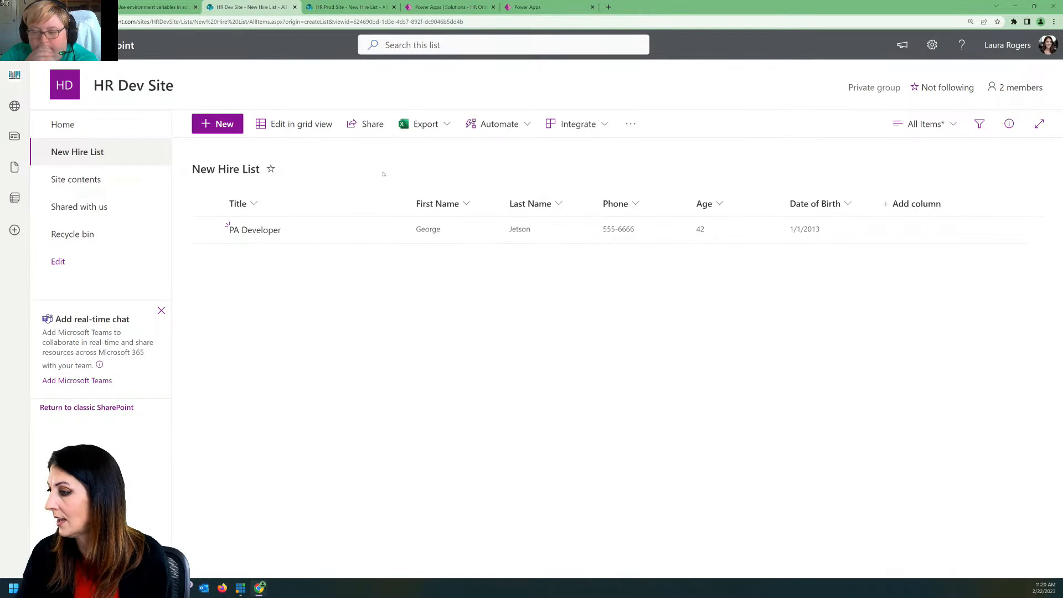
pyautogui.click(933, 44)
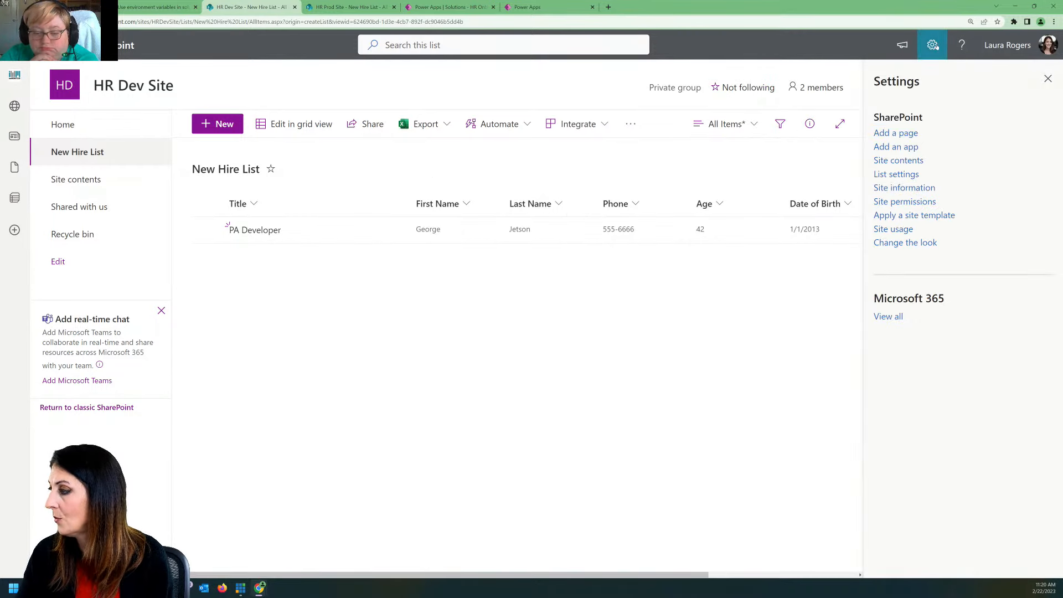
pyautogui.click(896, 174)
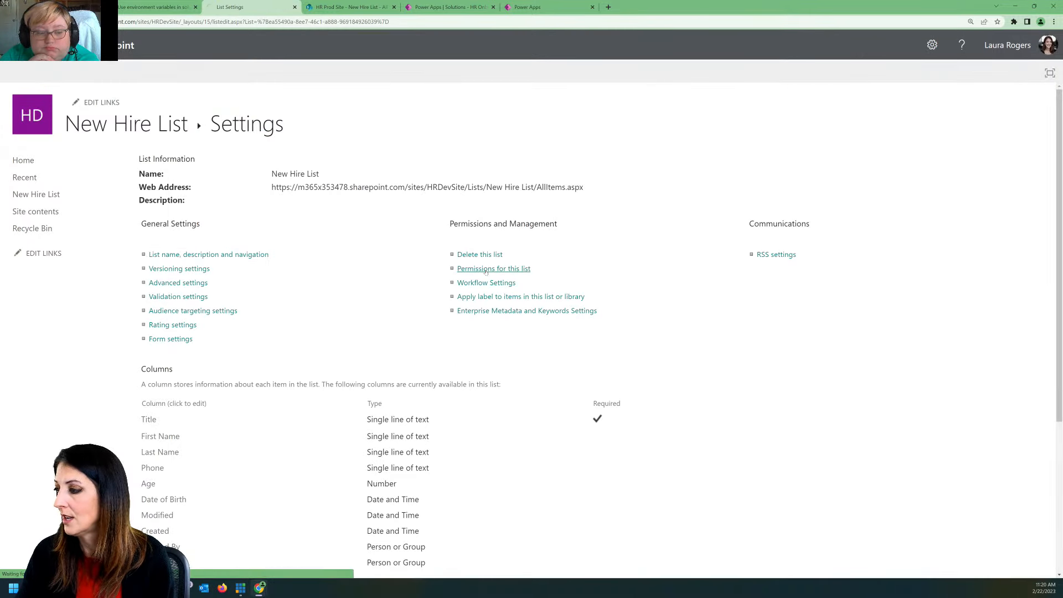
pyautogui.click(485, 272)
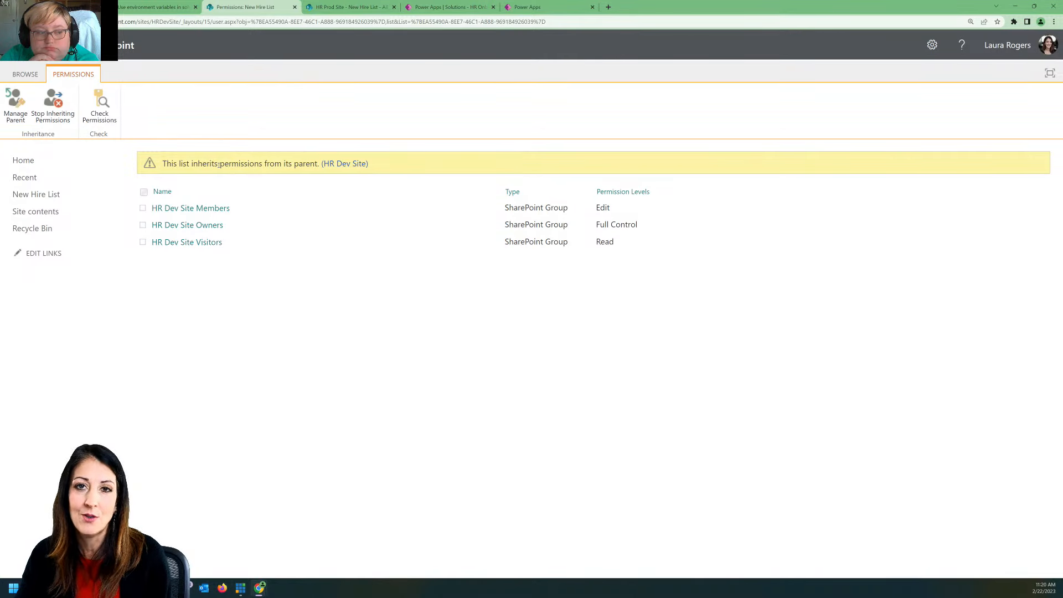
pyautogui.click(52, 106)
pyautogui.click(572, 85)
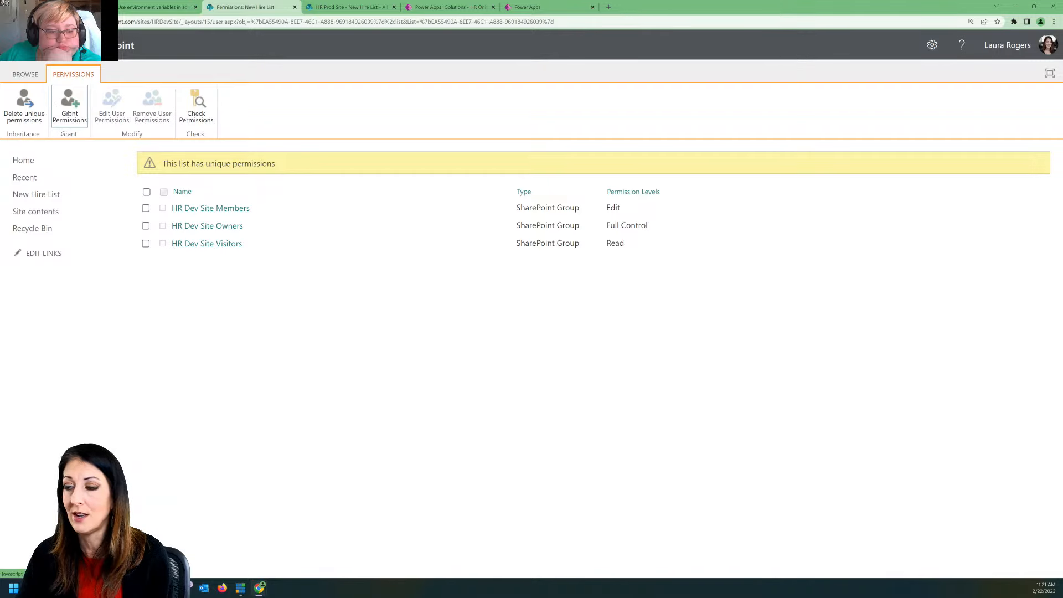
# Step: Share New Hire List with the Power Hour Members group and reload its permissions page
pyautogui.click(69, 112)
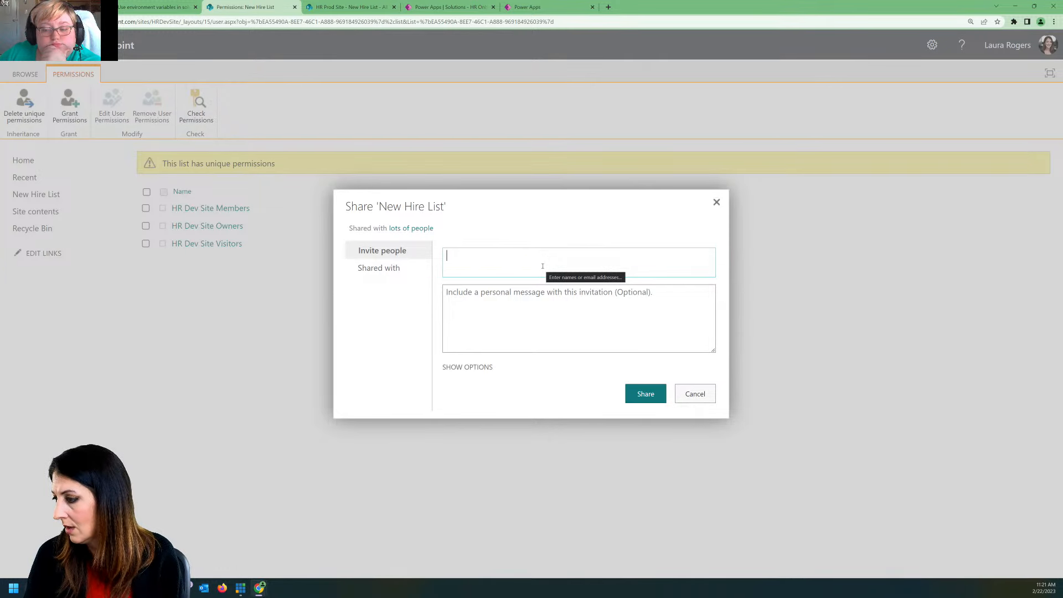
pyautogui.write('p')
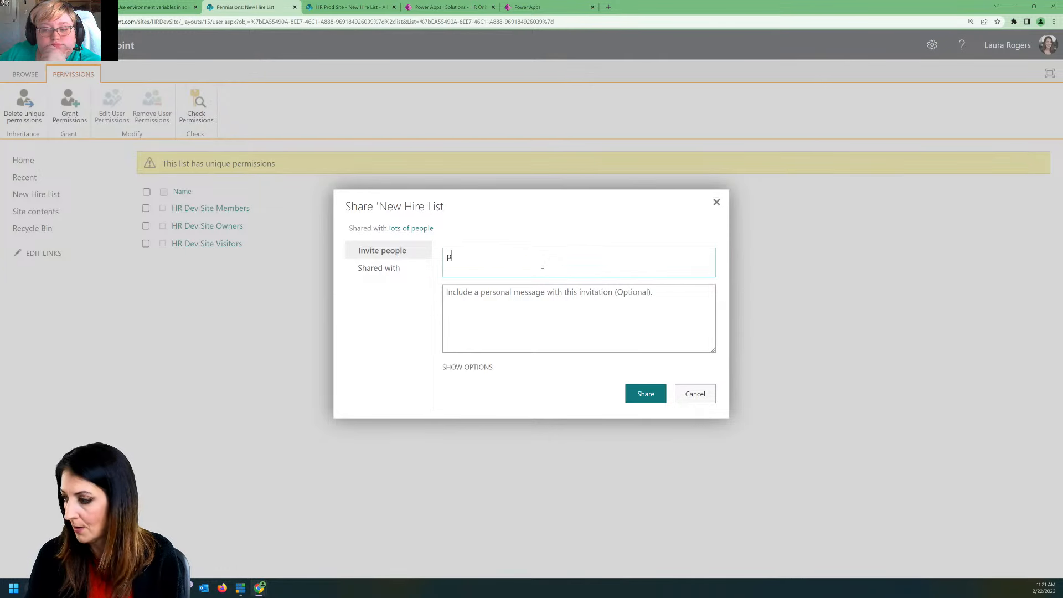
pyautogui.write('ower hour')
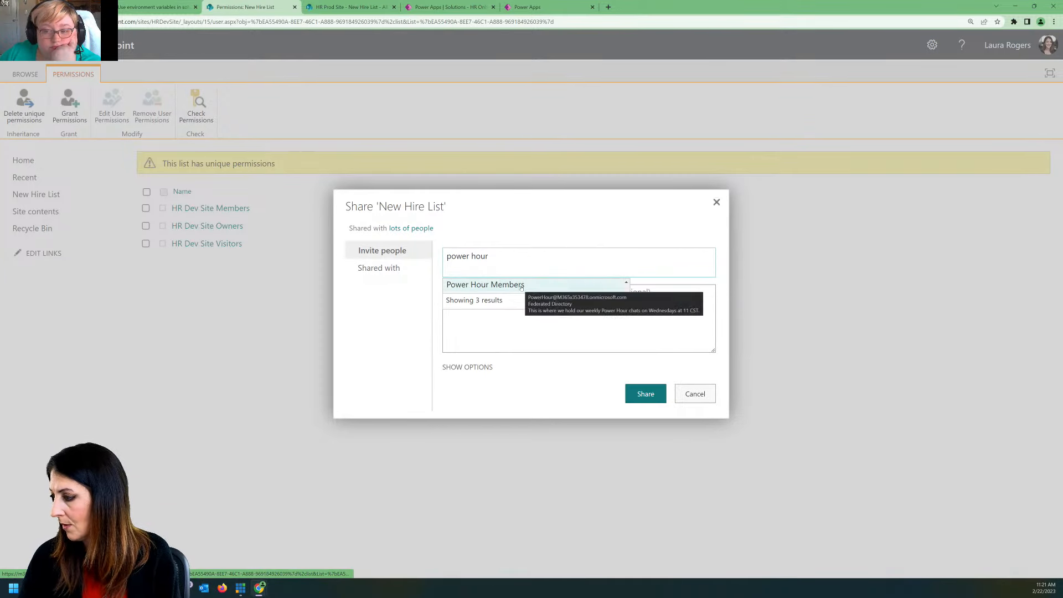
pyautogui.click(541, 286)
pyautogui.click(636, 400)
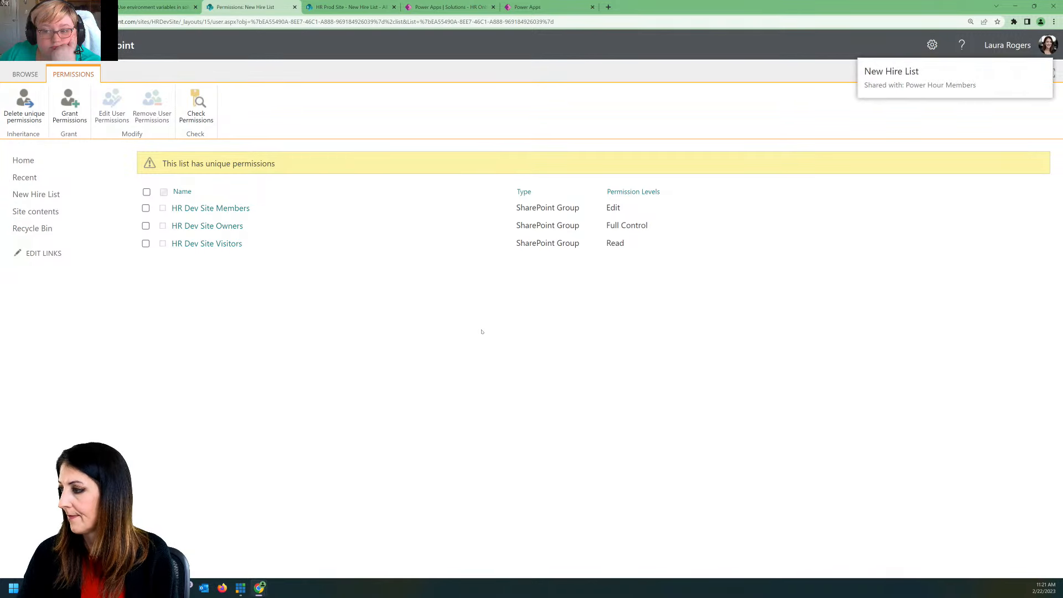
pyautogui.click(304, 23)
pyautogui.press('Return')
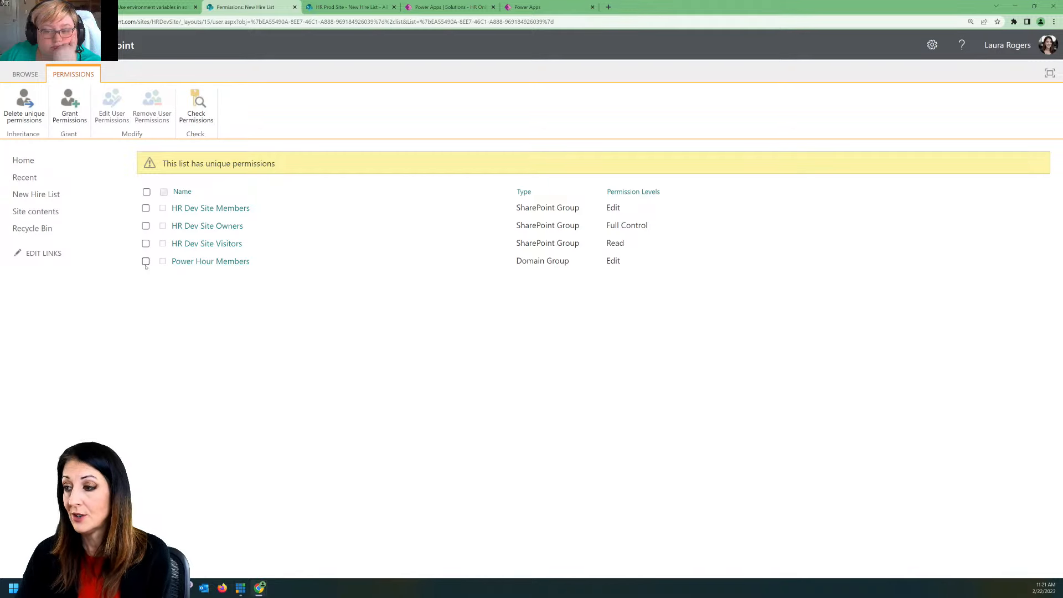
# Step: Change the Power Hour Members group's permission level on New Hire List from Edit to Contribute only
pyautogui.click(146, 261)
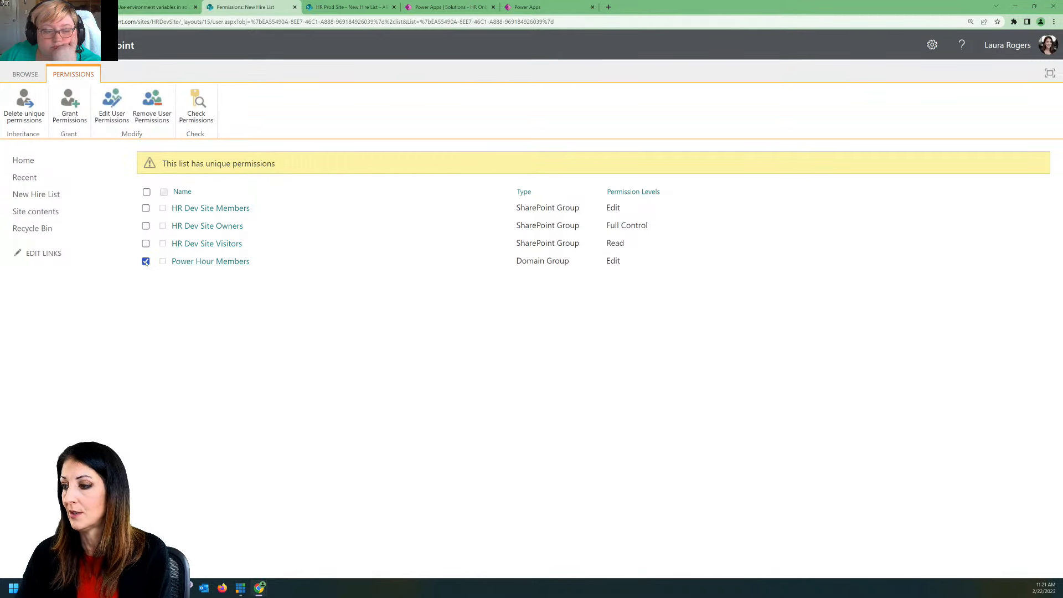
pyautogui.click(111, 104)
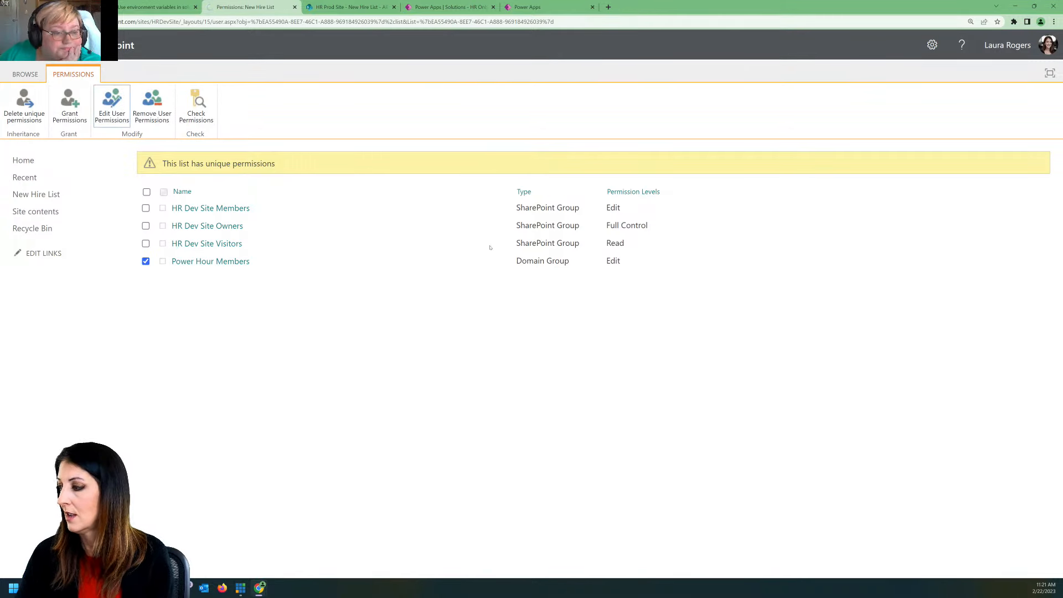
pyautogui.click(475, 263)
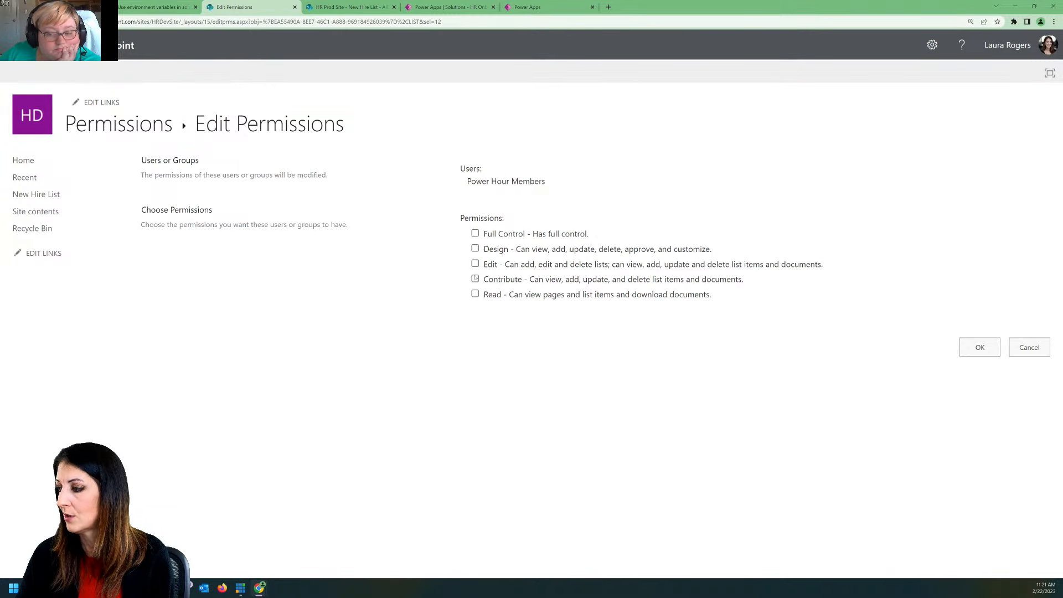
pyautogui.click(475, 278)
pyautogui.click(997, 347)
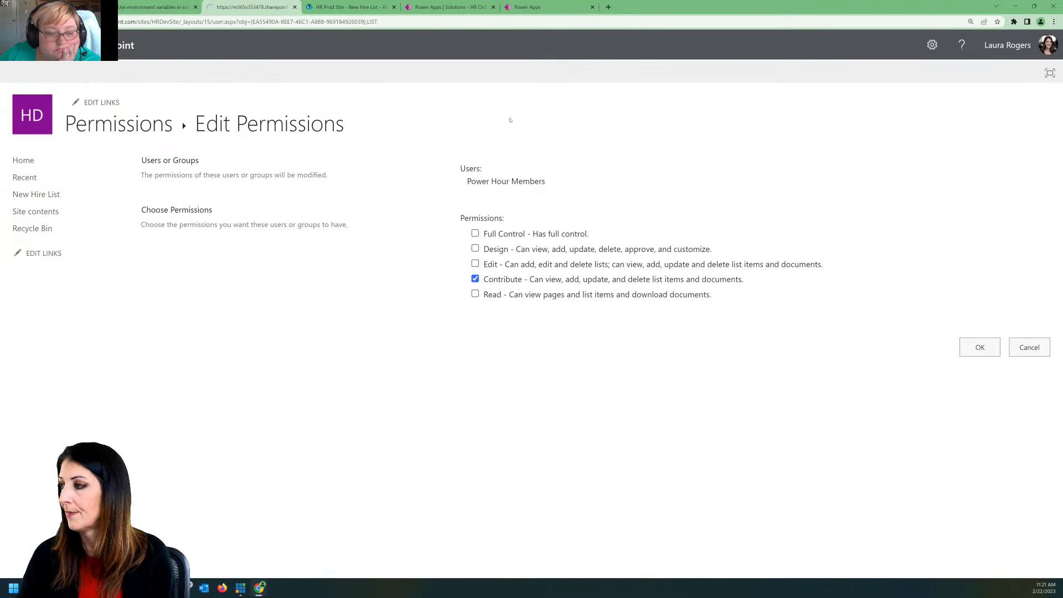
# Step: Return to Power Apps, leave the New Hire ForRealz editor and the solution, and open the list of apps in Dev Demo
pyautogui.click(552, 5)
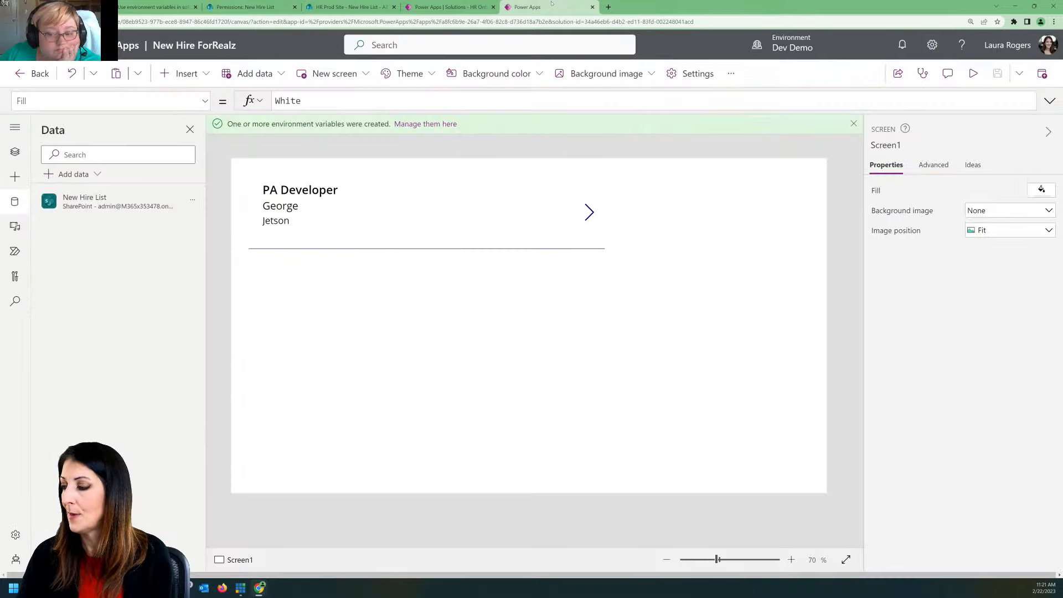
pyautogui.click(41, 74)
pyautogui.click(572, 349)
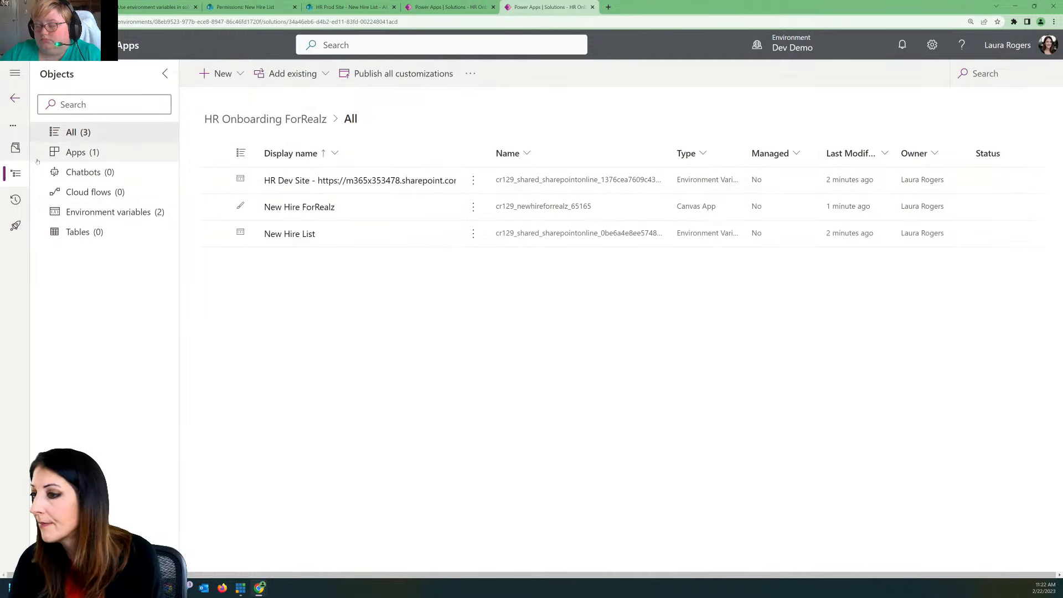
pyautogui.click(15, 98)
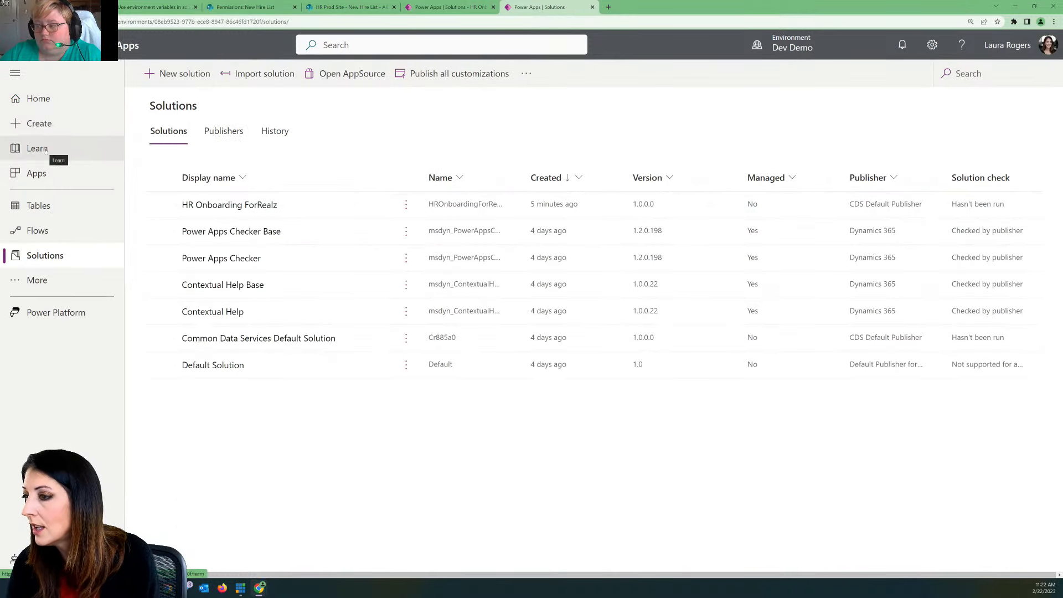
pyautogui.click(62, 175)
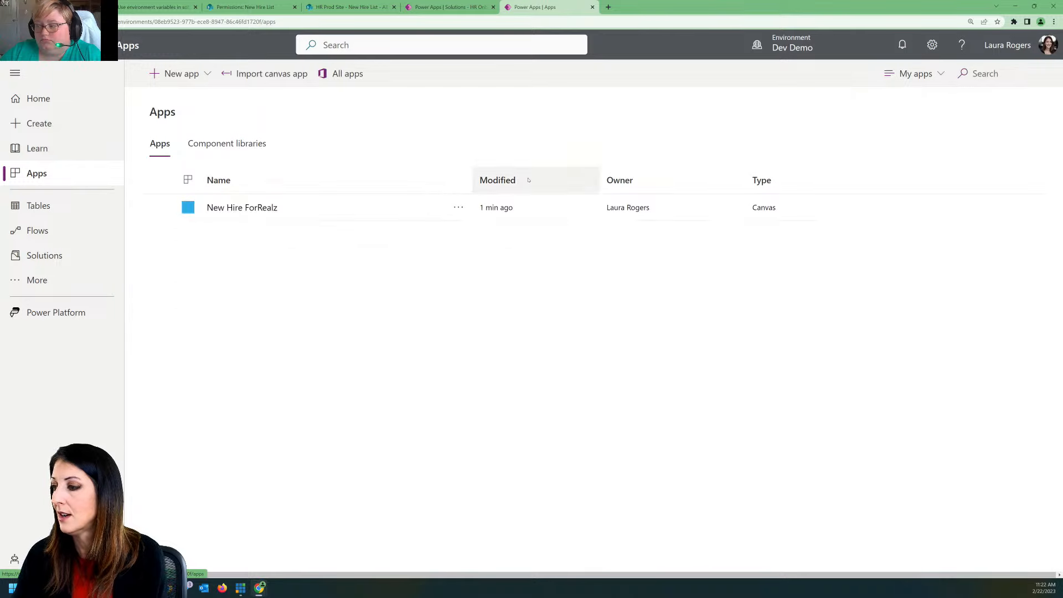
# Step: Share the New Hire ForRealz app with the Power Hour group as a user, without sending an email invitation
pyautogui.click(456, 207)
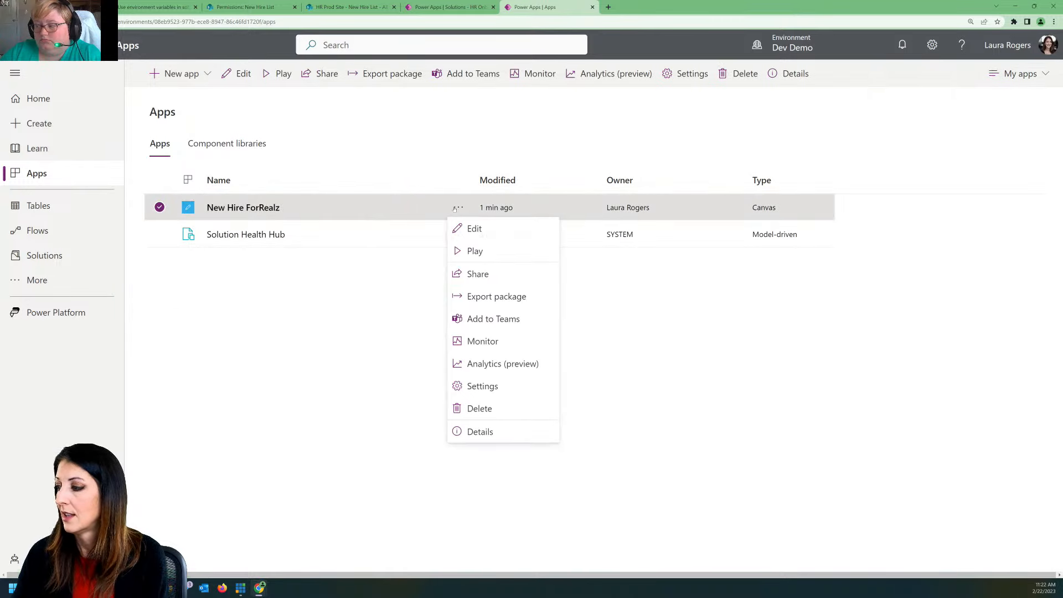
pyautogui.click(480, 275)
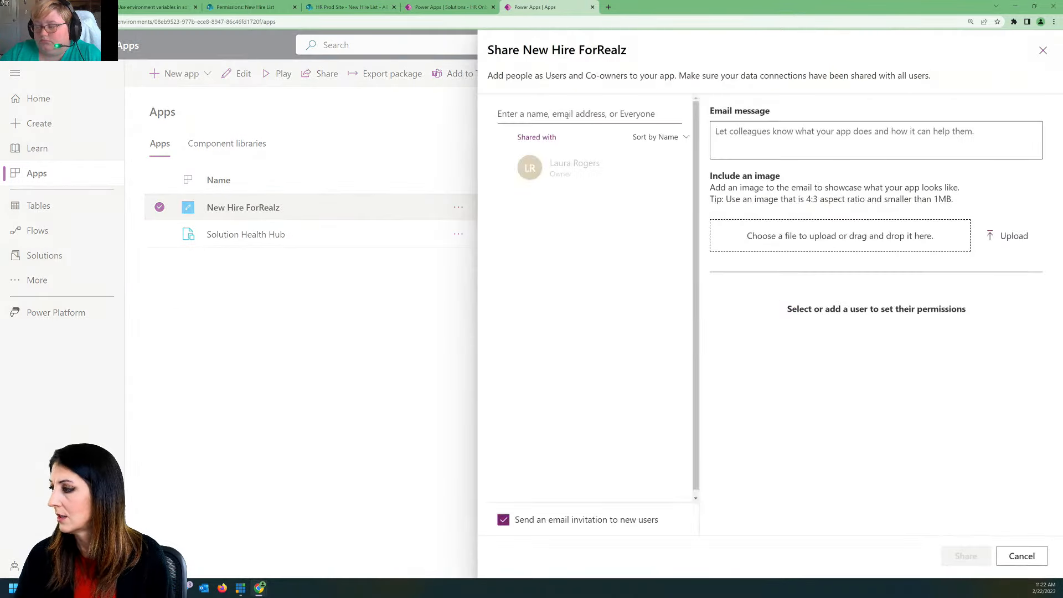
pyautogui.click(567, 112)
pyautogui.write('power hour')
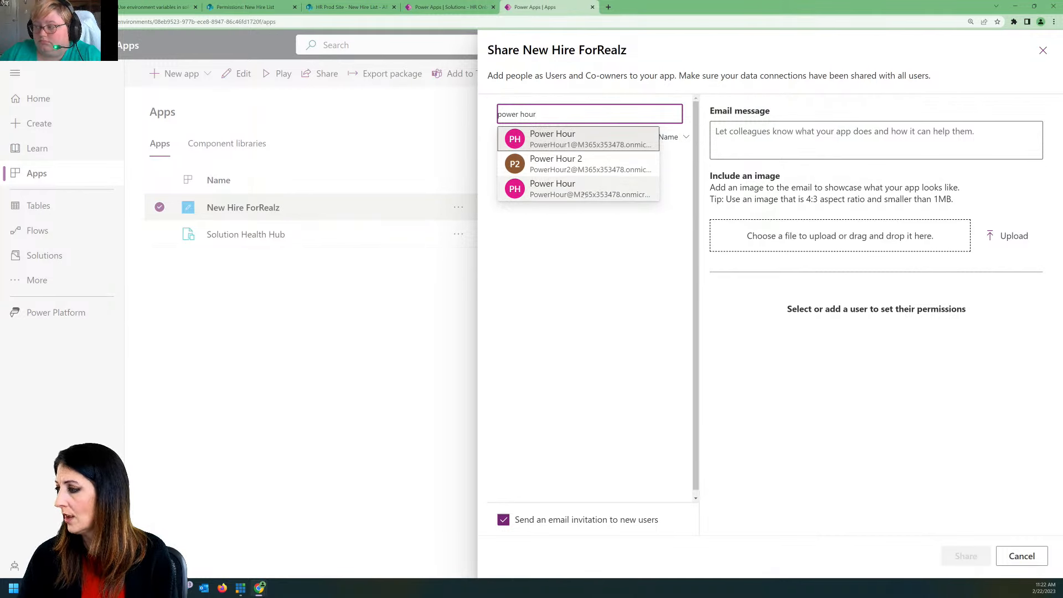
pyautogui.write('3')
pyautogui.press('BackSpace')
pyautogui.press('BackSpace')
pyautogui.click(583, 191)
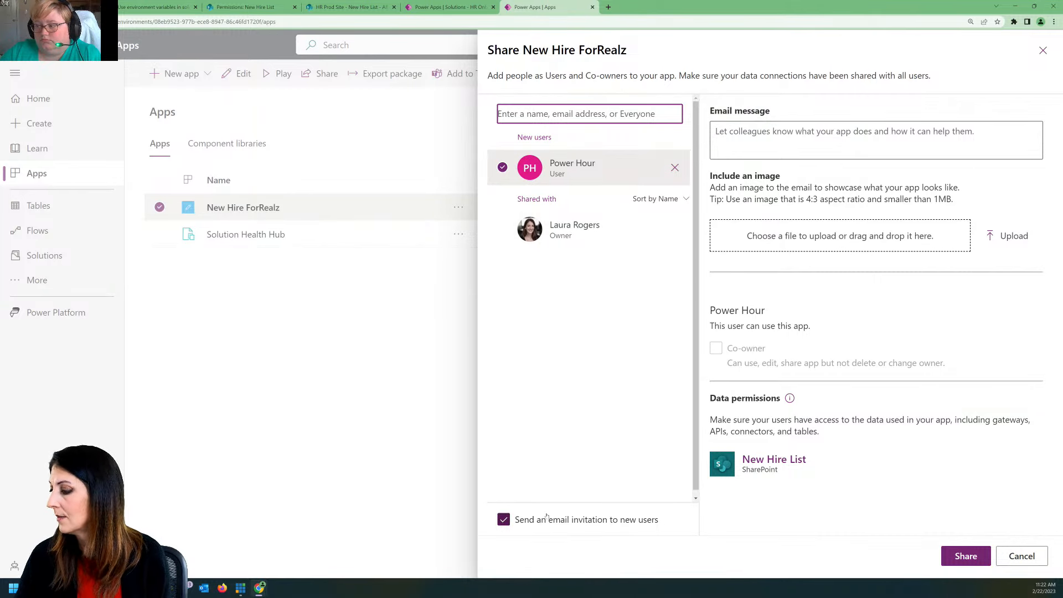
pyautogui.click(504, 519)
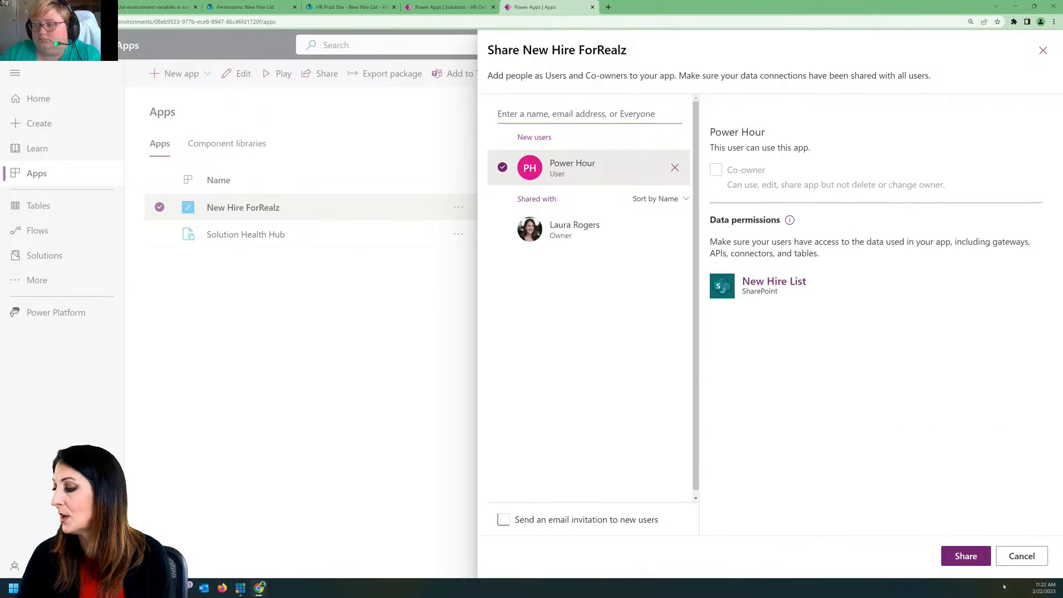
pyautogui.click(975, 560)
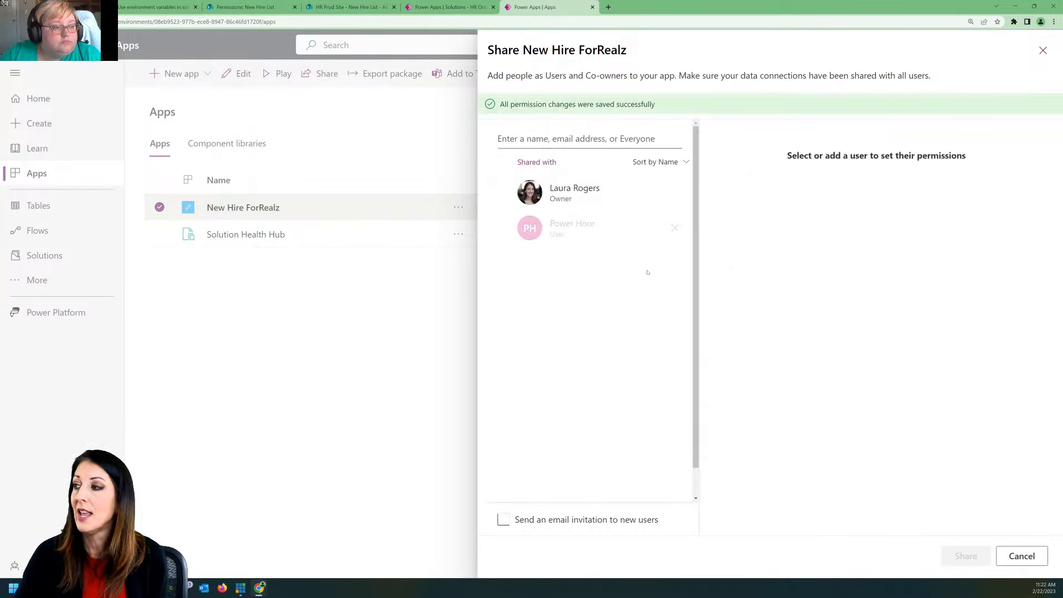
# Step: Close the app's sharing settings and open the HR Onboarding ForRealz solution in Dev Demo
pyautogui.click(443, 7)
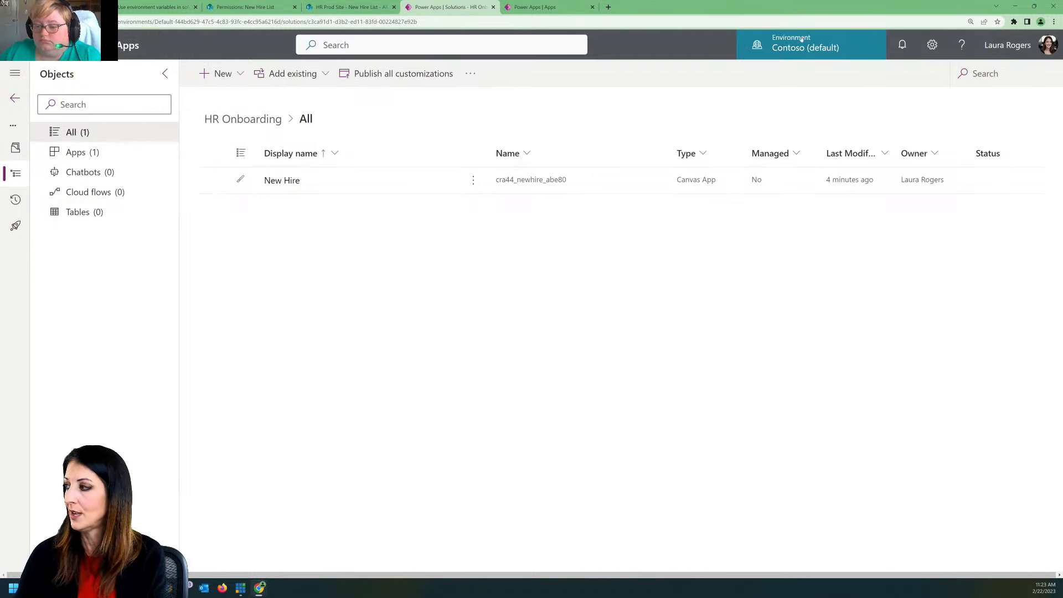
pyautogui.click(546, 7)
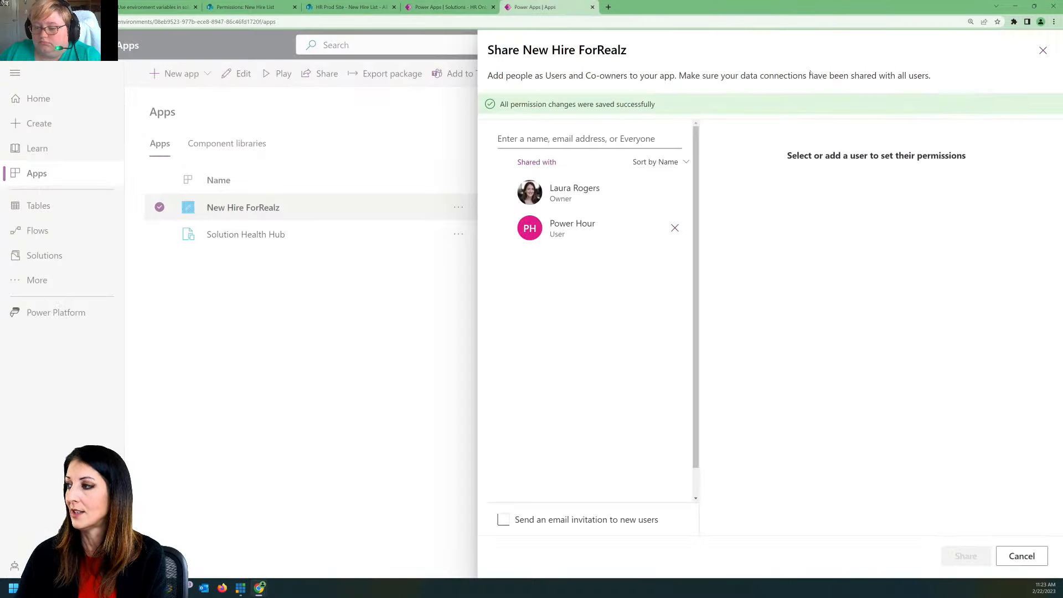
pyautogui.click(1044, 51)
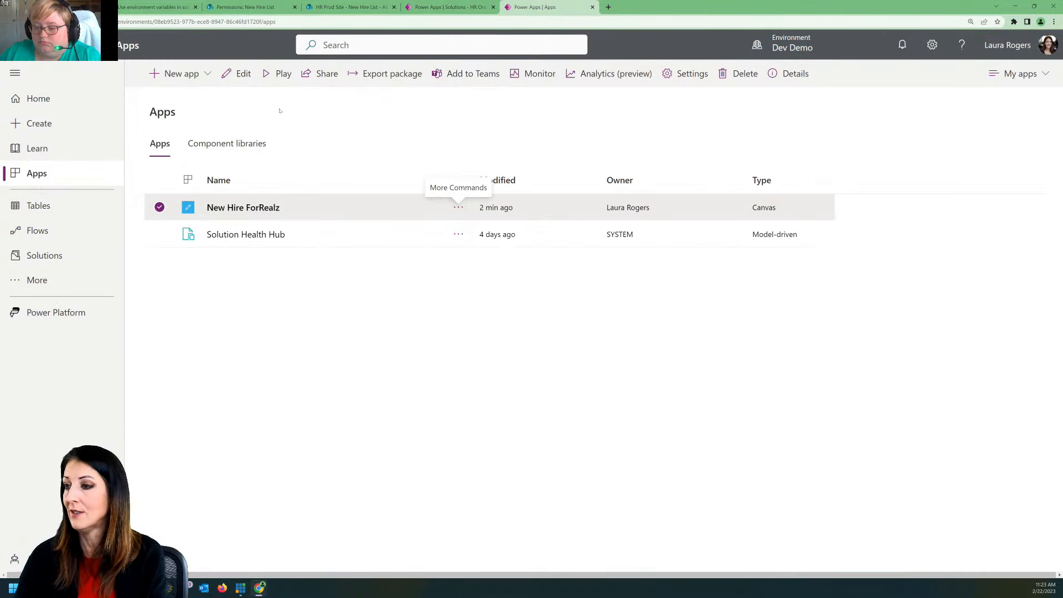
pyautogui.click(51, 256)
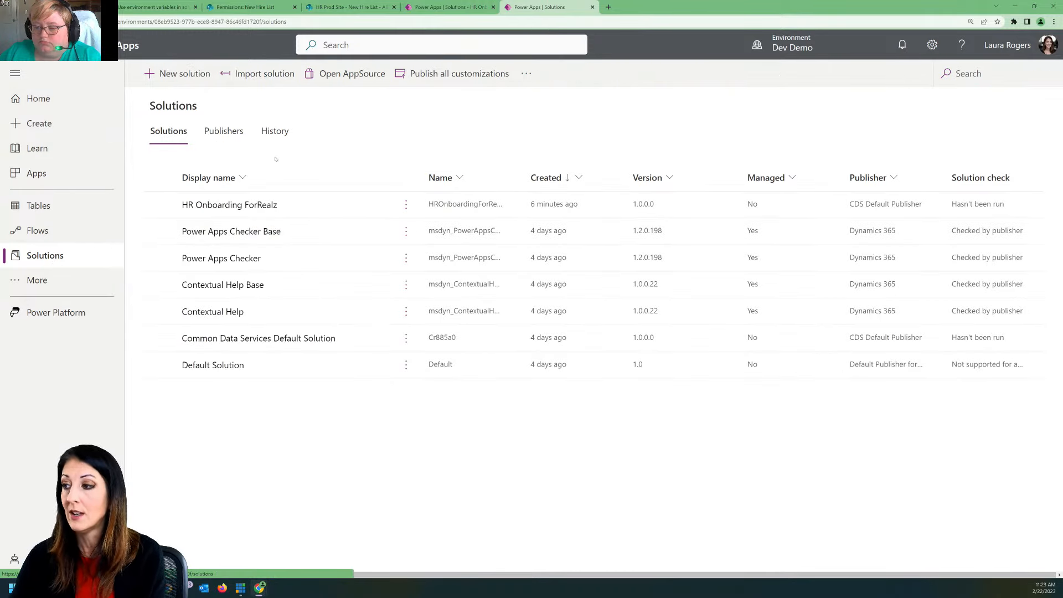
pyautogui.click(240, 207)
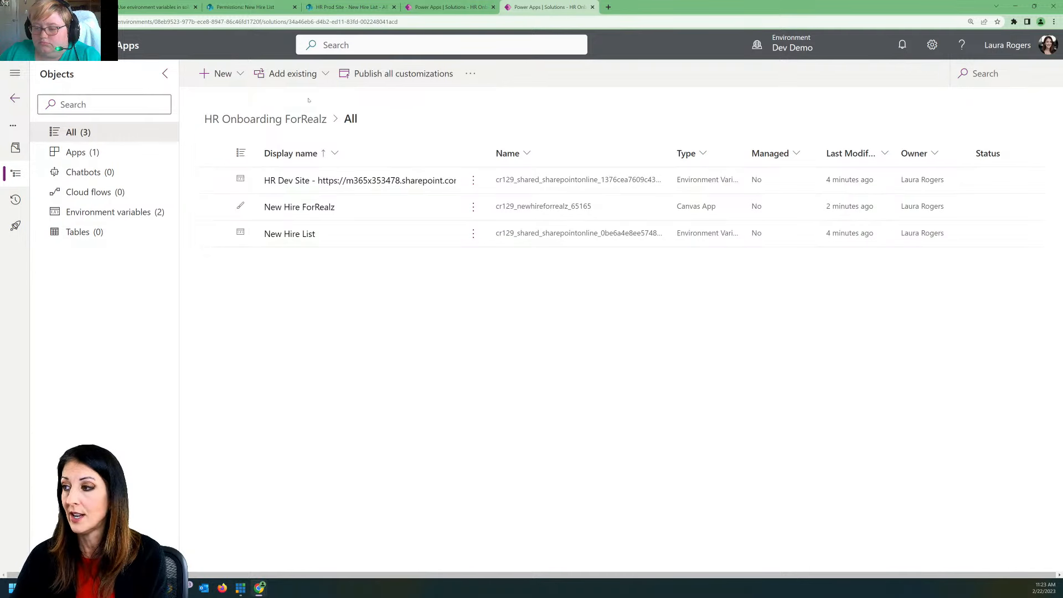
# Step: Start a new automated cloud flow in the solution, skip the setup dialog, and choose the "Manually trigger a flow" trigger
pyautogui.click(219, 74)
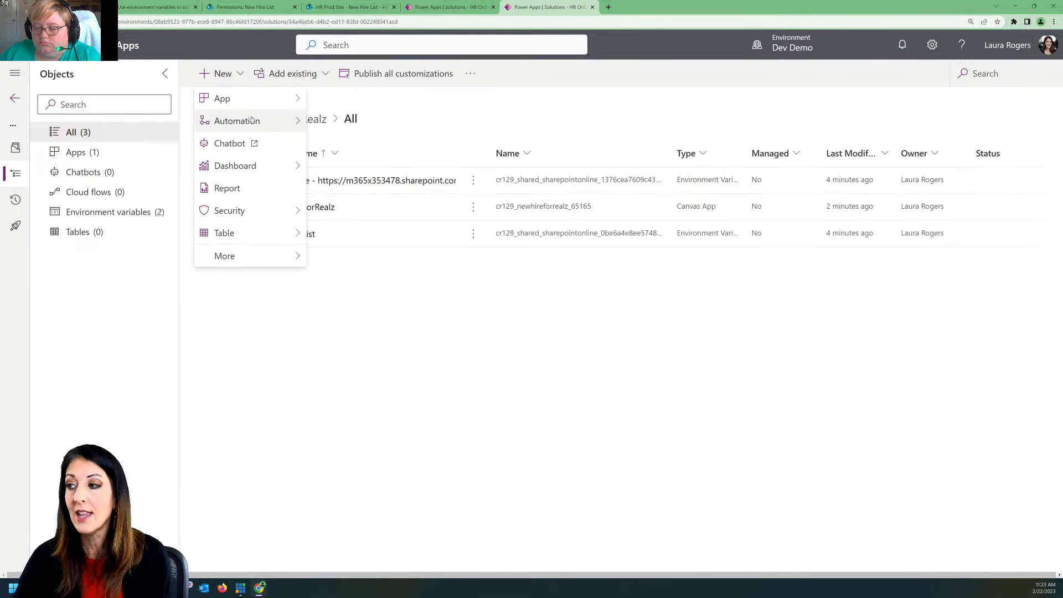
pyautogui.moveTo(252, 121)
pyautogui.moveTo(349, 121)
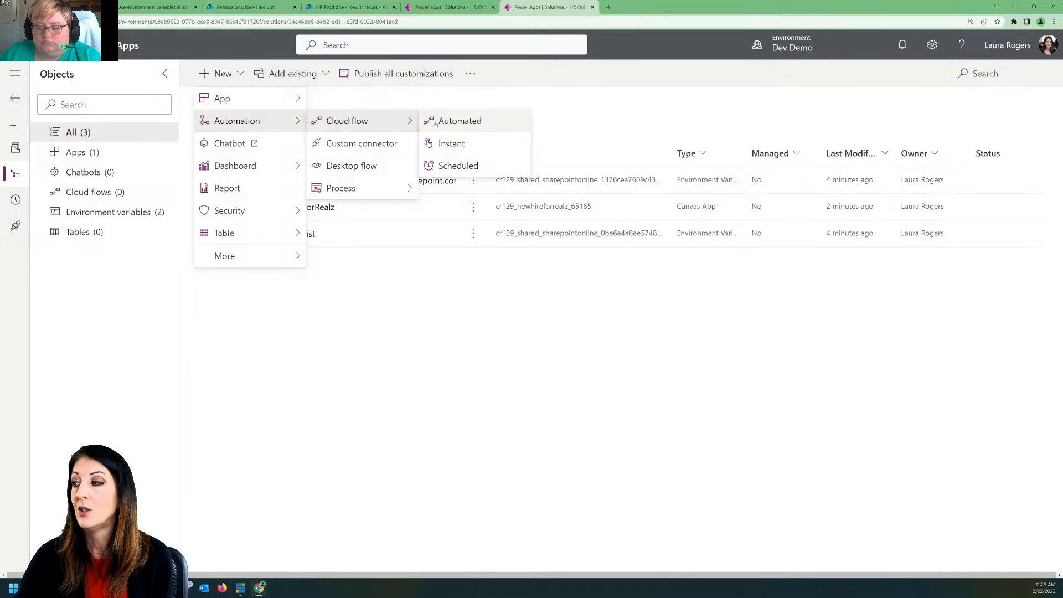
pyautogui.click(464, 123)
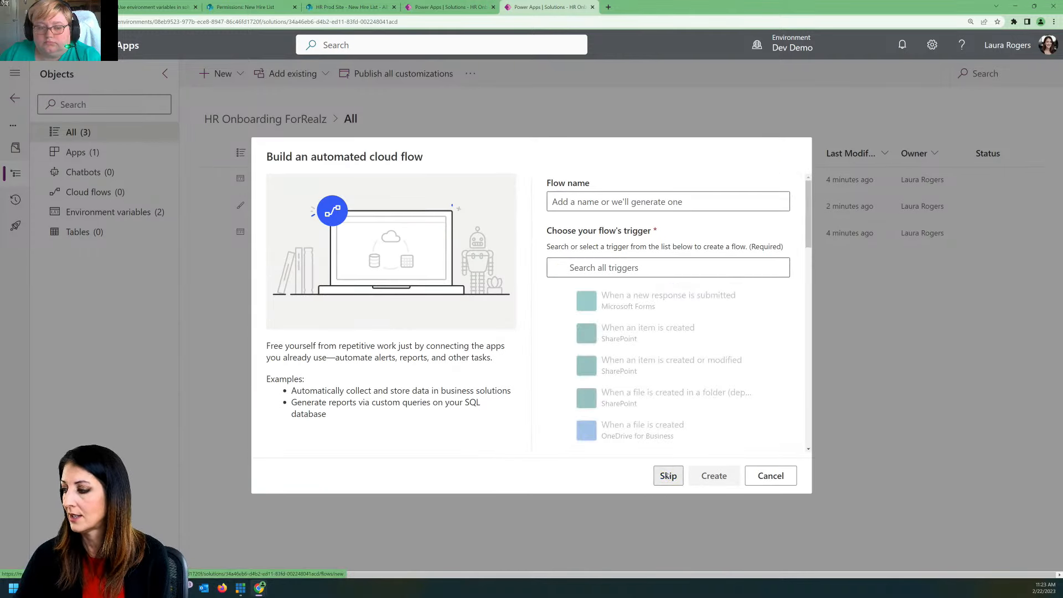
pyautogui.click(669, 476)
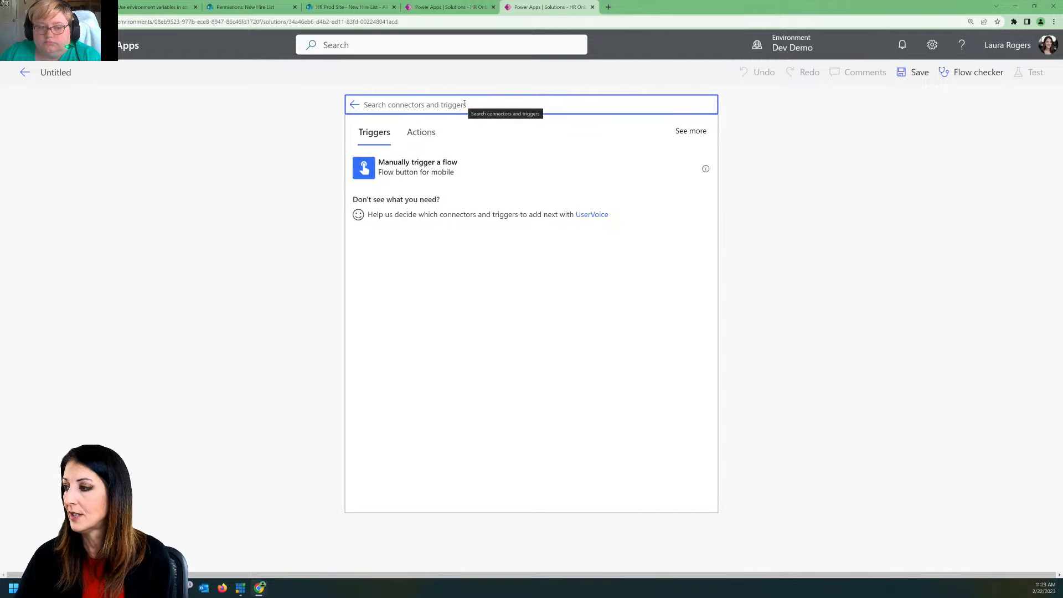
pyautogui.click(433, 169)
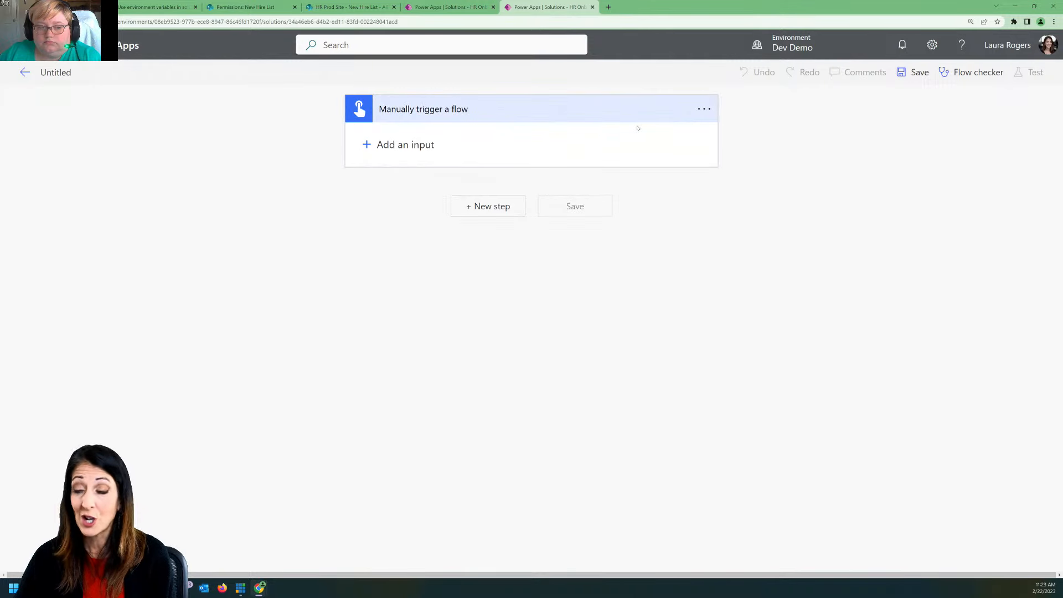
# Step: Add a SharePoint "Get items" action after the flow's manual trigger
pyautogui.click(485, 211)
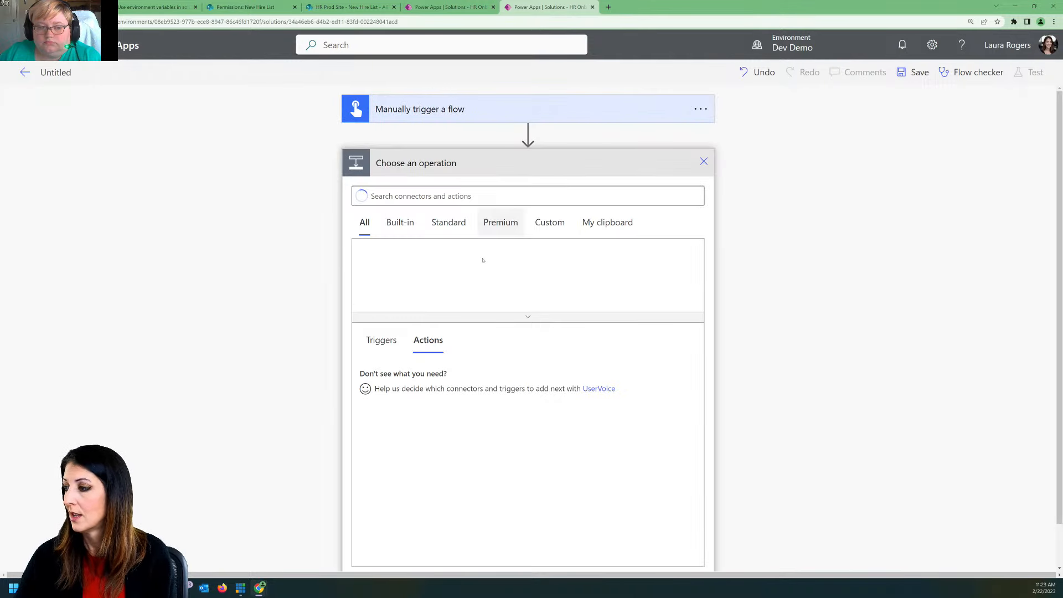
pyautogui.write('sharepoint')
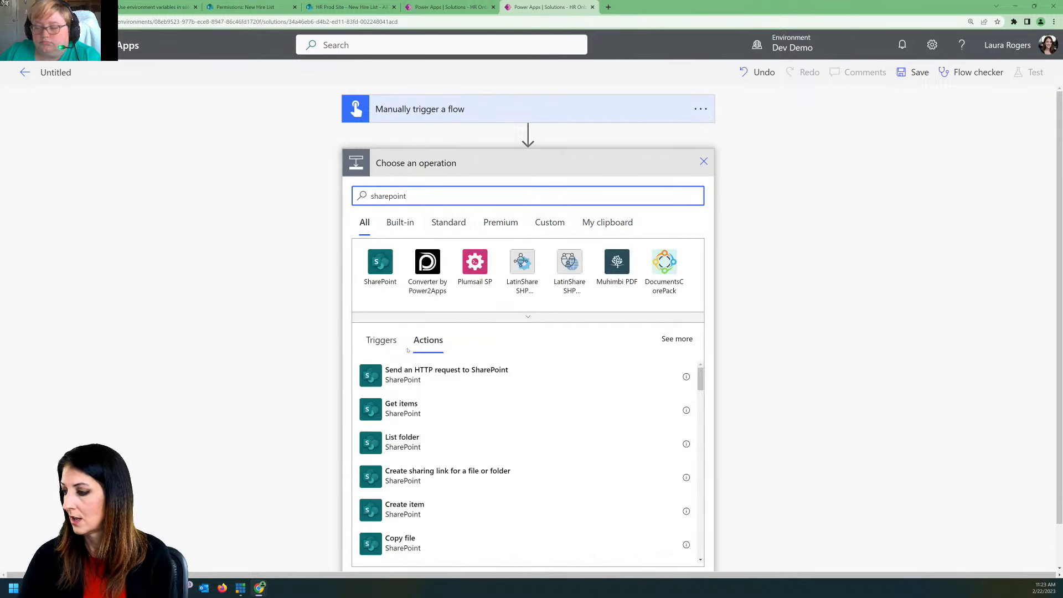
pyautogui.click(421, 409)
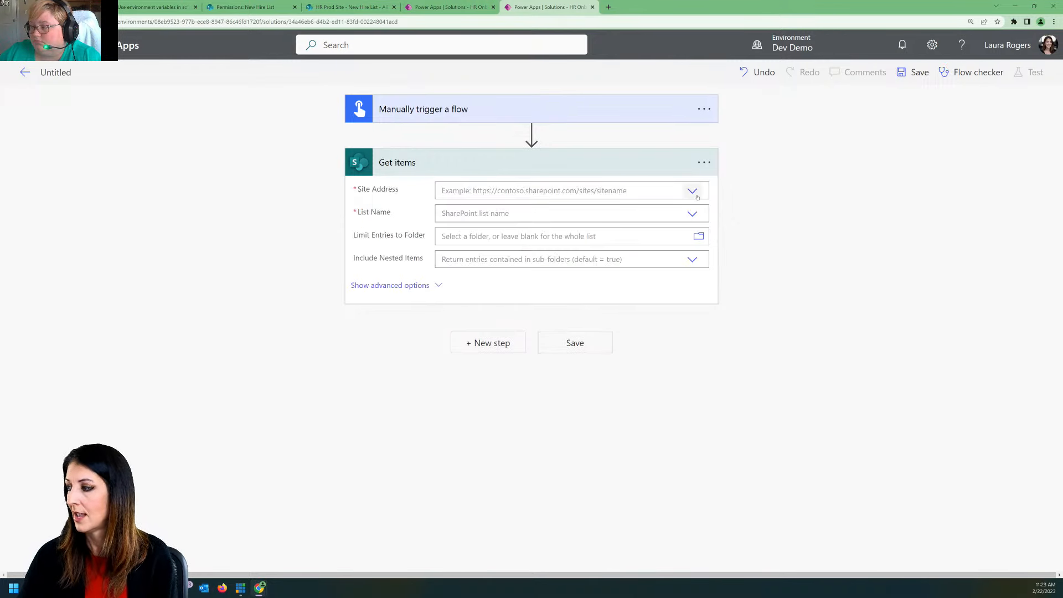
# Step: Set the Get items action's Site Address to a custom value using the HR Dev Site environment variable
pyautogui.click(692, 191)
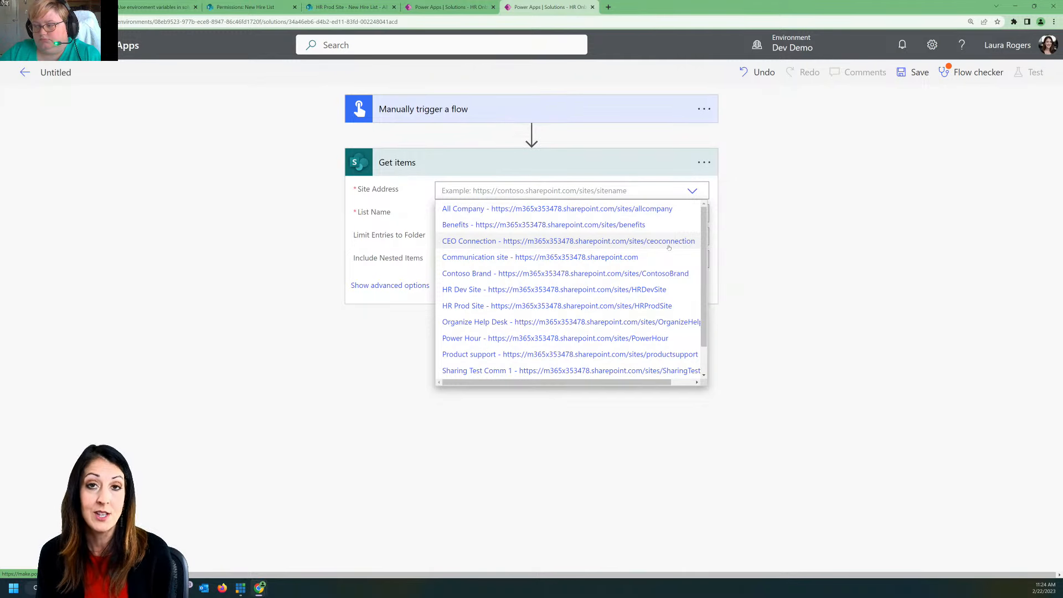
pyautogui.scroll(-1, 554, 333)
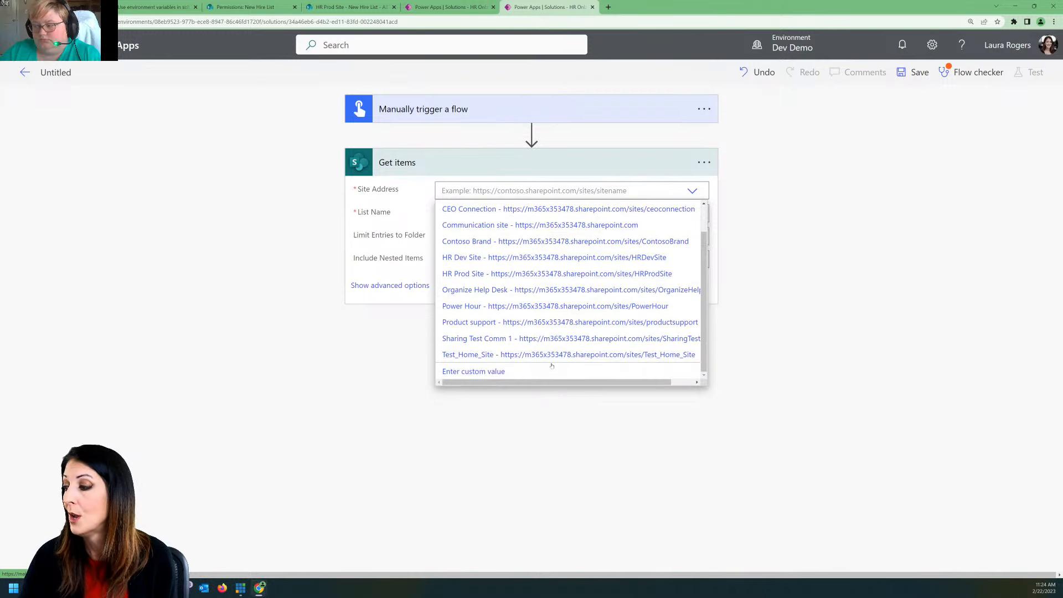
pyautogui.click(485, 374)
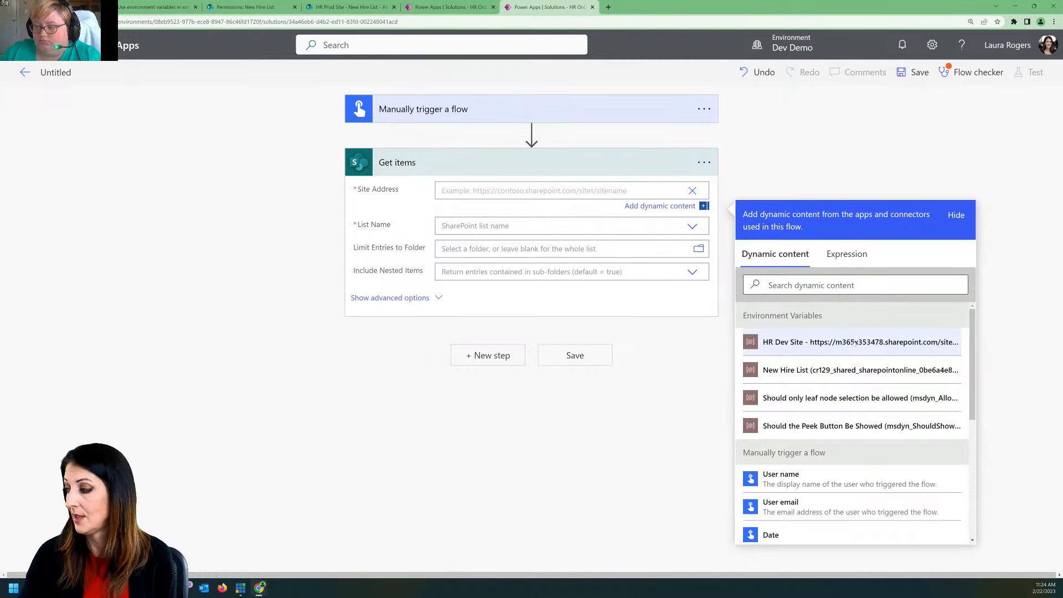
pyautogui.click(826, 342)
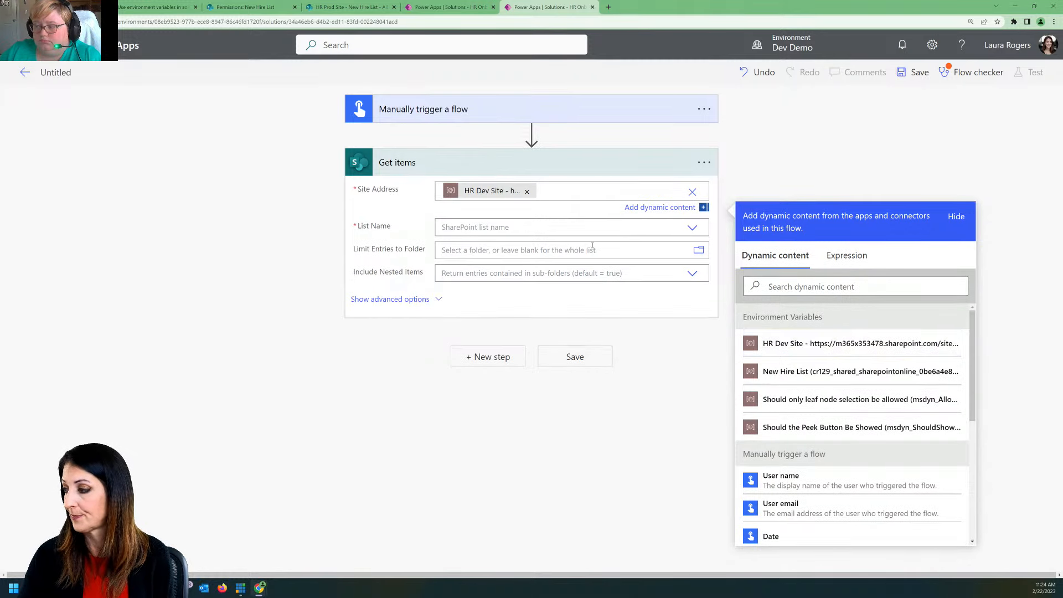
# Step: Set the Get items action's List Name to a custom value using the New Hire List environment variable
pyautogui.click(601, 225)
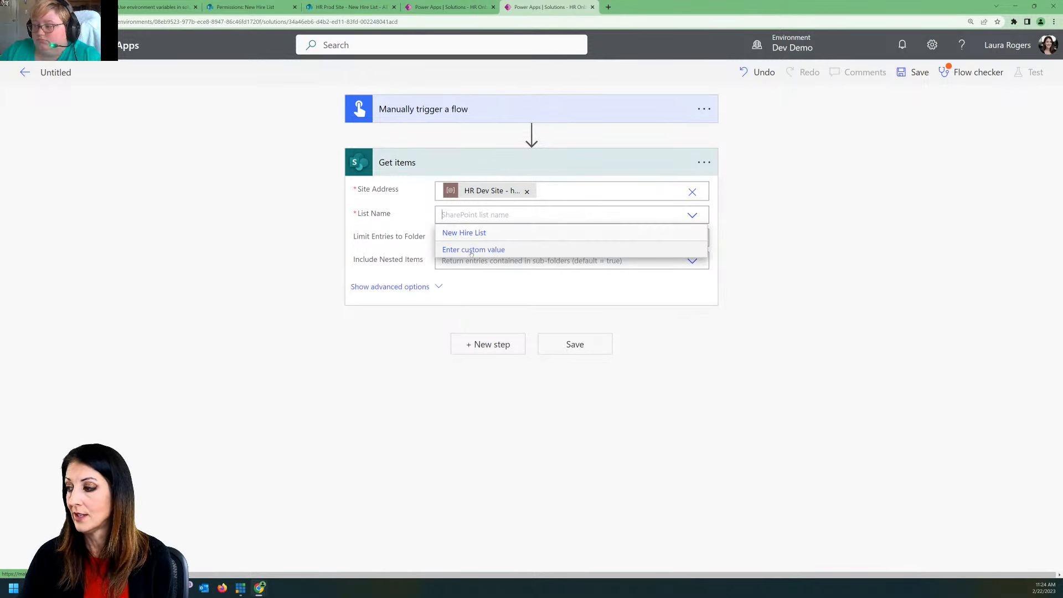
pyautogui.click(474, 249)
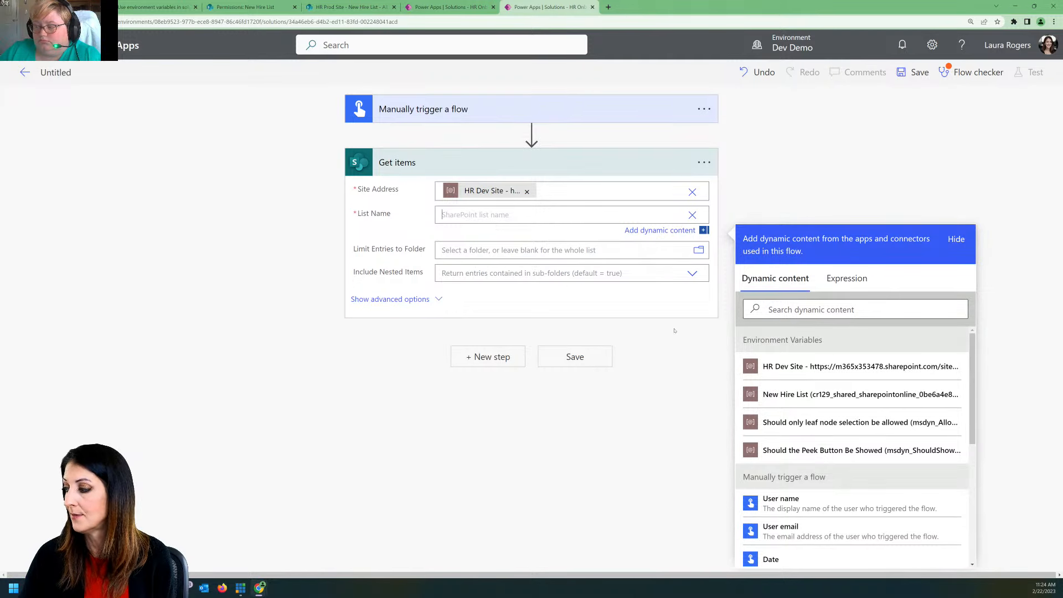
pyautogui.click(817, 395)
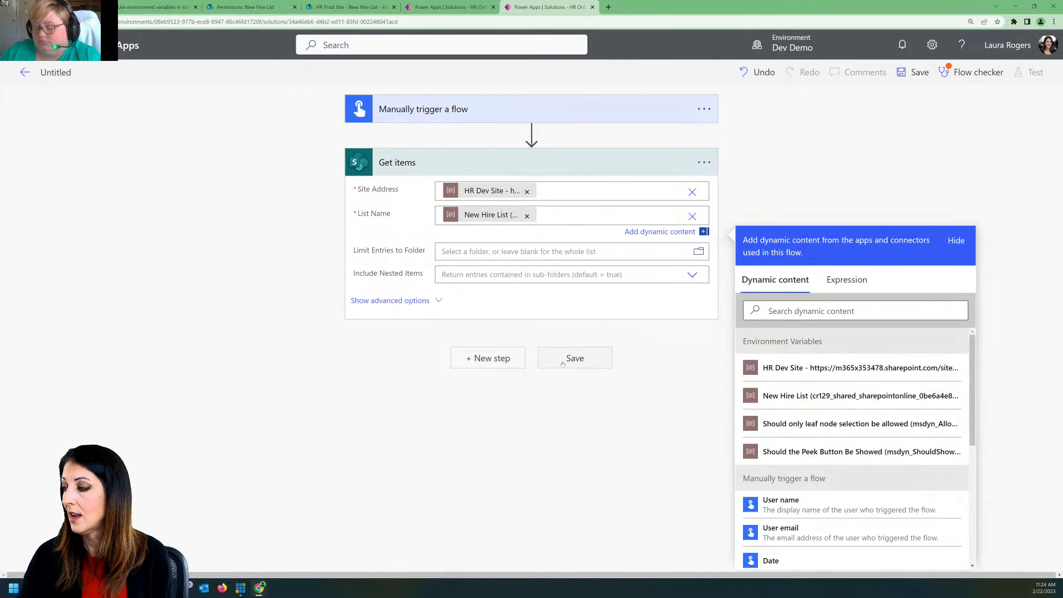
pyautogui.click(475, 404)
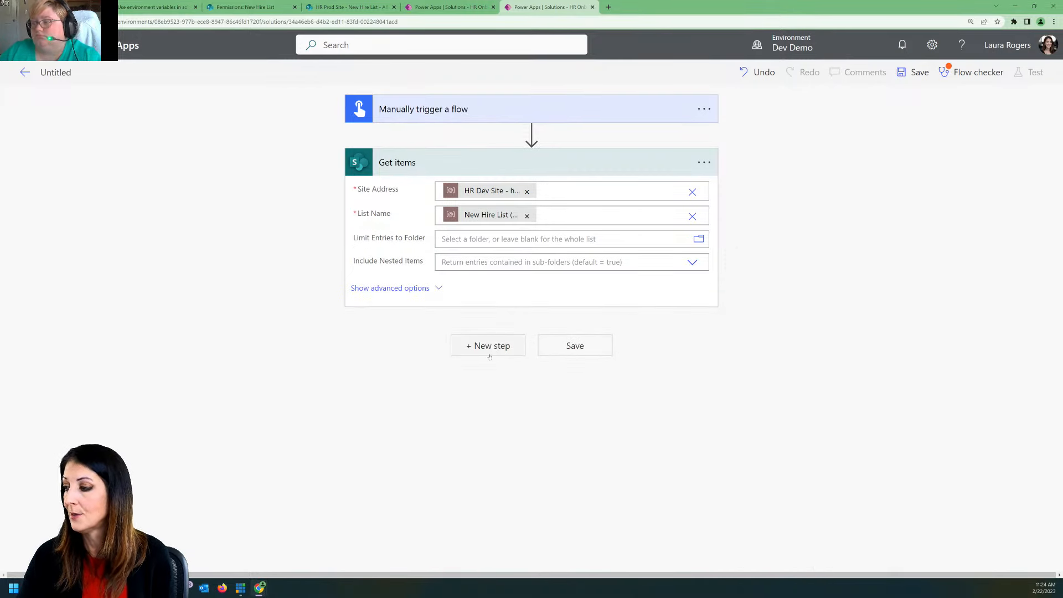
# Step: Save the flow, rename it "Manual get items", save it again, and dismiss the flow checker
pyautogui.click(581, 347)
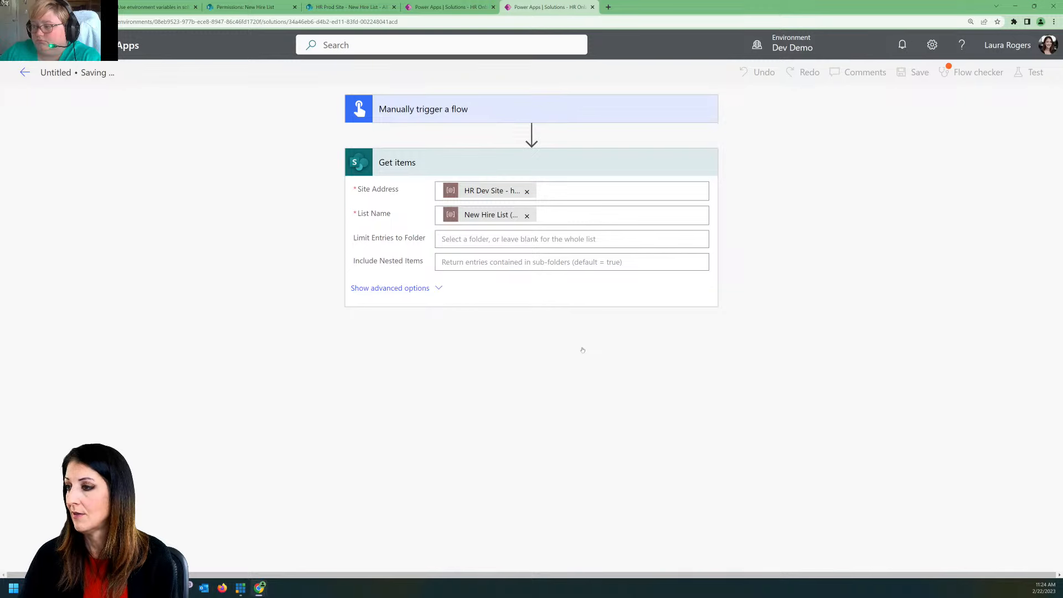
pyautogui.click(79, 73)
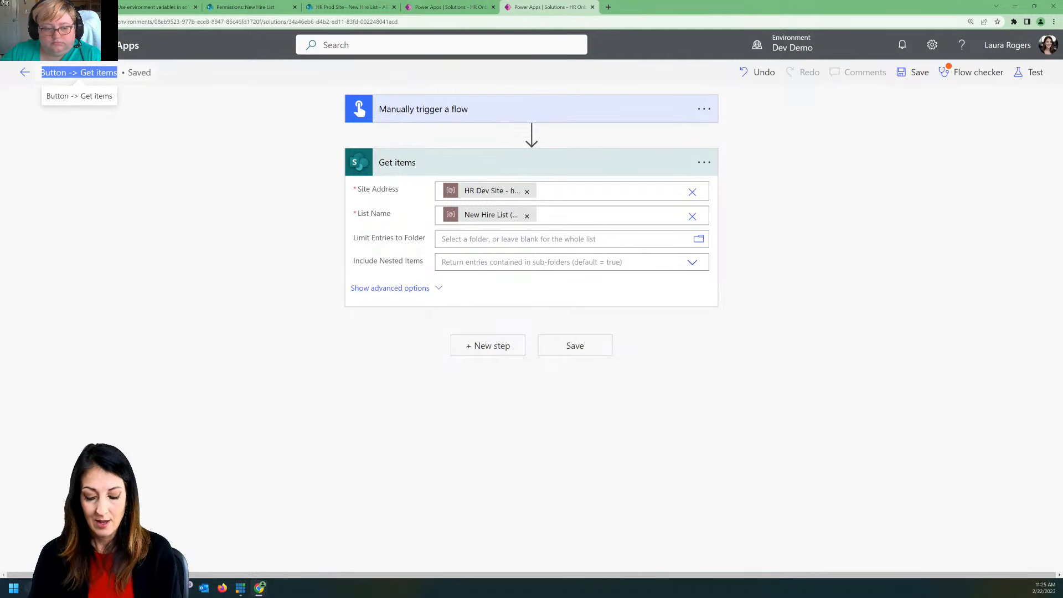
pyautogui.write('Manual')
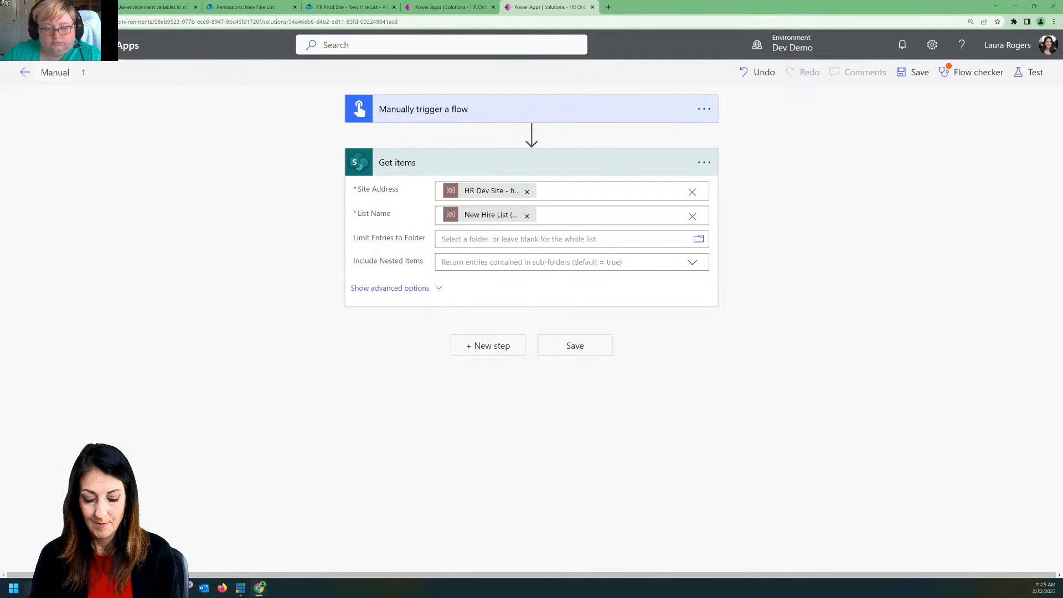
pyautogui.write(' get items')
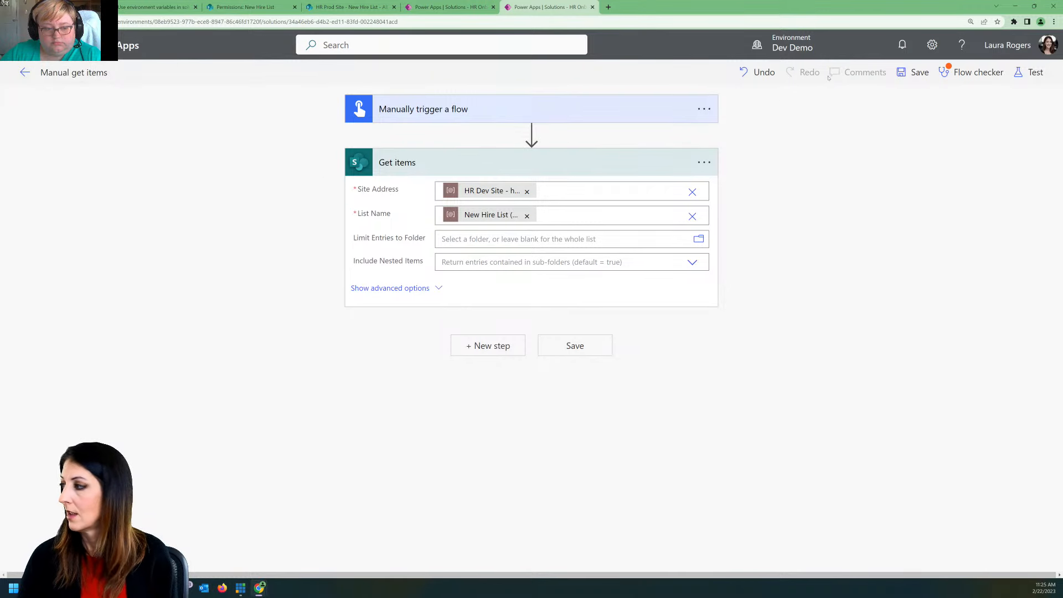
pyautogui.click(913, 72)
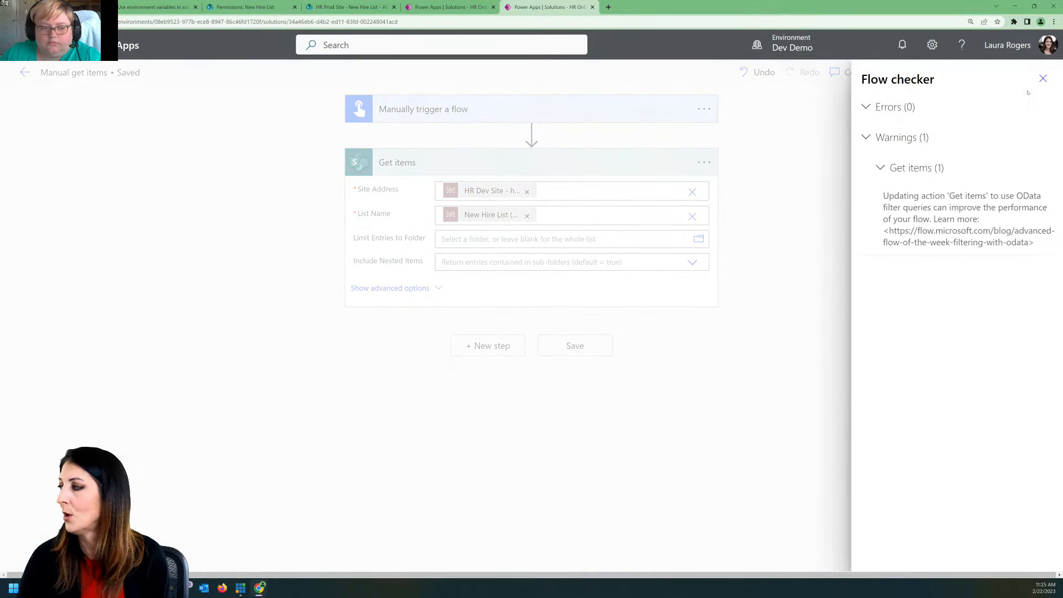
pyautogui.click(1043, 78)
pyautogui.click(1042, 79)
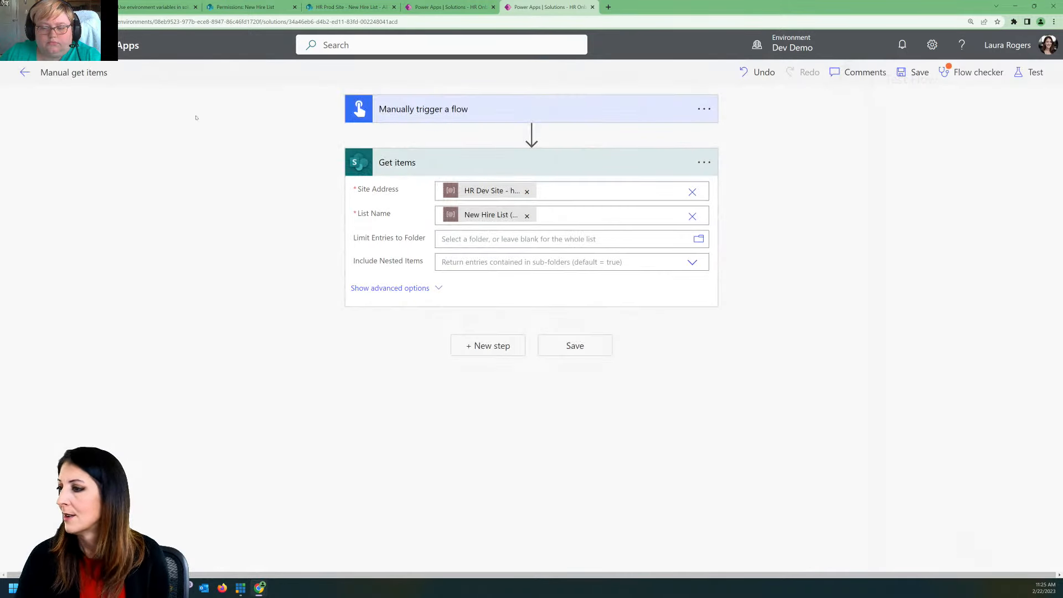
# Step: Return to the solution, open the Manual get items flow's details, and run the flow once
pyautogui.click(25, 77)
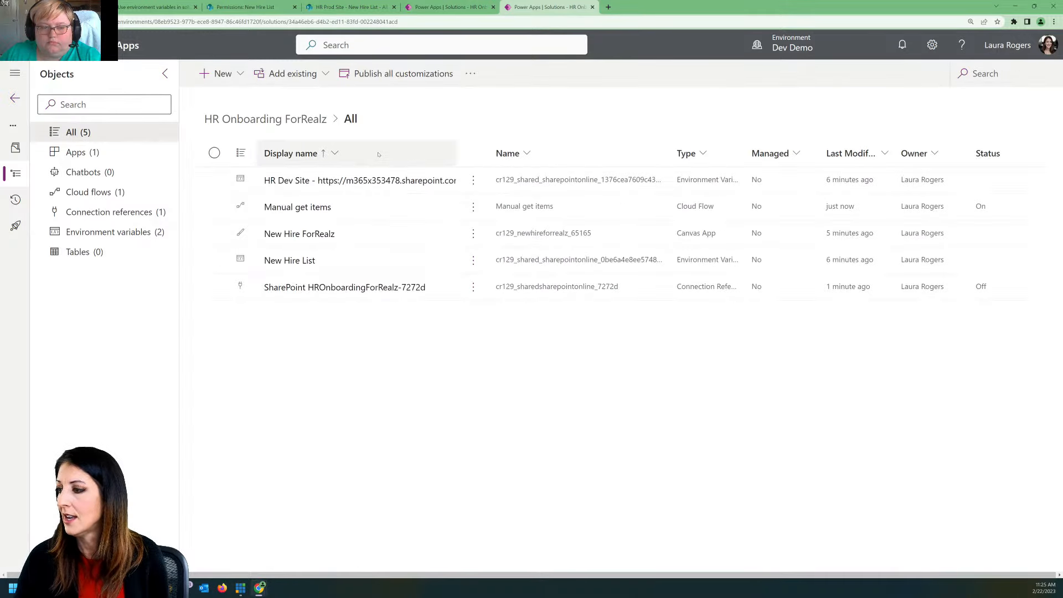
pyautogui.click(313, 209)
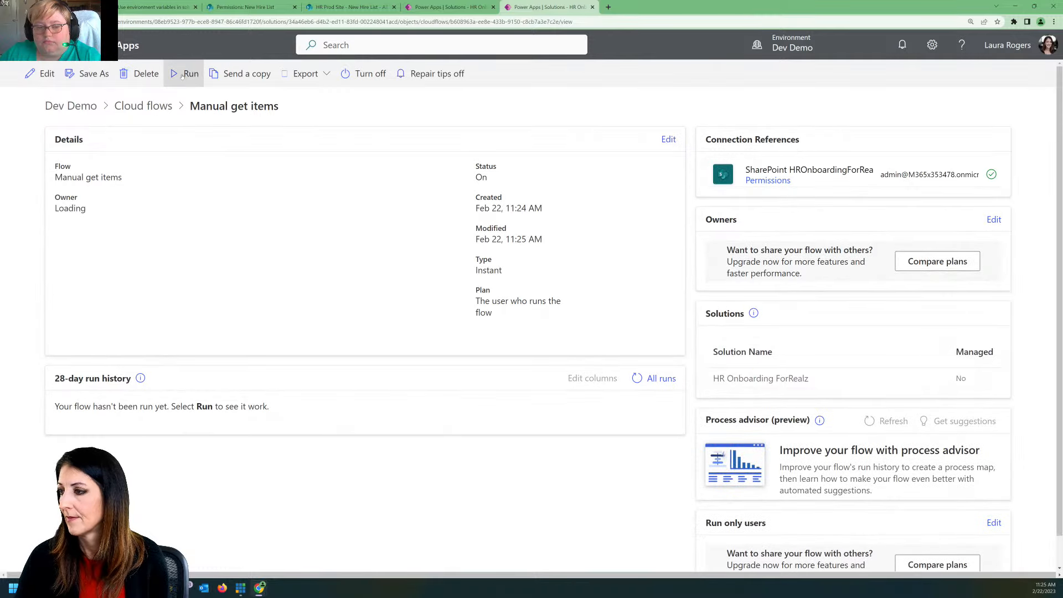
pyautogui.click(200, 73)
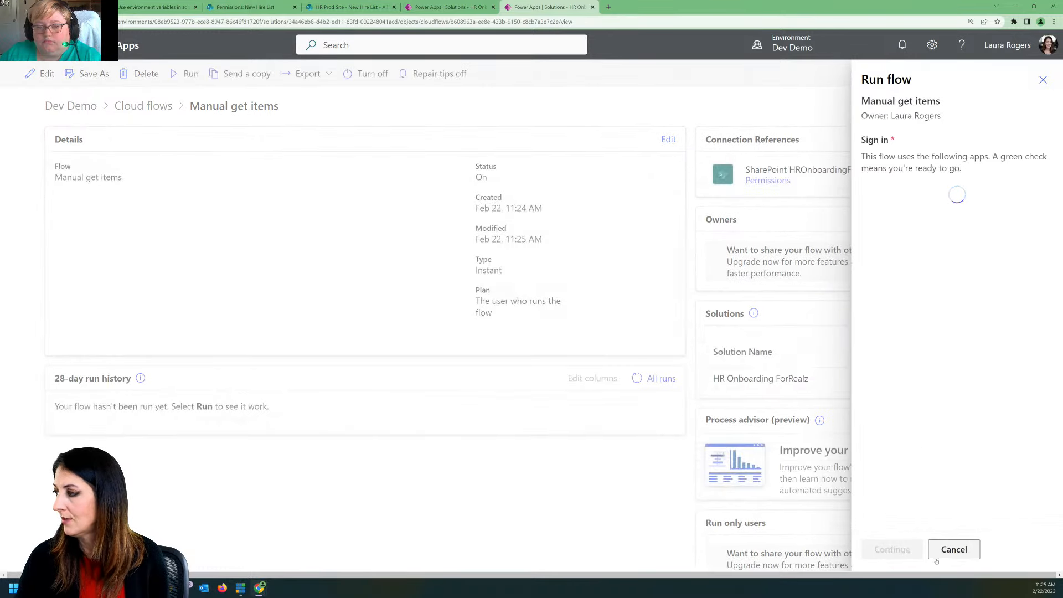
pyautogui.click(892, 550)
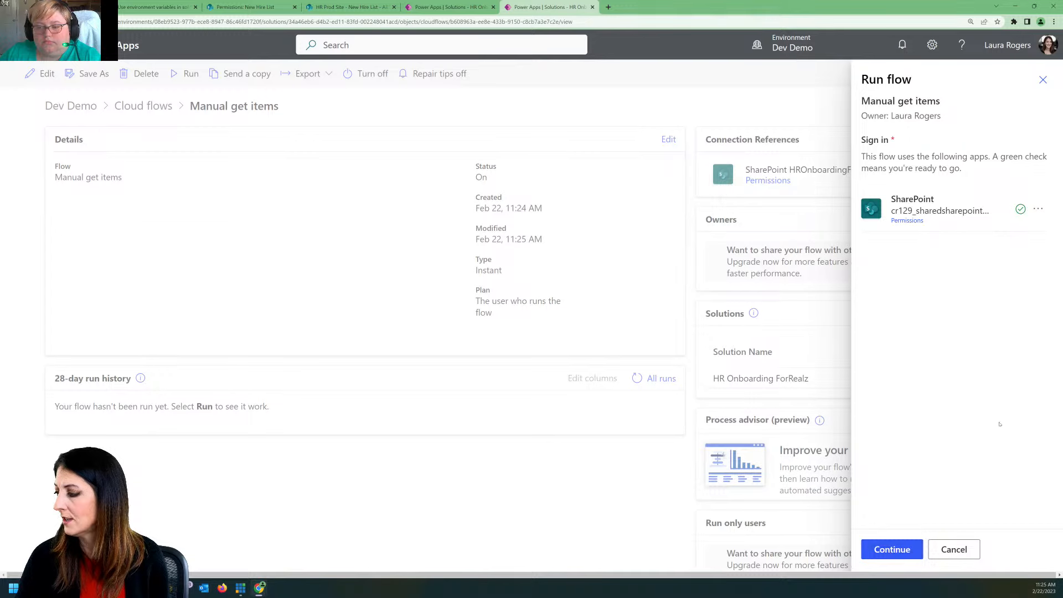
pyautogui.click(900, 547)
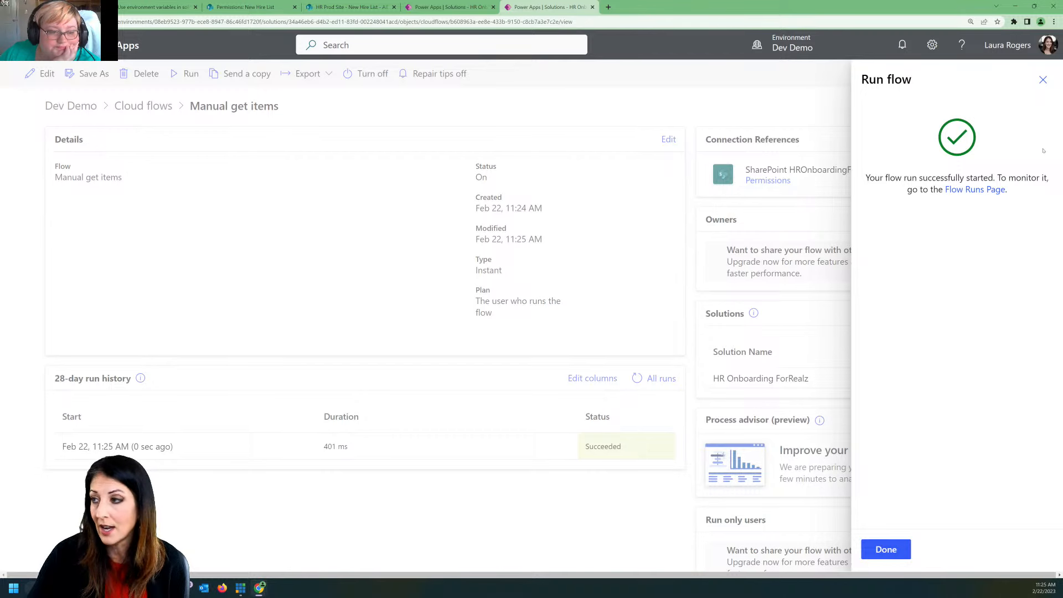
pyautogui.click(1043, 80)
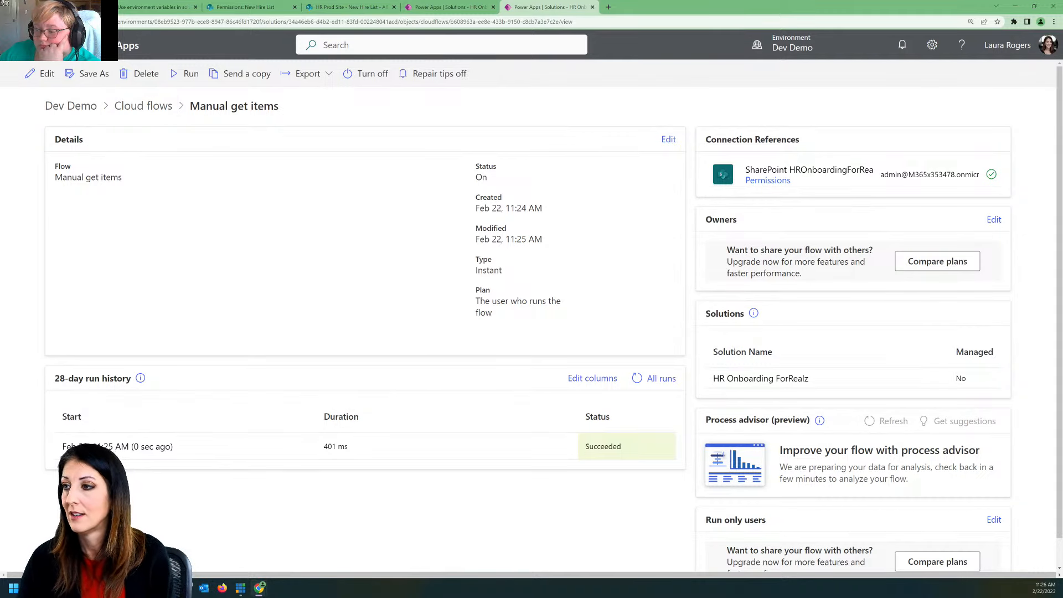
# Step: Start a new instant cloud flow from the solution's cloud flows and skip the setup dialog
pyautogui.click(144, 106)
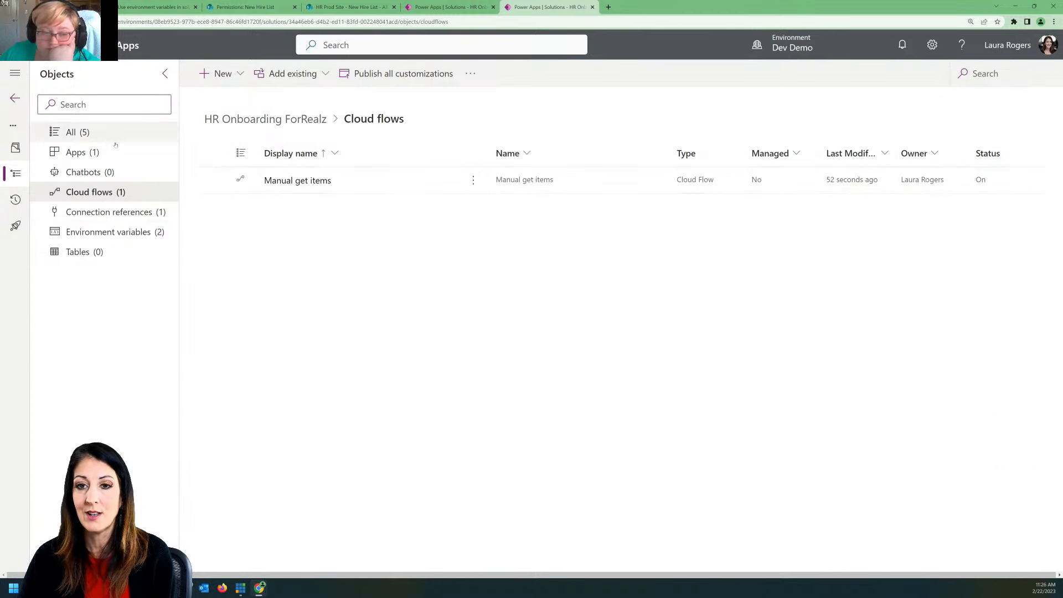
pyautogui.click(293, 74)
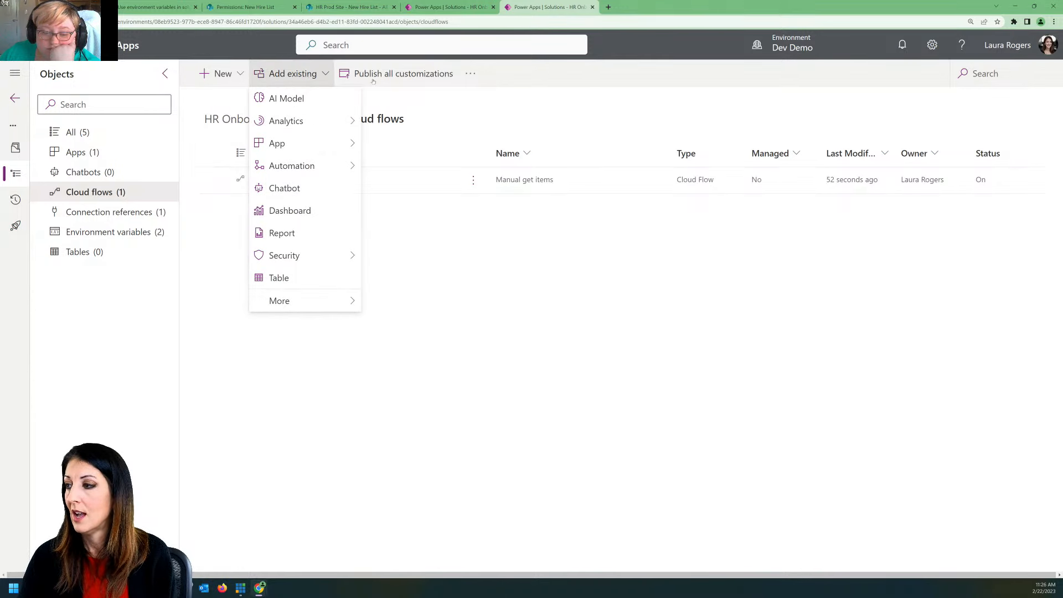
pyautogui.click(409, 112)
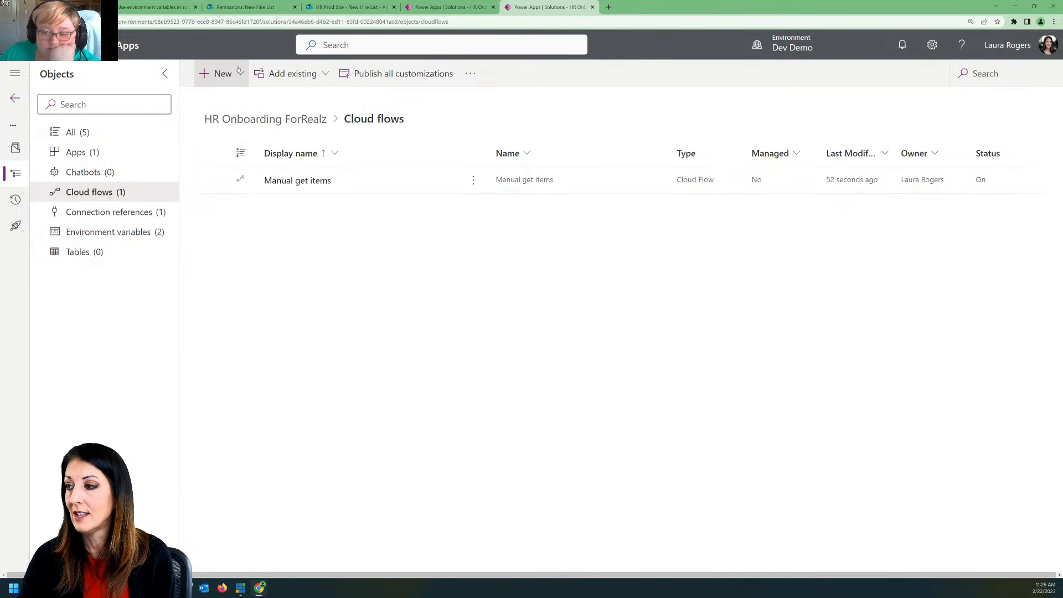
pyautogui.click(235, 76)
pyautogui.moveTo(237, 121)
pyautogui.moveTo(344, 119)
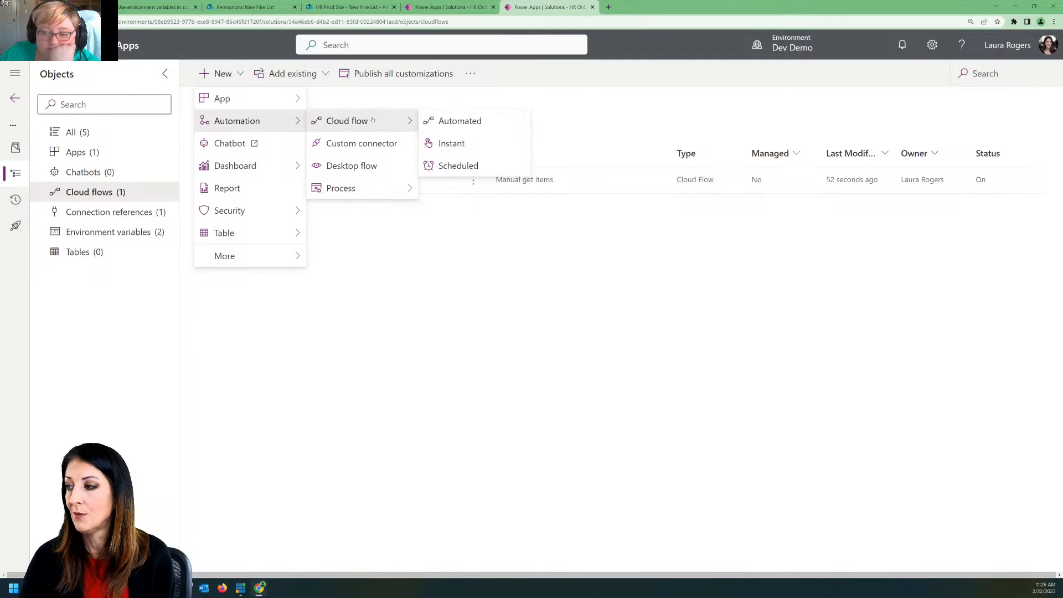
pyautogui.click(451, 143)
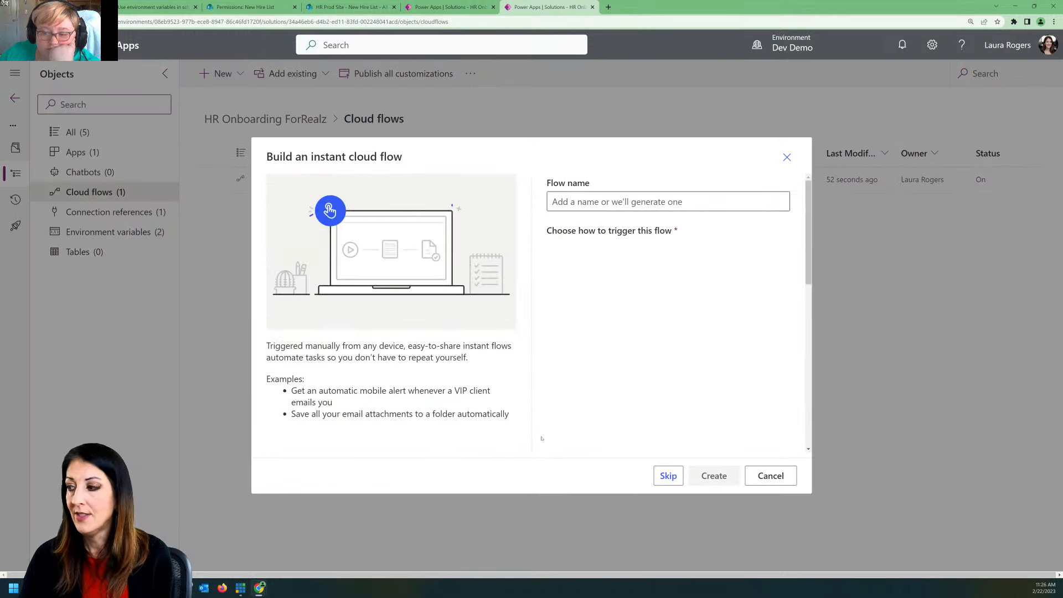
pyautogui.click(668, 475)
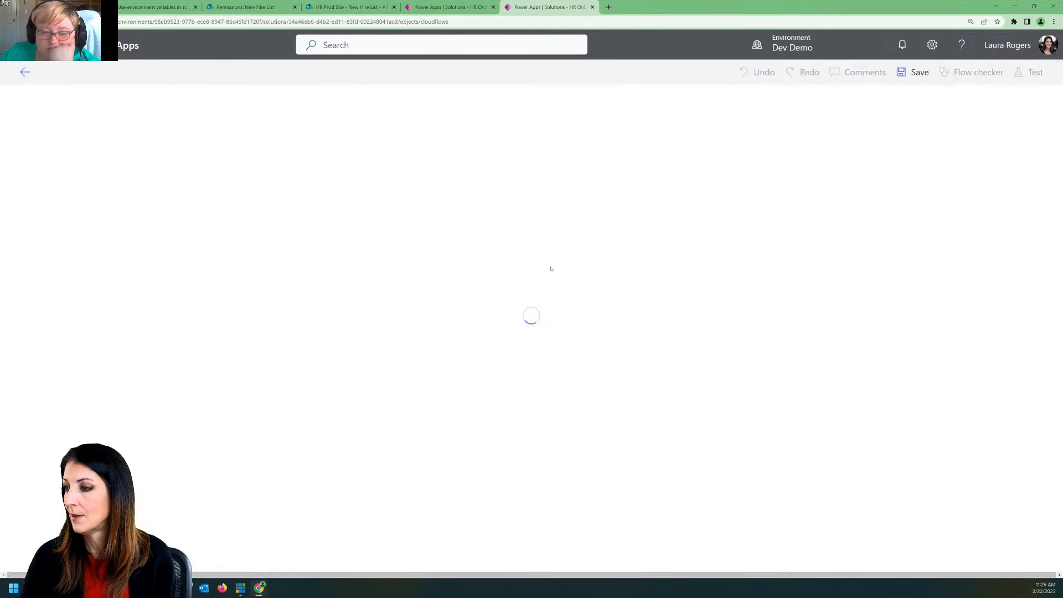
# Step: Name the flow "New new hire email" and choose the SharePoint "When an item is created" trigger
pyautogui.click(56, 72)
pyautogui.write('N')
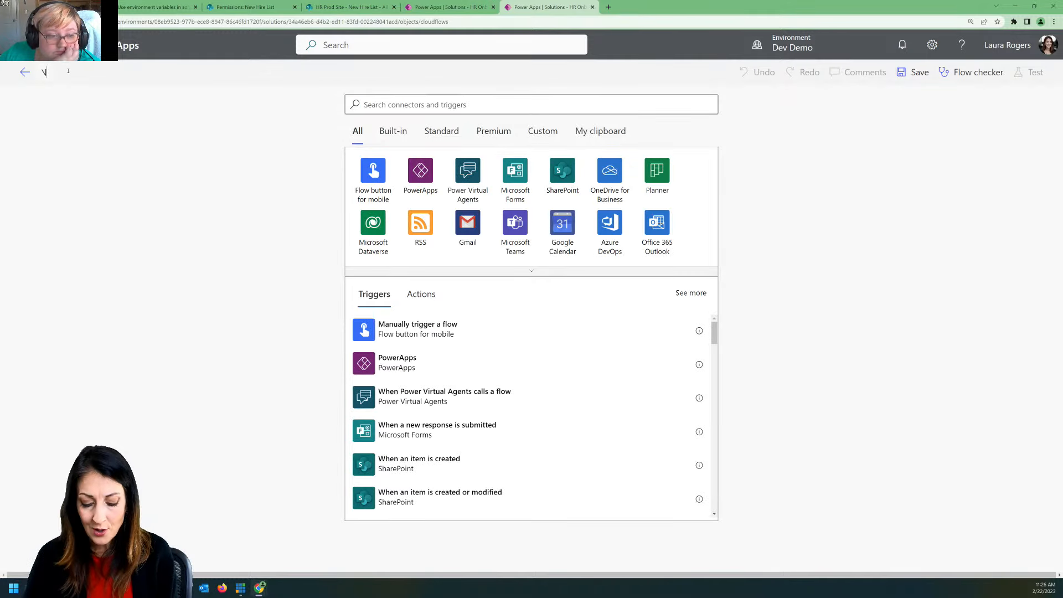
pyautogui.write('ew new')
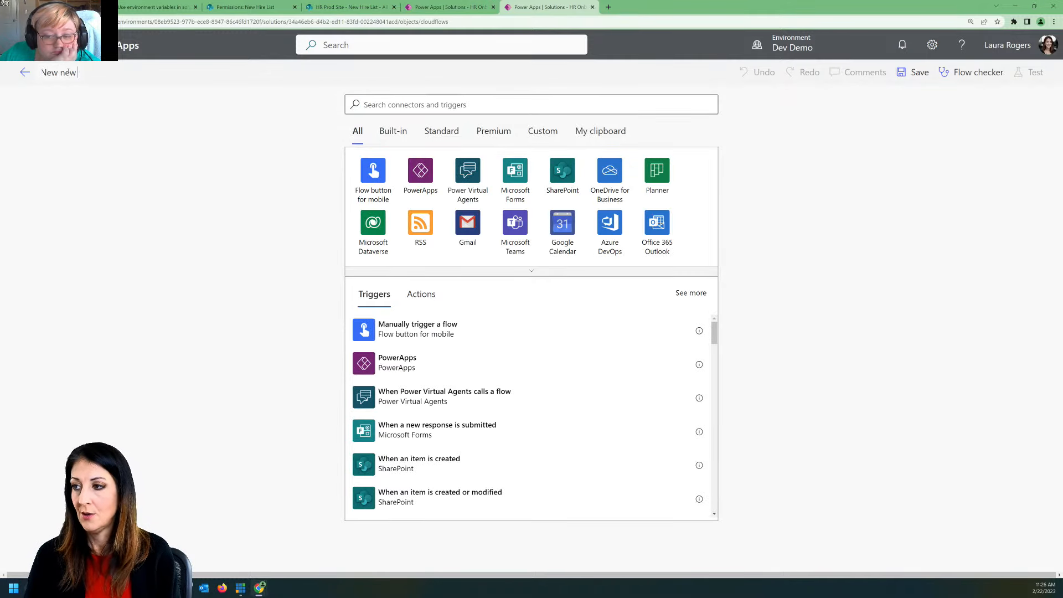
pyautogui.write(' hire email')
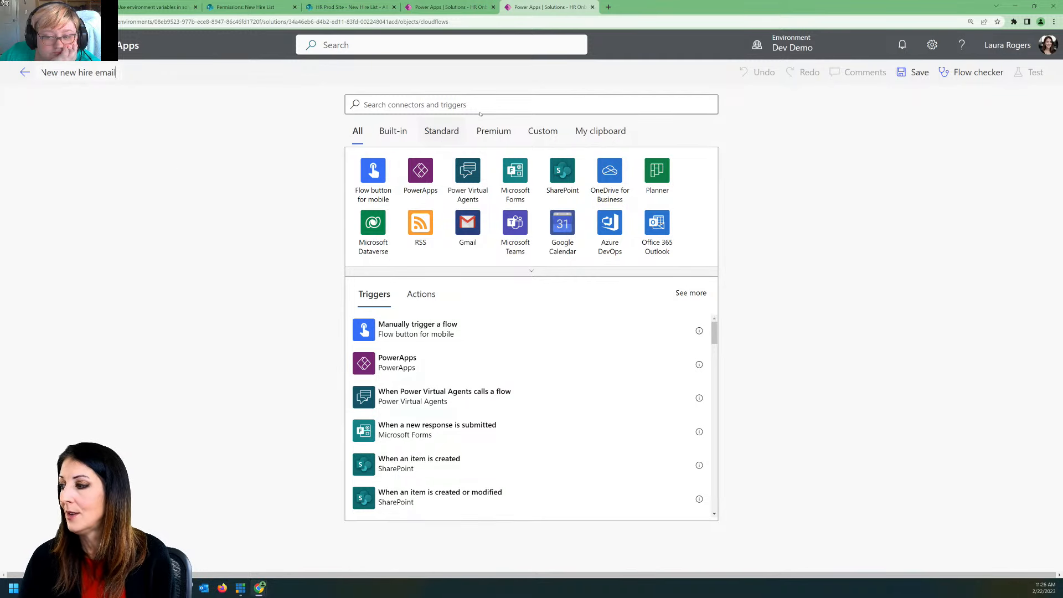
pyautogui.click(562, 170)
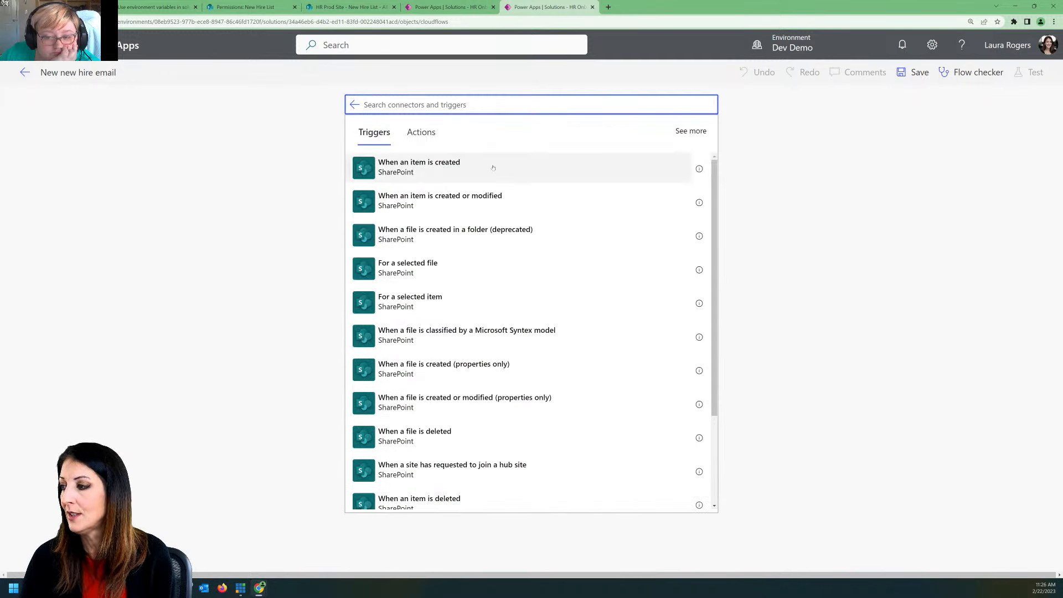
pyautogui.click(458, 167)
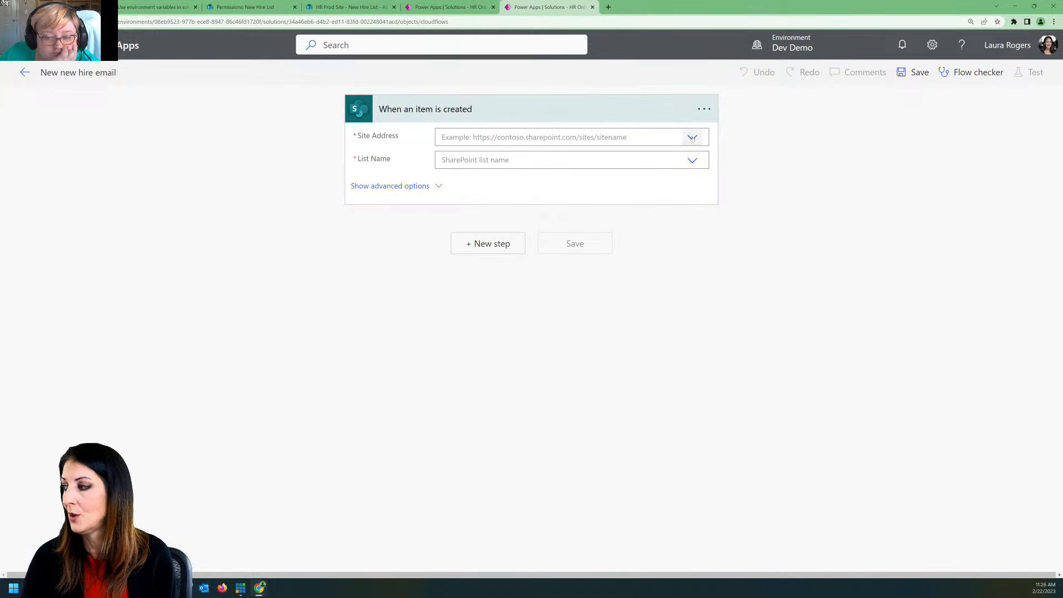
# Step: Set the trigger's Site Address and List Name to custom values using the HR Dev Site and New Hire List environment variables
pyautogui.click(692, 137)
pyautogui.scroll(-2, 464, 310)
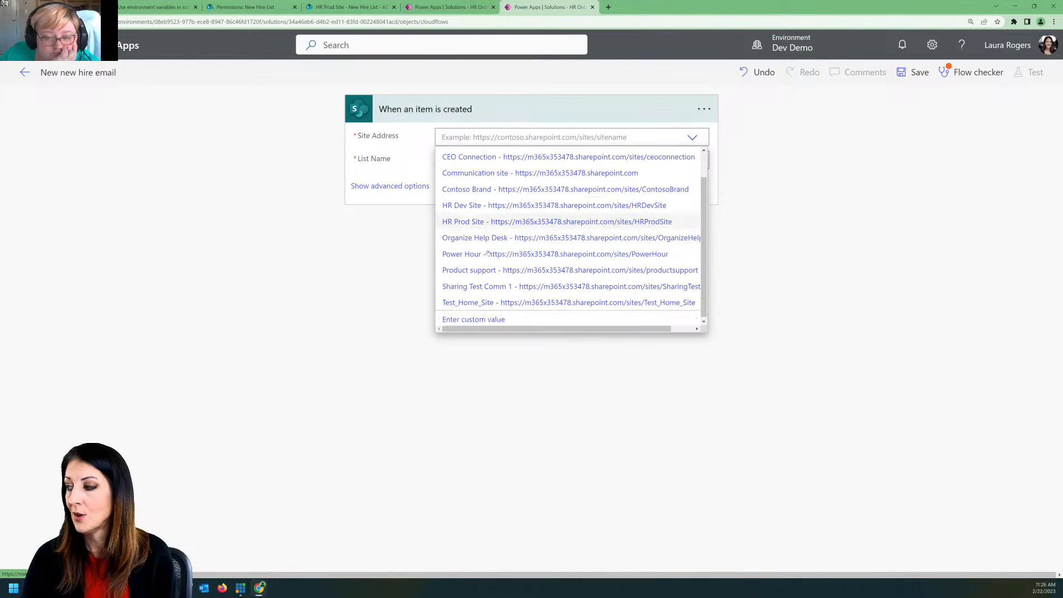
pyautogui.click(464, 319)
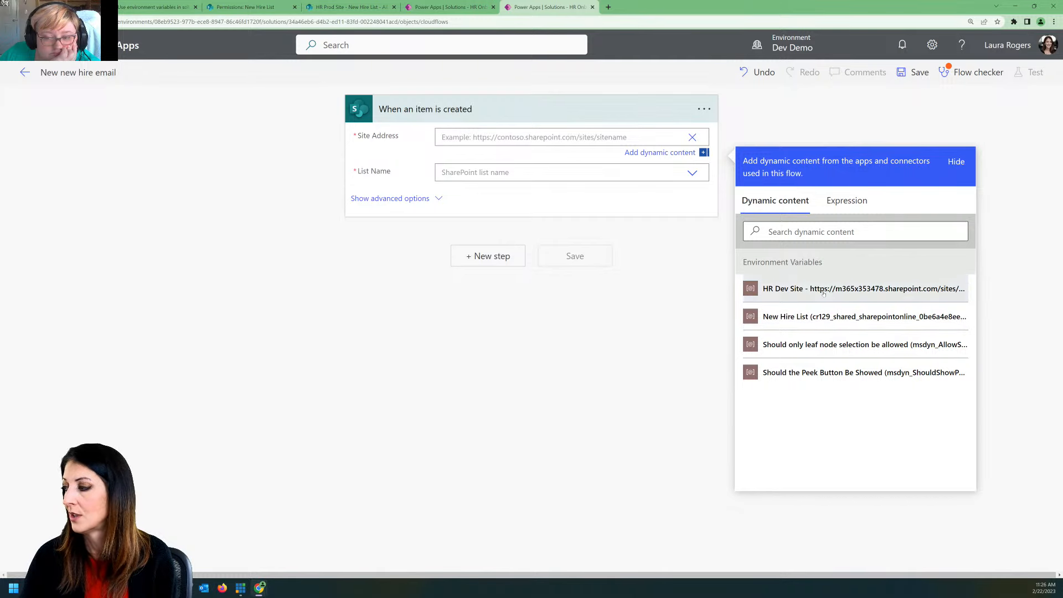
pyautogui.click(803, 289)
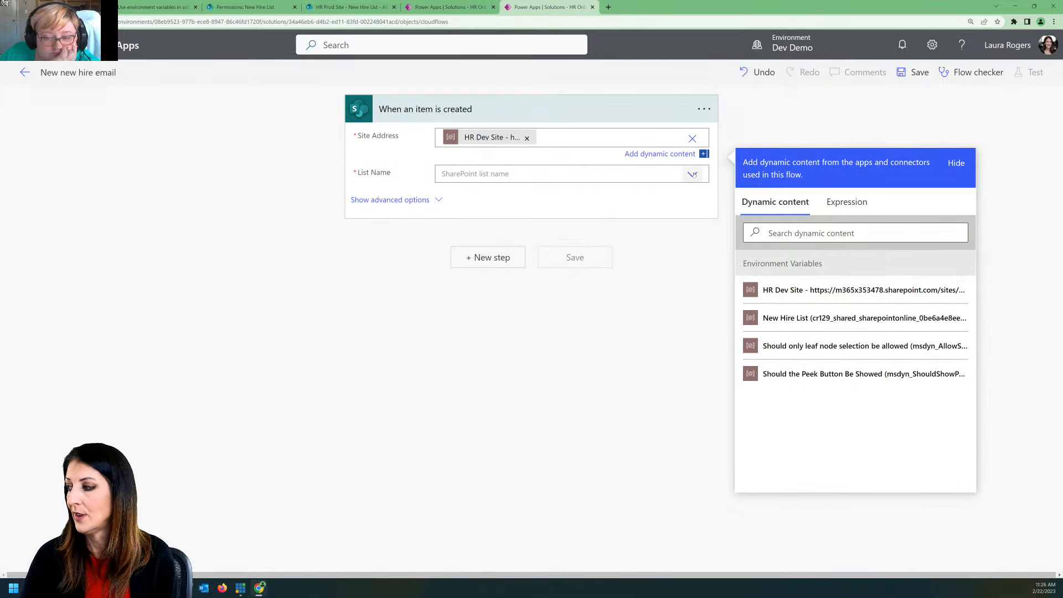
pyautogui.click(690, 175)
pyautogui.click(504, 196)
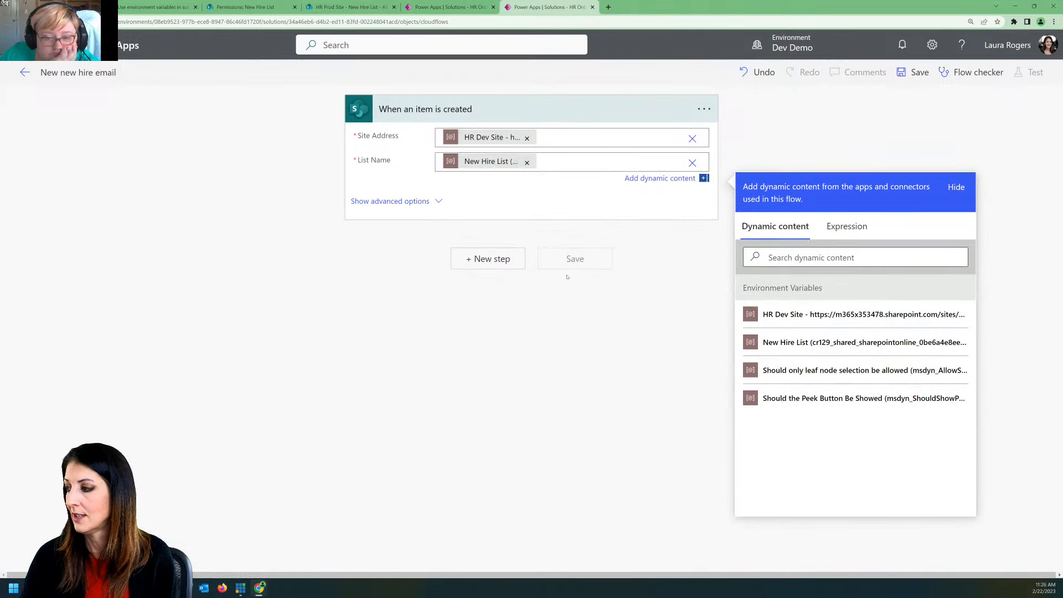
# Step: Add an Office 365 Outlook "Send an email (V2)" action with the trigger's Created By Email as recipient
pyautogui.click(500, 260)
pyautogui.write('email')
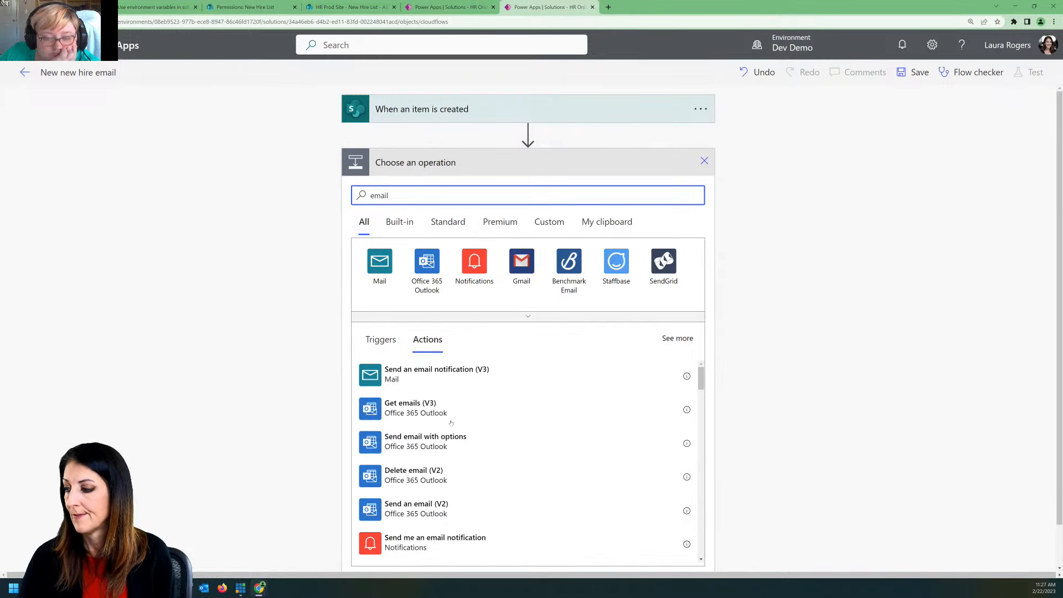
pyautogui.click(435, 504)
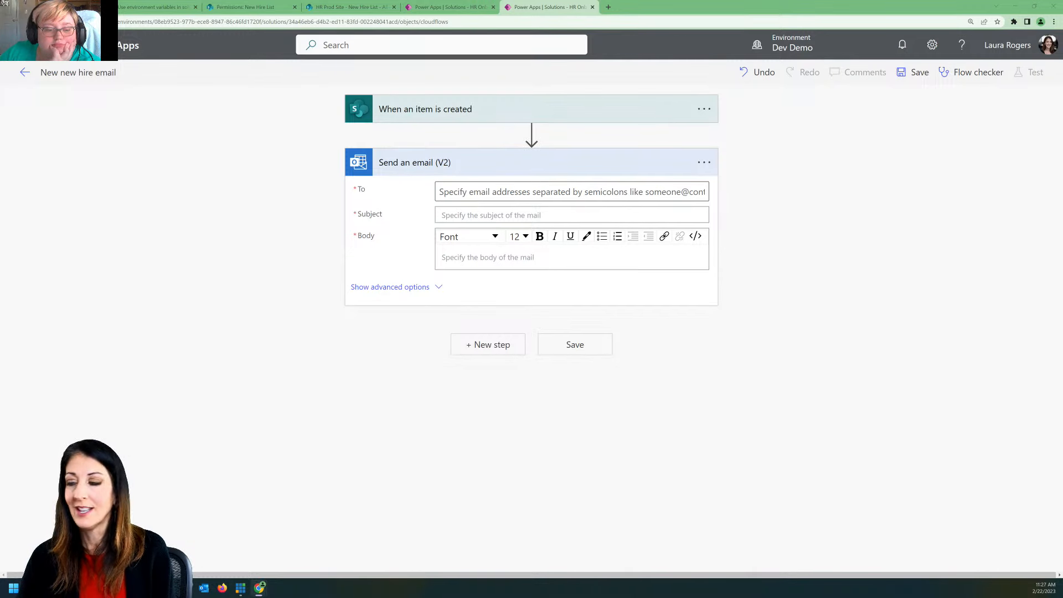
pyautogui.click(488, 192)
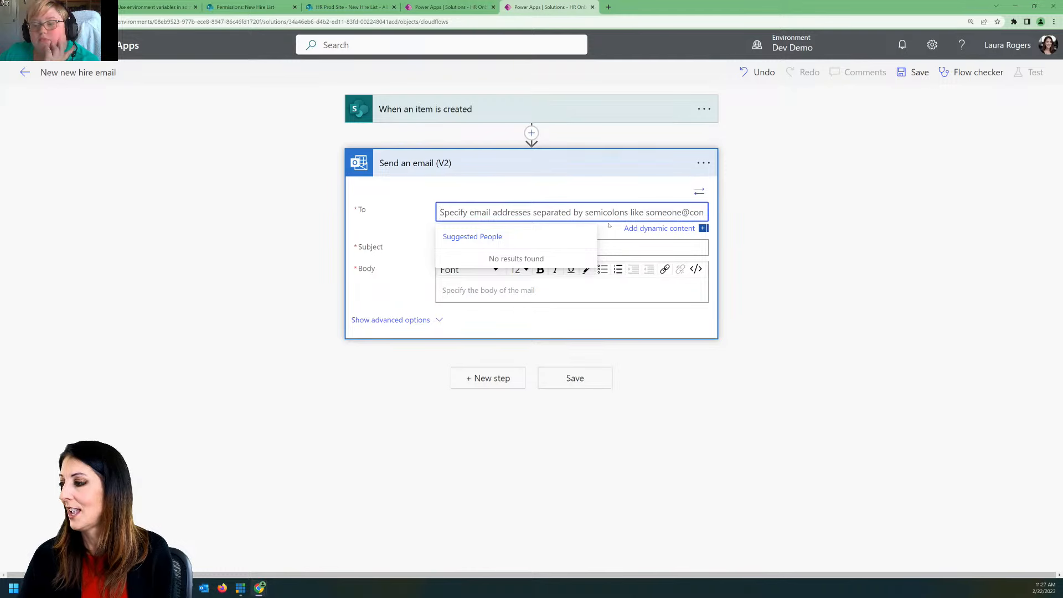
pyautogui.click(699, 192)
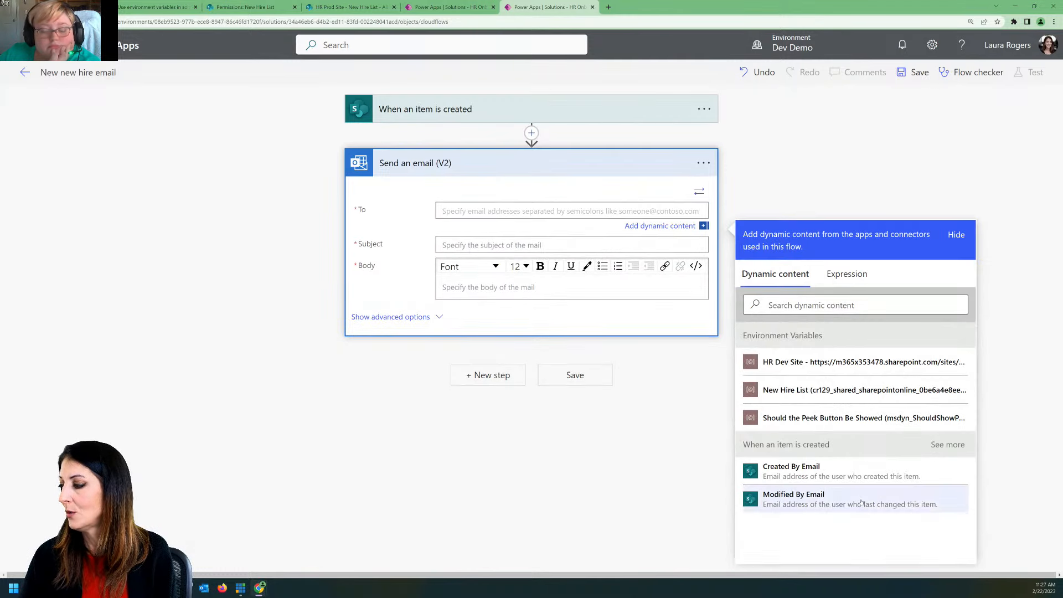
pyautogui.click(844, 475)
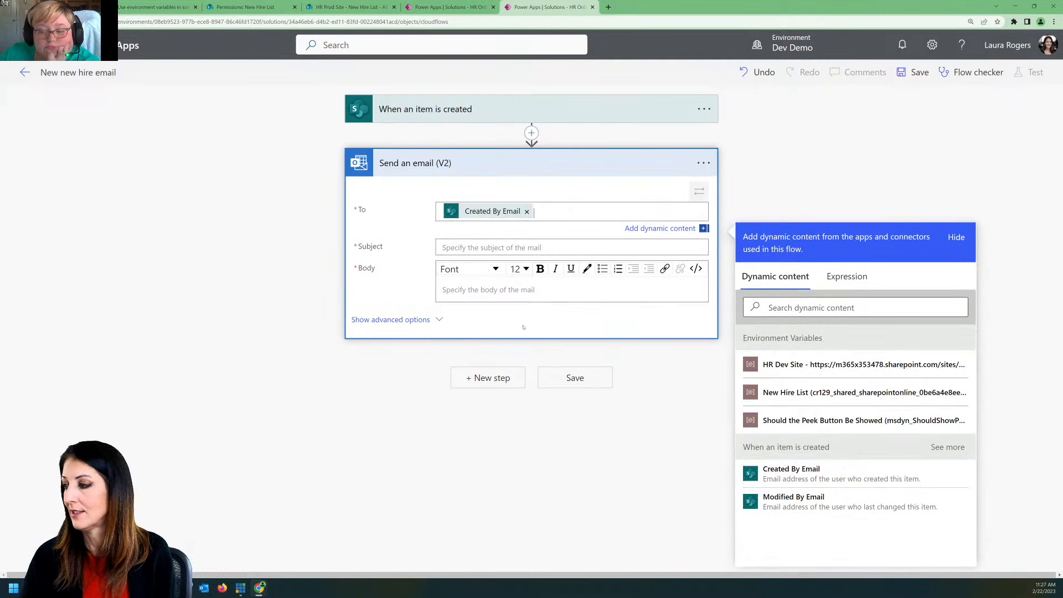
# Step: Set the email's subject to "Thanks" and begin its body with "Thanks for creating the new hire"
pyautogui.click(511, 248)
pyautogui.write('Thanks')
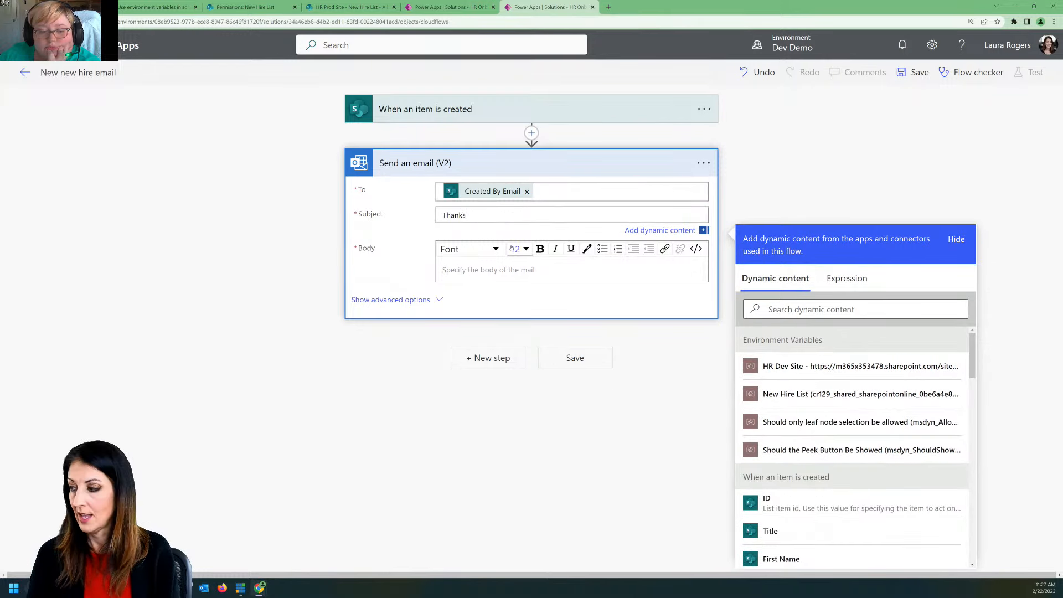
pyautogui.click(518, 276)
pyautogui.write('Than')
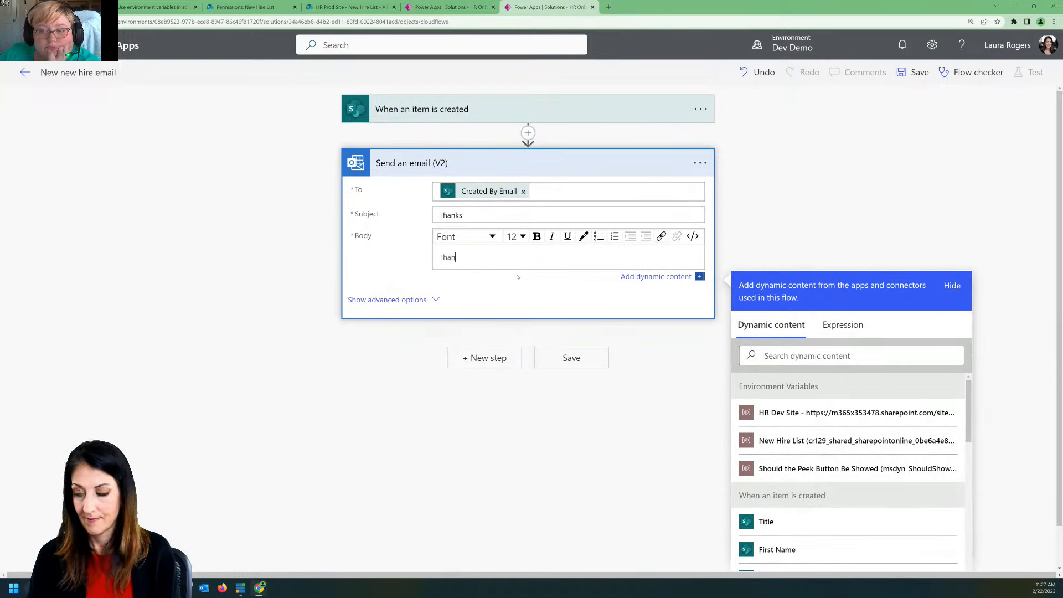
pyautogui.write('ks for creatin')
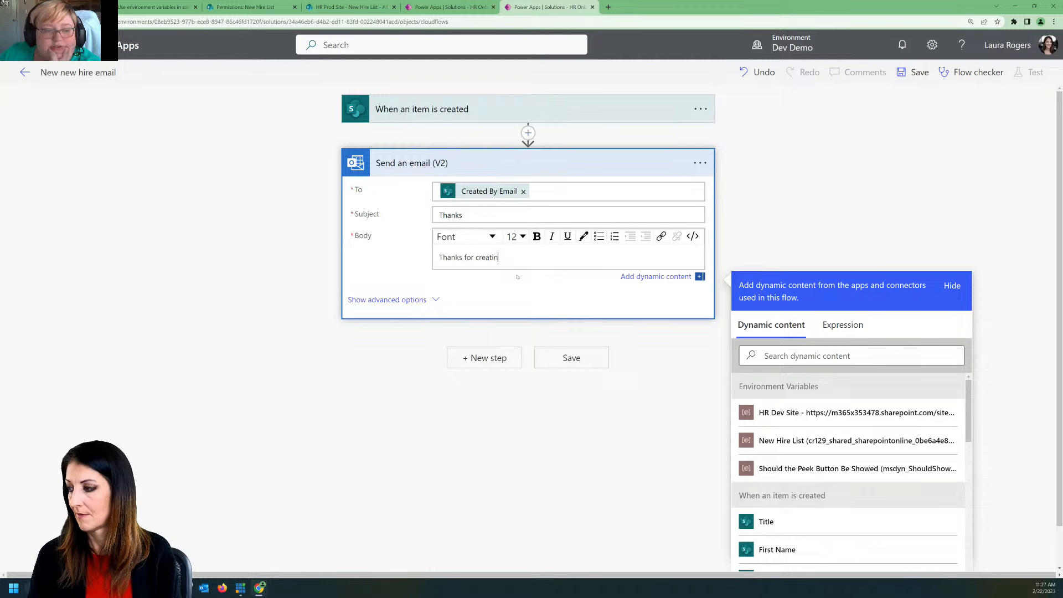
pyautogui.write('g the new hire')
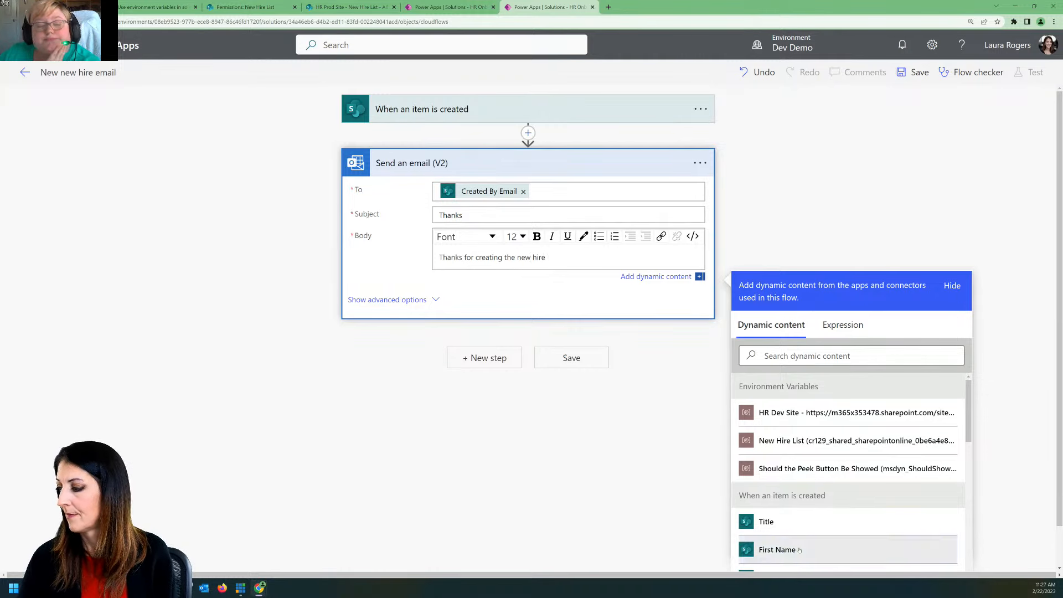
# Step: Complete the email body with the trigger's First Name and Last Name values, and save the flow before returning to the solution
pyautogui.click(775, 550)
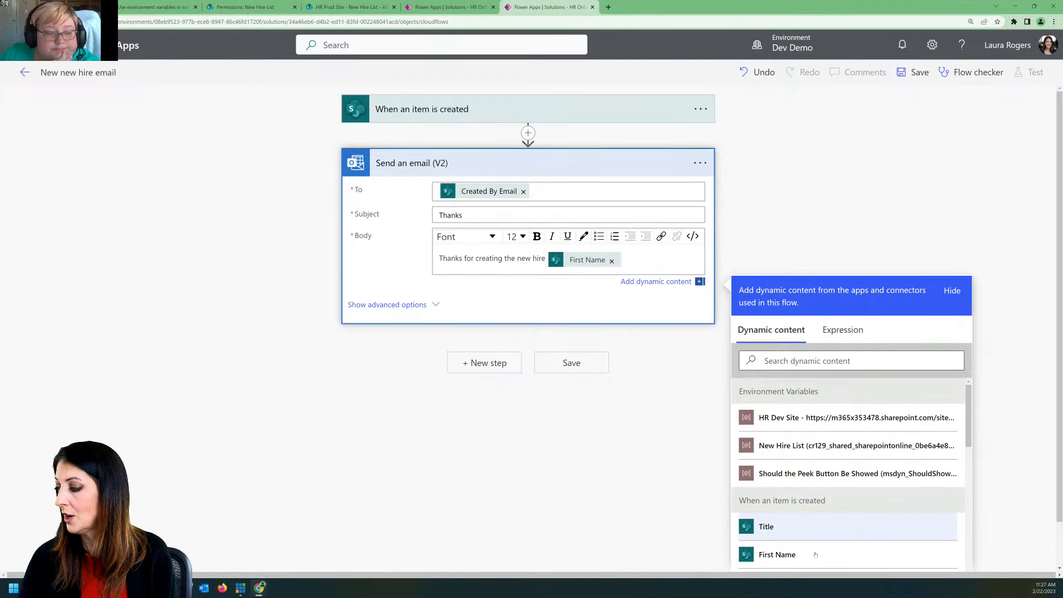
pyautogui.scroll(-1, 776, 549)
pyautogui.click(776, 541)
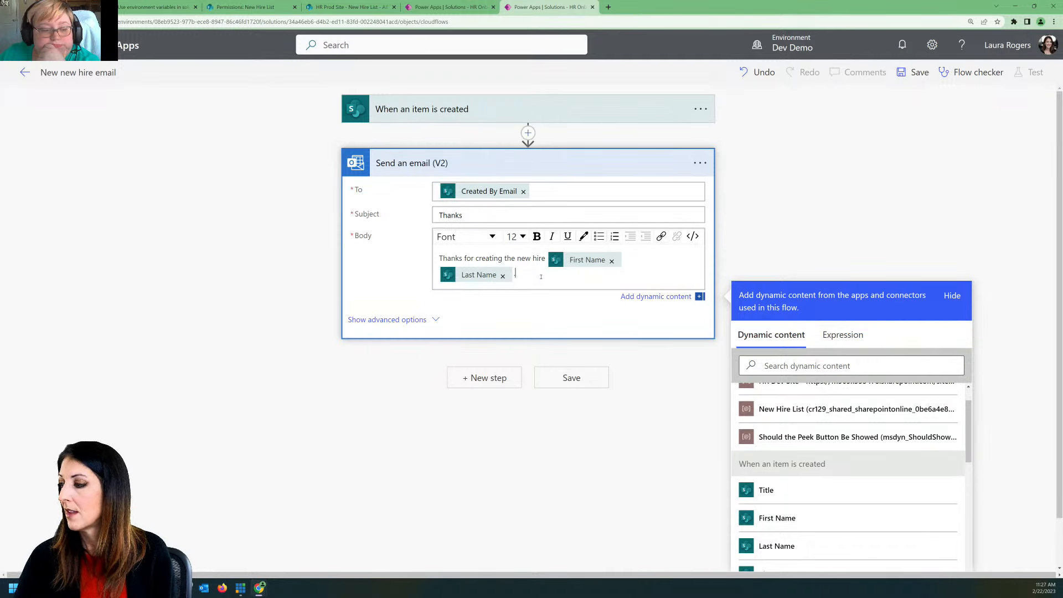
pyautogui.click(557, 380)
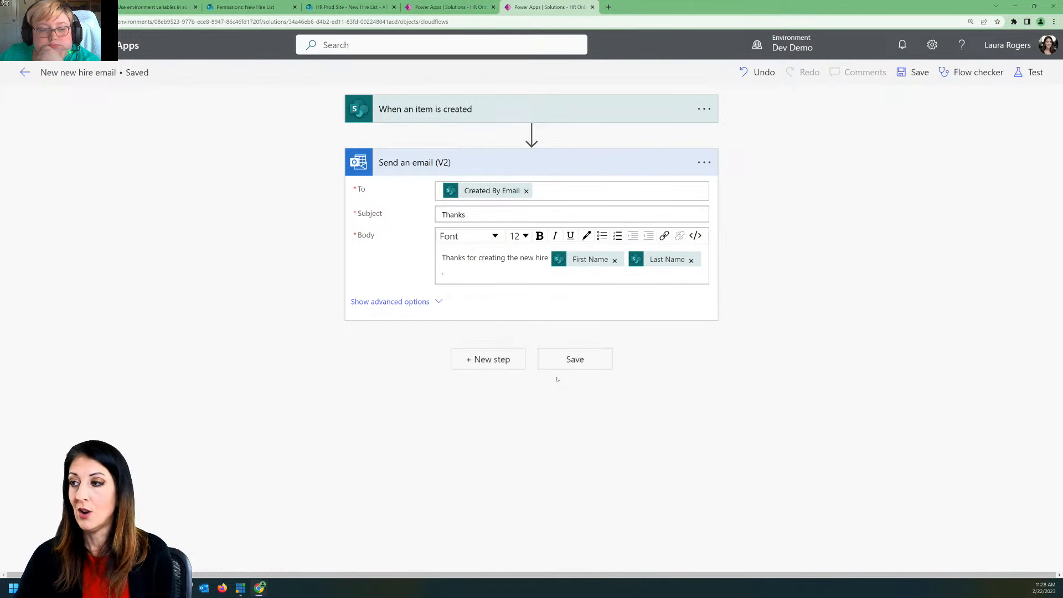
pyautogui.click(24, 72)
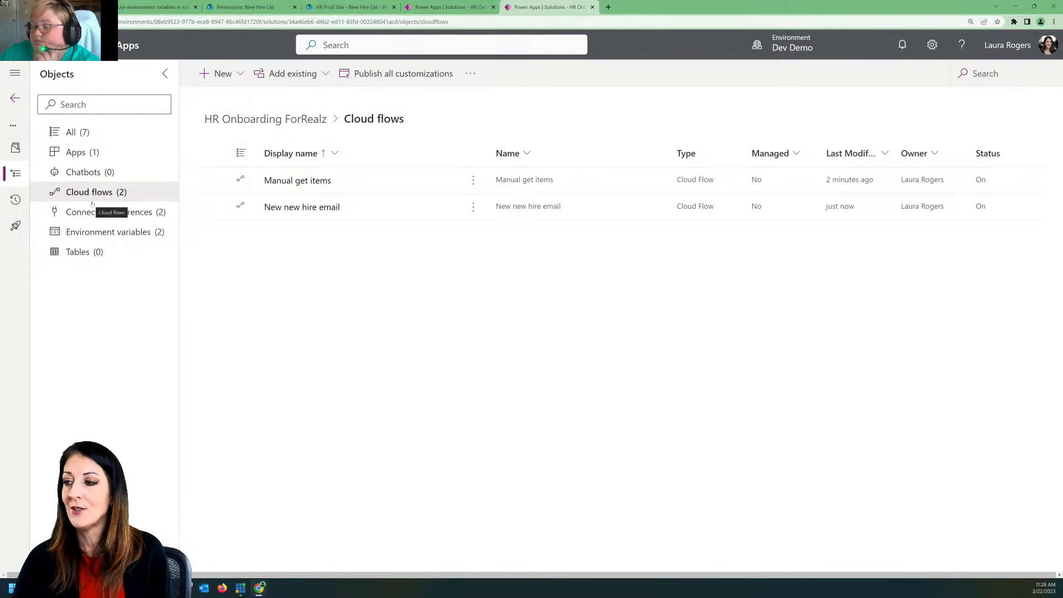
# Step: Among all the solution's objects, open the HR Dev Site environment variable and remove its current site value from this solution
pyautogui.click(77, 132)
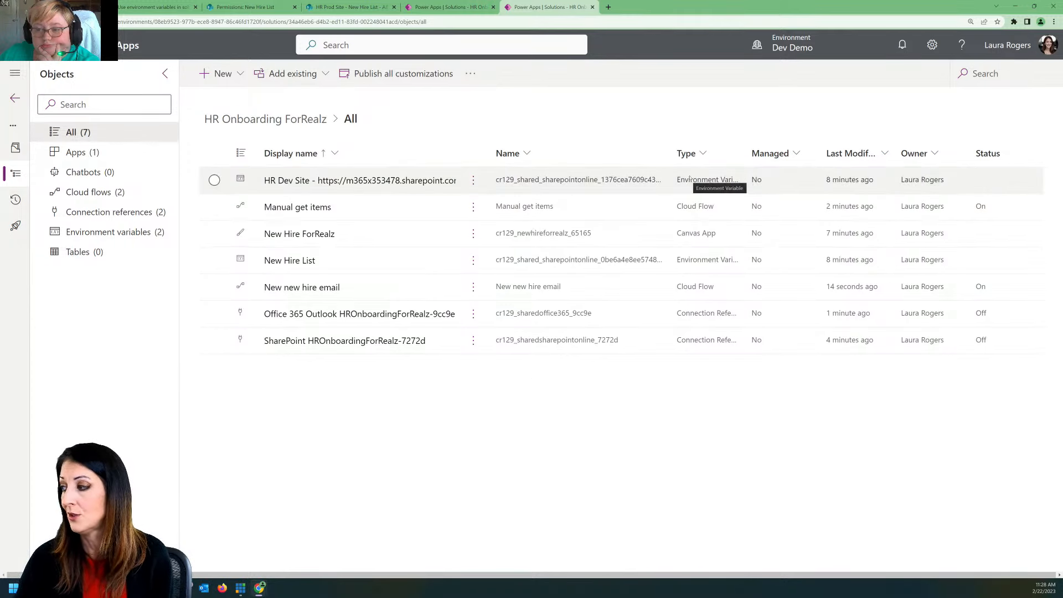
pyautogui.doubleClick(746, 153)
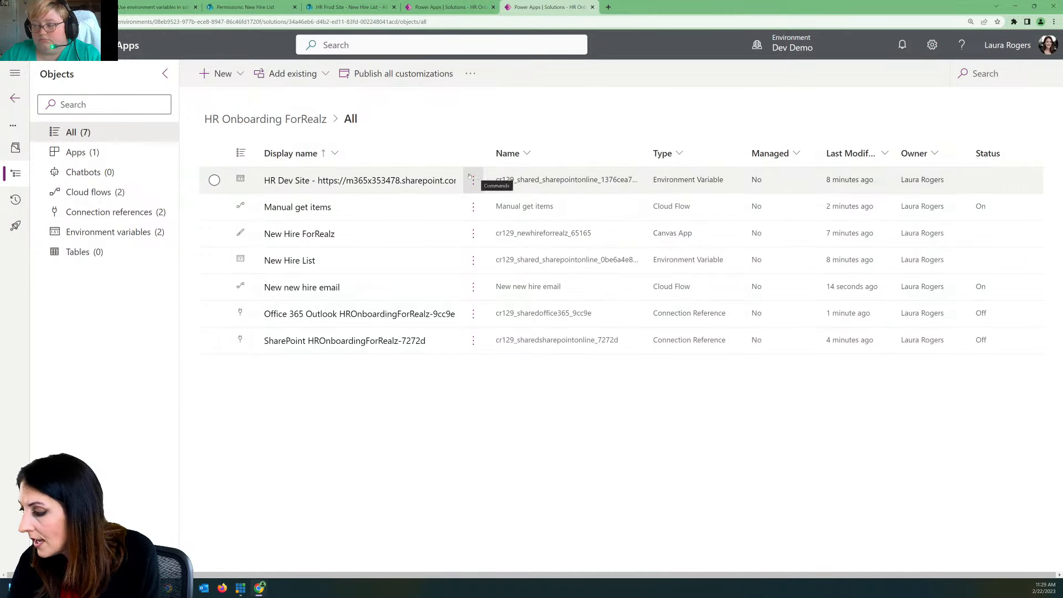
pyautogui.click(413, 181)
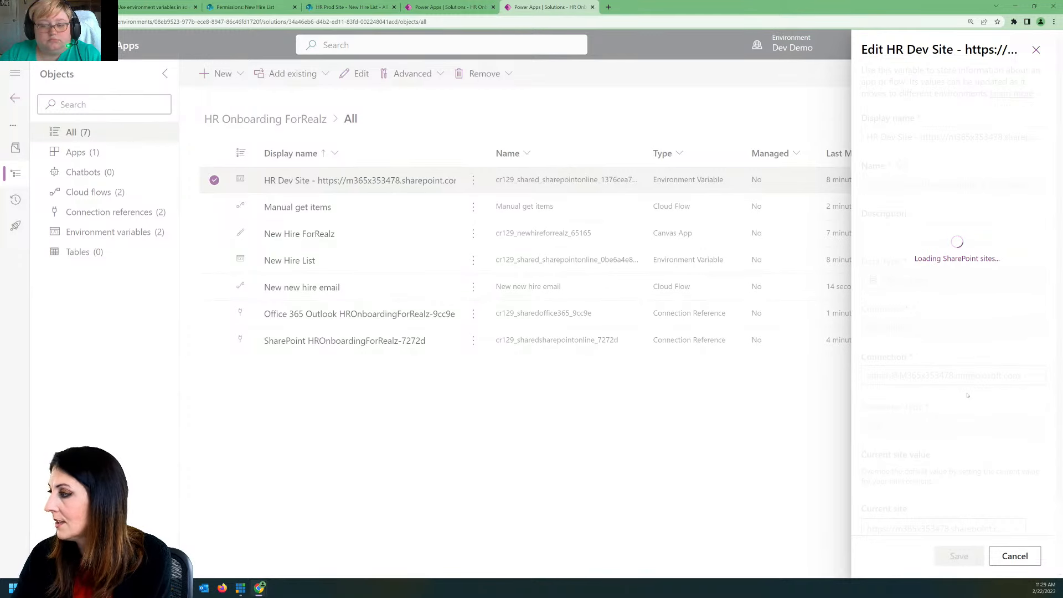
pyautogui.scroll(-2, 969, 386)
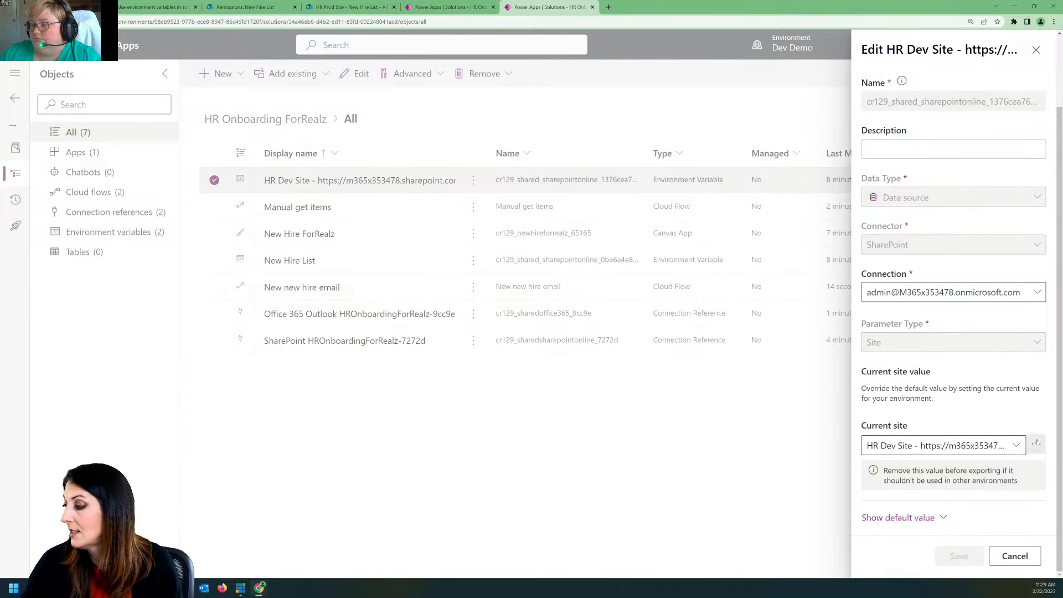
pyautogui.click(1036, 444)
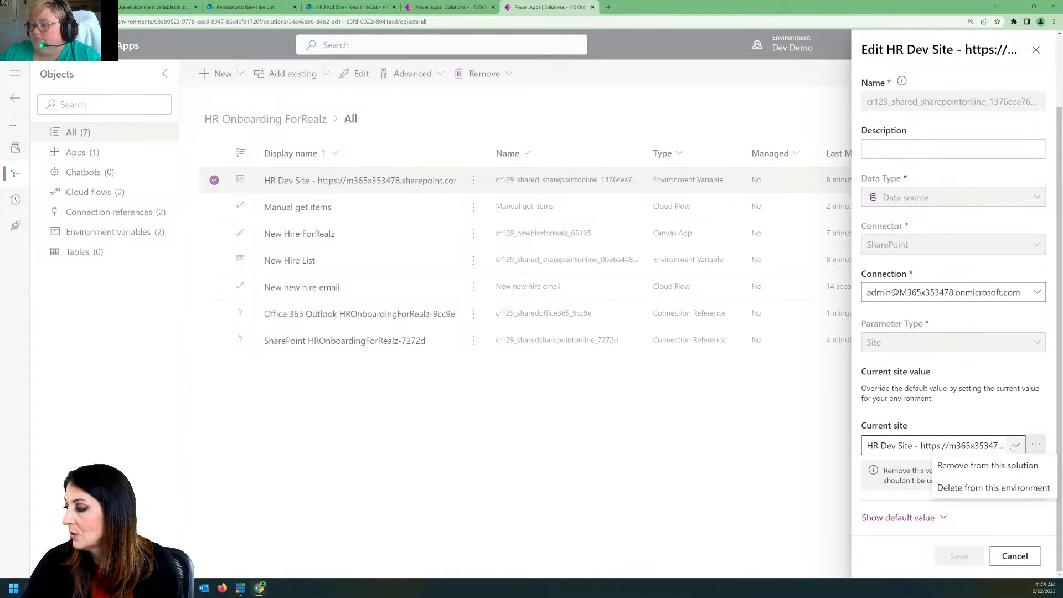
pyautogui.click(1013, 447)
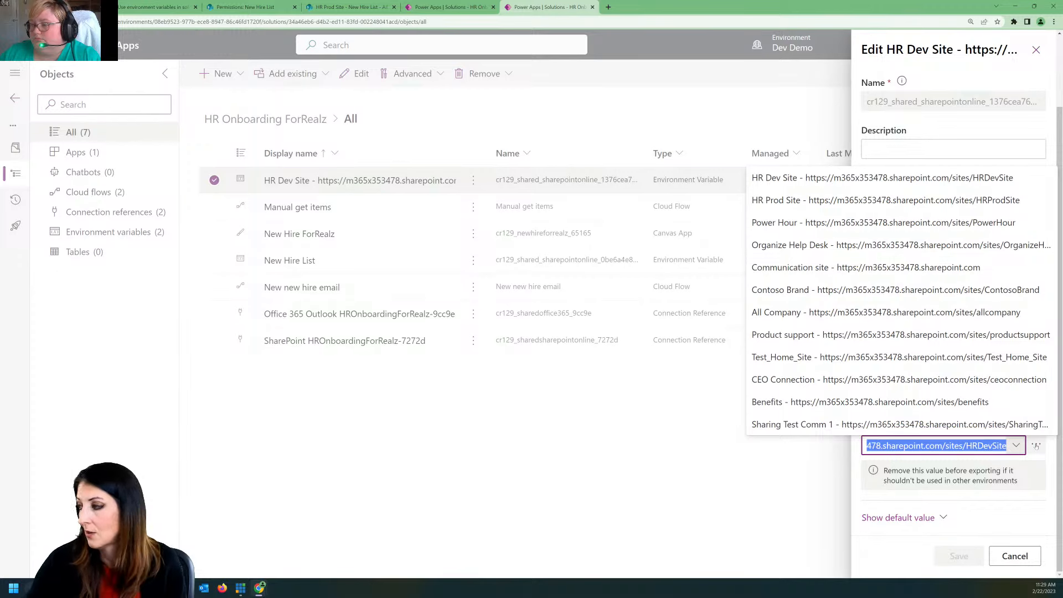
pyautogui.click(1036, 447)
pyautogui.click(927, 465)
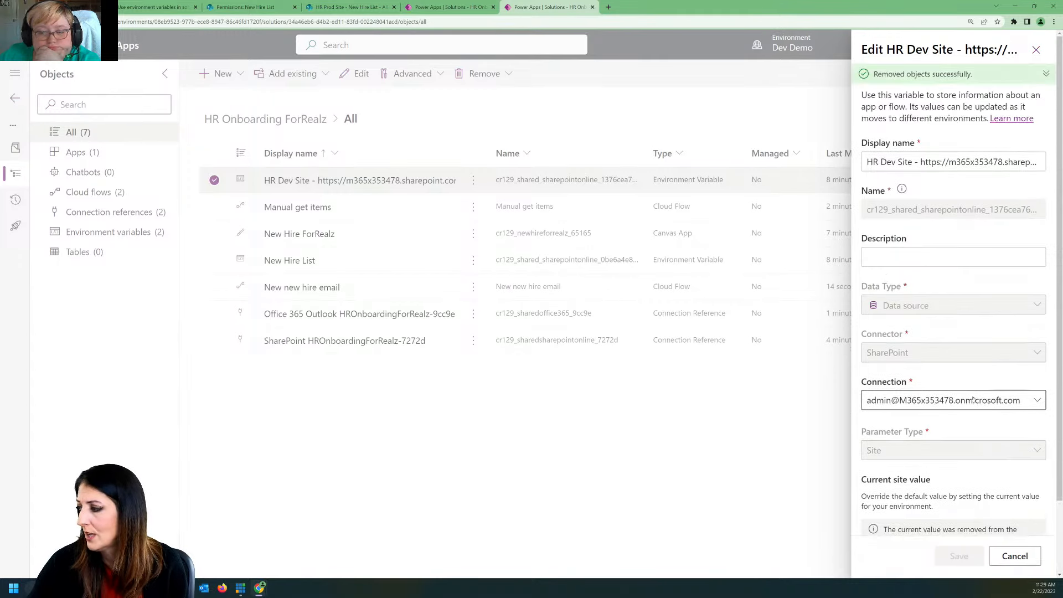
pyautogui.click(1016, 556)
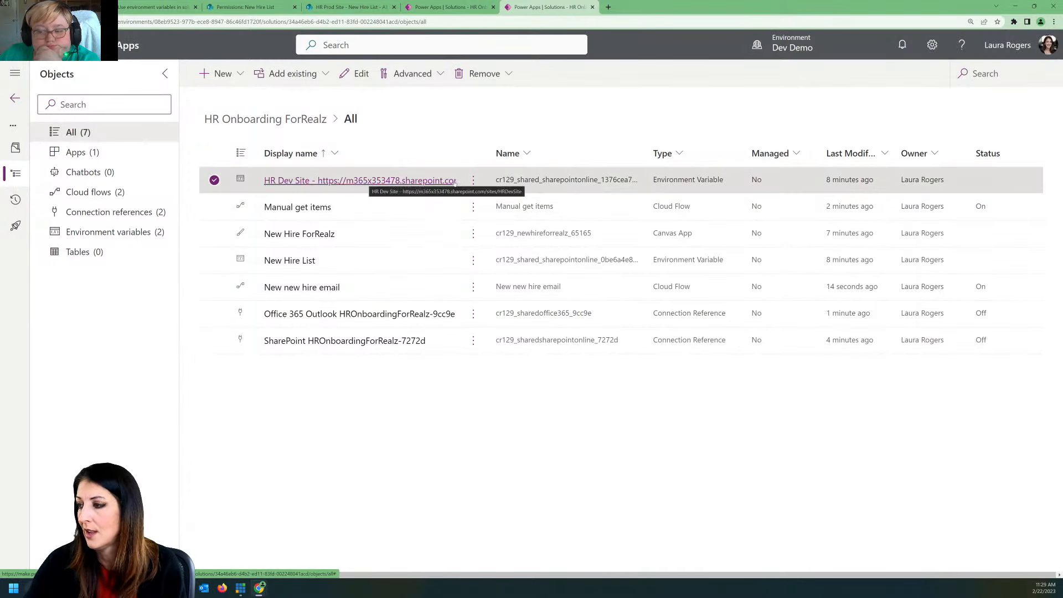
# Step: Remove the current list value of the New Hire List environment variable from this solution and close its editor
pyautogui.click(692, 269)
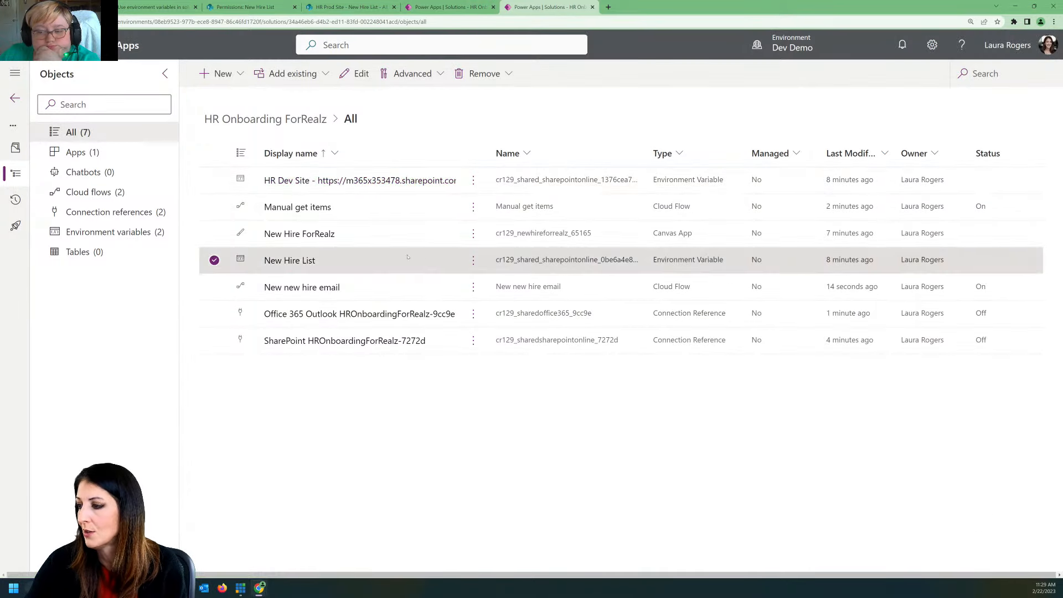
pyautogui.click(290, 260)
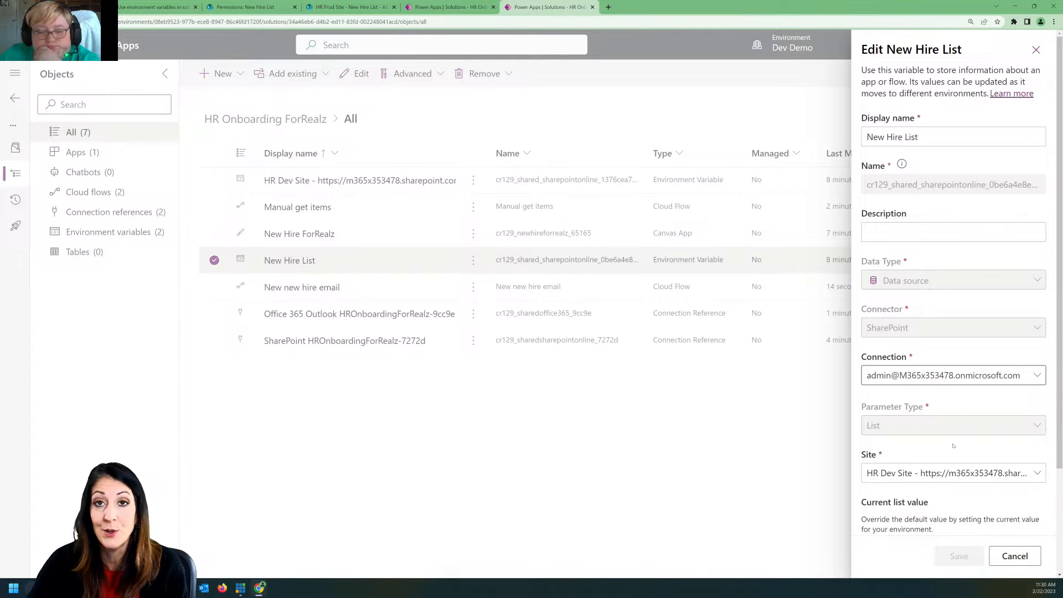
pyautogui.scroll(-3, 953, 445)
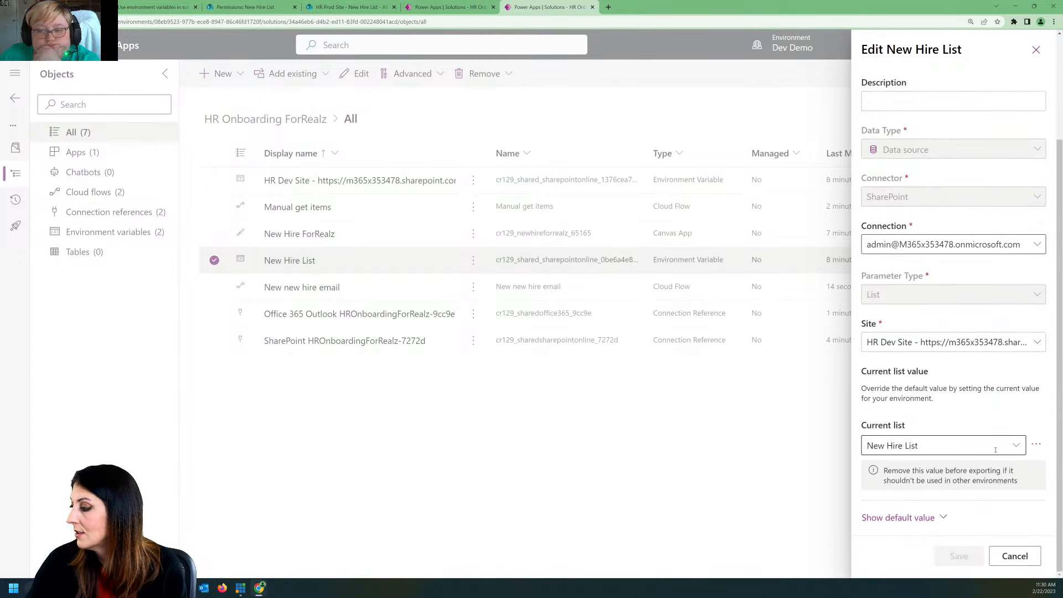
pyautogui.click(1036, 445)
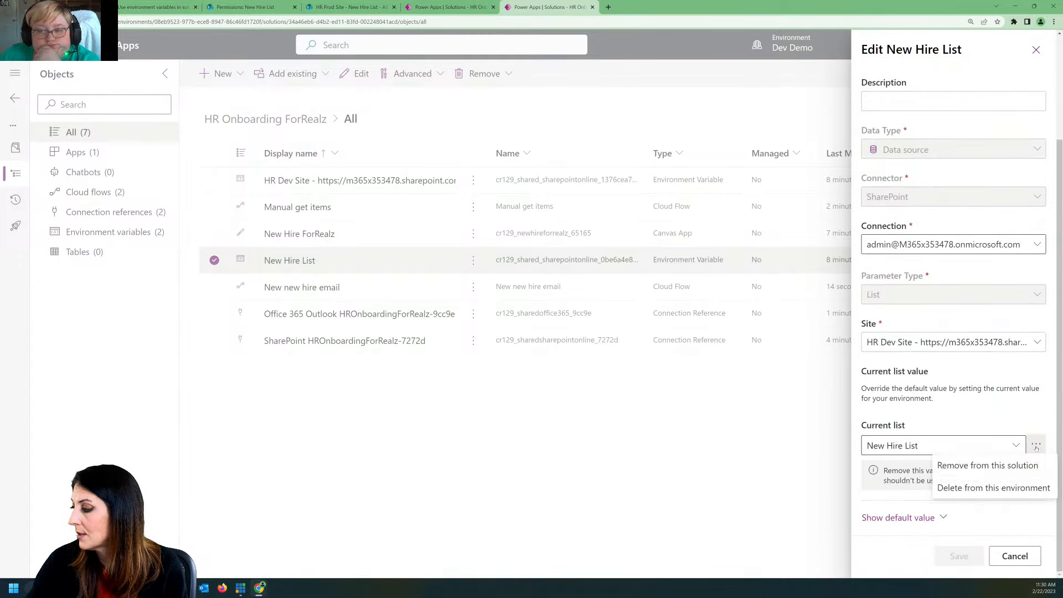
pyautogui.click(1008, 465)
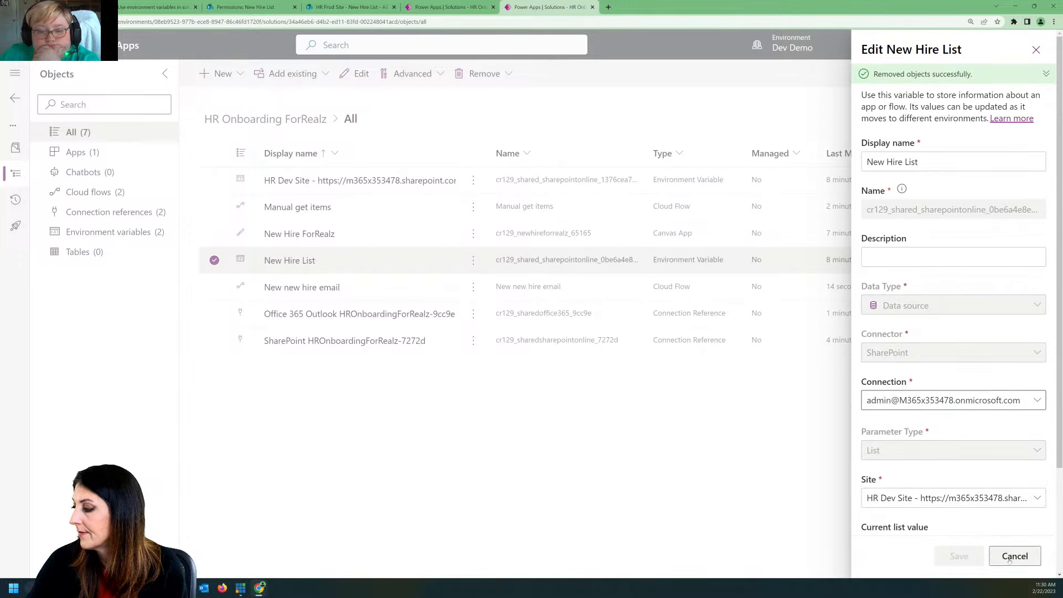
pyautogui.click(1036, 50)
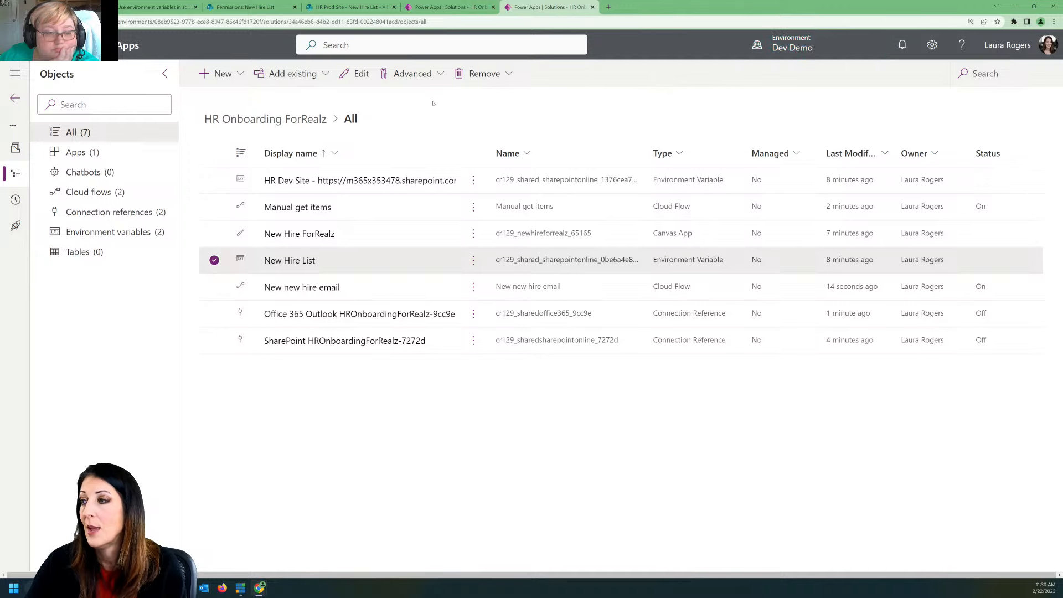
# Step: Publish all customizations with no object selected and return to the list of solutions
pyautogui.click(214, 259)
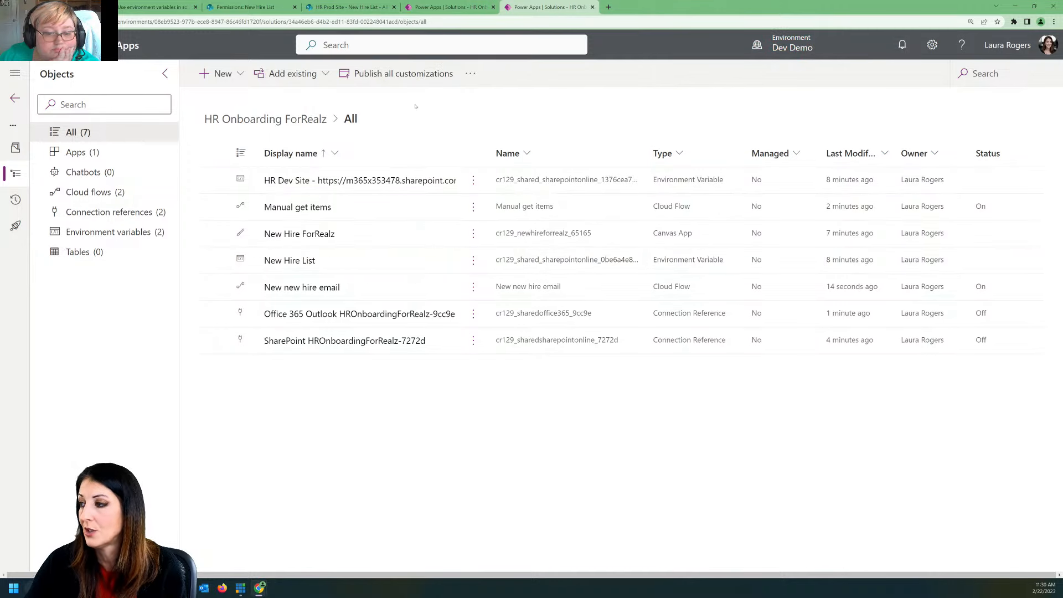
pyautogui.click(412, 74)
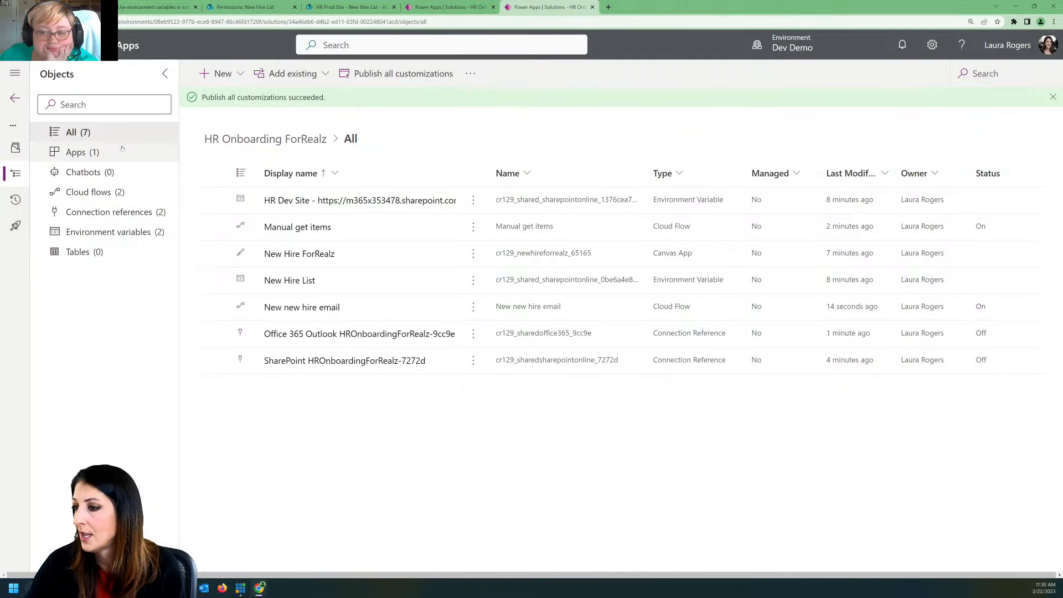
pyautogui.click(15, 98)
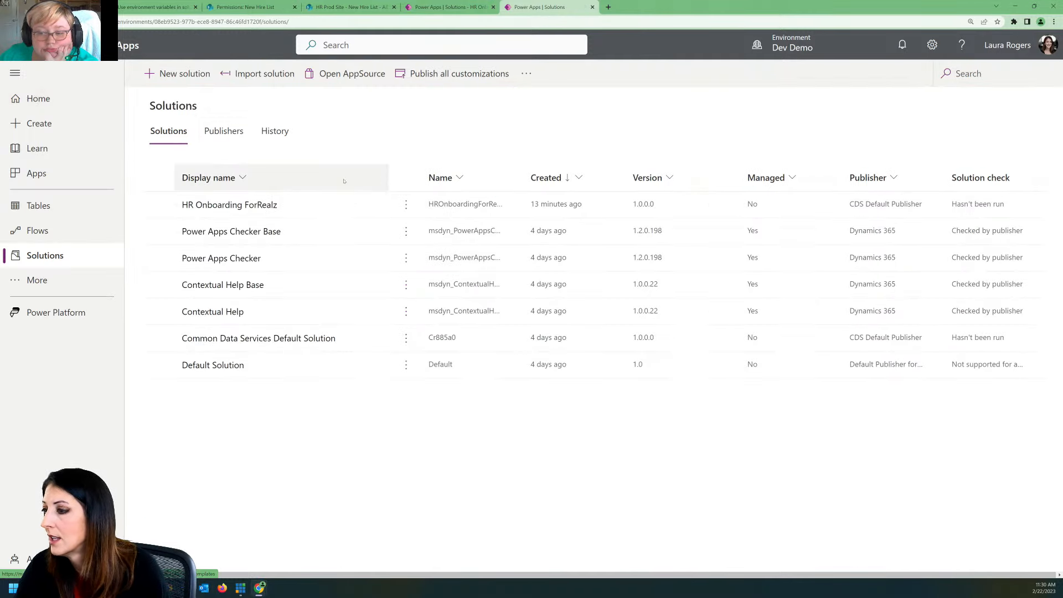
# Step: Export the HR Onboarding ForRealz solution as Unmanaged with version 1.0.0.1, publishing its changes first and skipping the issue check
pyautogui.click(405, 205)
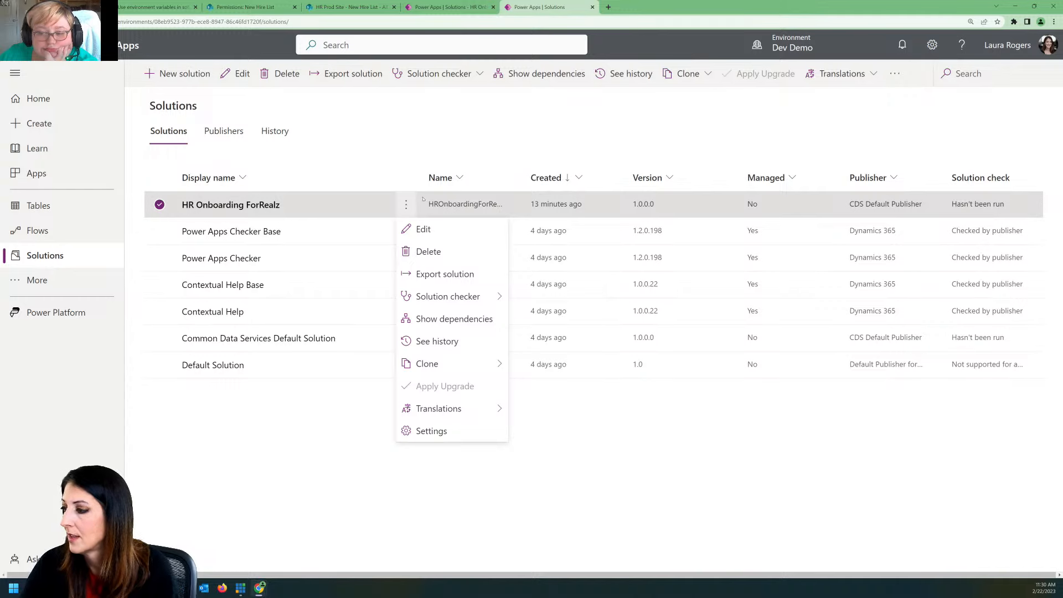
pyautogui.click(455, 274)
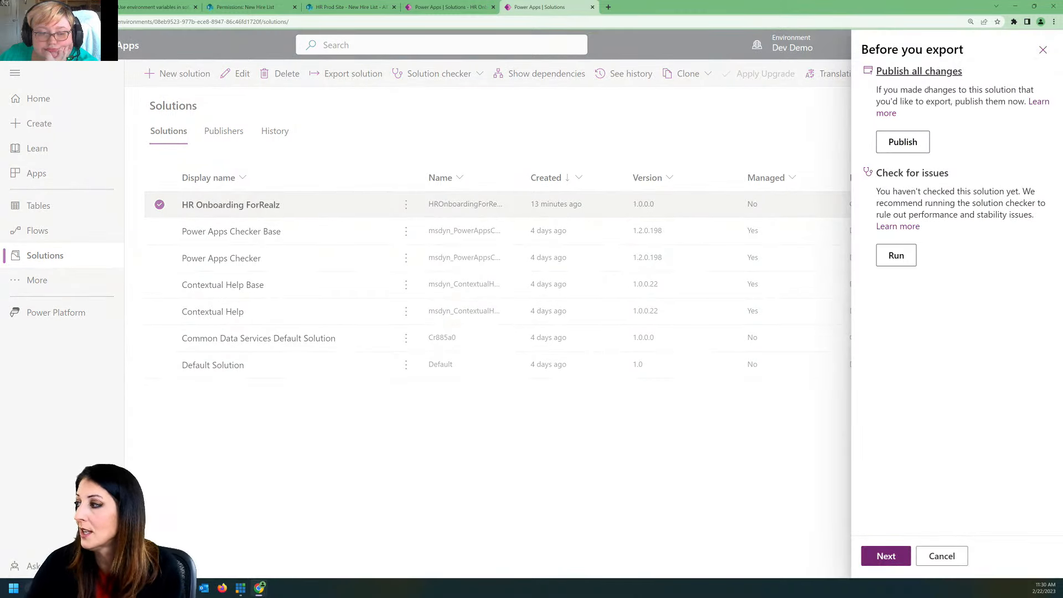
pyautogui.click(894, 144)
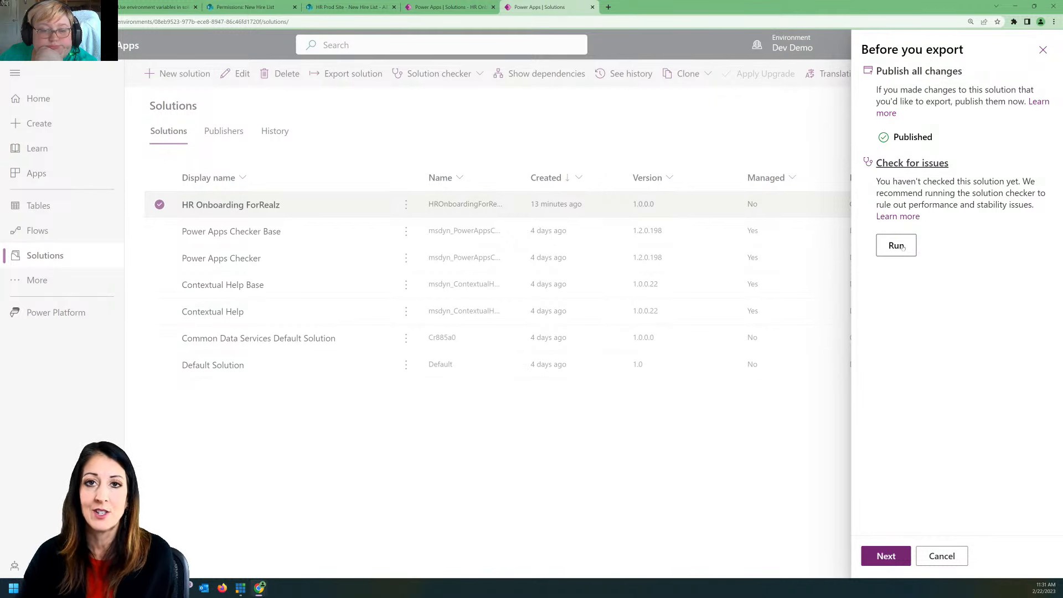
pyautogui.click(886, 556)
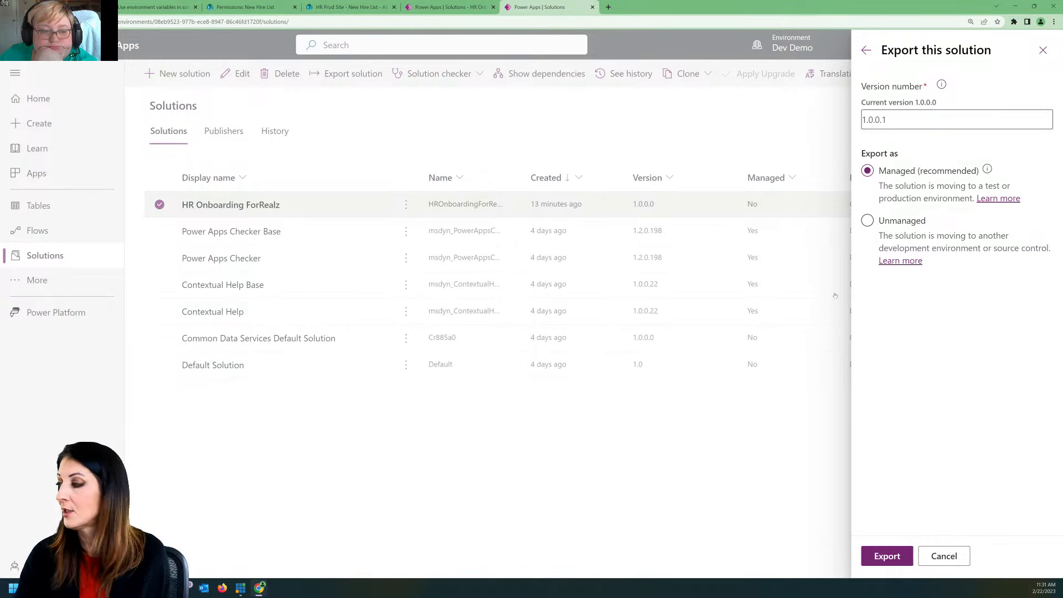
pyautogui.click(891, 217)
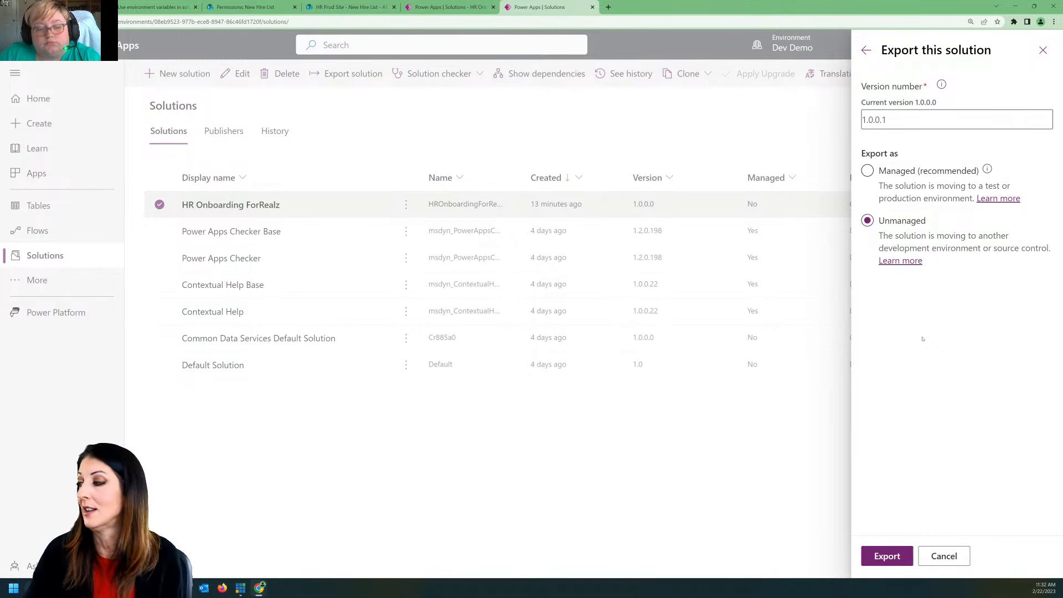
pyautogui.click(886, 557)
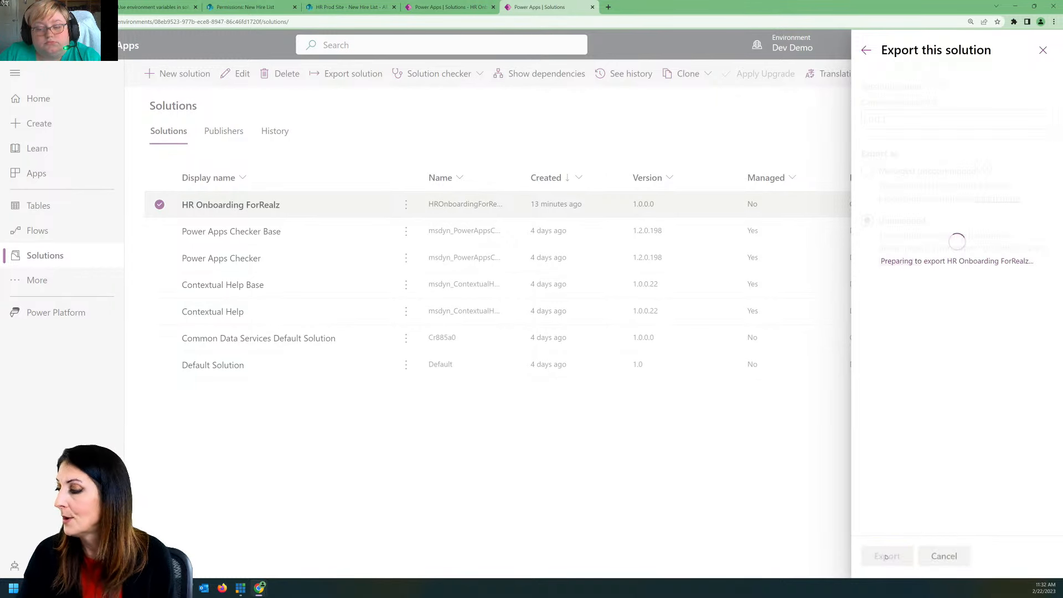
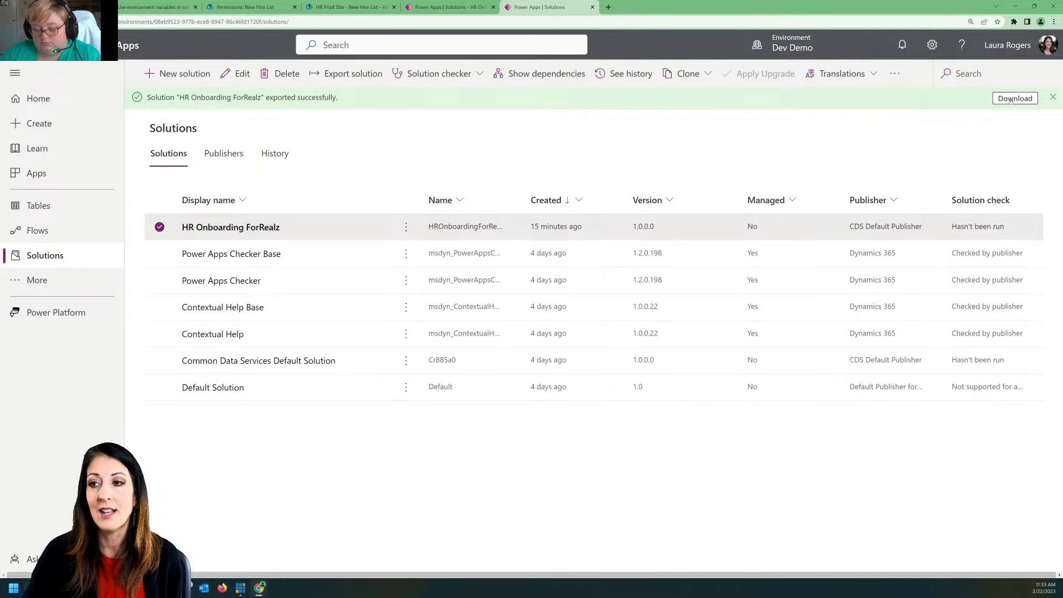
# Step: Download the exported HR Onboarding ForRealz solution and switch to the Contoso (default) environment
pyautogui.click(1011, 99)
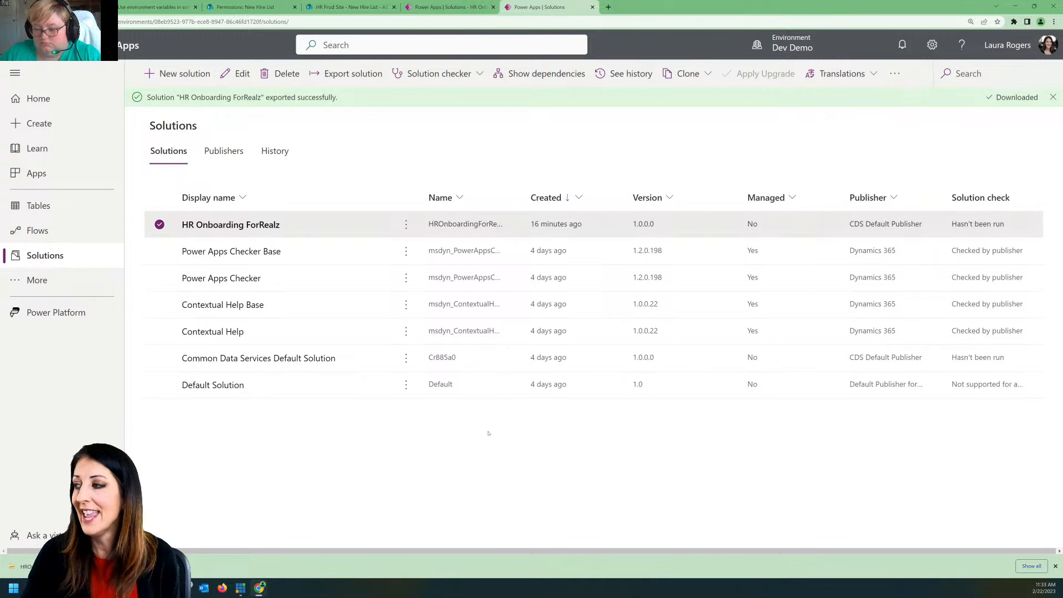
pyautogui.click(792, 44)
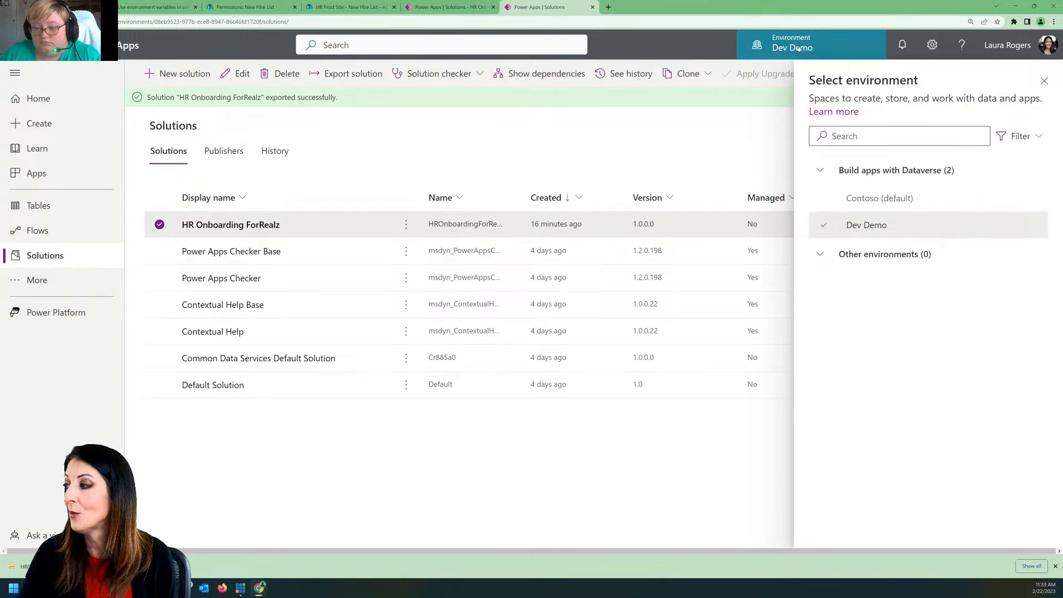
pyautogui.click(883, 199)
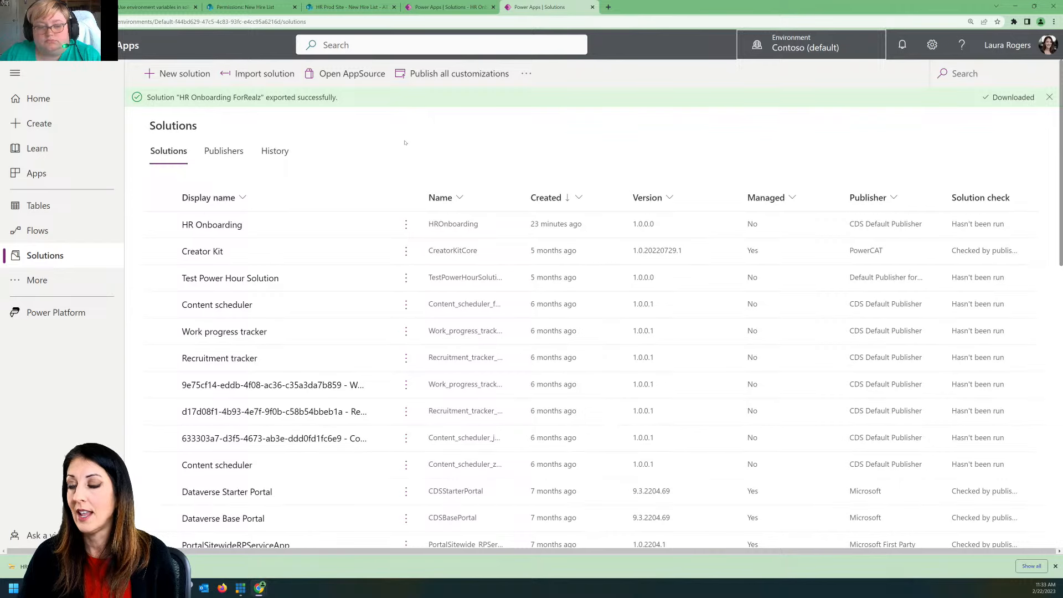
# Step: Start importing HROnboardingForRealz_1_0_0_1.zip from the Downloads folder and accept its solution details with the advanced settings untouched
pyautogui.click(256, 74)
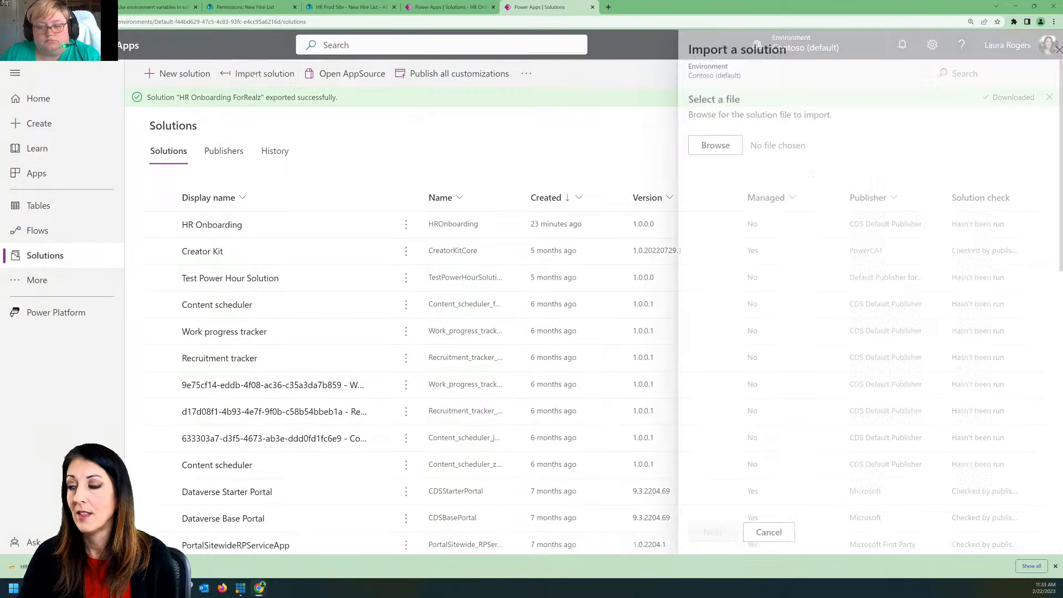
pyautogui.click(699, 145)
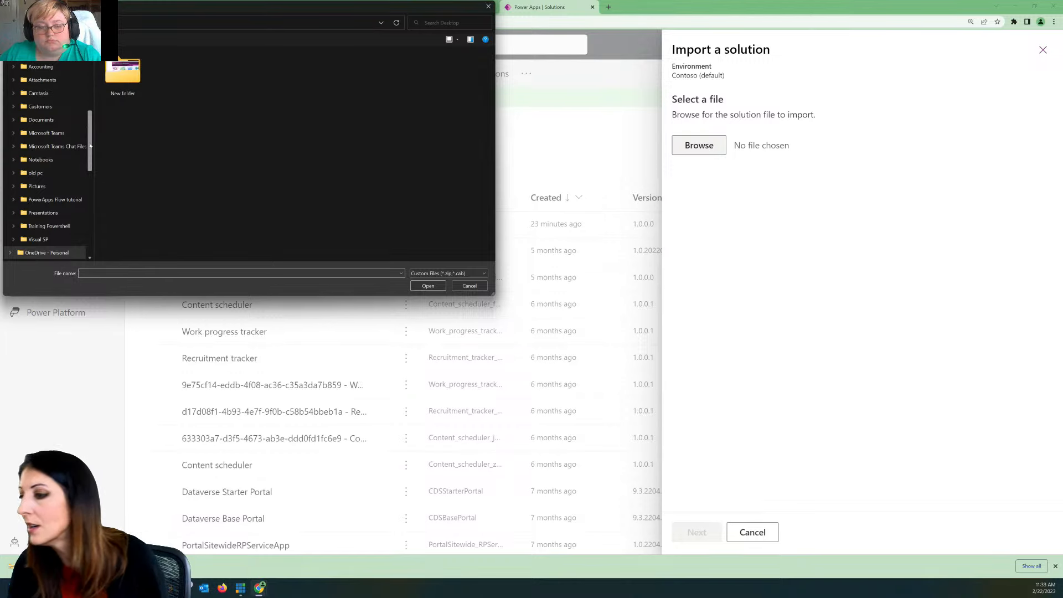
pyautogui.scroll(-3, 73, 121)
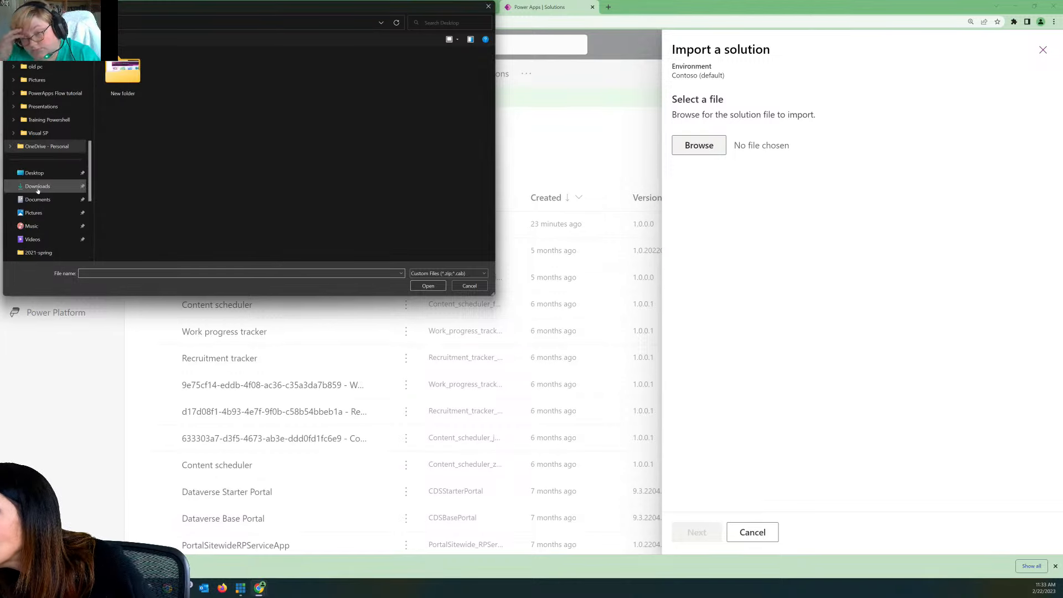
pyautogui.click(37, 186)
pyautogui.click(123, 86)
pyautogui.click(428, 286)
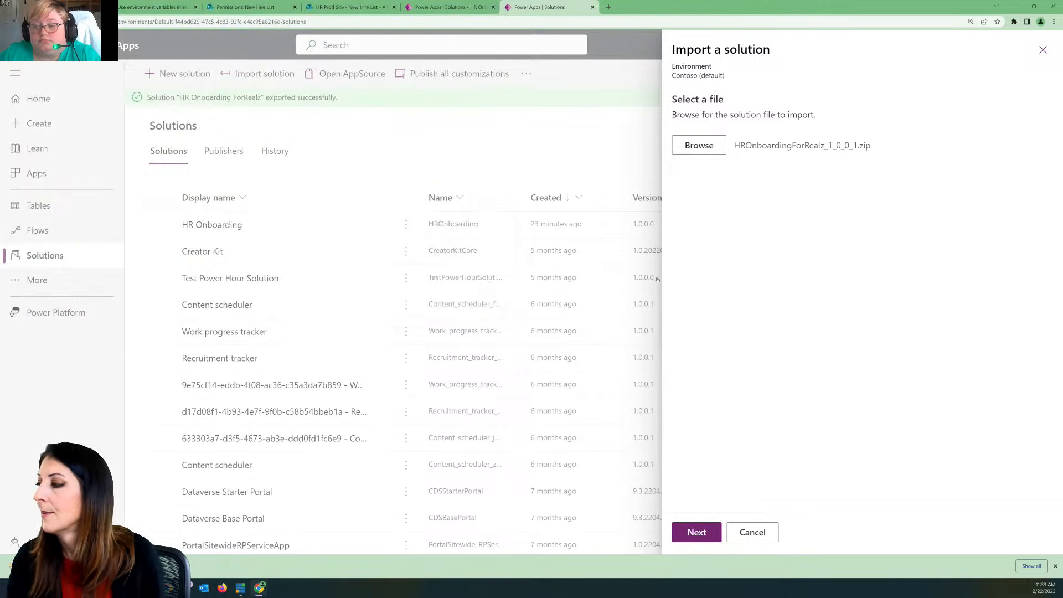
pyautogui.click(696, 533)
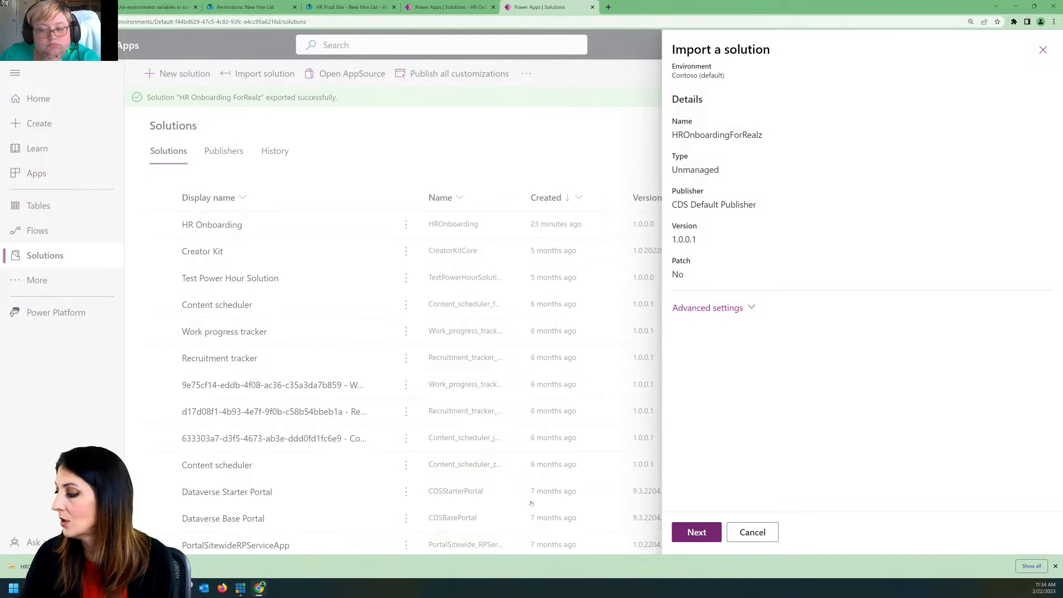
pyautogui.click(697, 533)
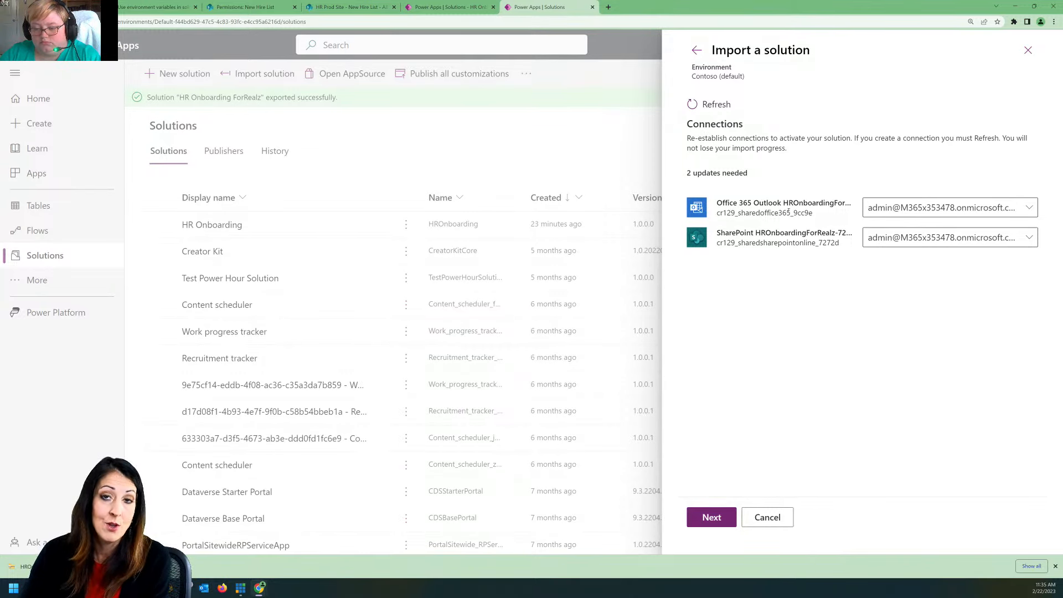
# Step: Use the existing admin account connections for both Office 365 Outlook and SharePoint and continue to the environment variables
pyautogui.click(1031, 208)
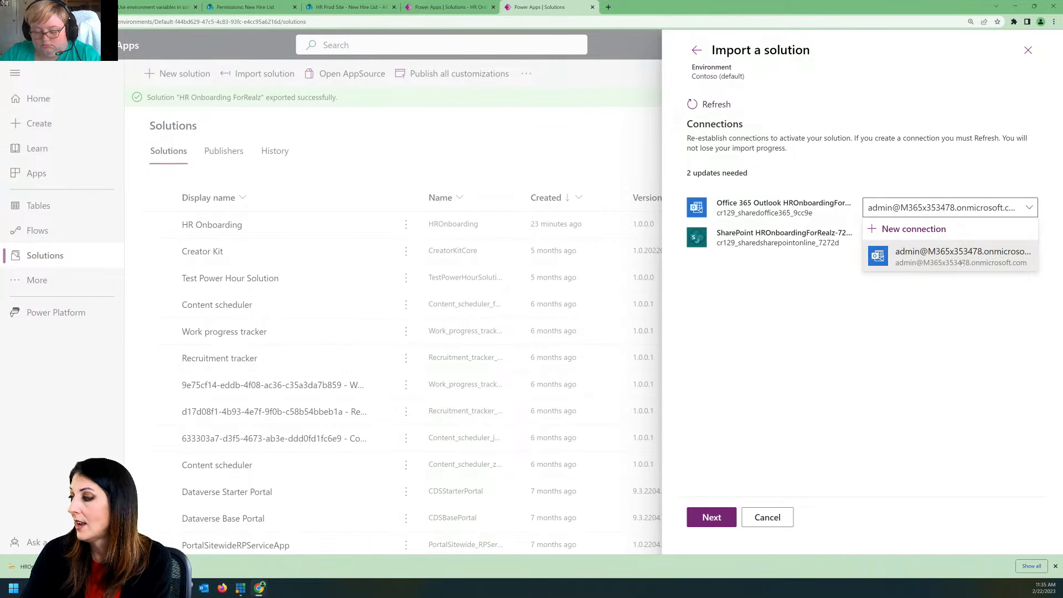
pyautogui.click(968, 171)
pyautogui.click(965, 238)
pyautogui.click(965, 276)
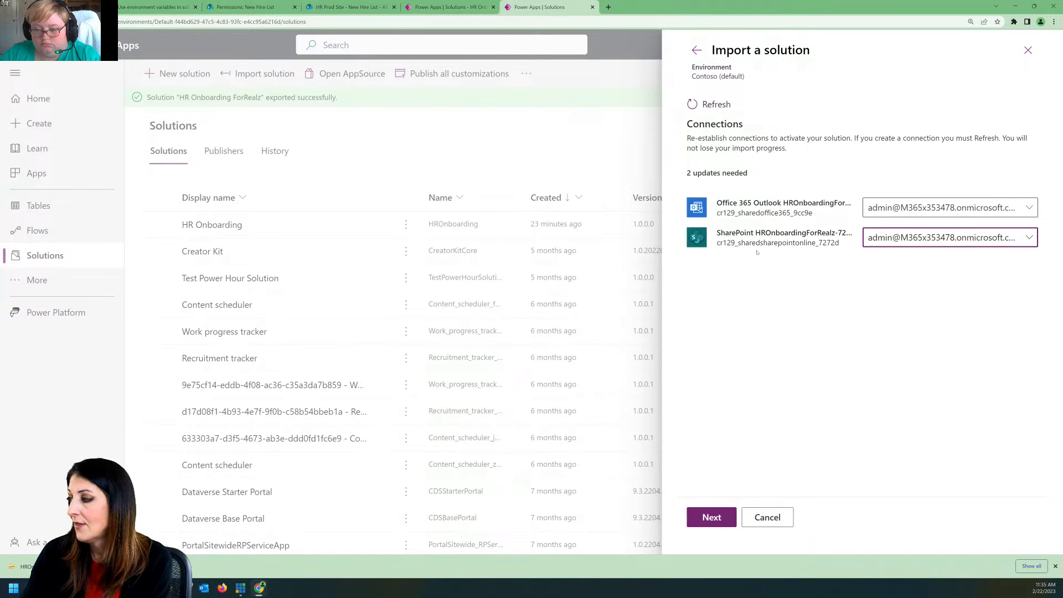
pyautogui.click(930, 238)
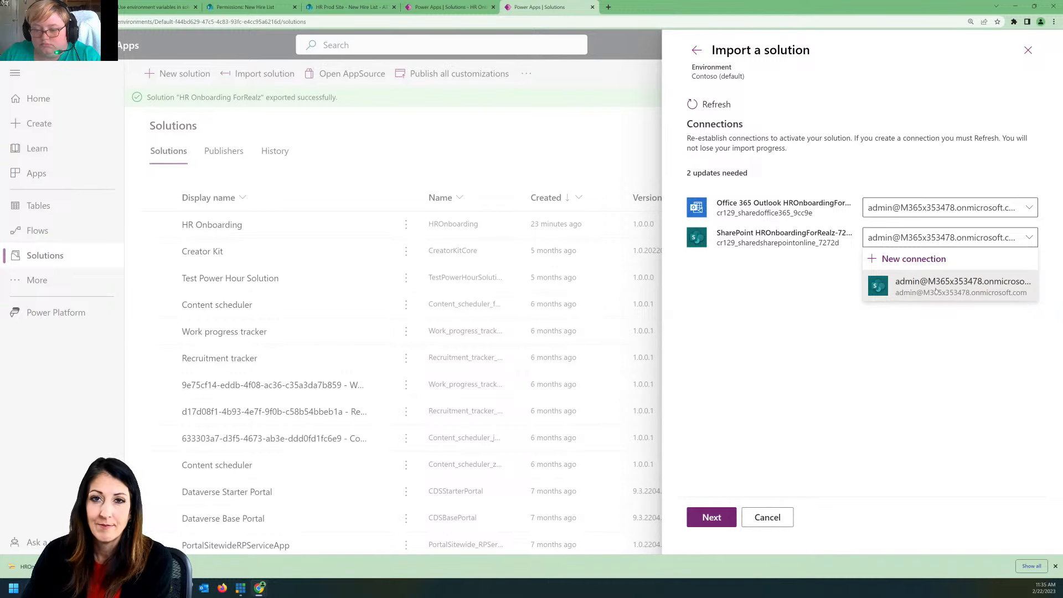
pyautogui.click(759, 320)
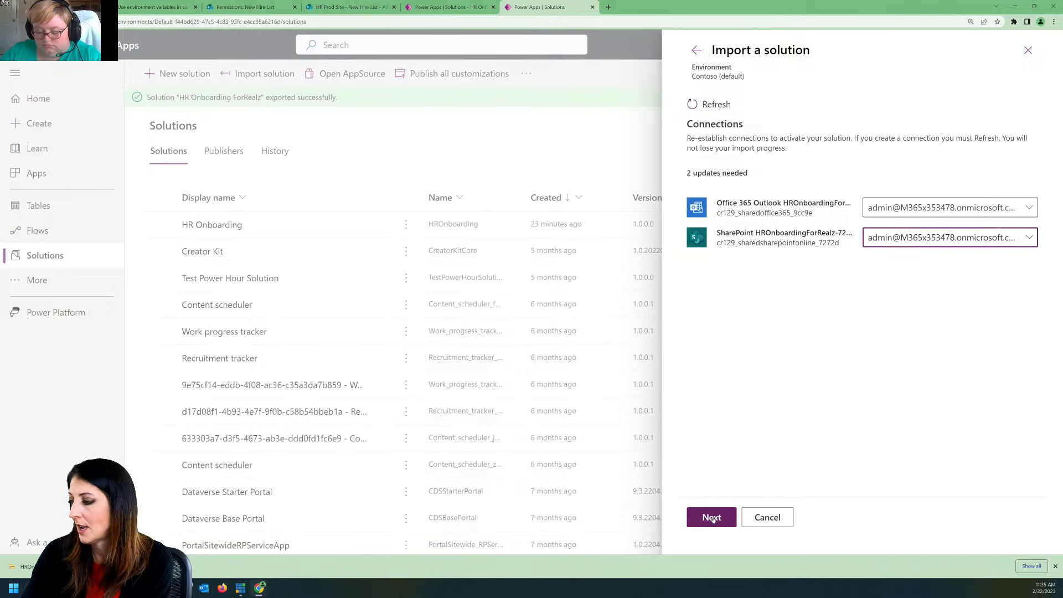
pyautogui.click(712, 517)
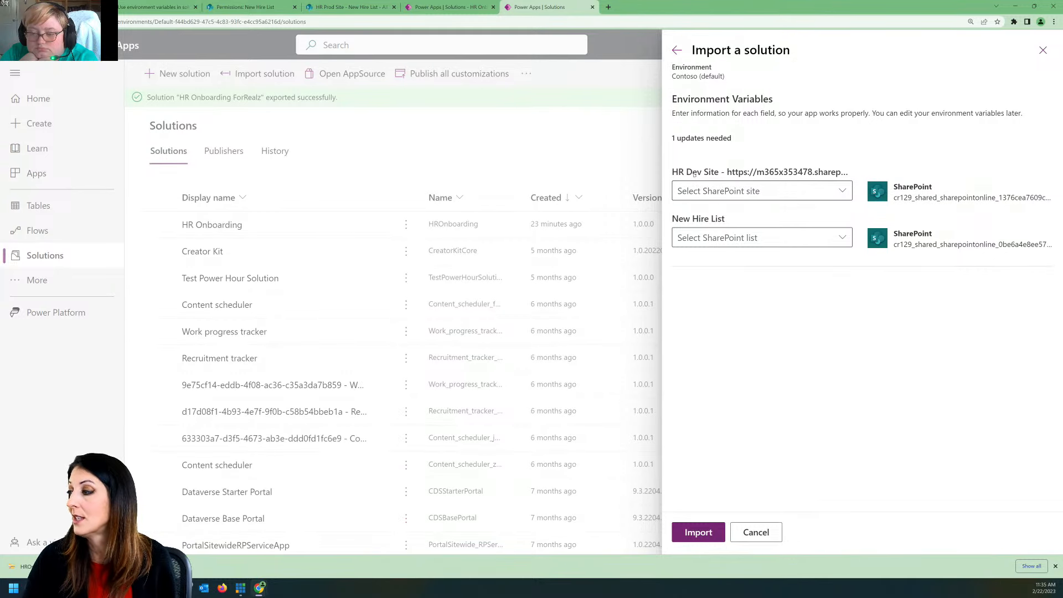
# Step: Set the HR Dev Site variable to HR Prod Site and New Hire List to New Hire List, and import the solution
pyautogui.click(839, 192)
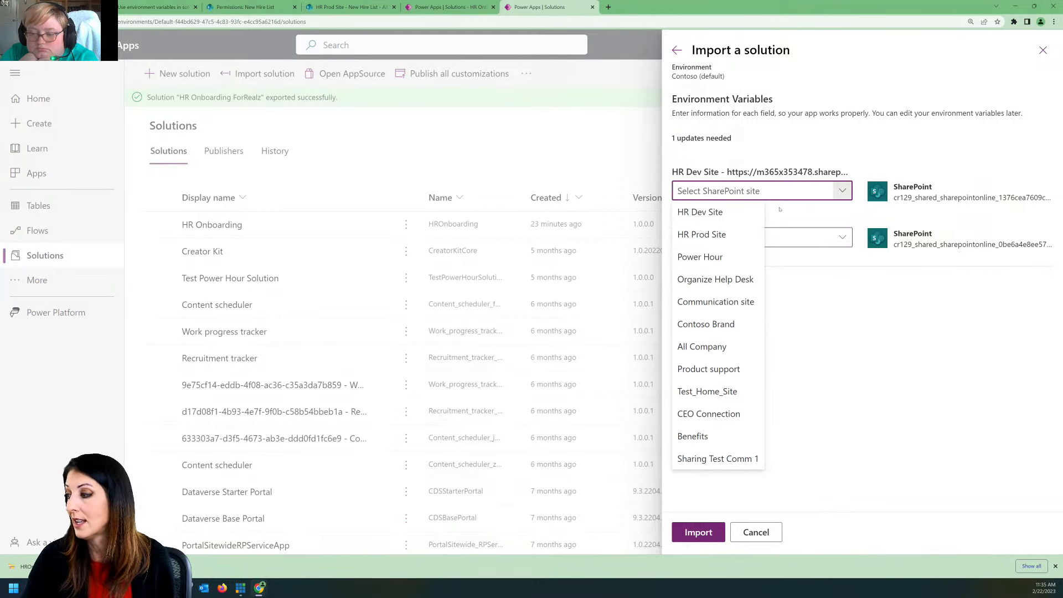
pyautogui.click(714, 234)
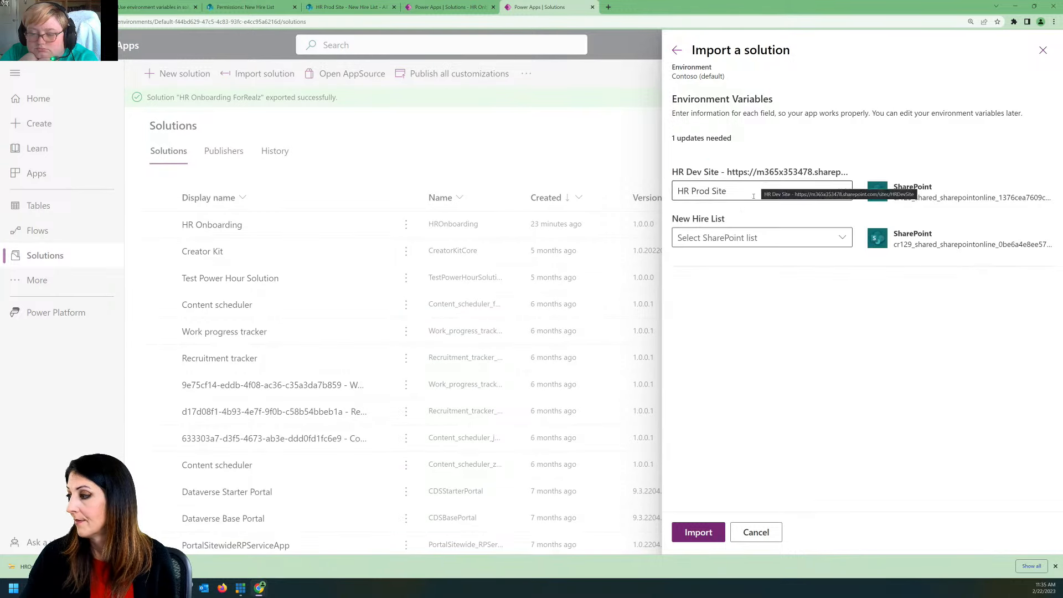
pyautogui.click(841, 238)
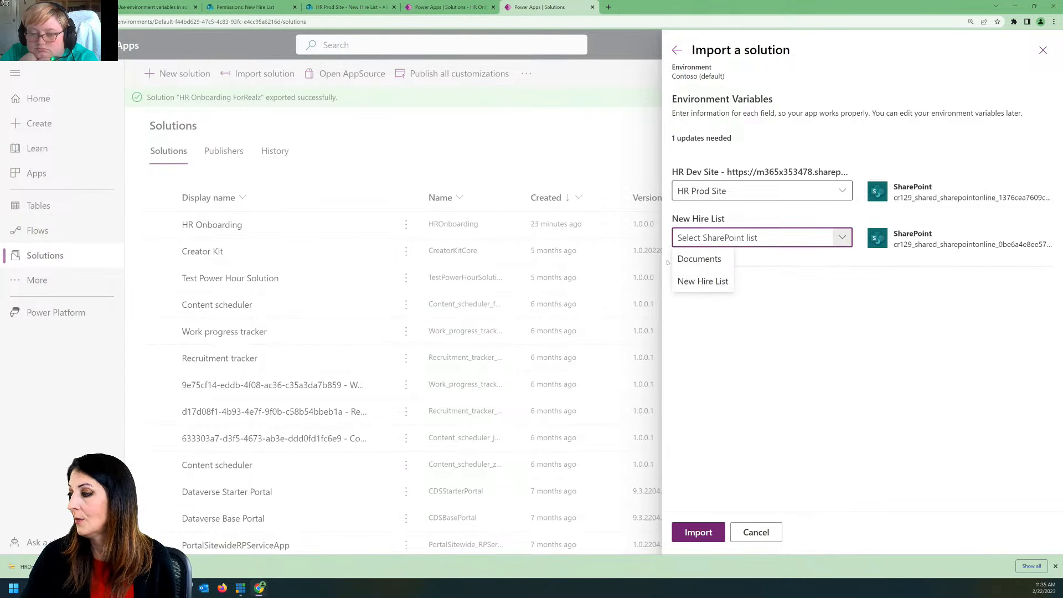
pyautogui.click(702, 283)
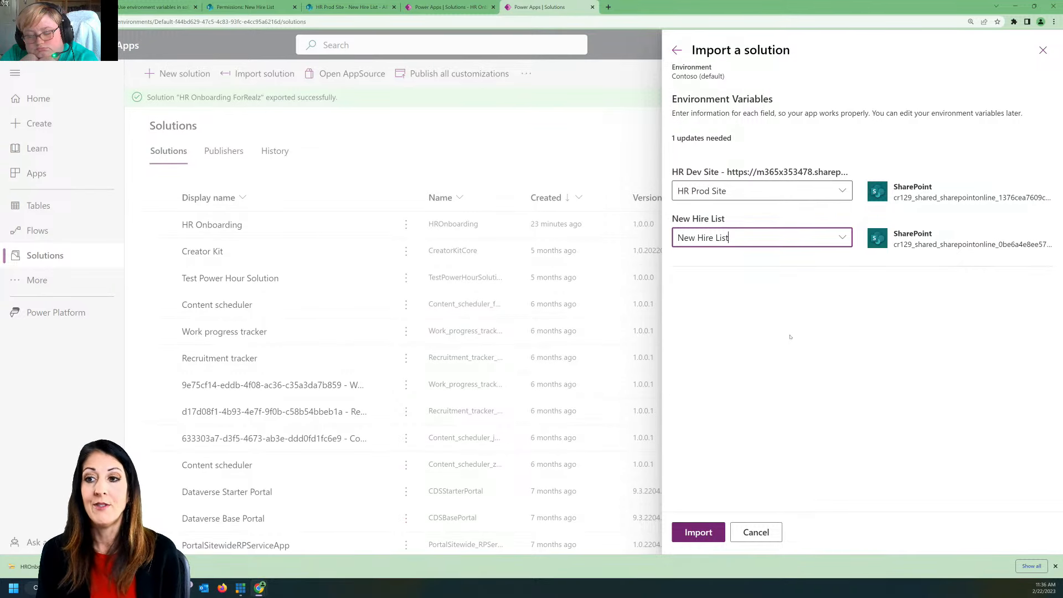
pyautogui.click(699, 533)
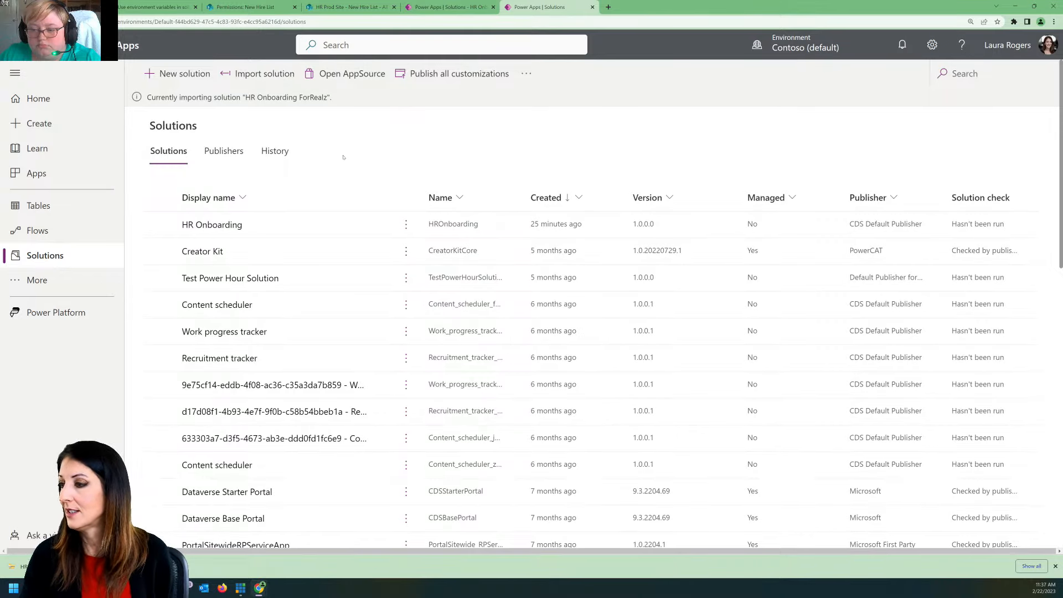
# Step: Reload the list of solutions by way of the home page and open the imported HR Onboarding ForRealz solution
pyautogui.click(54, 103)
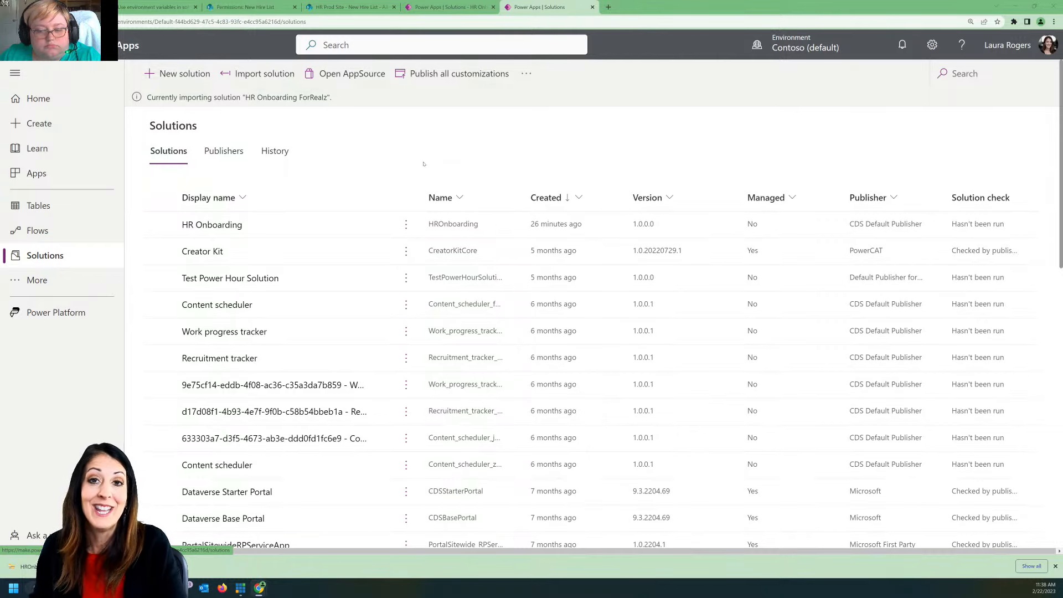
pyautogui.click(38, 98)
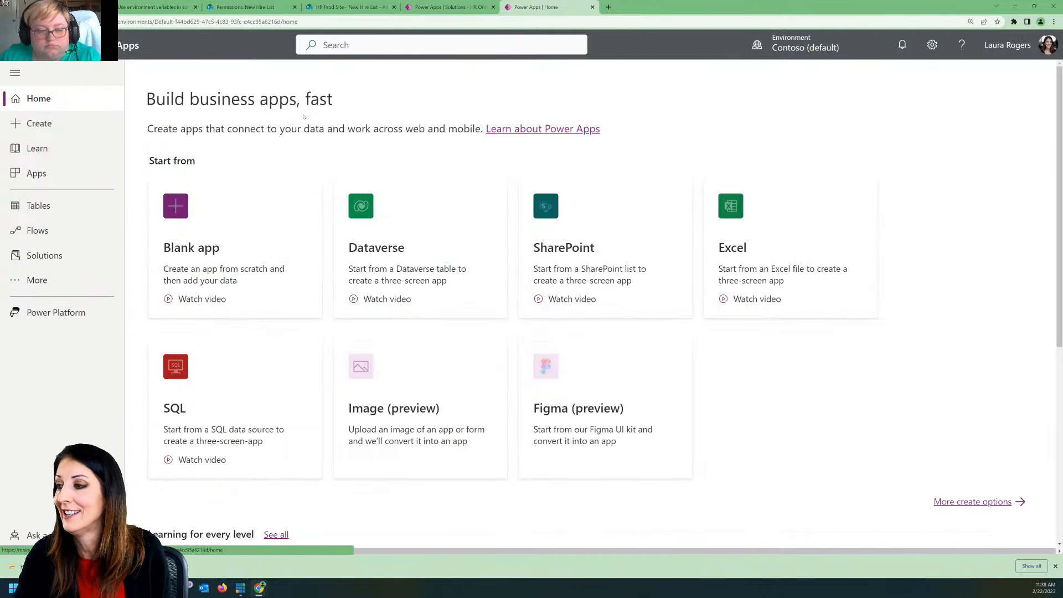
pyautogui.click(92, 255)
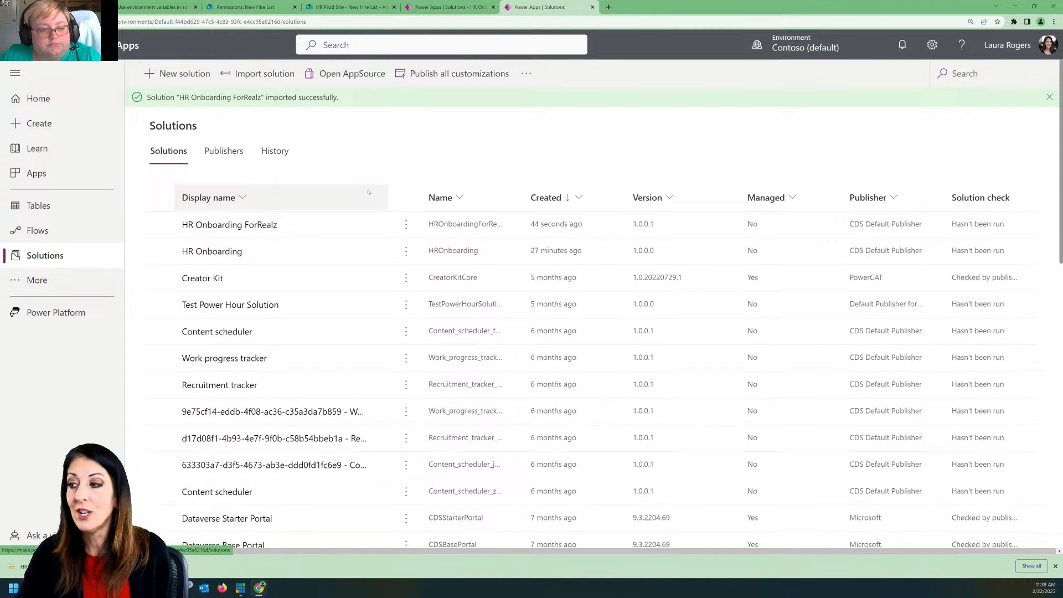
pyautogui.click(232, 225)
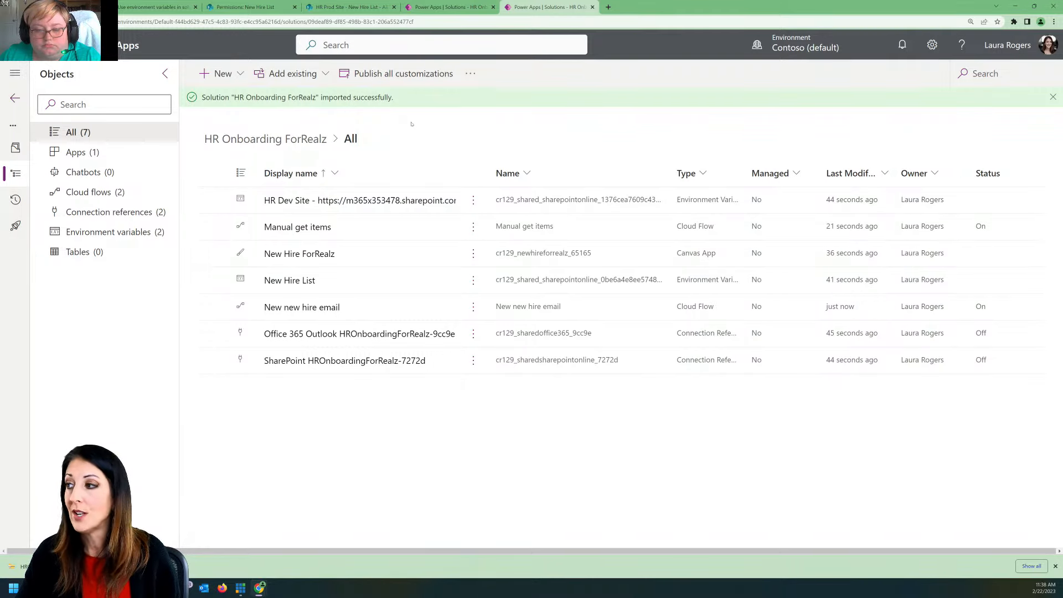
# Step: View the New Hire List on the HR Prod Site in SharePoint, and return to the Contoso list of solutions
pyautogui.click(346, 7)
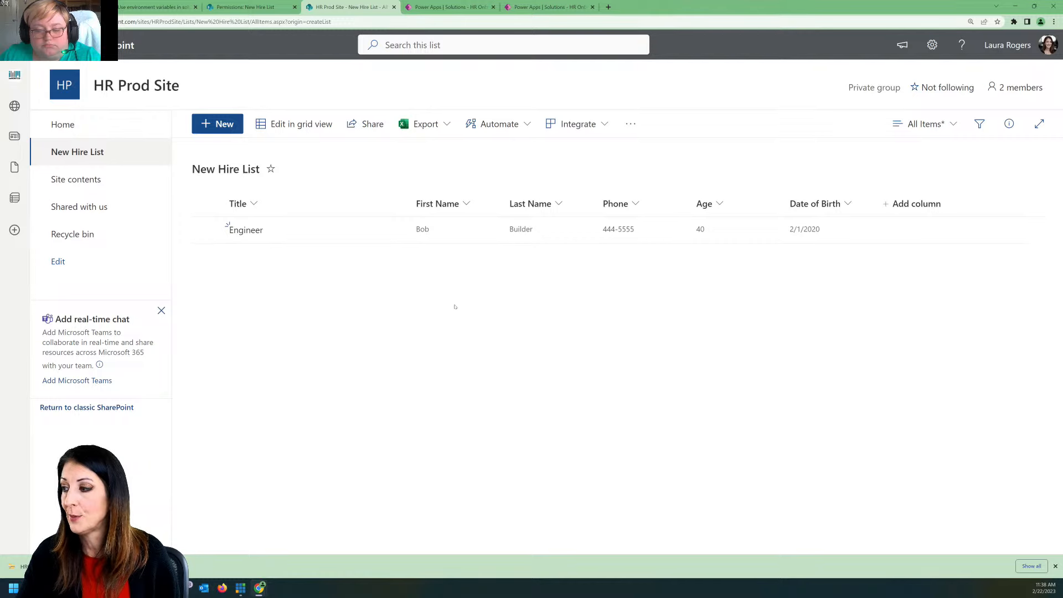
pyautogui.click(549, 7)
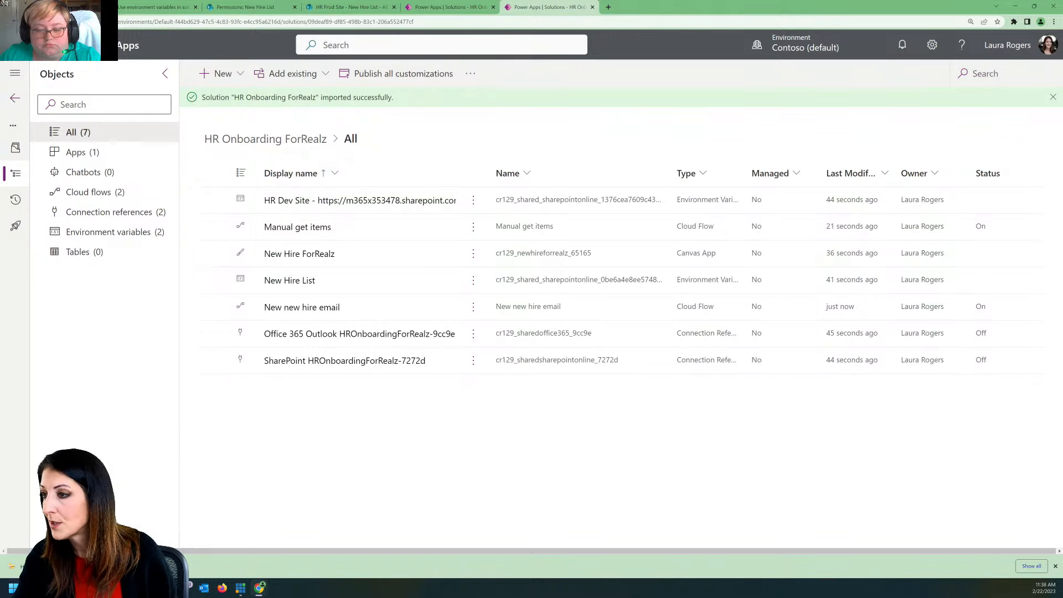
pyautogui.click(15, 98)
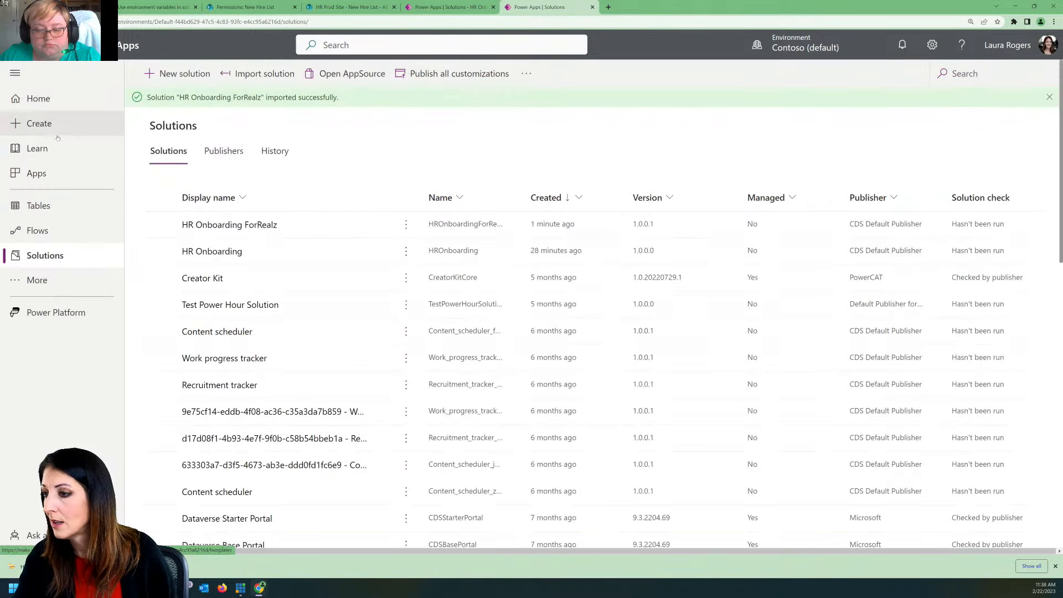
# Step: Run the New Hire ForRealz app in Contoso (default), check which list items it shows, and close it
pyautogui.click(36, 173)
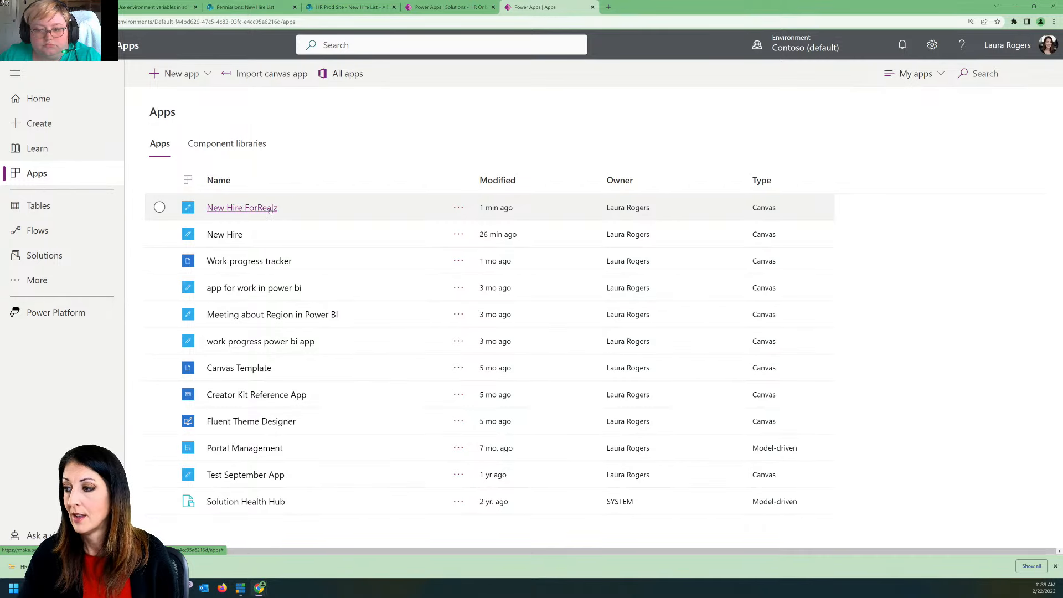
pyautogui.click(270, 209)
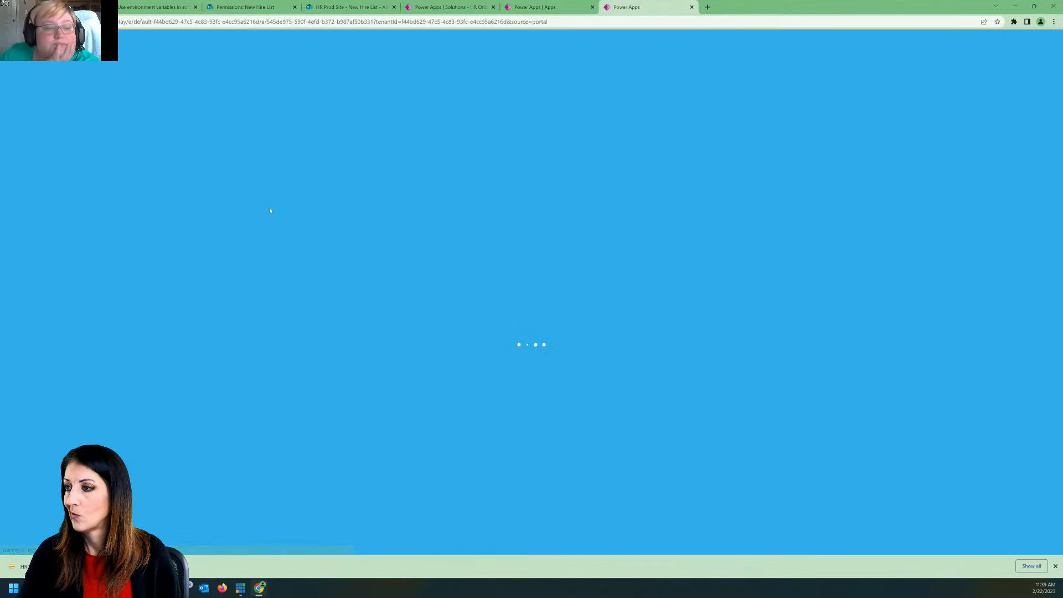
pyautogui.click(357, 6)
pyautogui.click(609, 6)
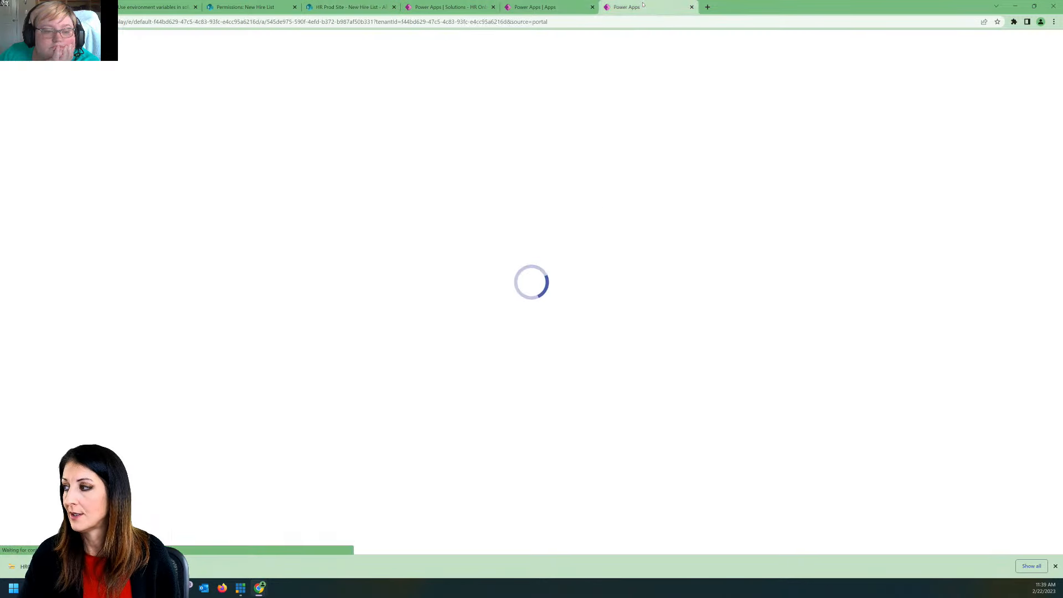
pyautogui.click(556, 375)
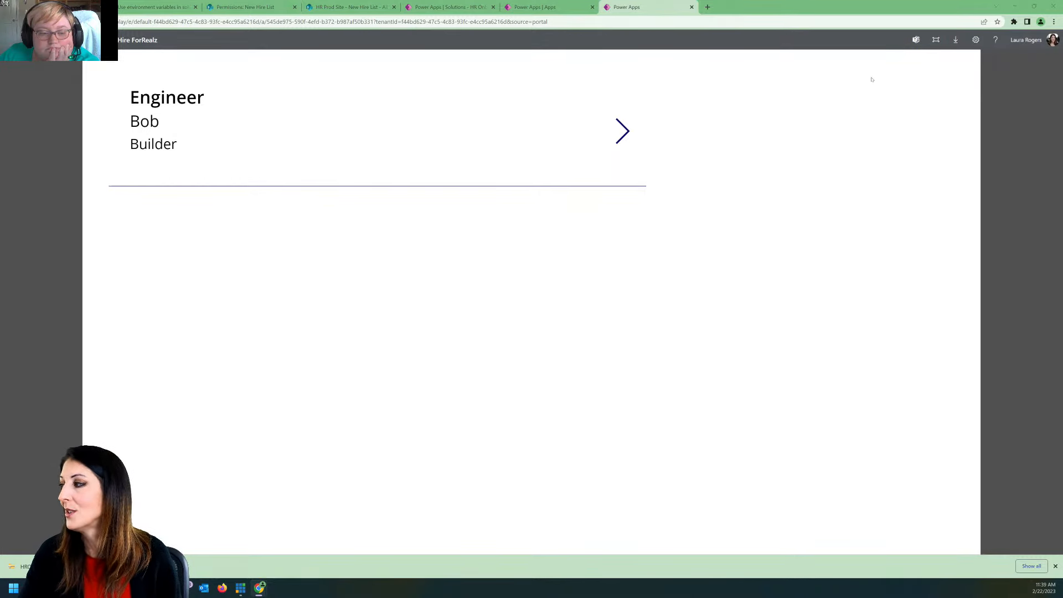
pyautogui.click(692, 7)
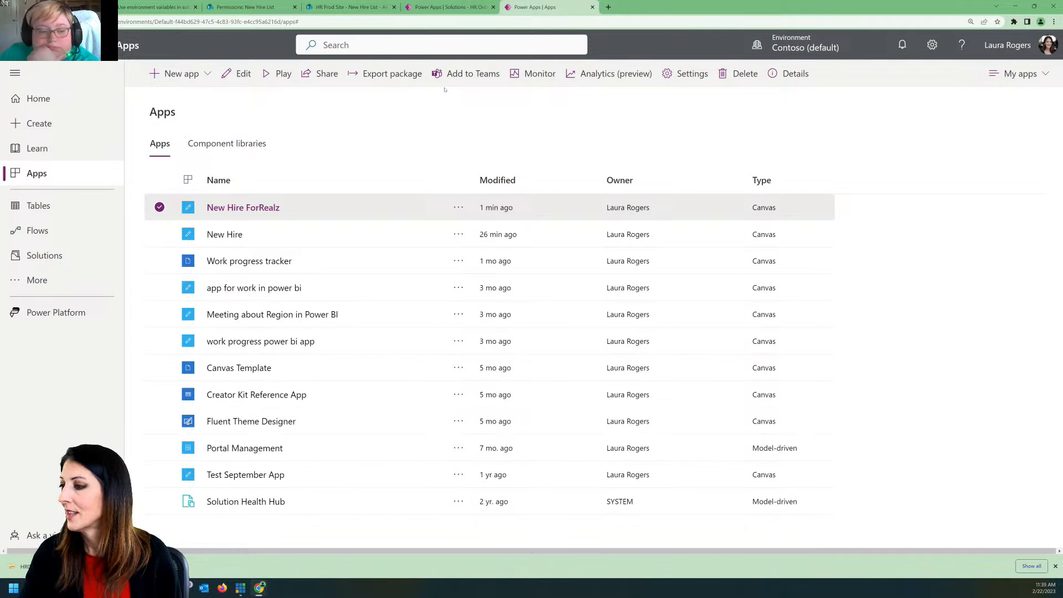
# Step: Switch back to the Dev Demo environment from the list of solutions and show its apps
pyautogui.click(67, 257)
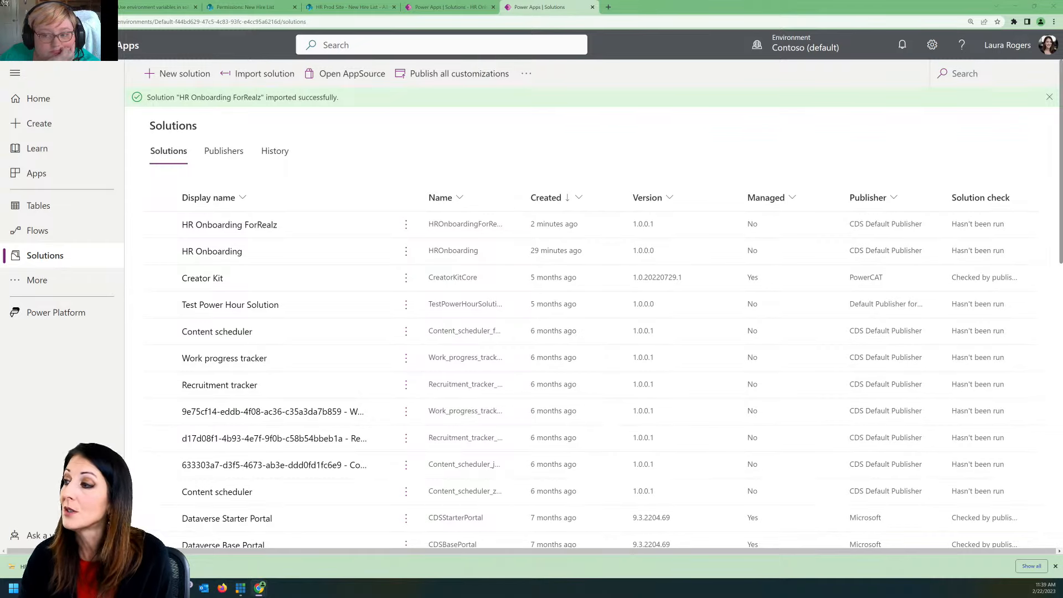
pyautogui.click(803, 45)
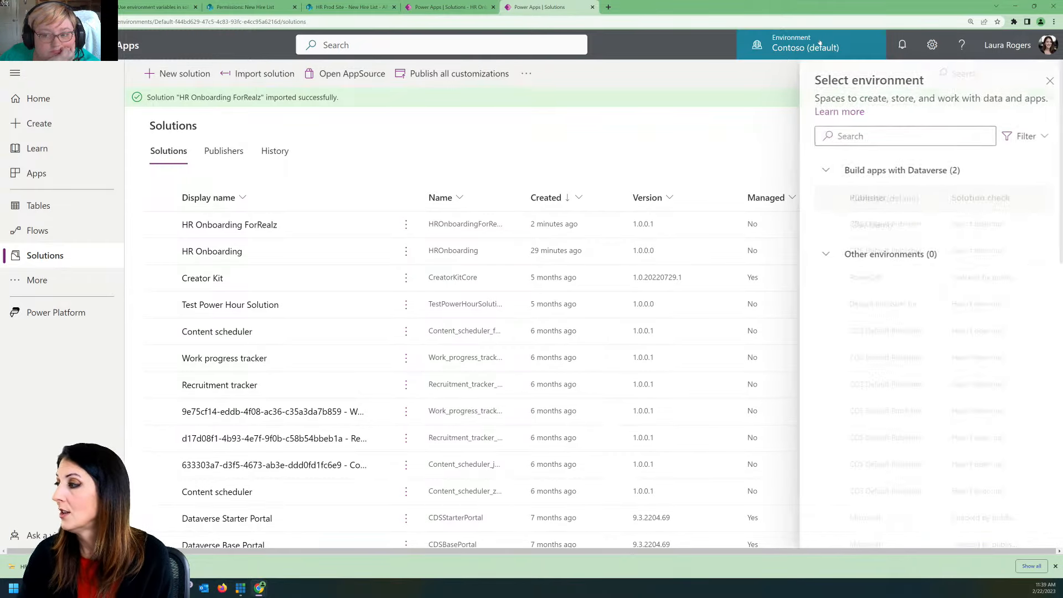
pyautogui.click(867, 225)
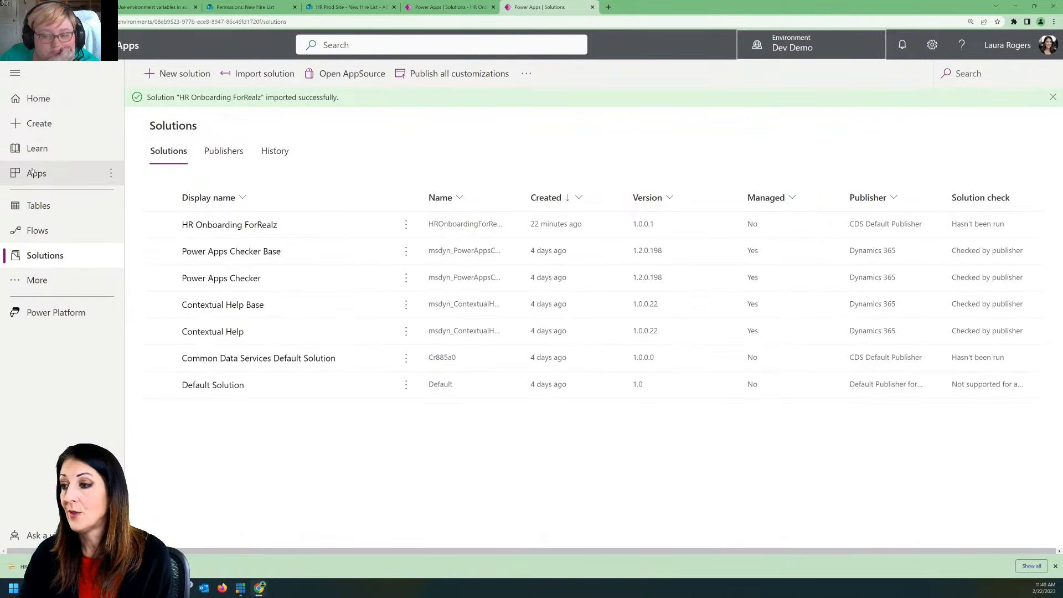
pyautogui.click(56, 176)
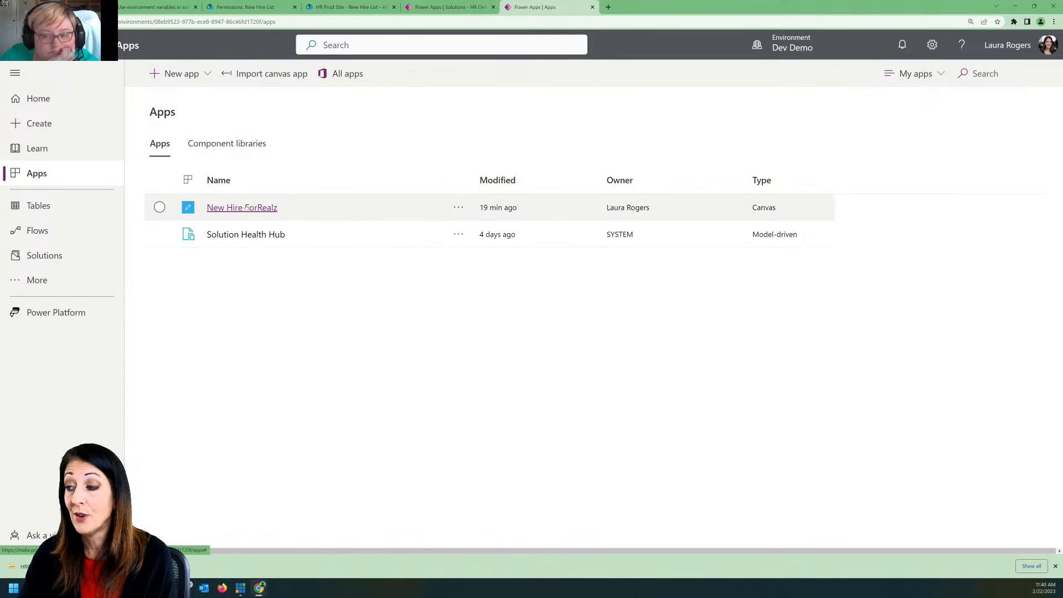
# Step: Run the New Hire ForRealz app in Dev Demo, check which list items it shows, and close it
pyautogui.click(246, 207)
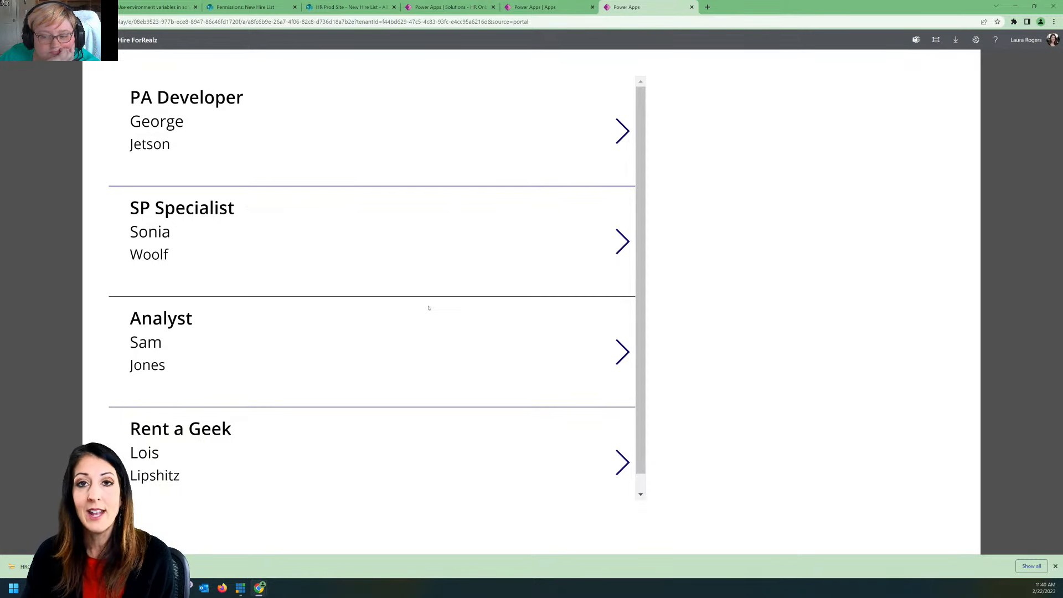
pyautogui.scroll(-1, 553, 208)
pyautogui.scroll(1, 532, 212)
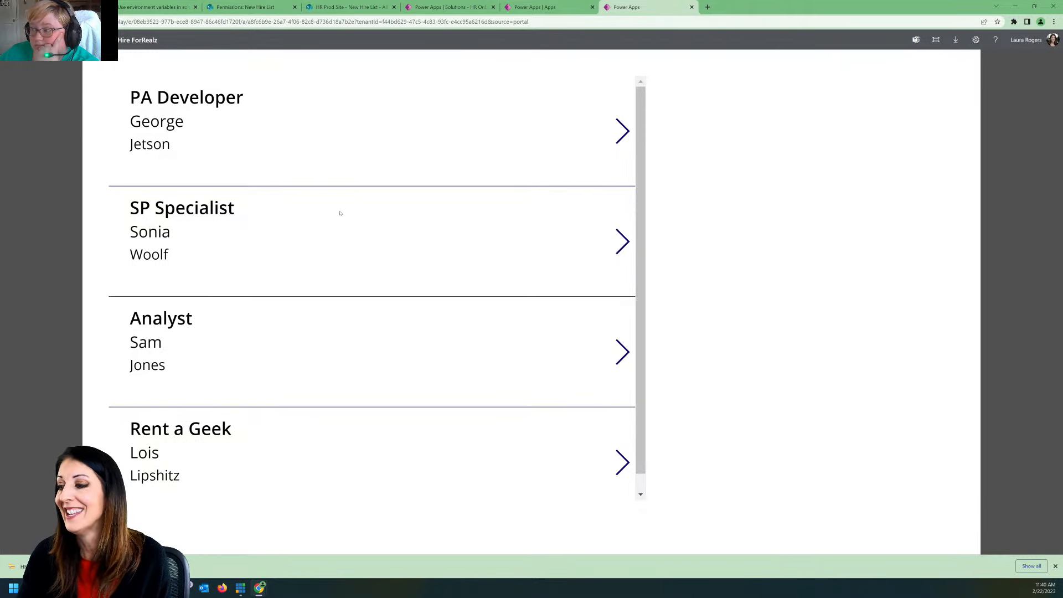
pyautogui.scroll(-1, 353, 306)
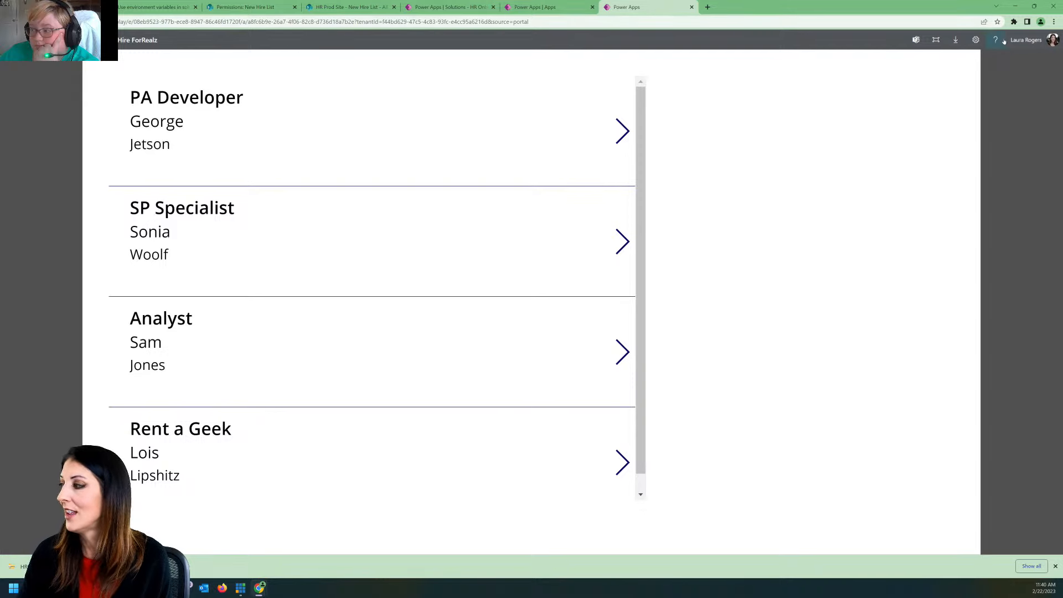
pyautogui.click(692, 6)
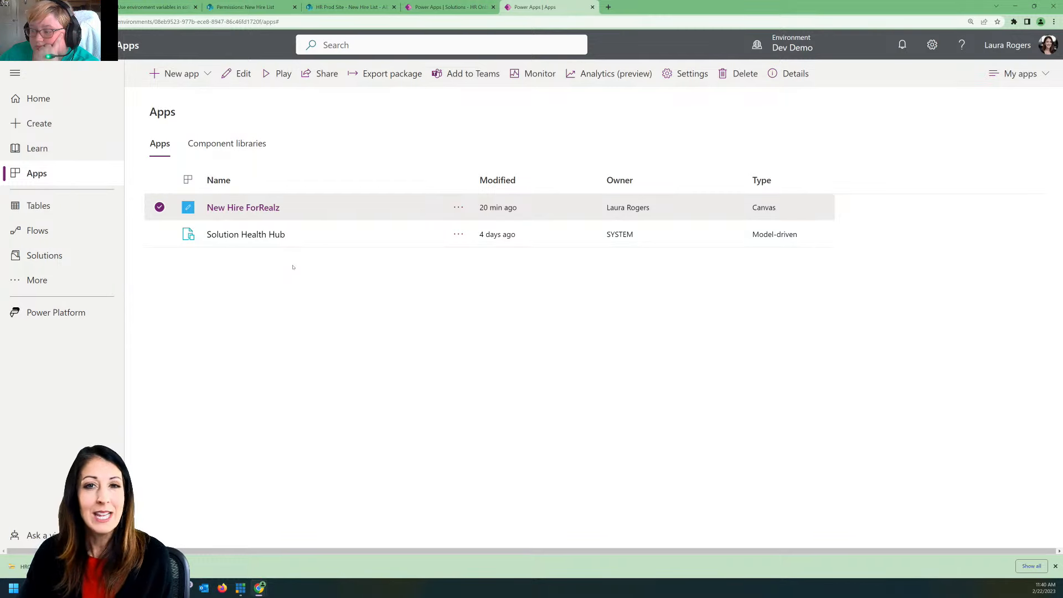
# Step: View the HR Dev Site environment variable in the HR Onboarding ForRealz solution, close its settings, and return to the list of solutions
pyautogui.click(83, 256)
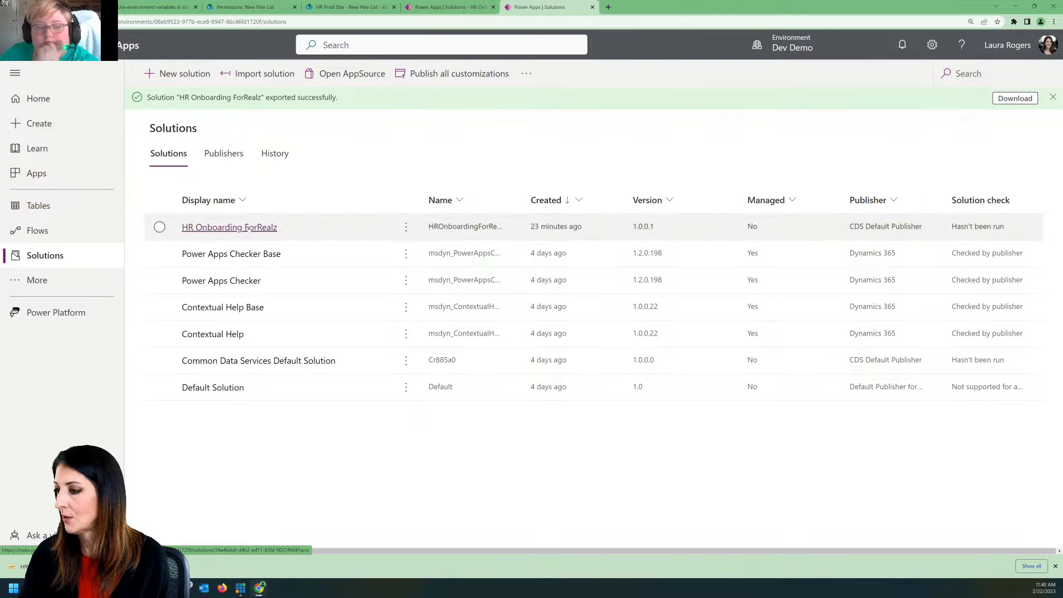
pyautogui.click(229, 227)
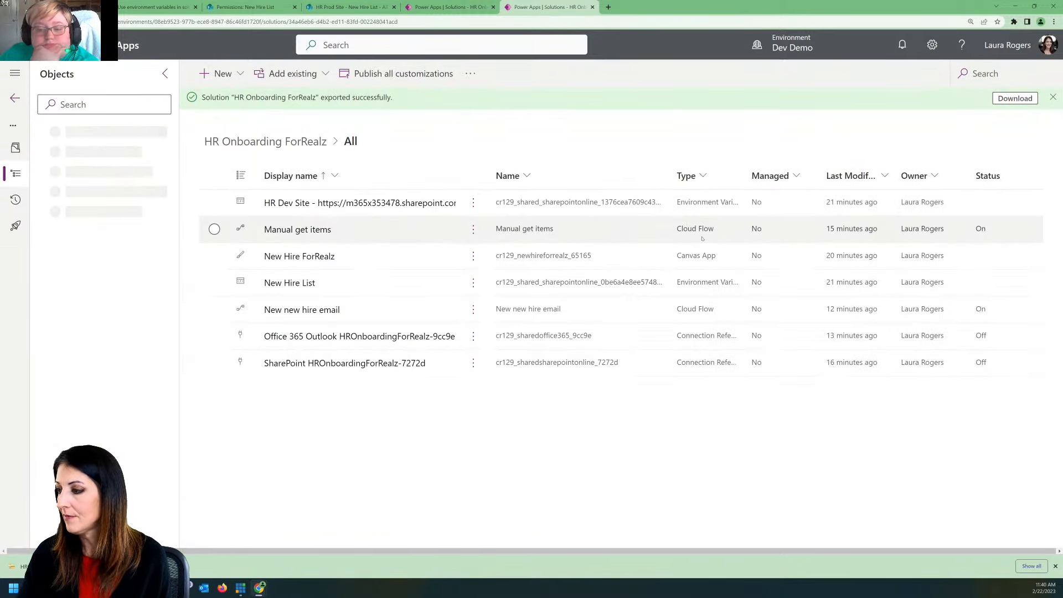
pyautogui.click(332, 203)
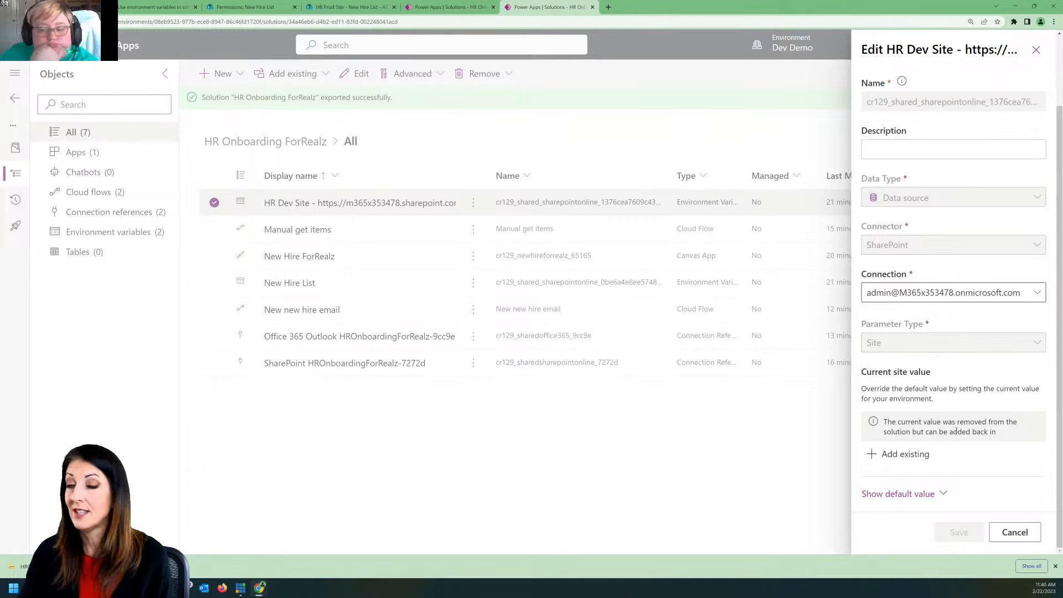
pyautogui.click(1036, 49)
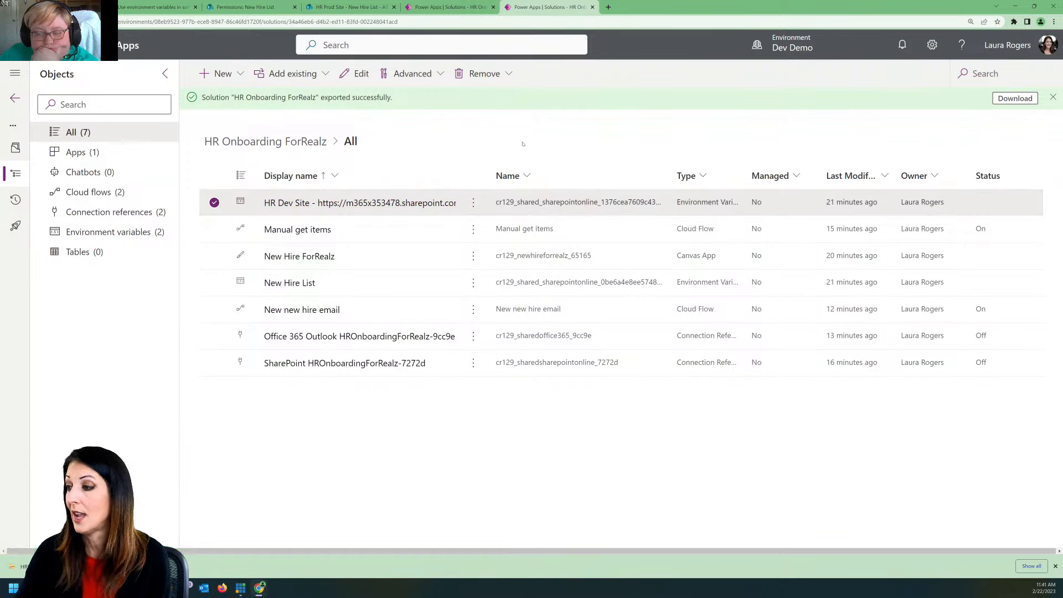
pyautogui.click(479, 136)
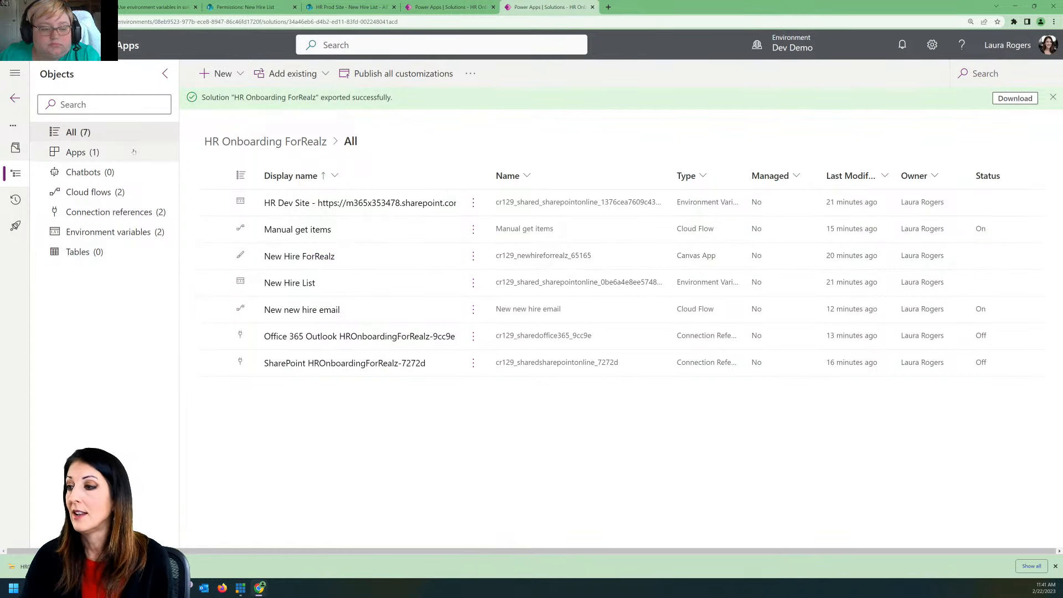
pyautogui.click(15, 98)
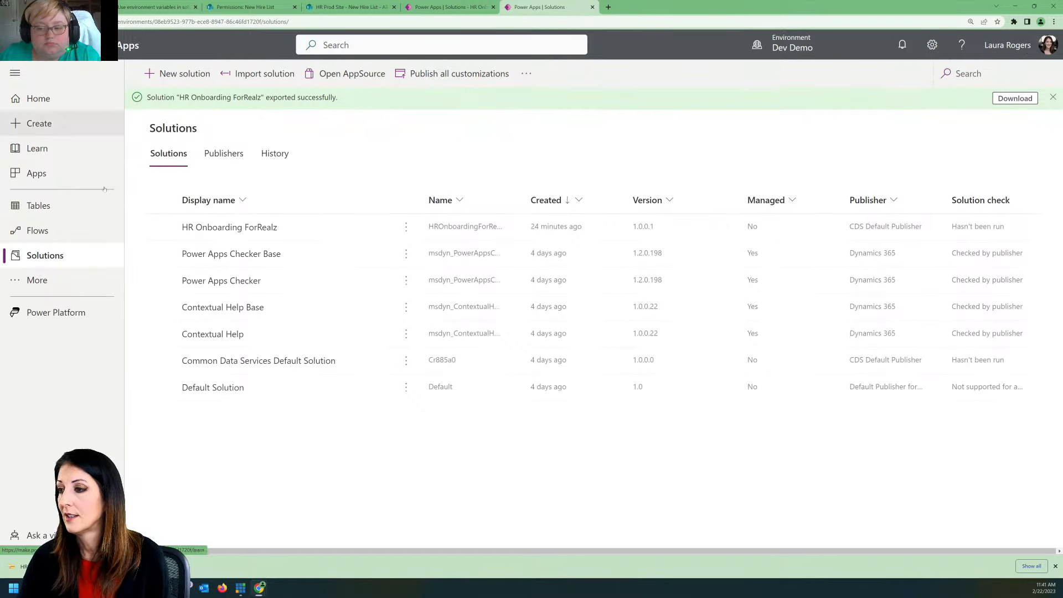
# Step: Reopen the HR Onboarding ForRealz solution in Dev Demo and look at the options for creating a new table
pyautogui.click(389, 225)
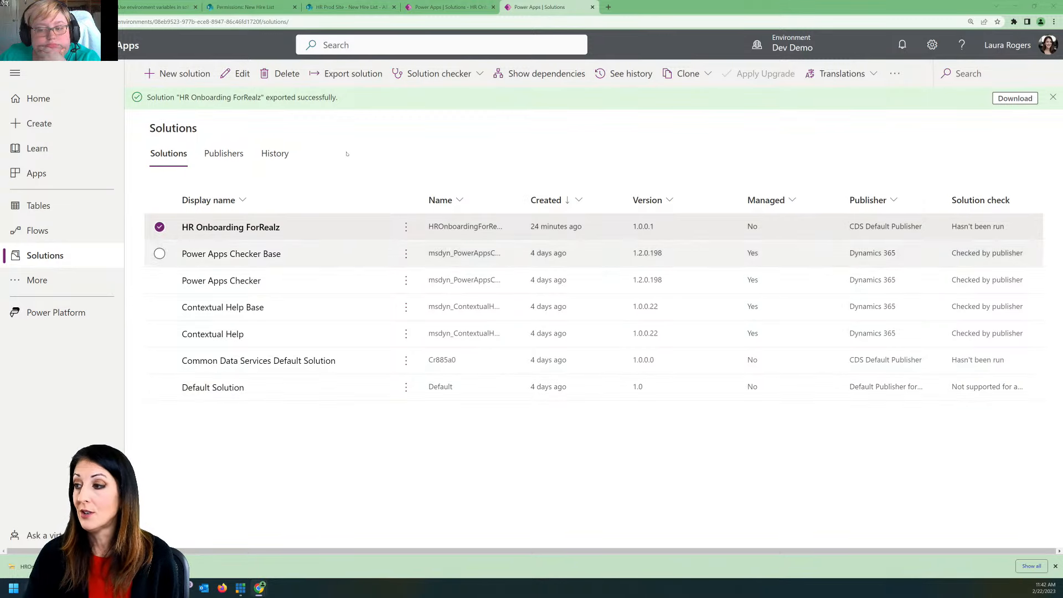
pyautogui.click(230, 227)
pyautogui.click(233, 76)
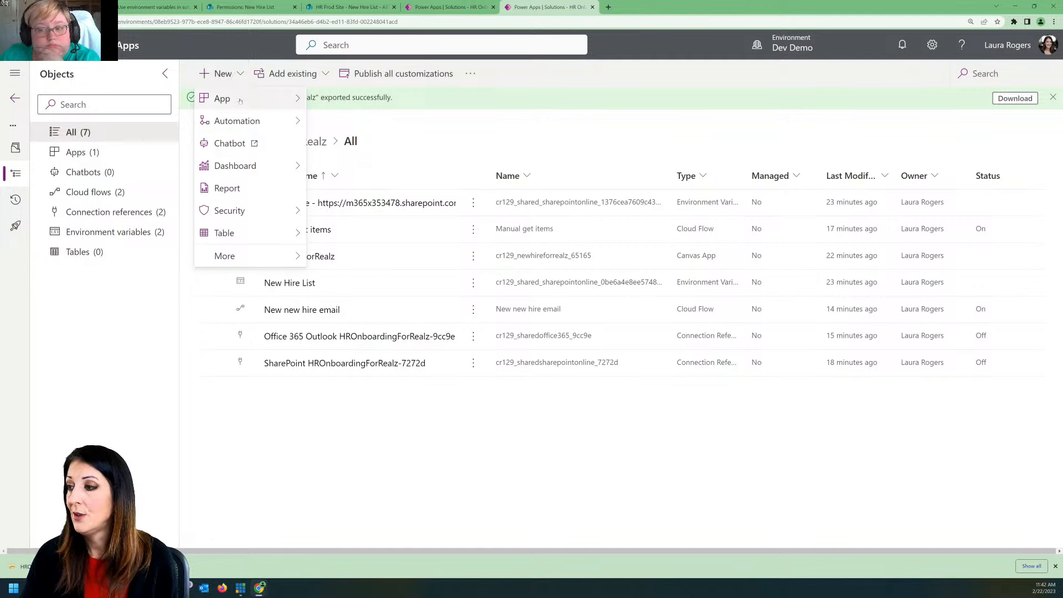
pyautogui.click(219, 74)
pyautogui.moveTo(232, 233)
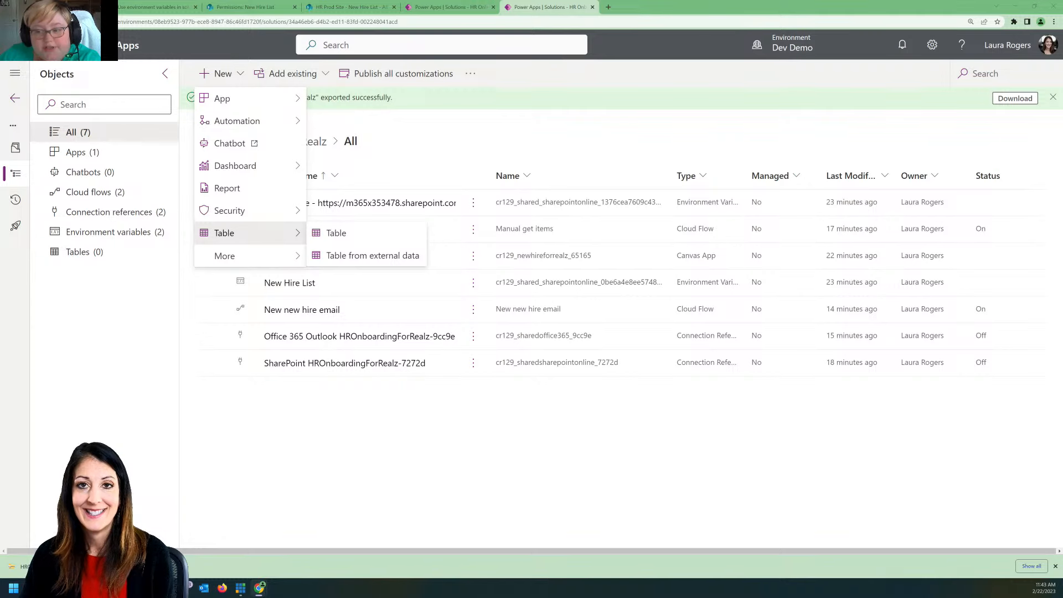
pyautogui.click(236, 473)
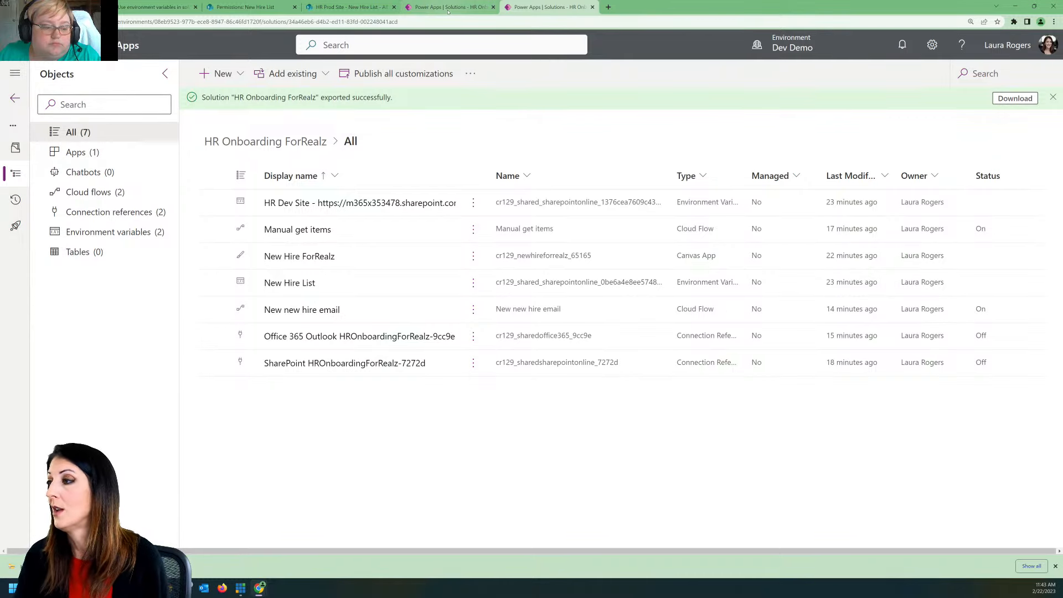
# Step: Switch to the HR Dev Site in SharePoint and open the New Hire List from its permissions page
pyautogui.click(259, 6)
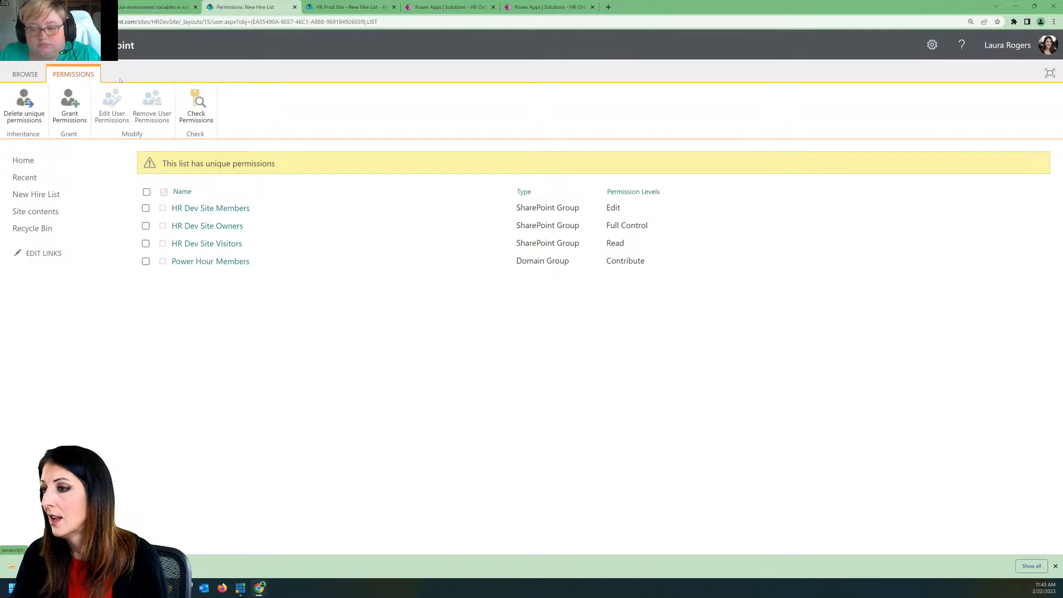
pyautogui.click(25, 75)
pyautogui.click(50, 193)
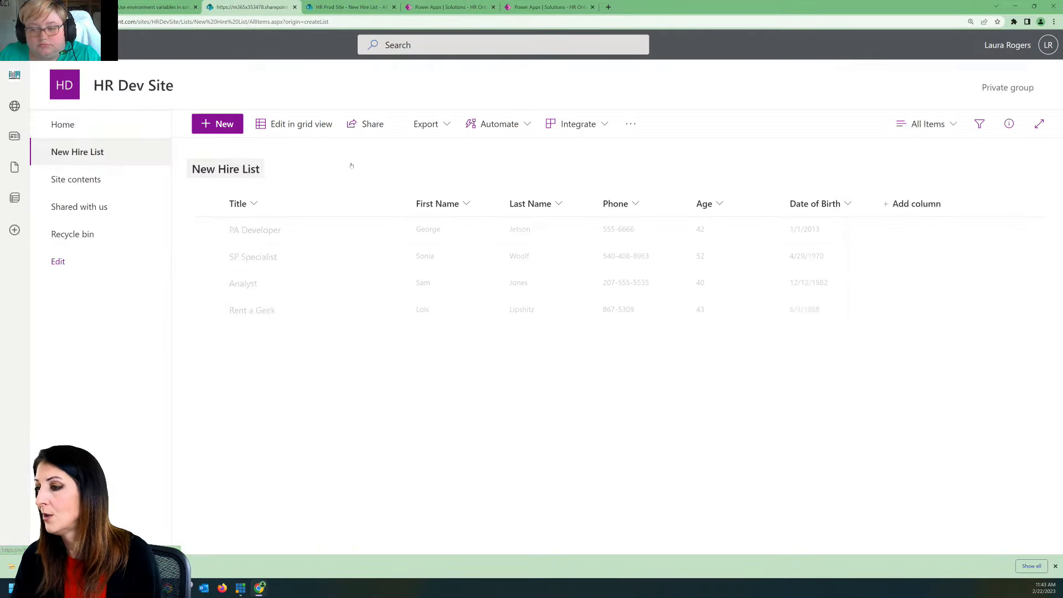
pyautogui.click(1036, 81)
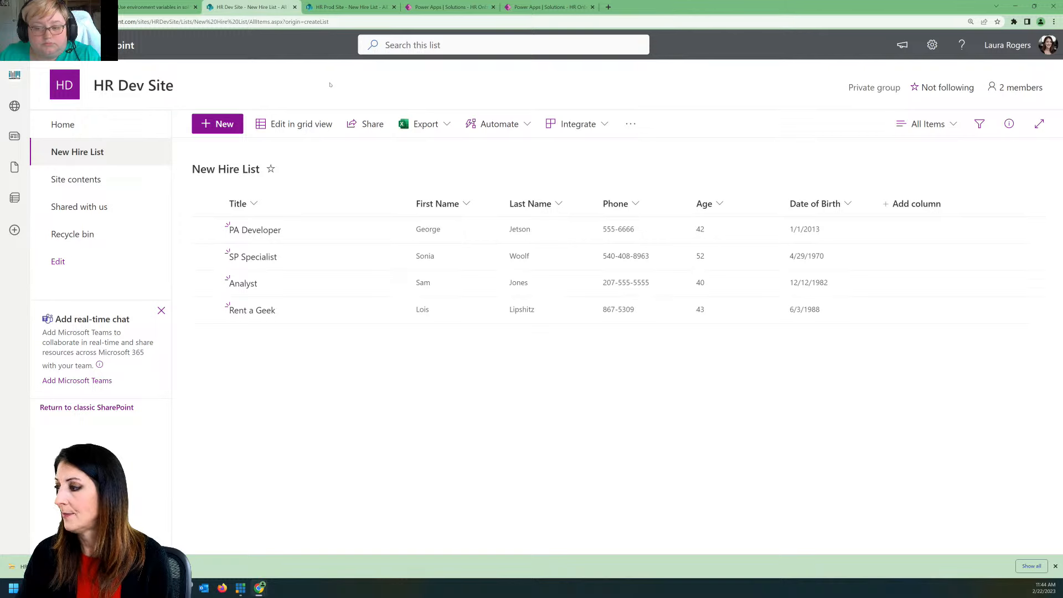
# Step: Add a Person column named Manager to the New Hire List on the HR Dev Site
pyautogui.click(914, 204)
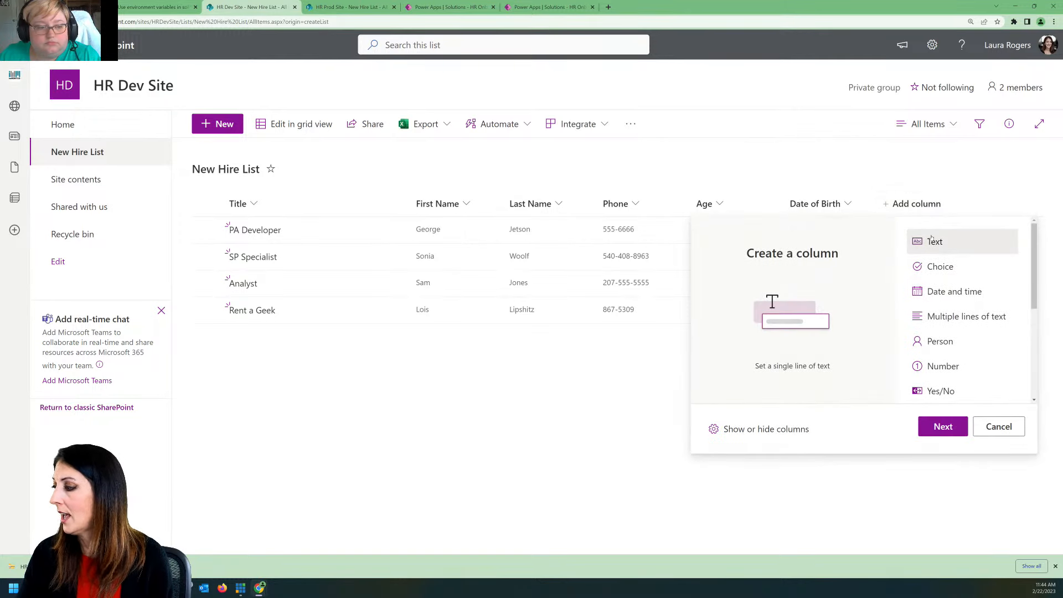
pyautogui.click(959, 342)
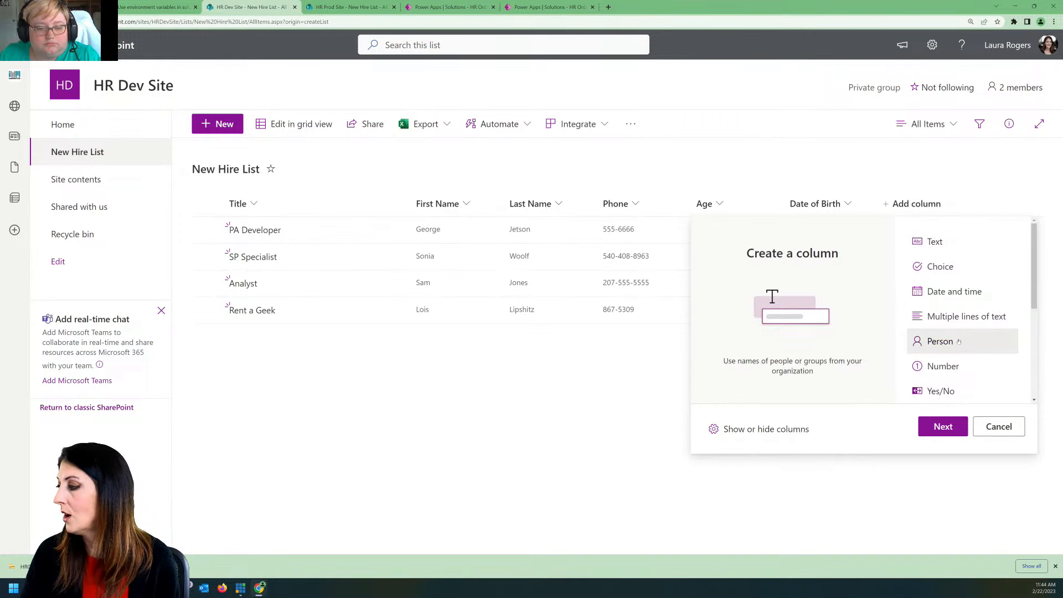
pyautogui.click(944, 425)
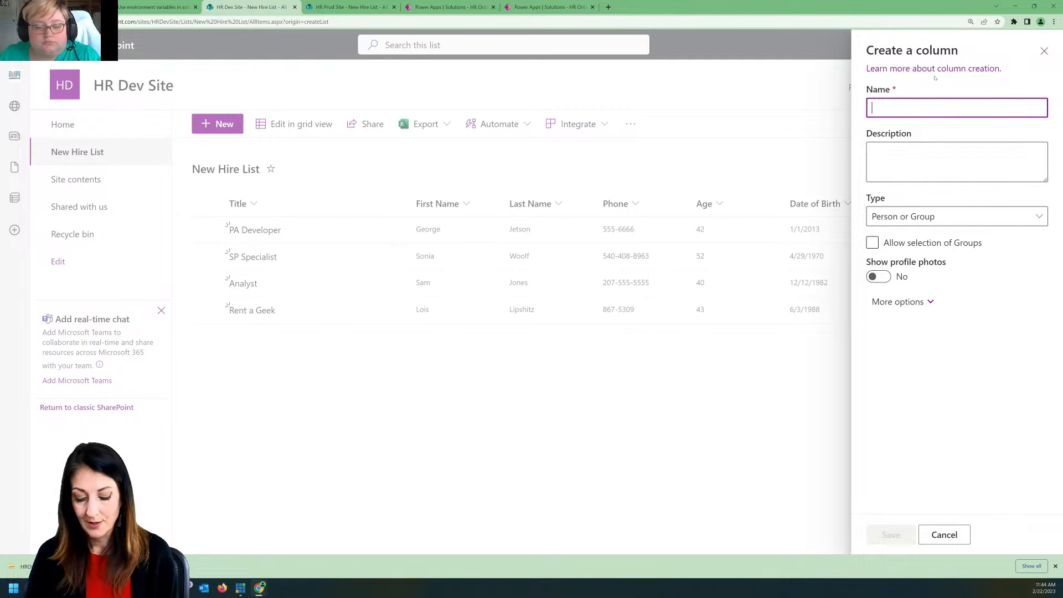
pyautogui.write('Ma')
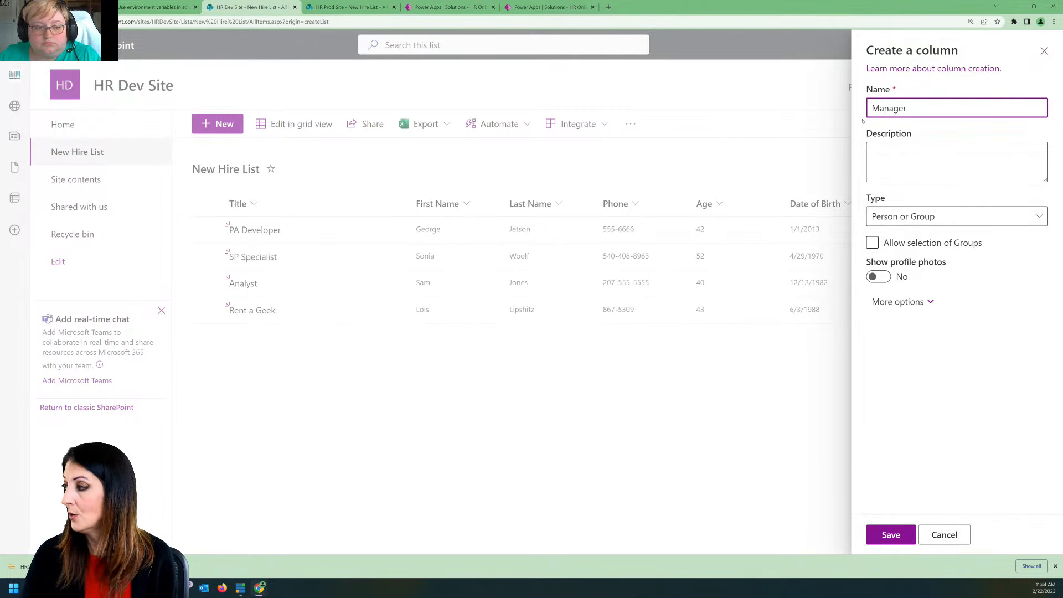
pyautogui.write('nager')
pyautogui.doubleClick(889, 106)
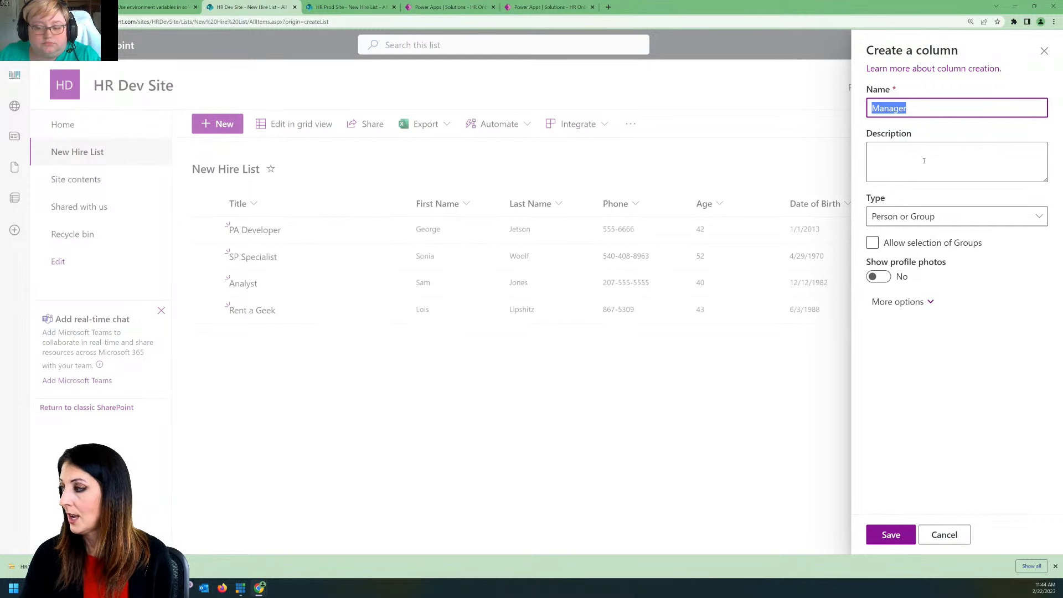
pyautogui.click(910, 107)
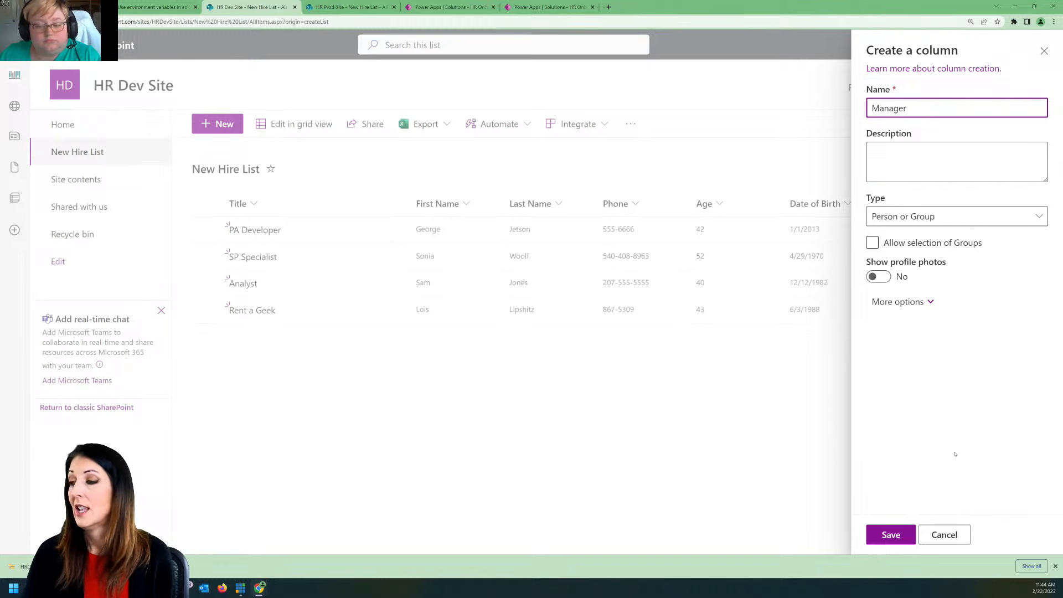
pyautogui.click(889, 527)
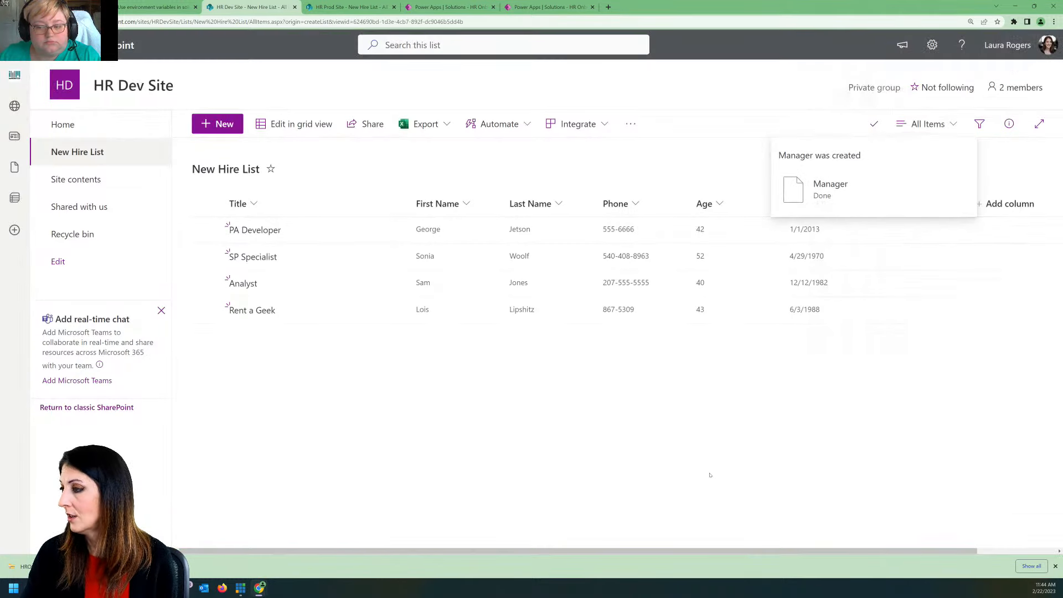
# Step: Add a Person column named Manager to the New Hire List on the HR Prod Site
pyautogui.click(342, 4)
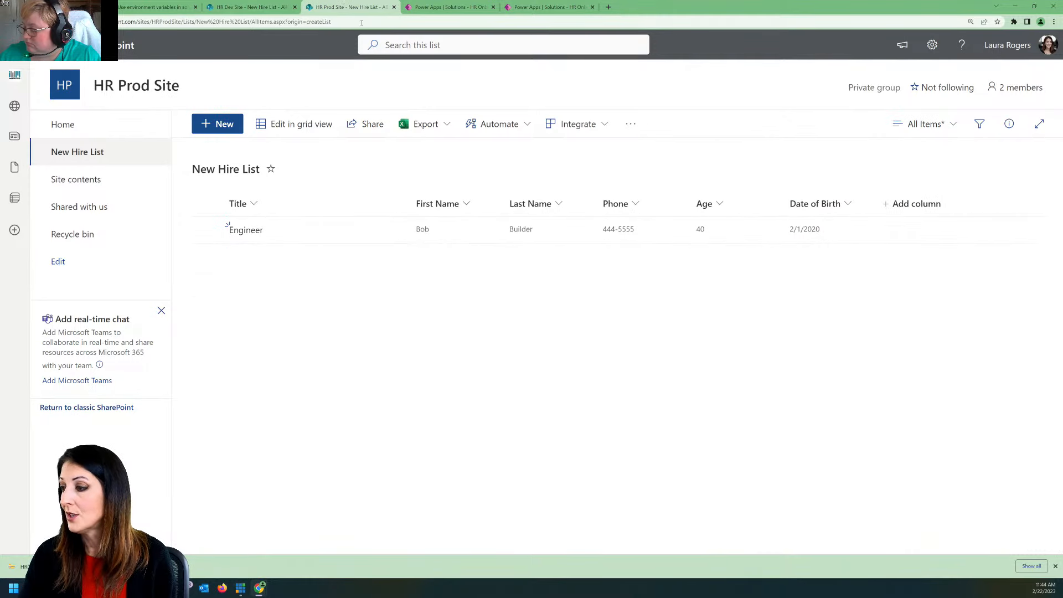
pyautogui.click(914, 203)
pyautogui.click(952, 341)
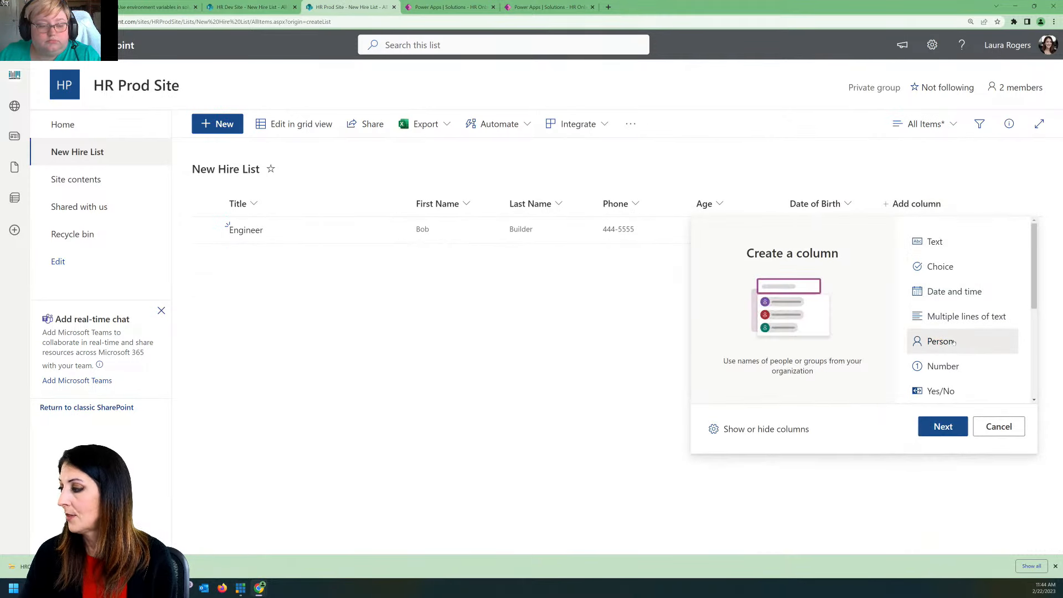
pyautogui.click(942, 428)
pyautogui.write('Manager')
pyautogui.press('Return')
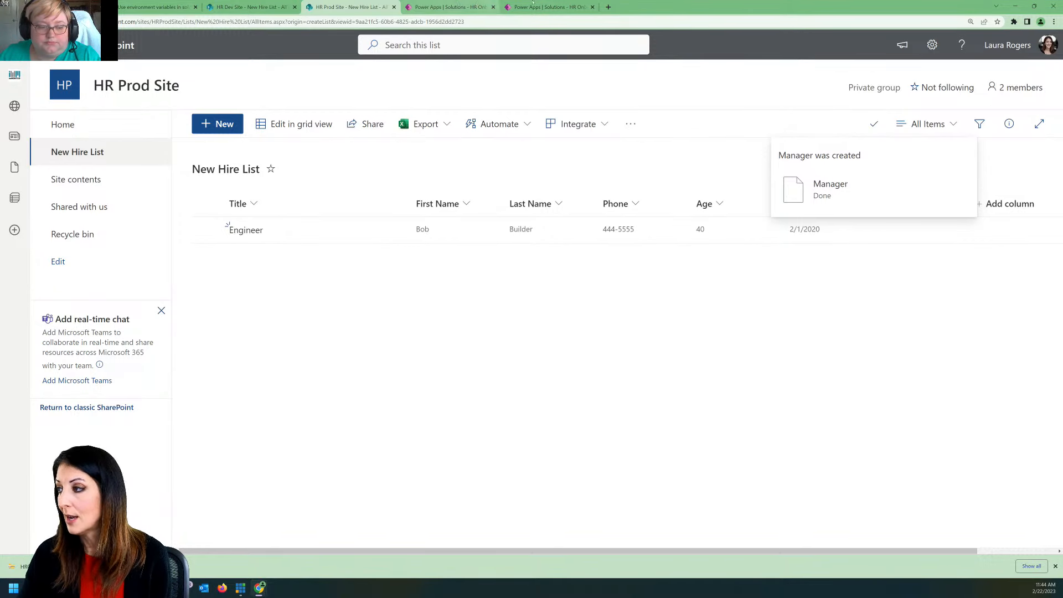
# Step: Return to the Dev Demo solution in Power Apps and open the New Hire ForRealz app for editing
pyautogui.click(563, 6)
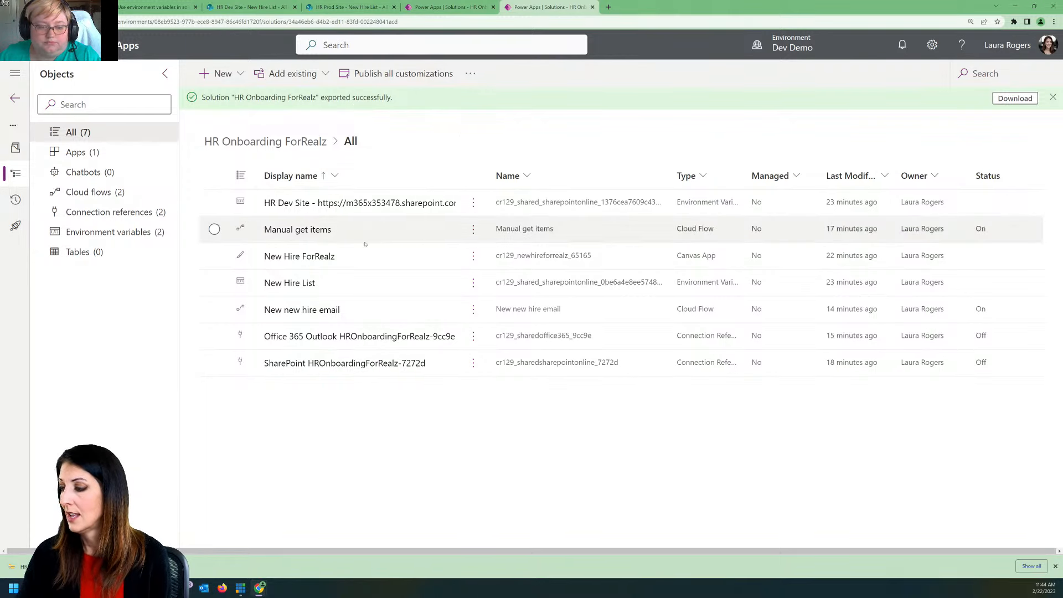
pyautogui.click(313, 257)
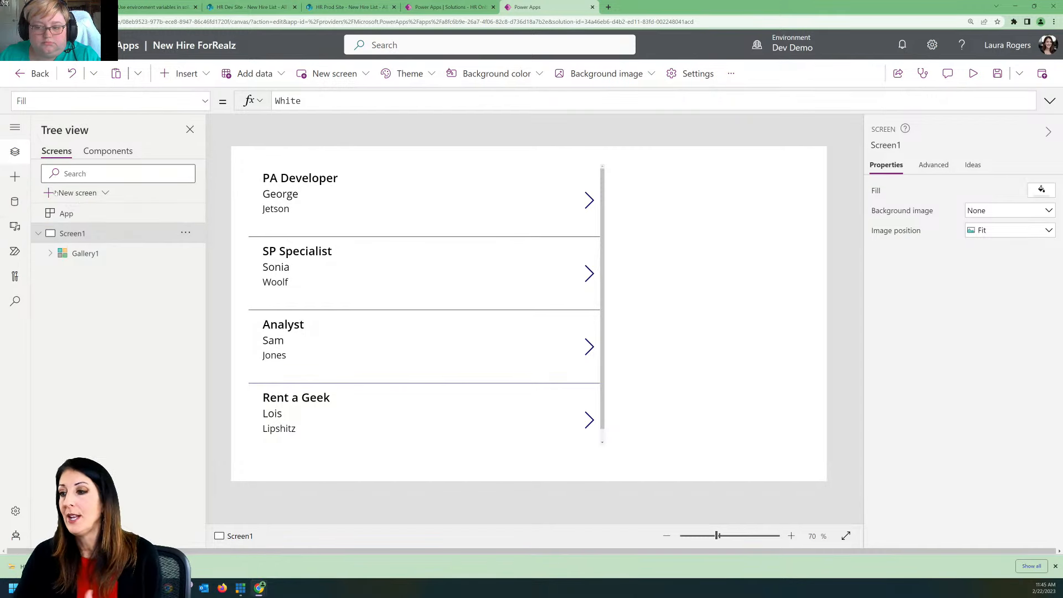
pyautogui.click(15, 202)
pyautogui.click(15, 152)
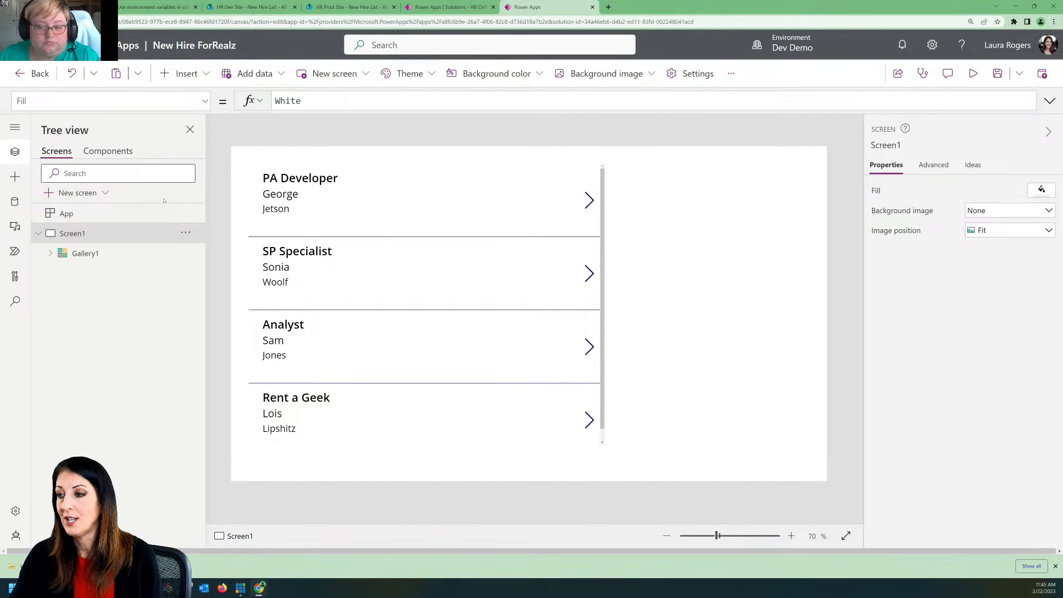
# Step: Expand the gallery's controls and move the gallery on Screen1 to about X 64, Y 88, making room above it
pyautogui.click(459, 312)
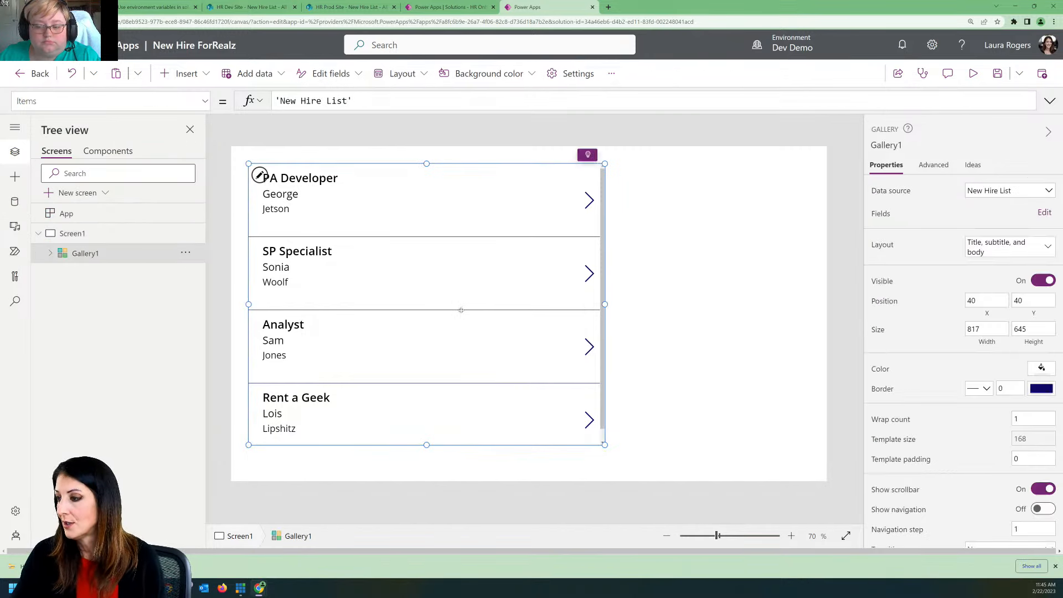
pyautogui.click(51, 253)
pyautogui.moveTo(524, 164); pyautogui.dragTo(534, 184)
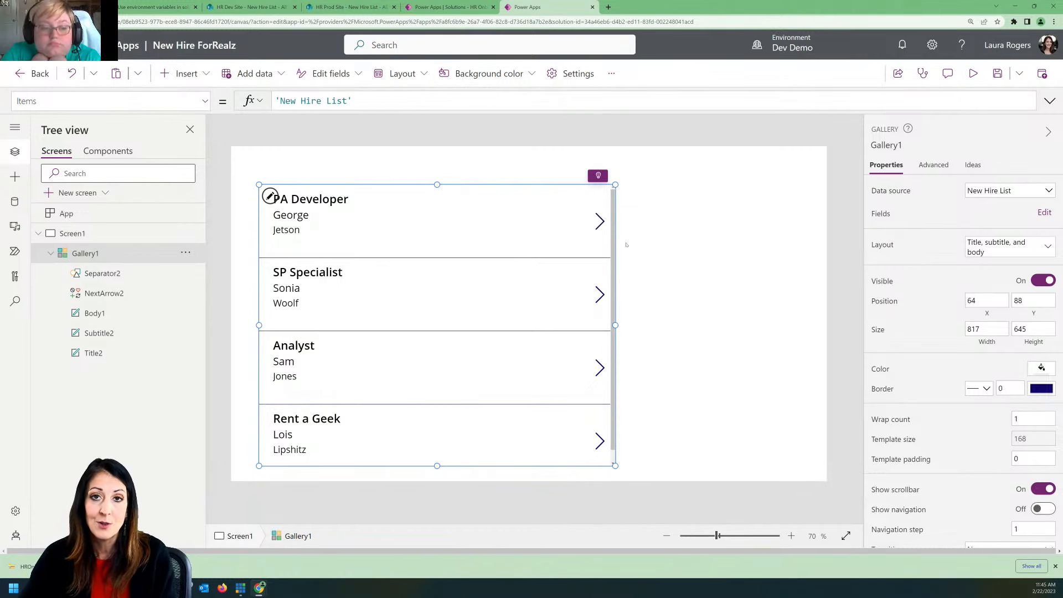
pyautogui.click(660, 231)
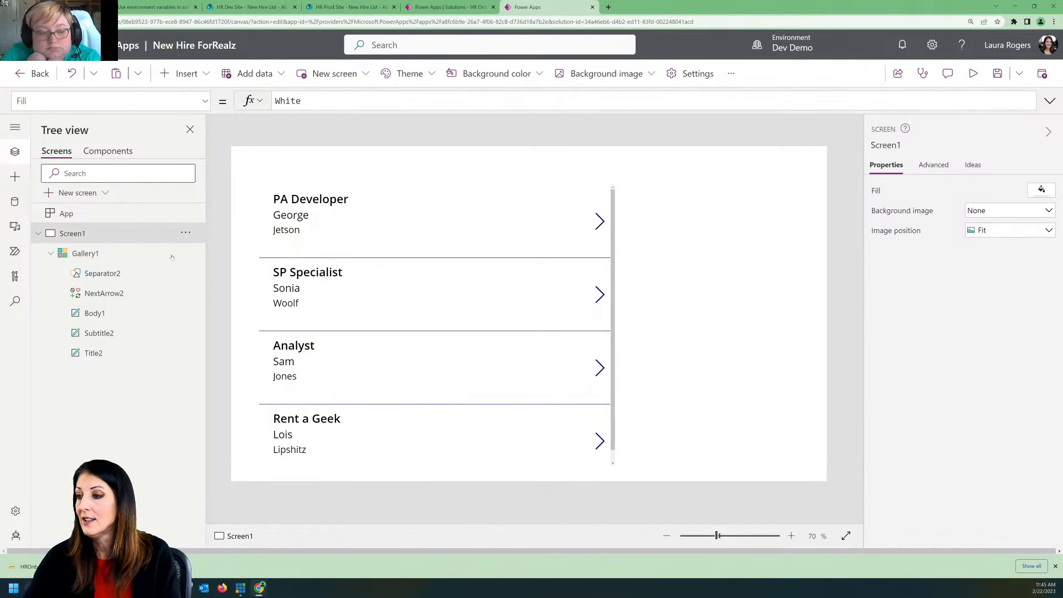
# Step: Insert a button above the gallery on Screen1 and label it New hire form
pyautogui.click(182, 73)
pyautogui.click(213, 272)
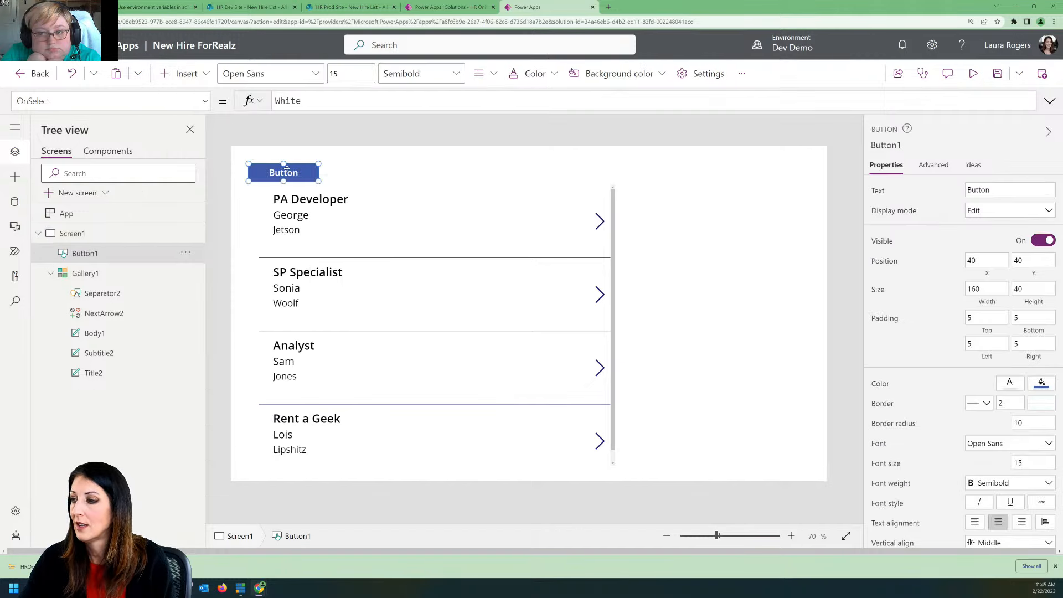
pyautogui.doubleClick(287, 173)
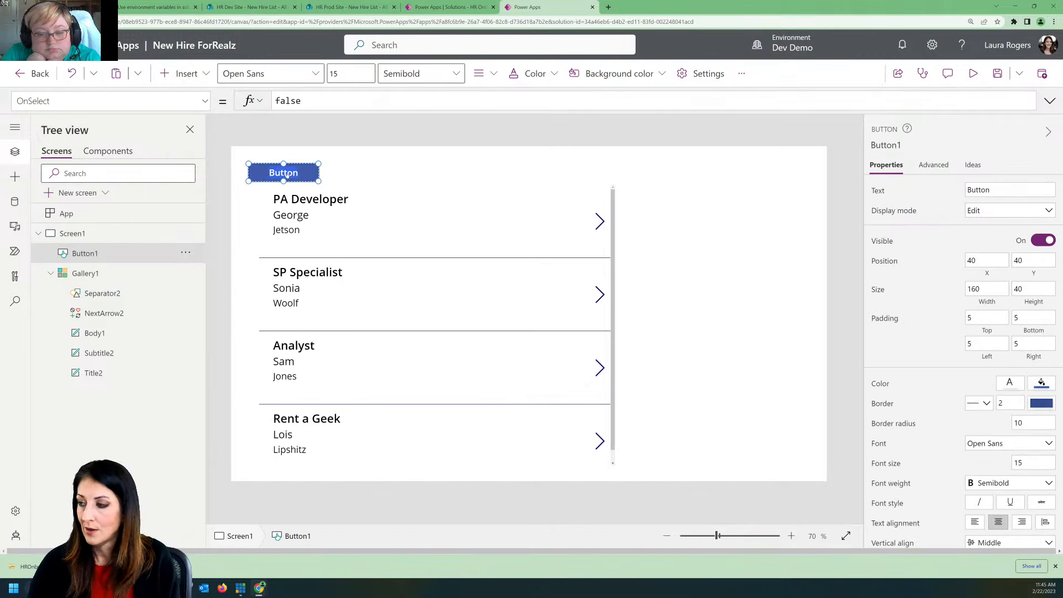
pyautogui.write('New')
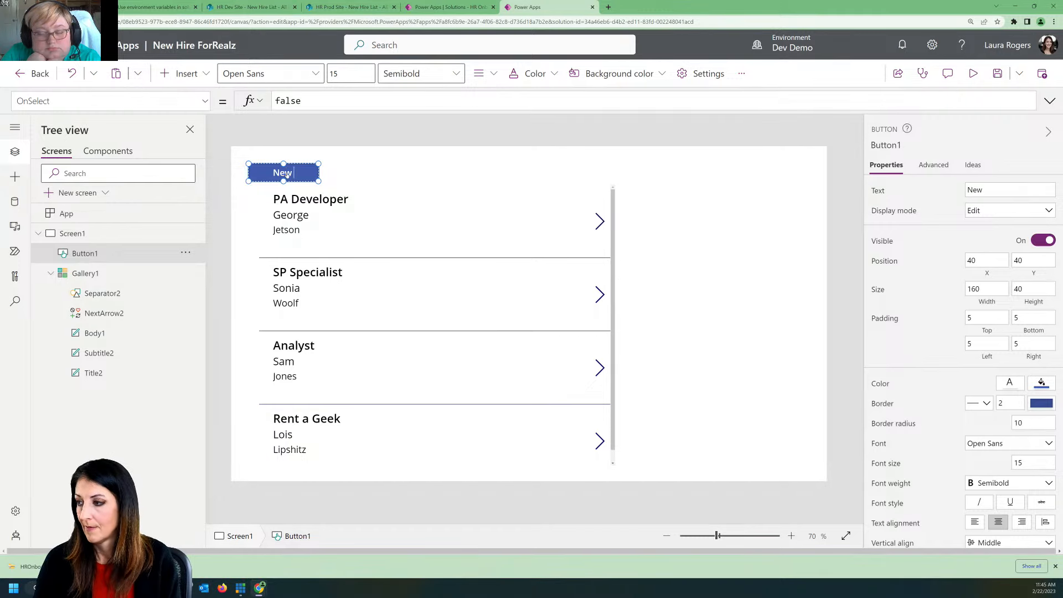
pyautogui.write(' hire form')
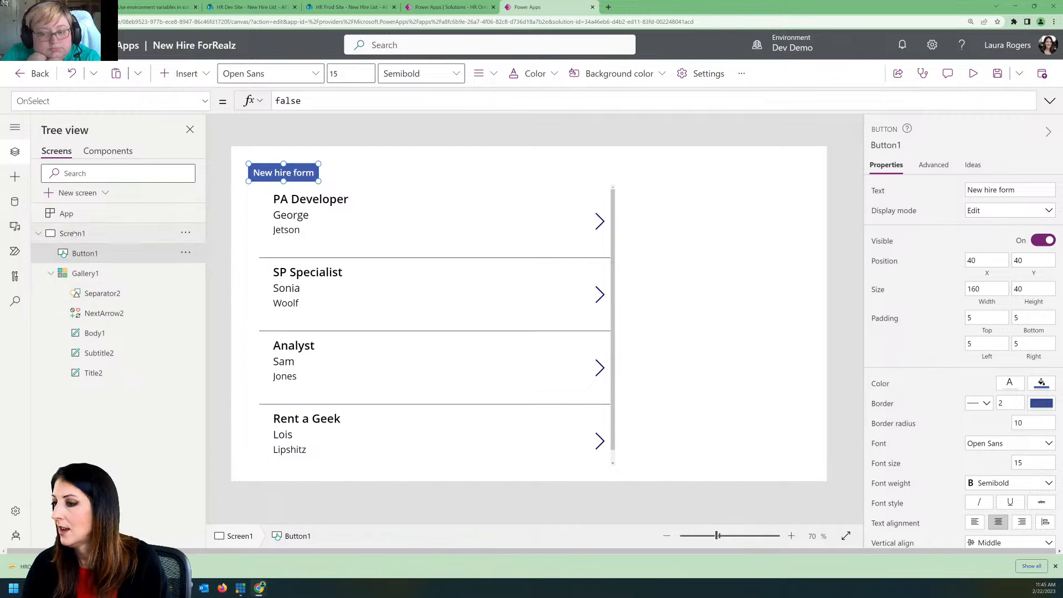
pyautogui.click(340, 135)
# Step: Add a blank second screen and insert an edit form on it with New Hire List as its data source
pyautogui.click(335, 75)
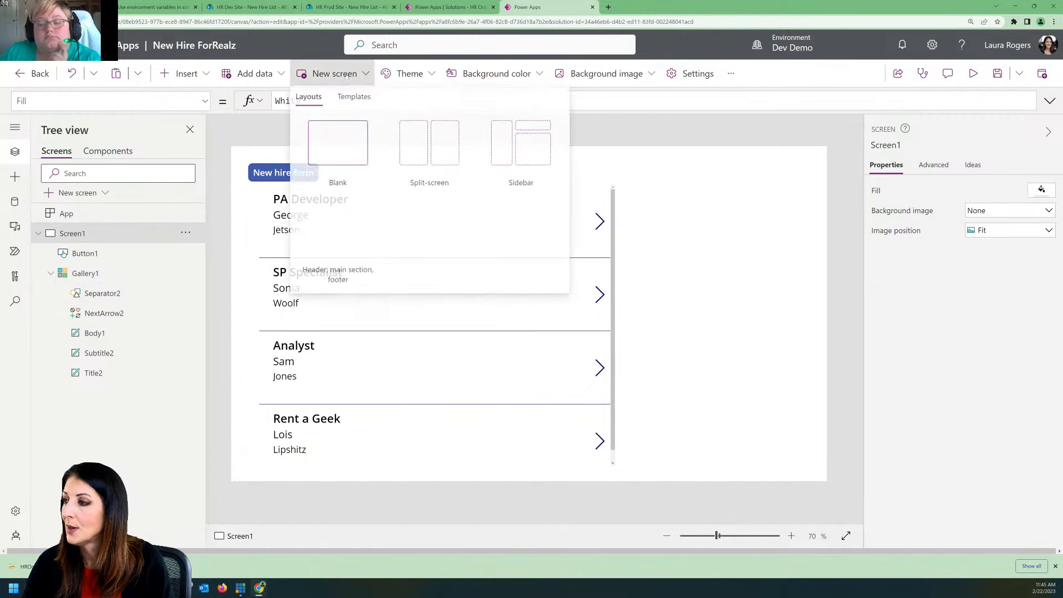
pyautogui.click(325, 155)
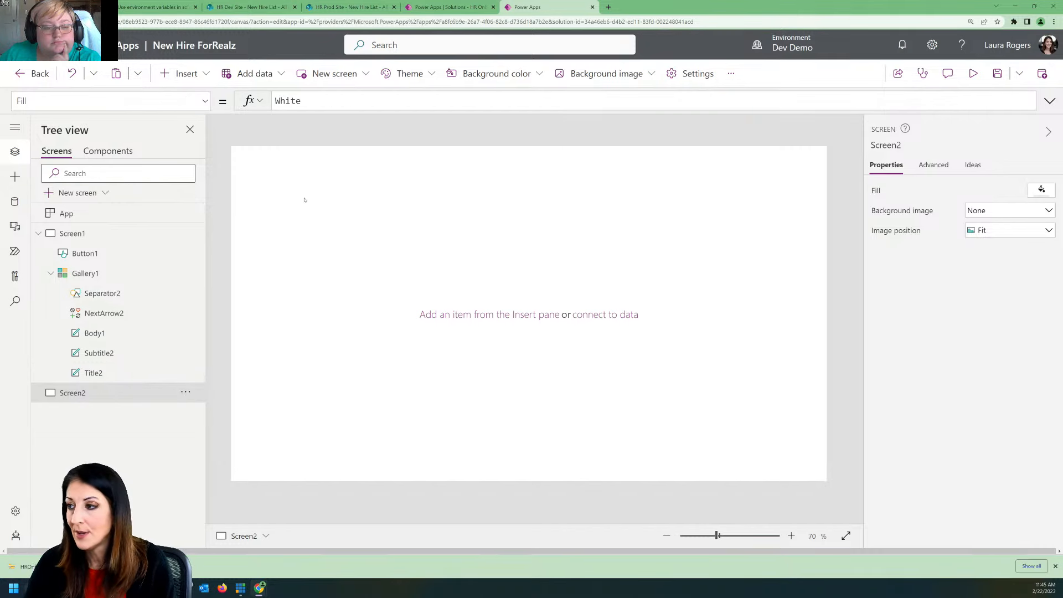
pyautogui.click(186, 74)
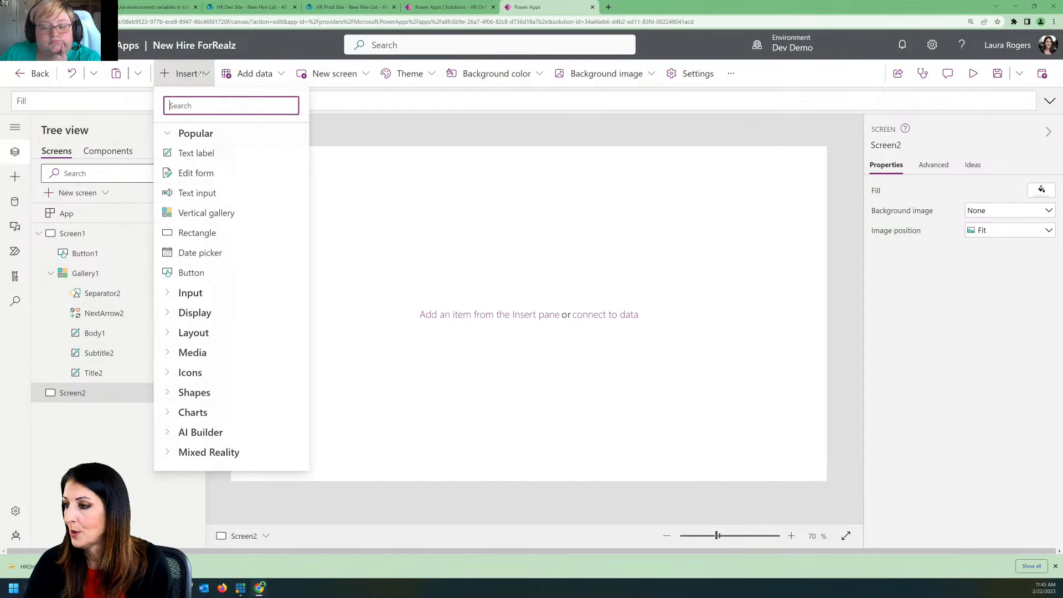
pyautogui.click(220, 174)
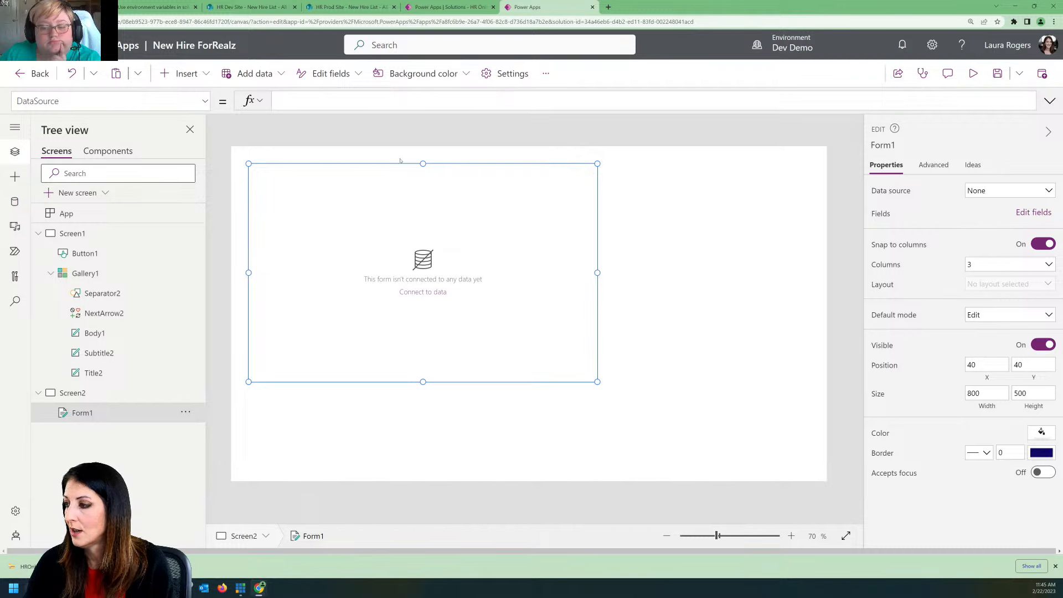
pyautogui.click(988, 192)
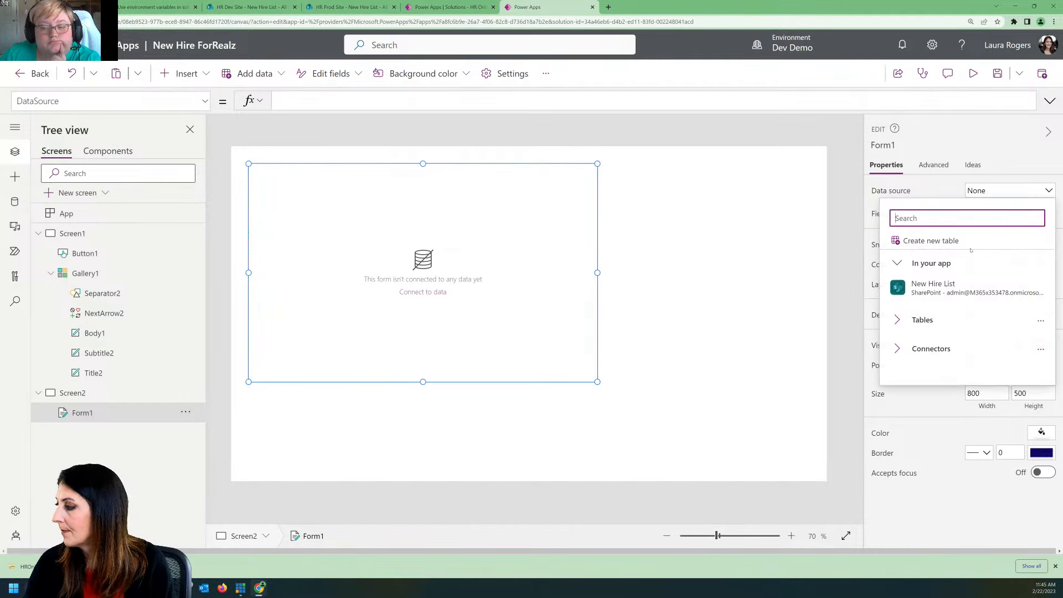
pyautogui.click(941, 282)
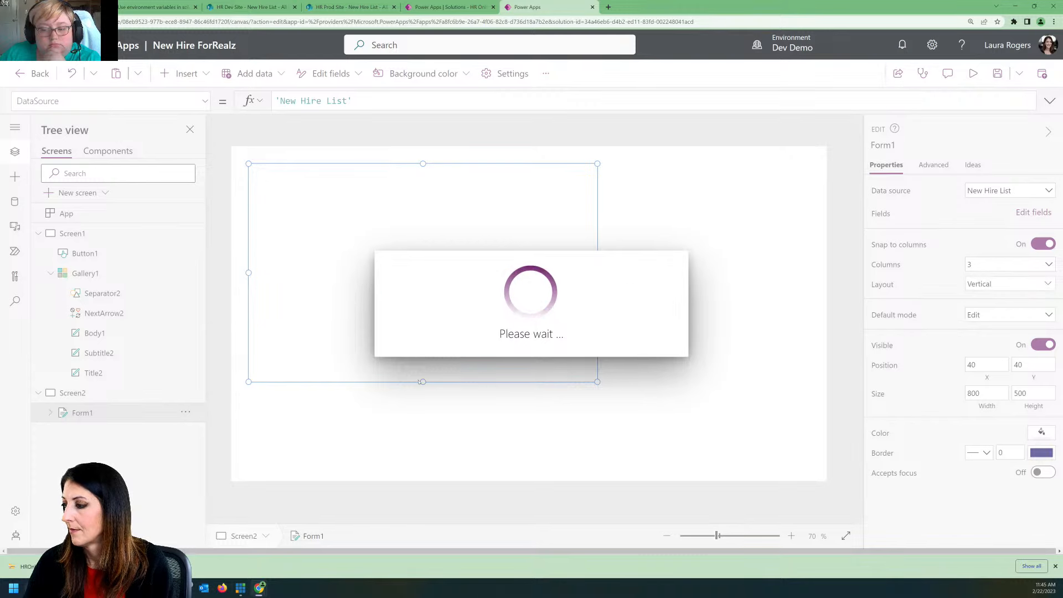
# Step: Enlarge the form to about 991 wide by 662 high and remove its Attachments card
pyautogui.moveTo(597, 381); pyautogui.dragTo(681, 451)
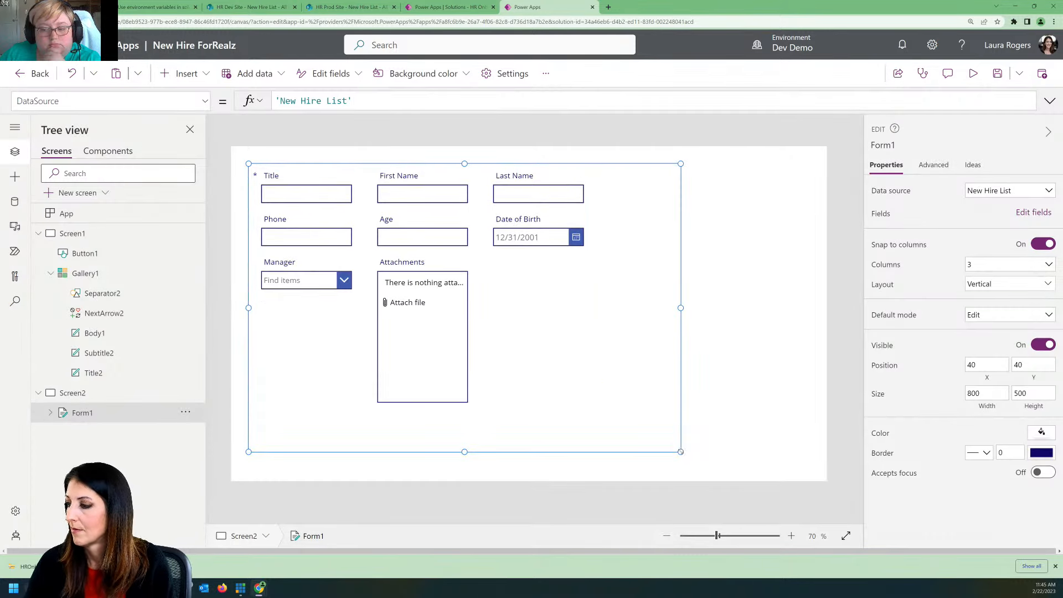
pyautogui.click(450, 360)
pyautogui.press('Delete')
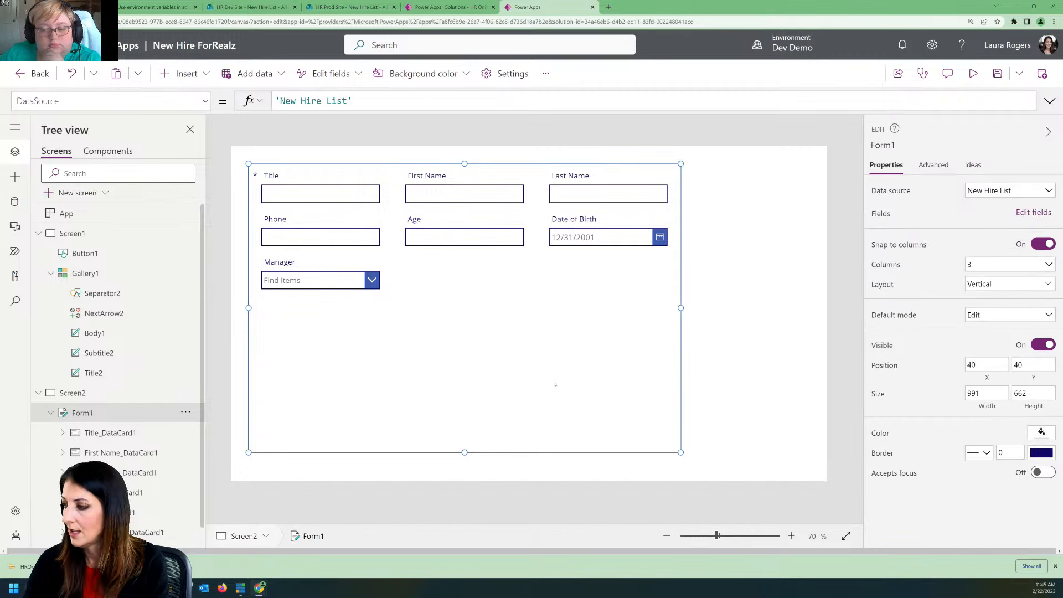
pyautogui.click(766, 426)
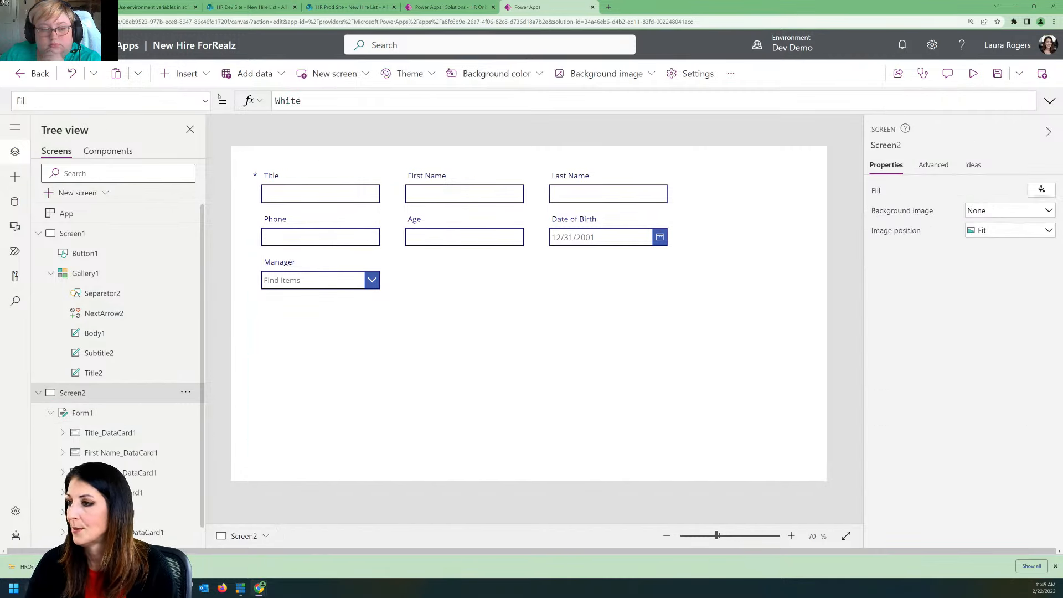
# Step: Insert a button labelled Submit on Screen2 below the form fields, at about X 714, Y 662
pyautogui.click(183, 73)
pyautogui.click(499, 303)
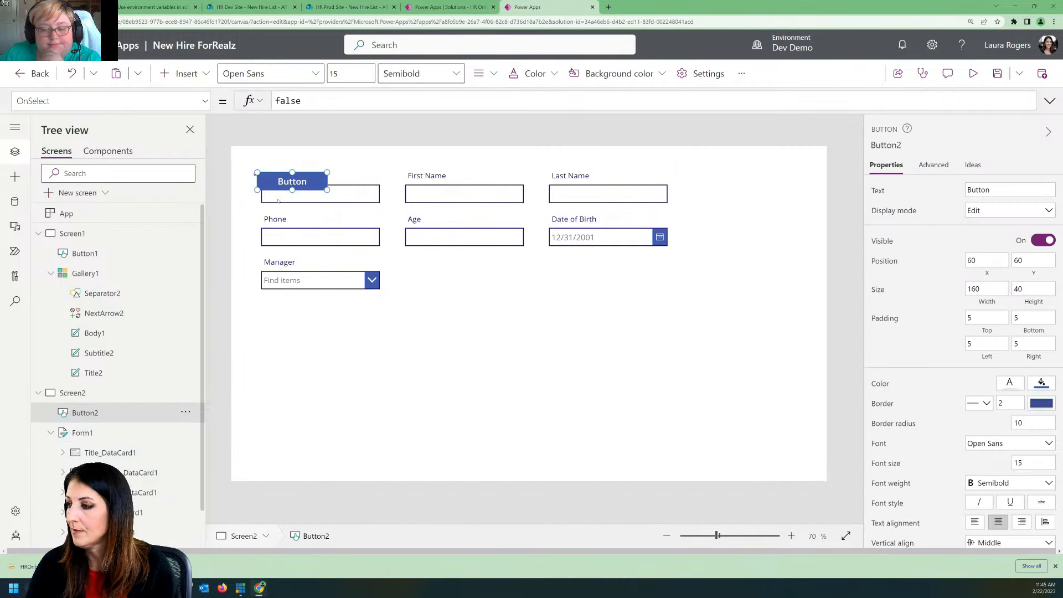
pyautogui.moveTo(284, 182); pyautogui.dragTo(569, 444)
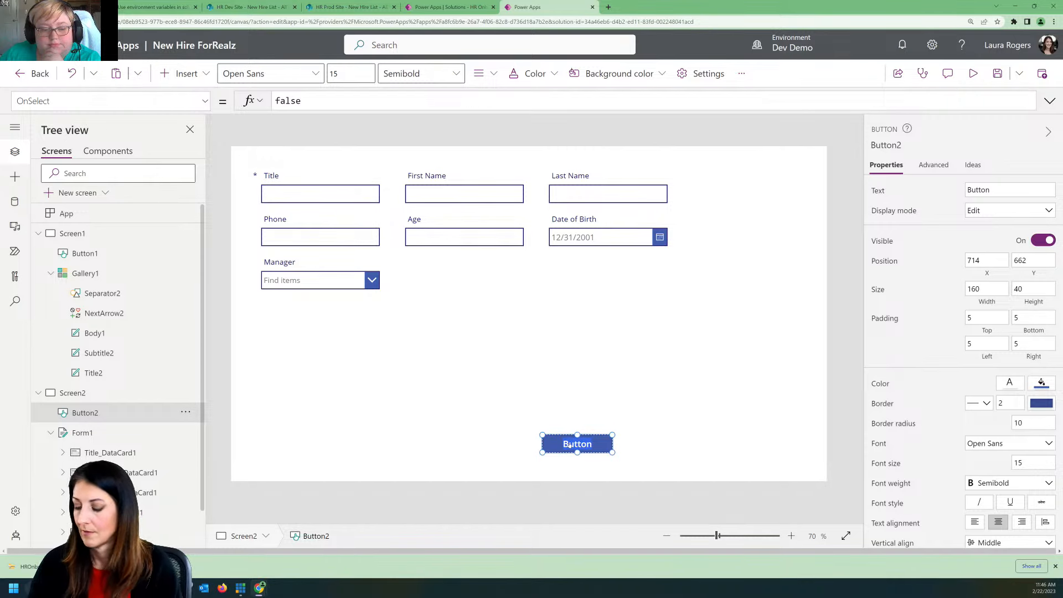
pyautogui.doubleClick(570, 444)
pyautogui.write('Submit')
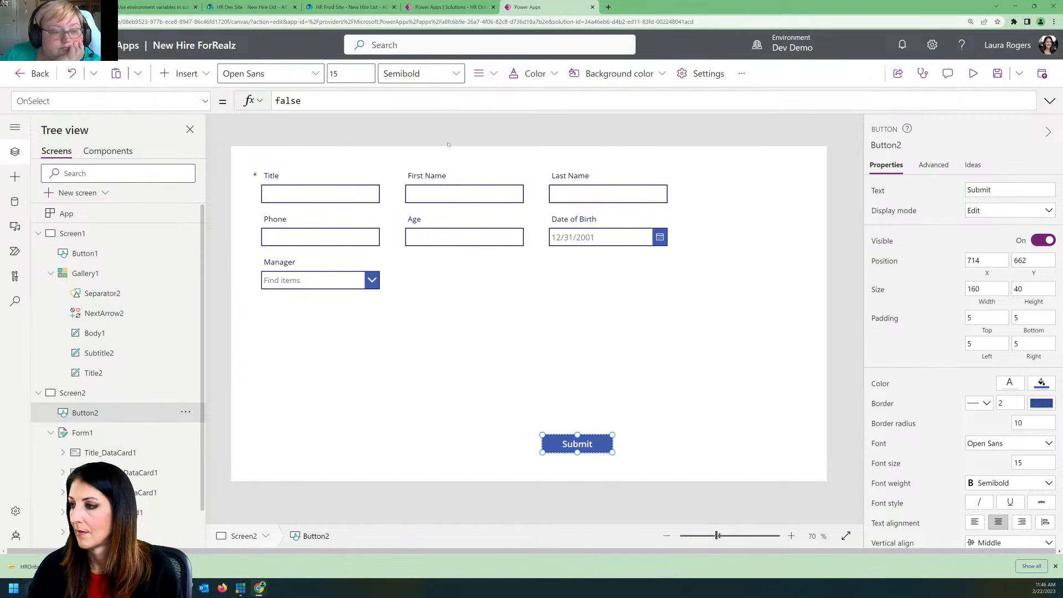
# Step: Set the Submit button's OnSelect formula to SubmitForm(Form1)
pyautogui.doubleClick(299, 101)
pyautogui.write('SubmitForm(')
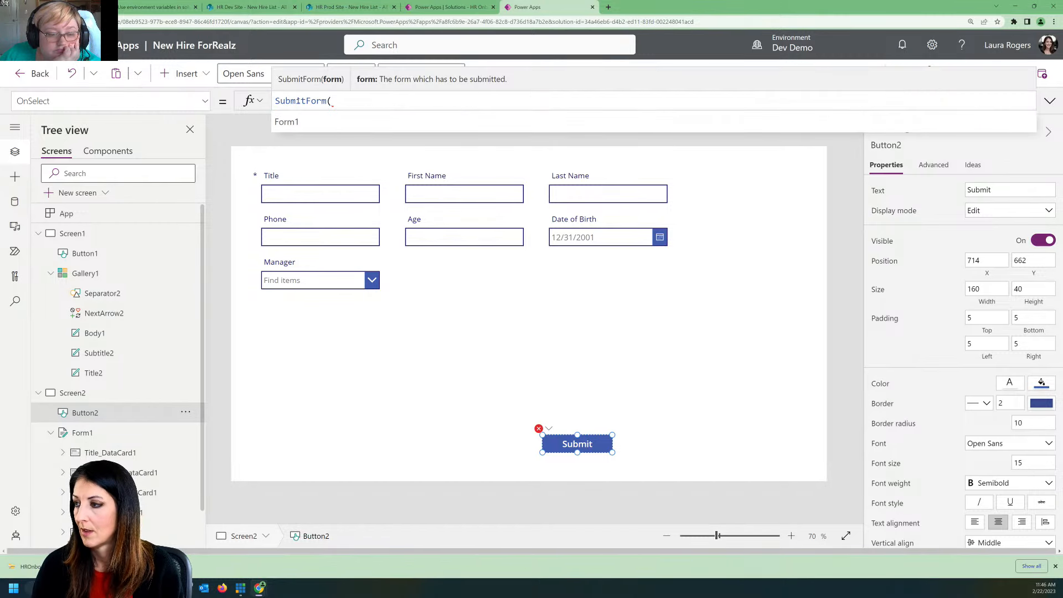
pyautogui.write('Form1)')
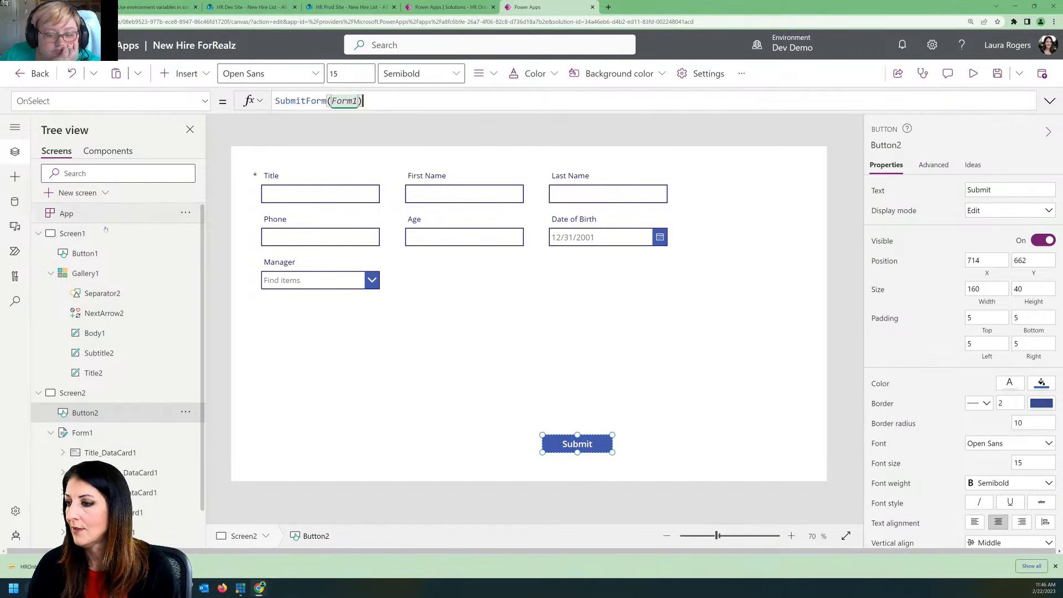
# Step: Set the OnSelect formula of the New hire form button on Screen1 to NewForm(Form1);Navigate(Screen2)
pyautogui.click(83, 234)
pyautogui.click(278, 174)
pyautogui.moveTo(316, 100); pyautogui.dragTo(282, 100)
pyautogui.doubleClick(283, 101)
pyautogui.write('NewForm(')
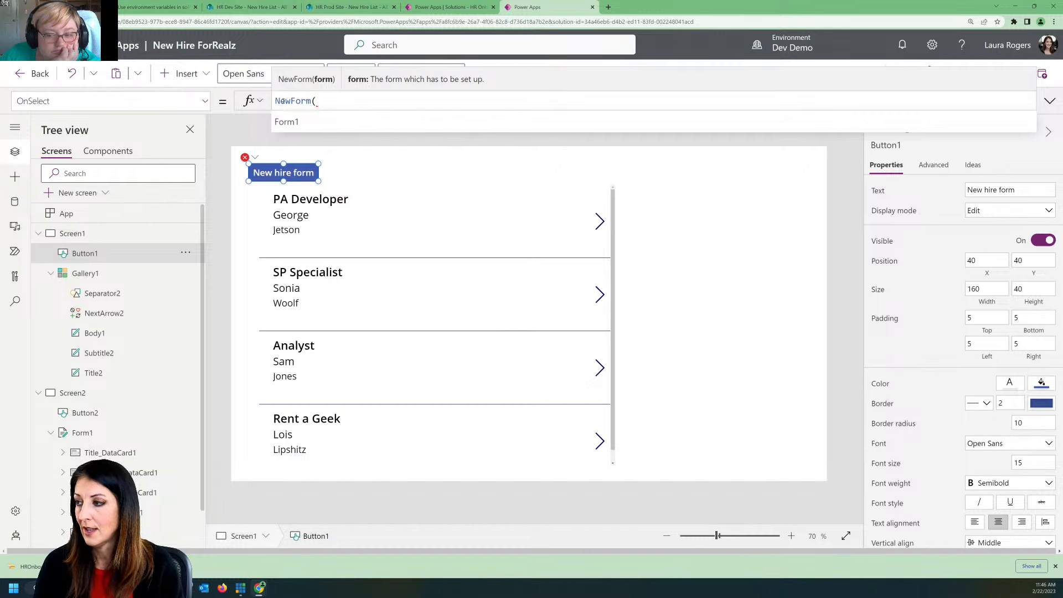
pyautogui.press('Tab')
pyautogui.write(');nav')
pyautogui.press('Tab')
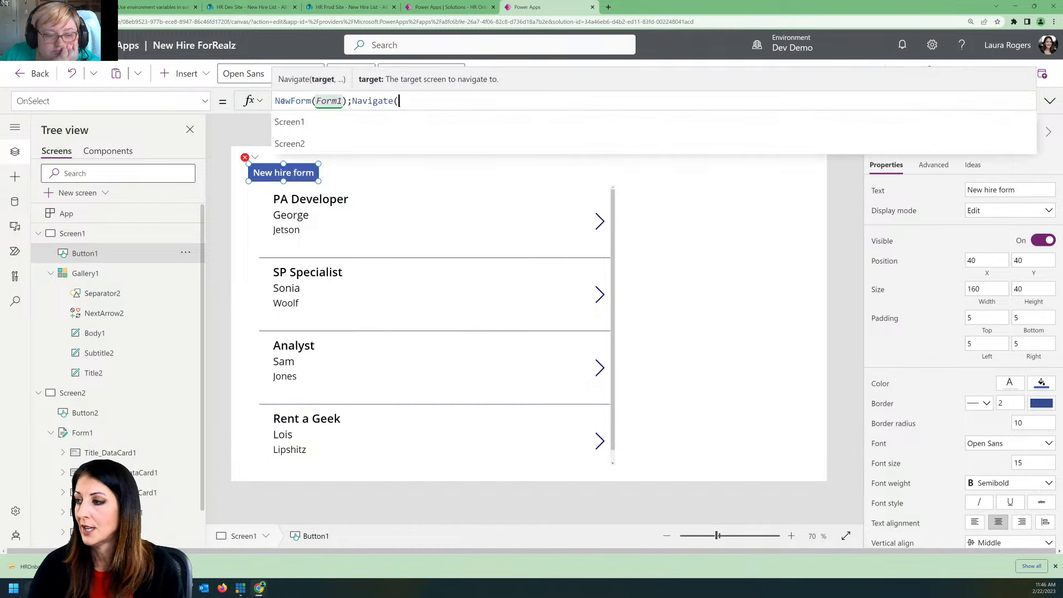
pyautogui.click(316, 143)
pyautogui.write(')')
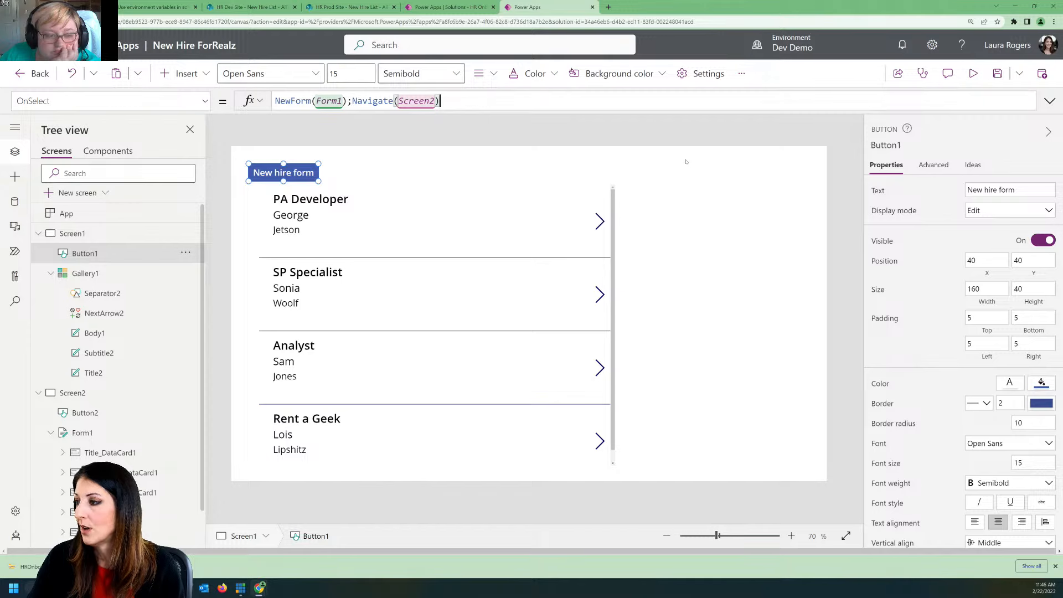
# Step: Preview the app and fill in a new hire form with the title SharePoint Admin and the hire's first name, last name and phone number
pyautogui.click(973, 74)
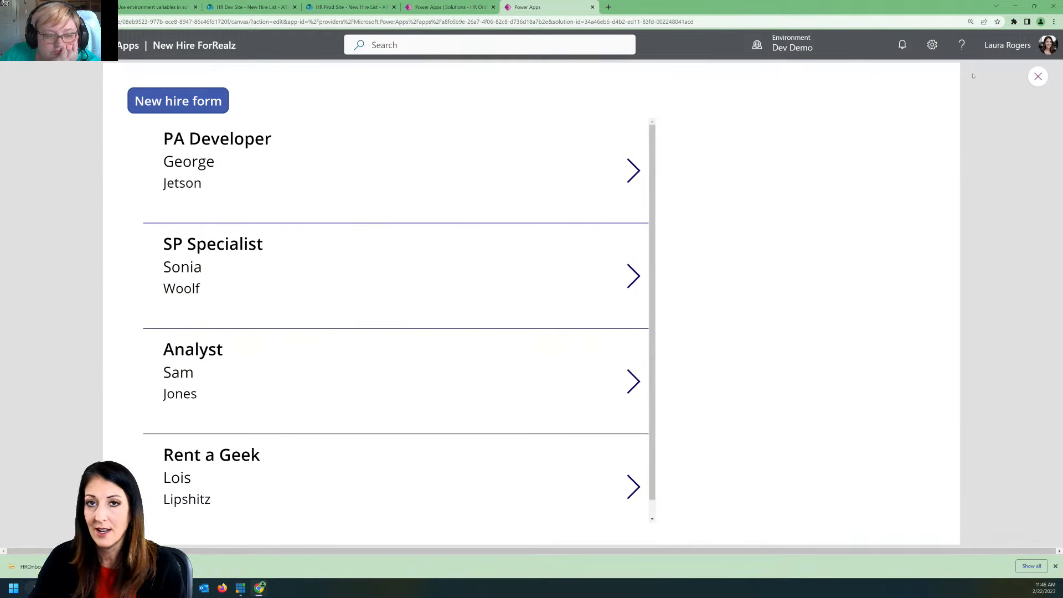
pyautogui.click(201, 103)
pyautogui.click(201, 132)
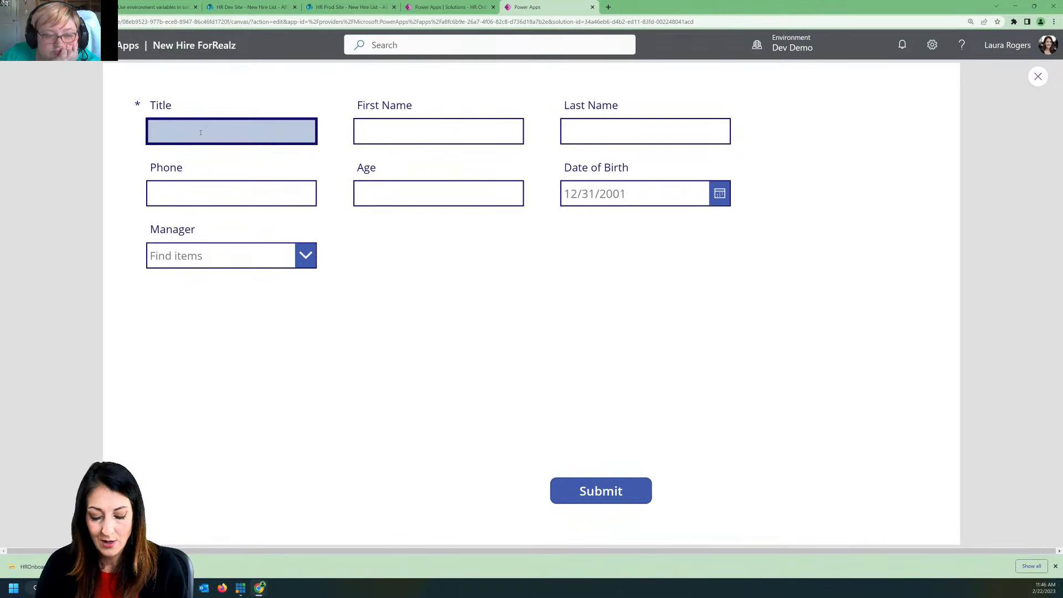
pyautogui.write('SharePoint')
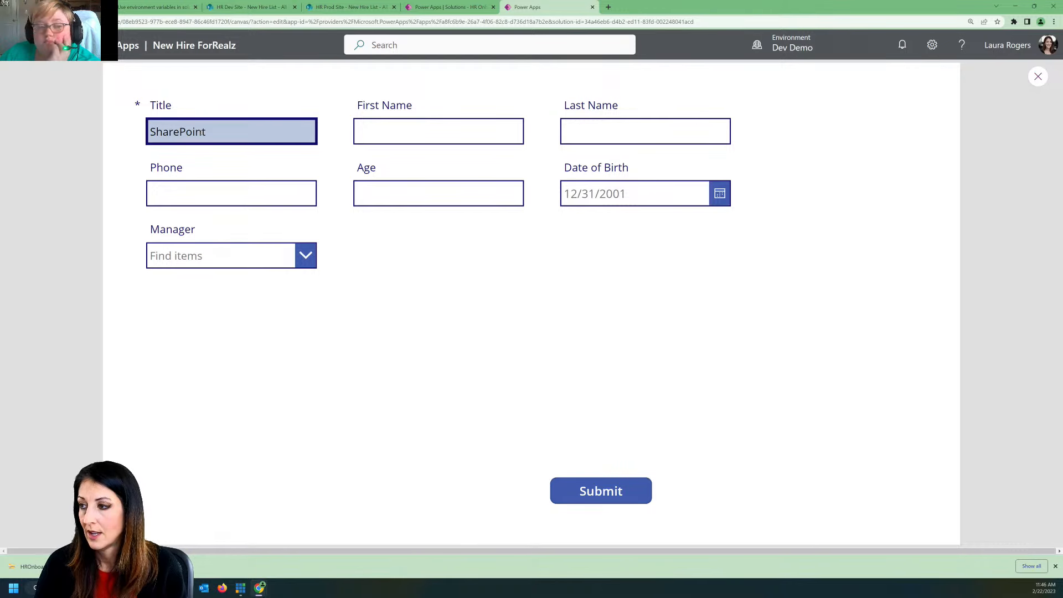
pyautogui.write(' Admin')
pyautogui.press('Tab')
pyautogui.press('Tab')
pyautogui.press('Tab')
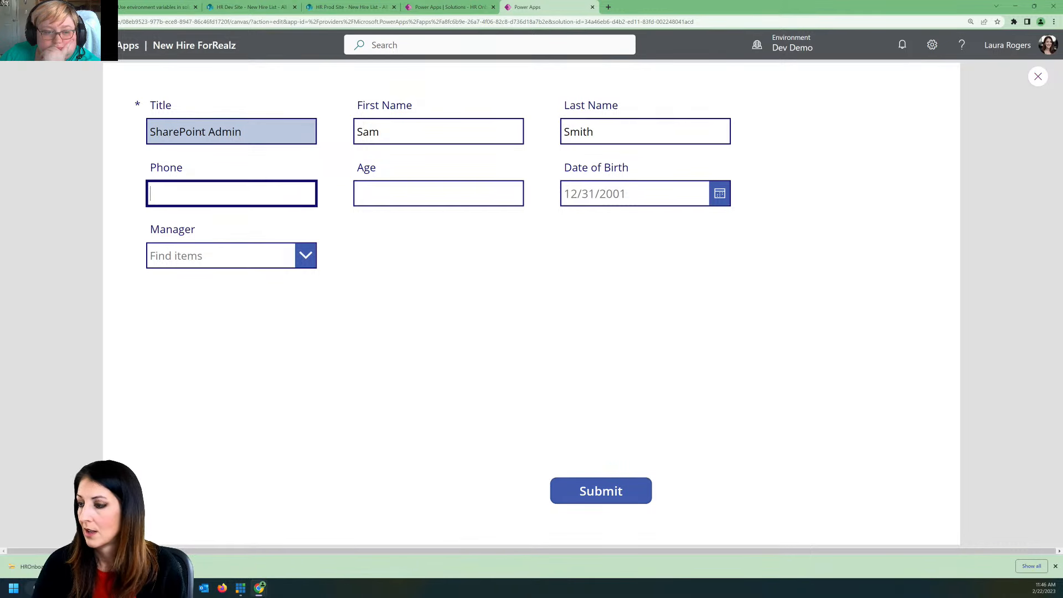
pyautogui.write('555-6666')
pyautogui.press('Tab')
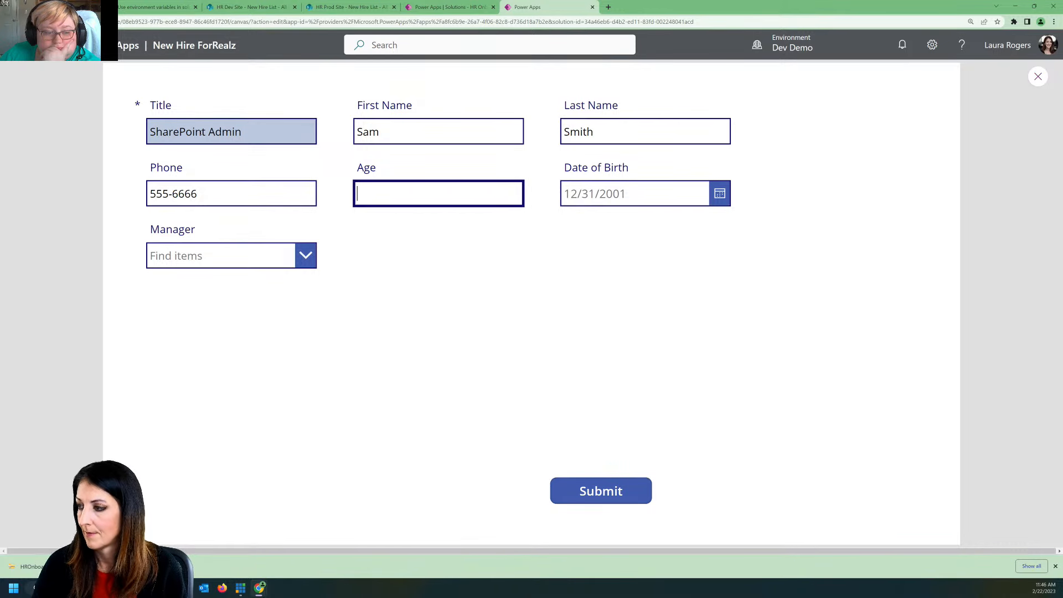
# Step: Choose the new hire's date of birth and manager, and submit the form
pyautogui.click(723, 196)
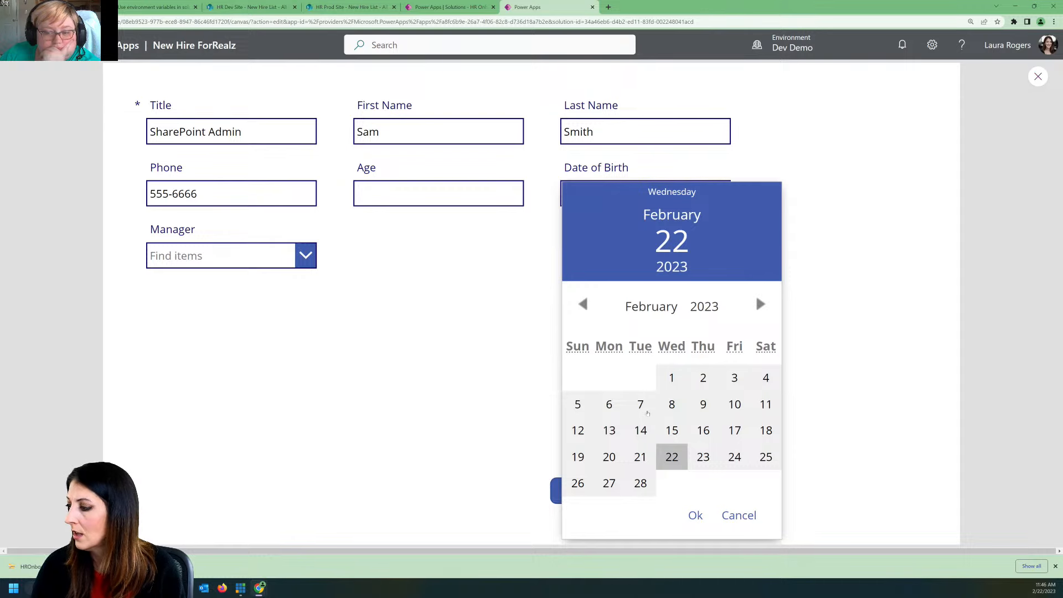
pyautogui.click(672, 404)
pyautogui.click(696, 515)
pyautogui.click(234, 252)
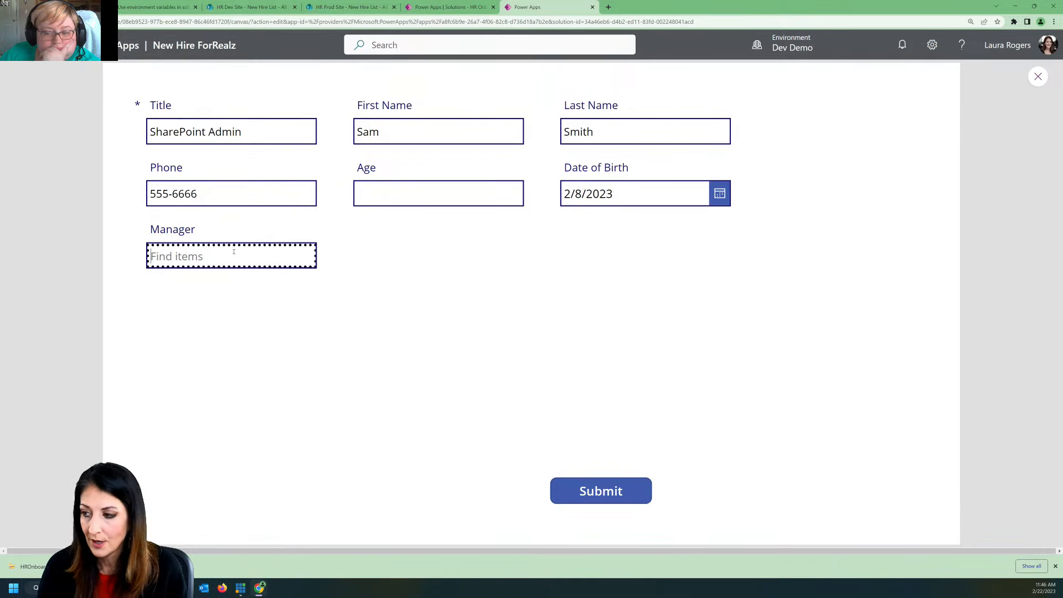
pyautogui.write('laura')
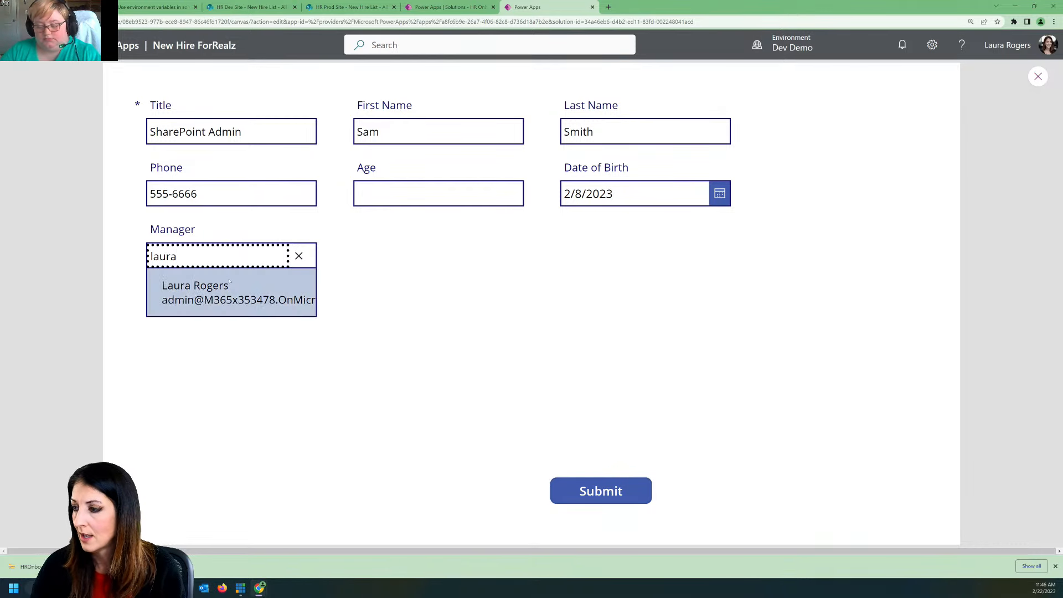
pyautogui.click(227, 294)
pyautogui.click(571, 490)
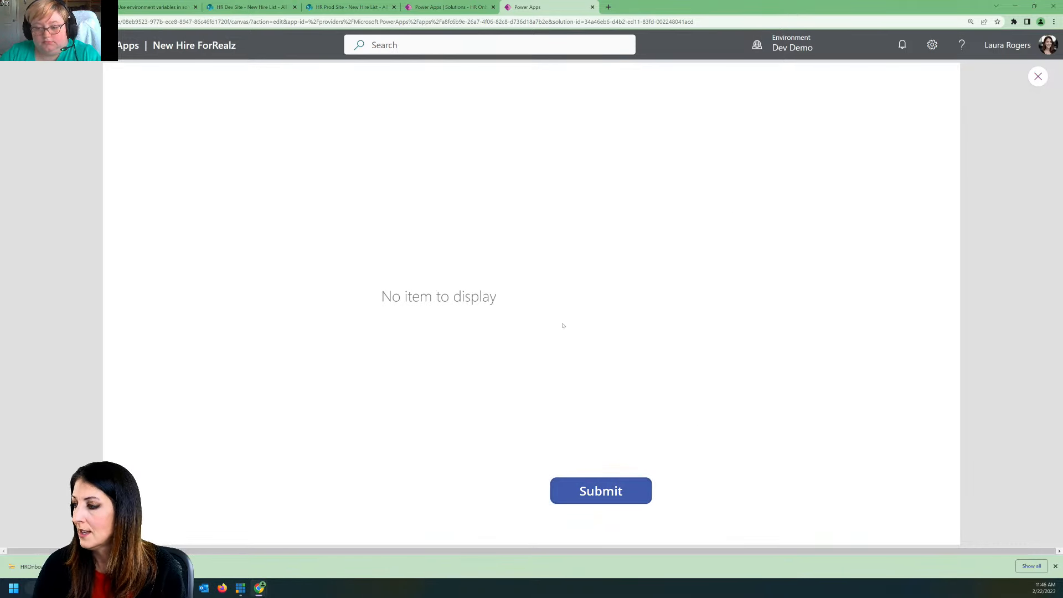
# Step: Close the app preview and dismiss the testing tip with Don't show me this again enabled
pyautogui.click(1036, 77)
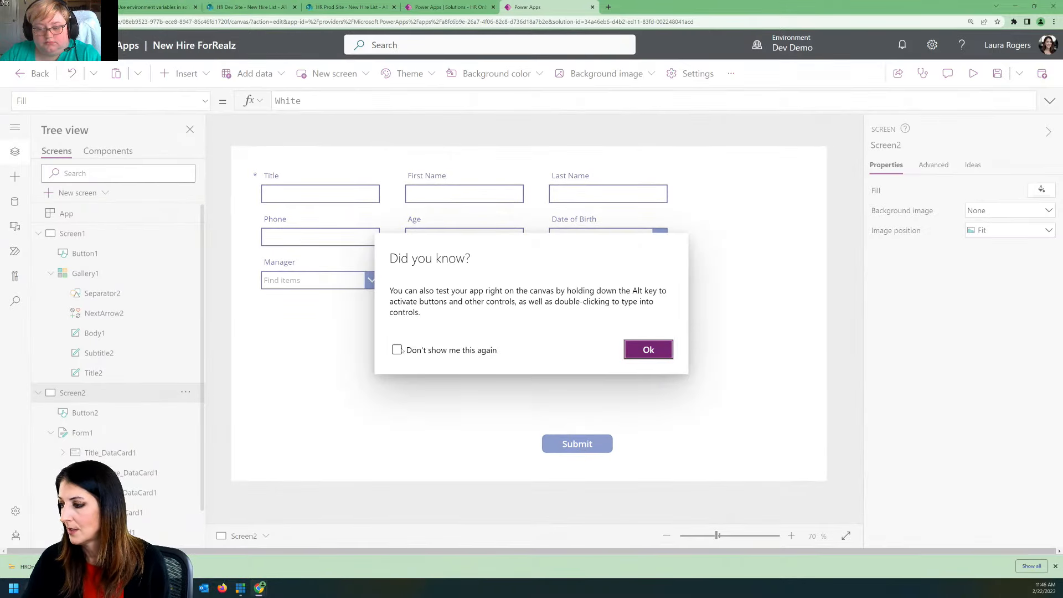
pyautogui.click(396, 350)
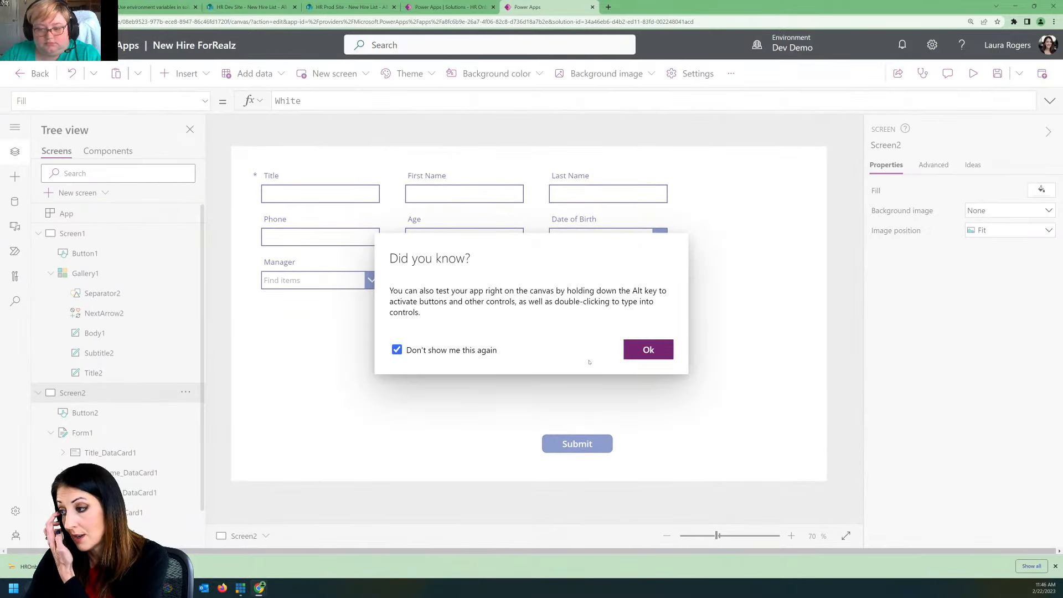
pyautogui.click(648, 350)
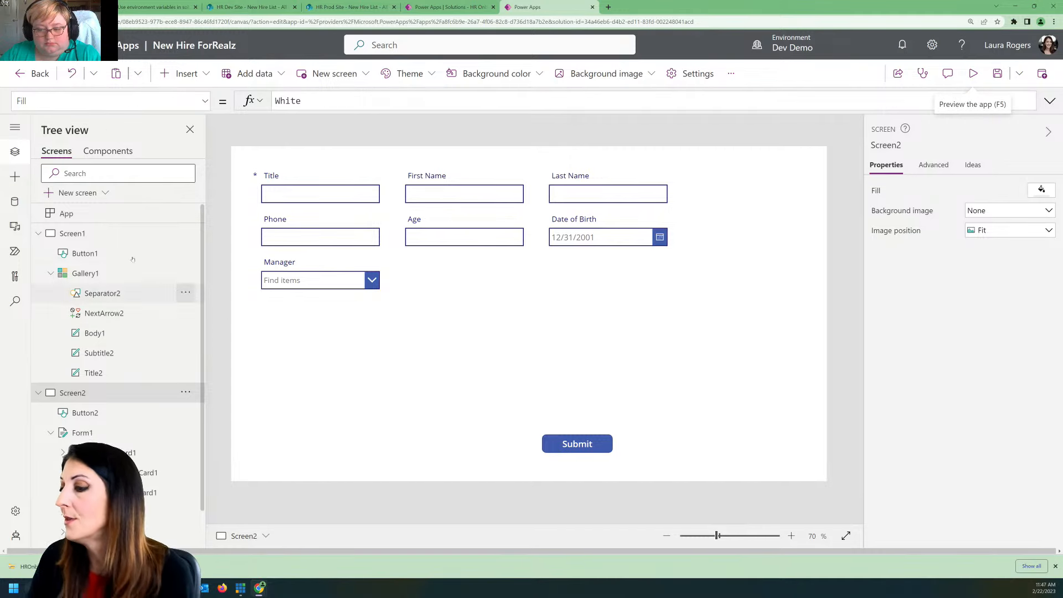
# Step: Return to Screen1 and preview its gallery to check for the submitted SharePoint Admin entry
pyautogui.click(72, 233)
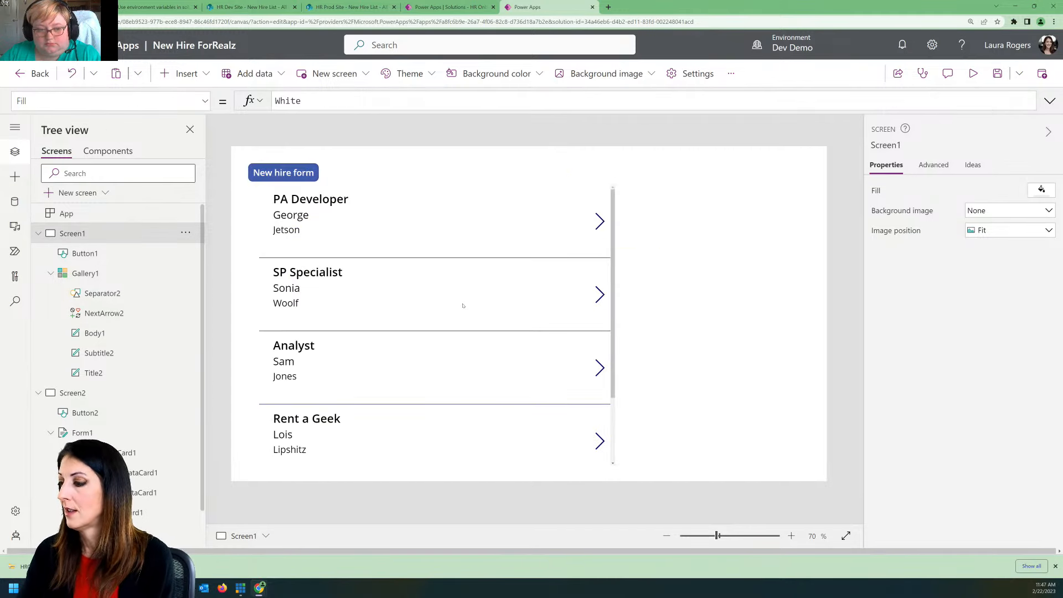
pyautogui.scroll(-2, 456, 286)
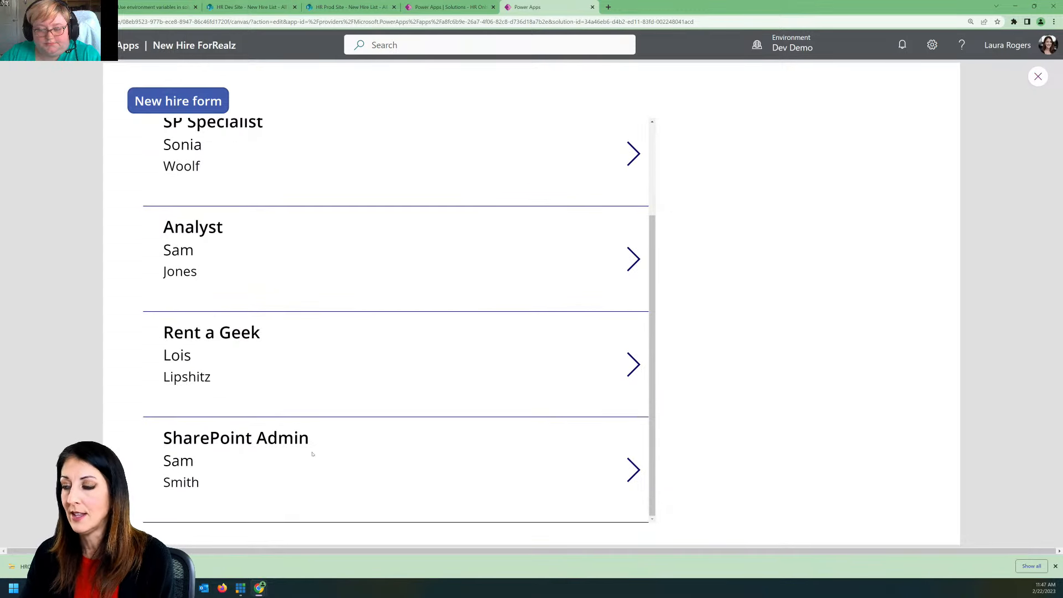
# Step: Close the app preview and switch to the Outlook inbox to look for the new hire notification e-mail
pyautogui.click(1039, 77)
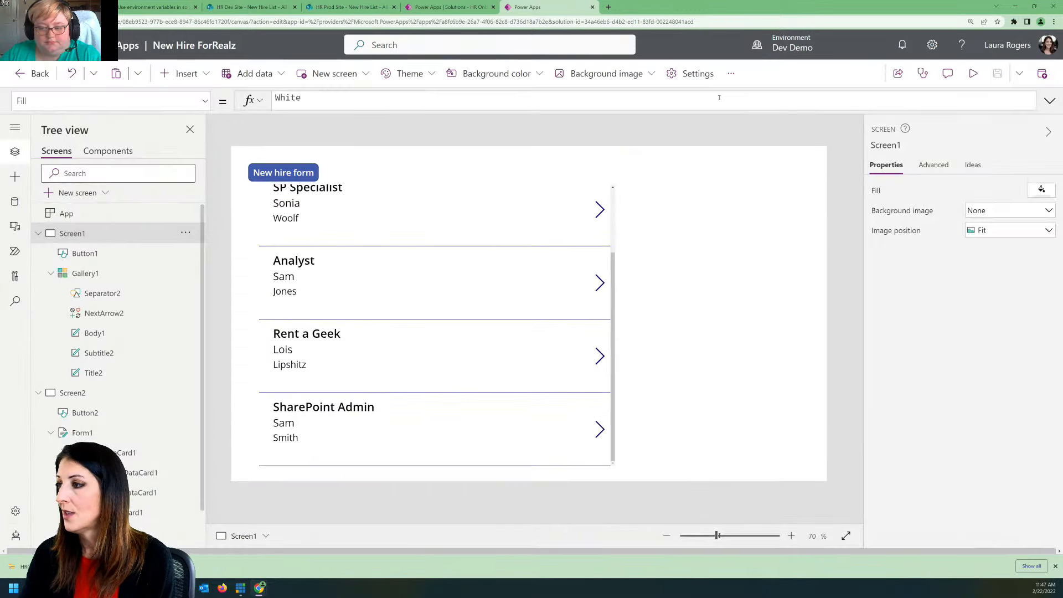
pyautogui.click(348, 6)
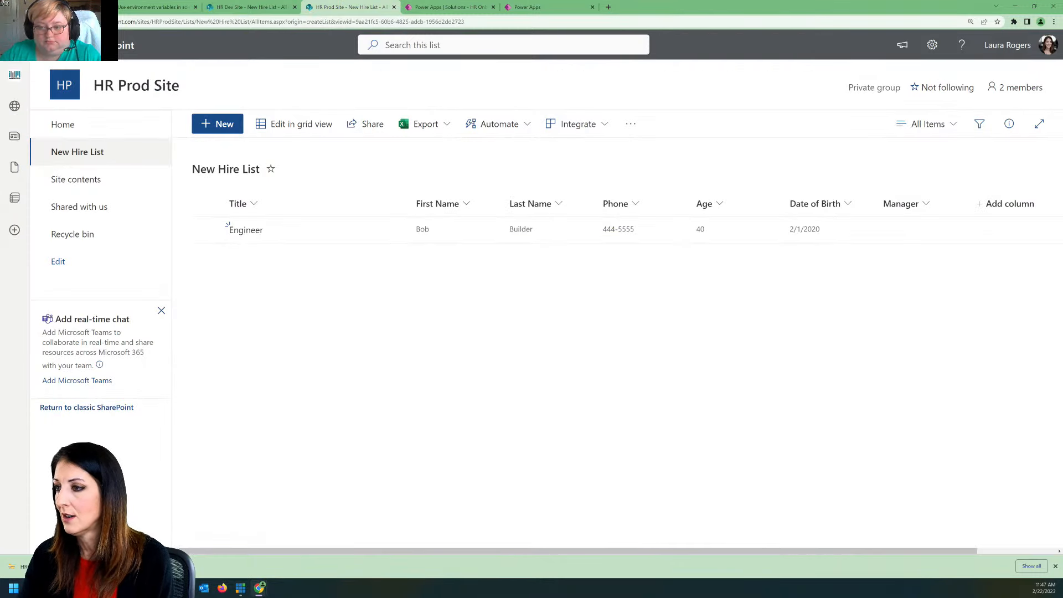
pyautogui.click(15, 44)
pyautogui.click(54, 118)
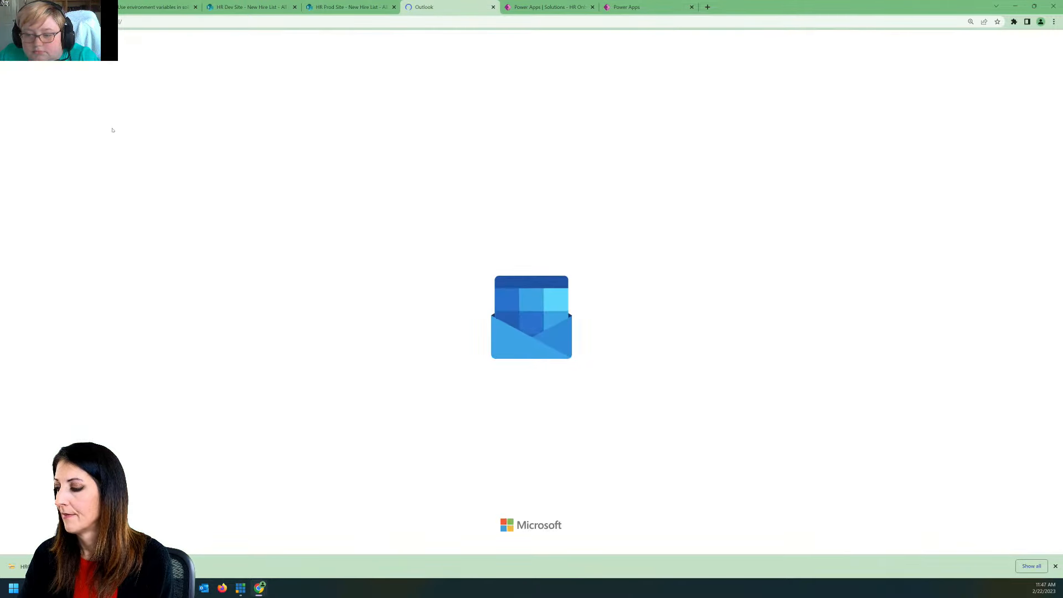
pyautogui.click(247, 205)
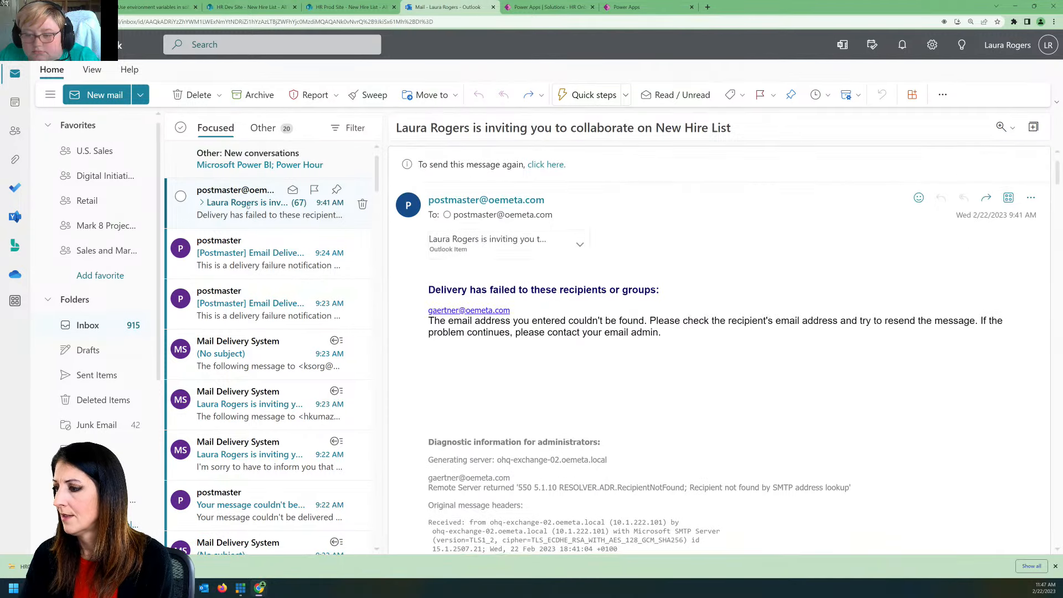
pyautogui.click(268, 129)
pyautogui.click(223, 126)
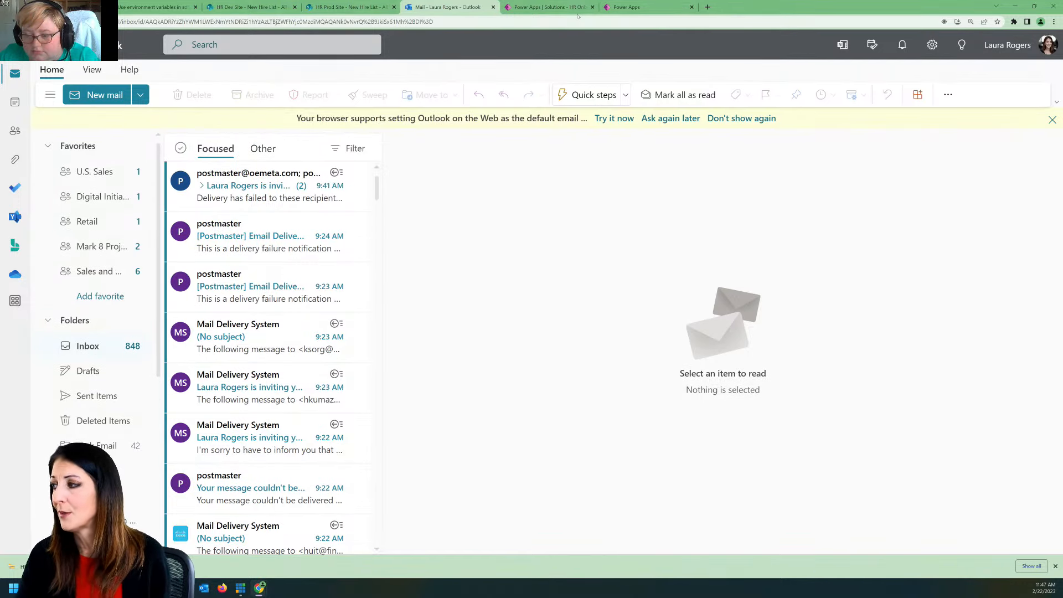
pyautogui.click(708, 6)
pyautogui.write('flow')
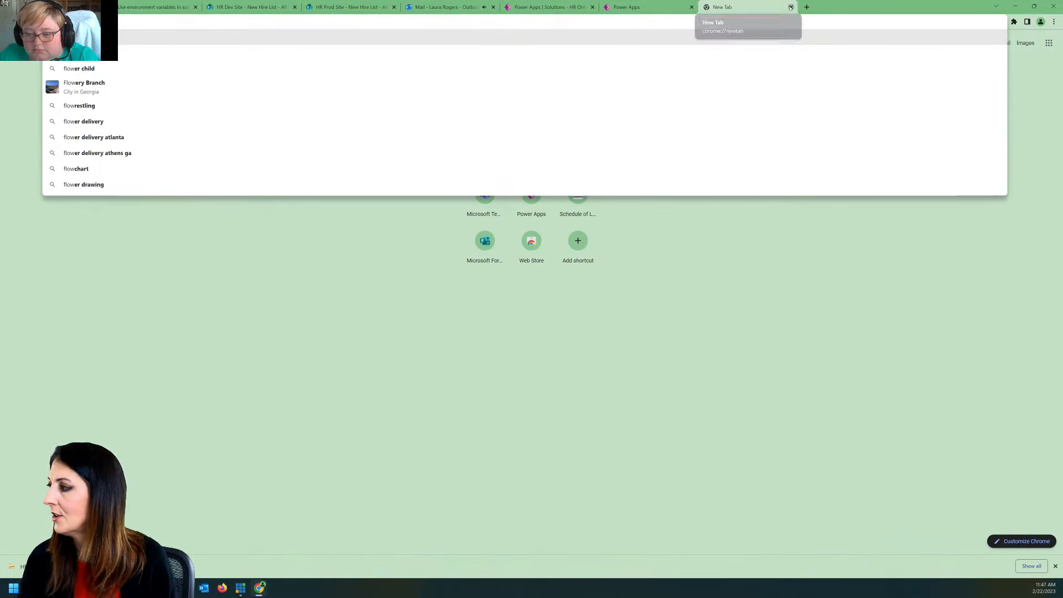
pyautogui.click(791, 7)
# Step: Open the new Thanks e-mail, and close the browser tab holding the HR Onboarding solution in the Contoso (default) environment
pyautogui.click(252, 191)
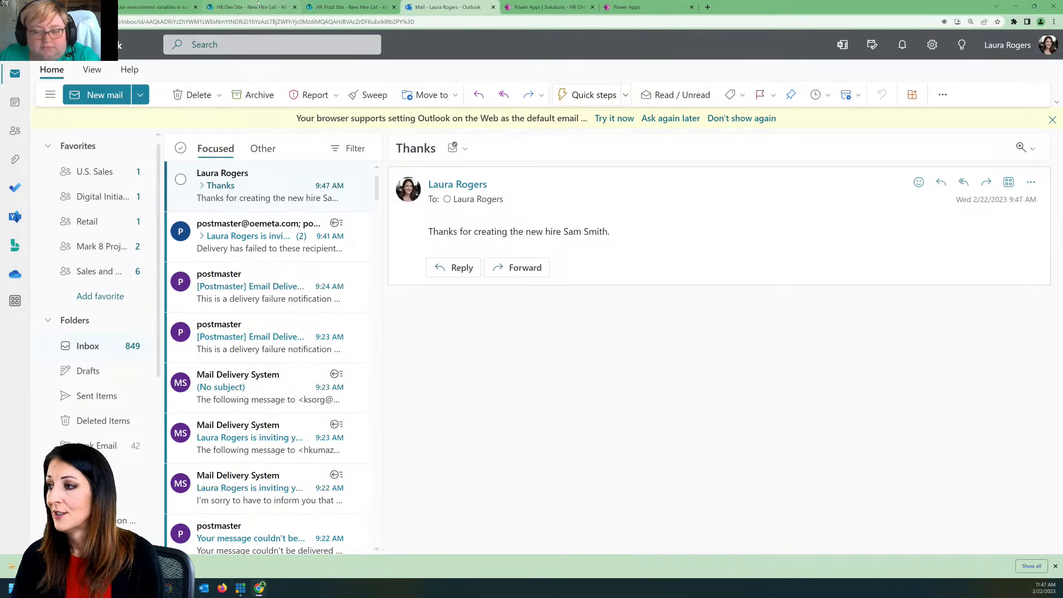
pyautogui.click(554, 5)
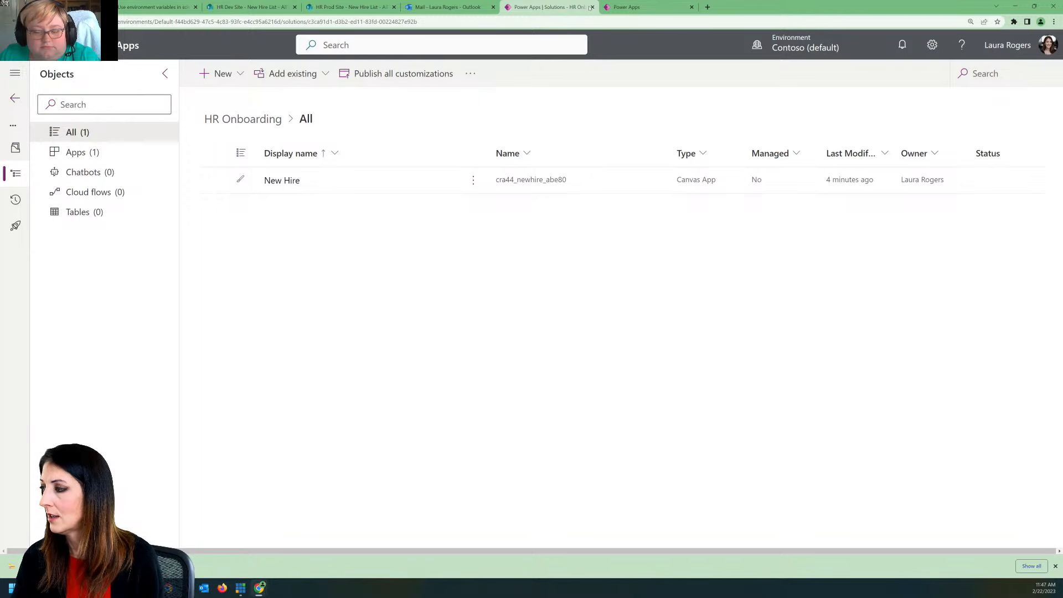
pyautogui.click(593, 7)
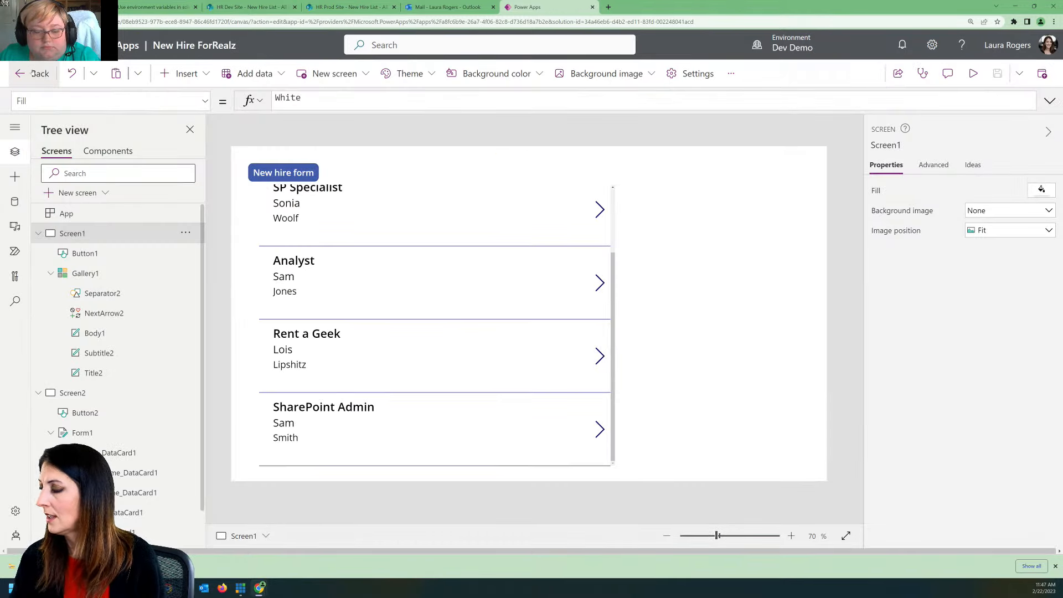
# Step: Save the New Hire ForRealz app, leave its editor and dismiss the earlier export notice
pyautogui.click(997, 73)
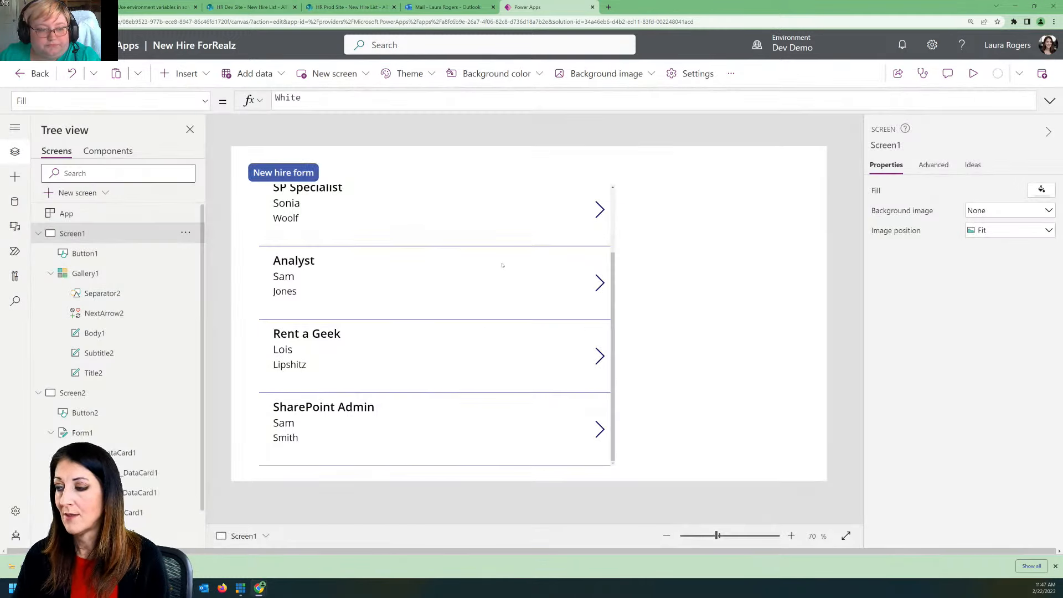
pyautogui.click(544, 393)
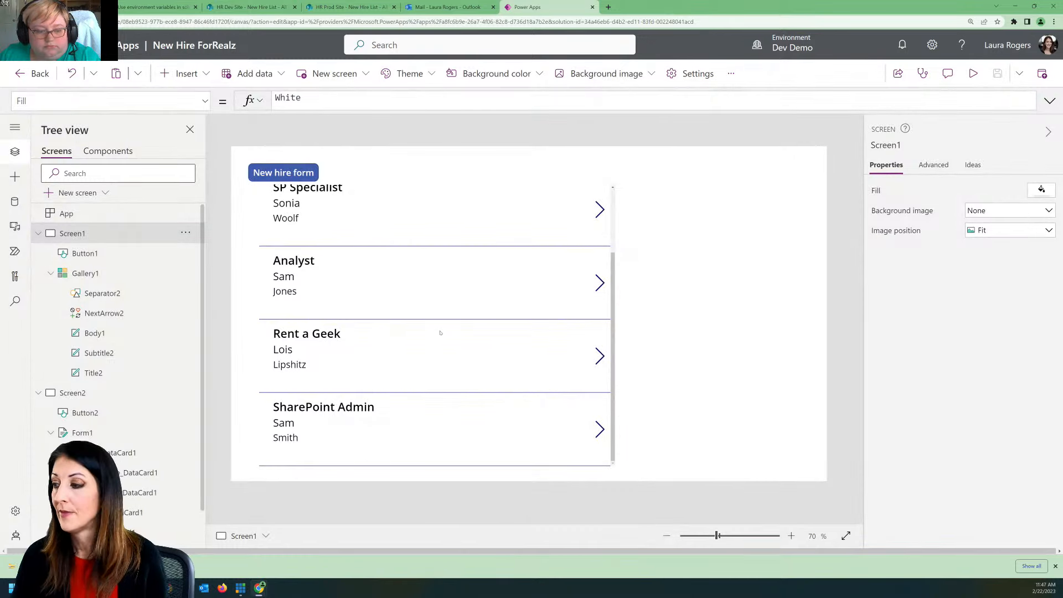
pyautogui.click(39, 76)
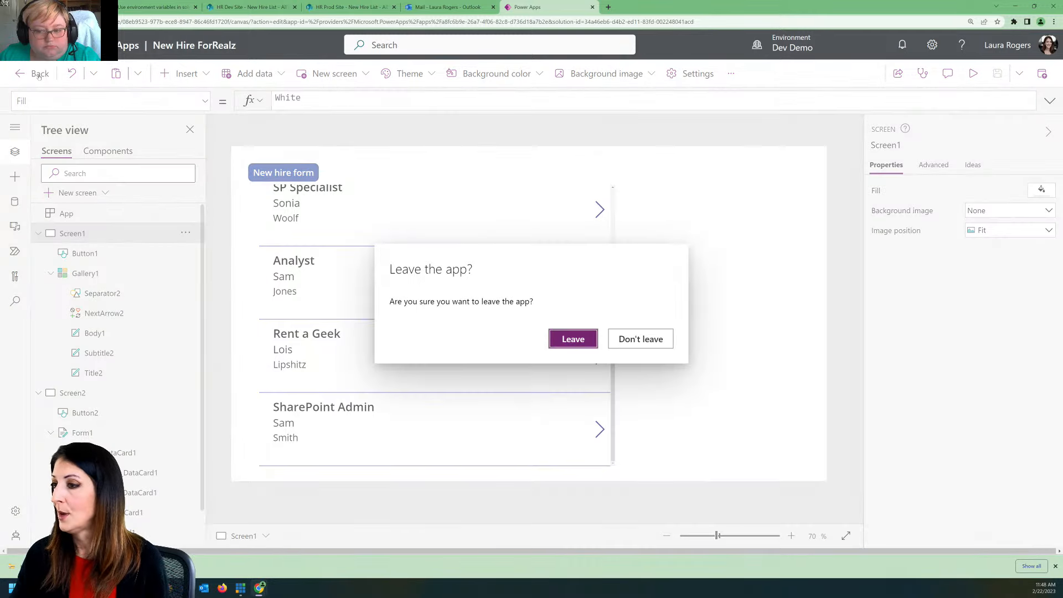
pyautogui.click(575, 339)
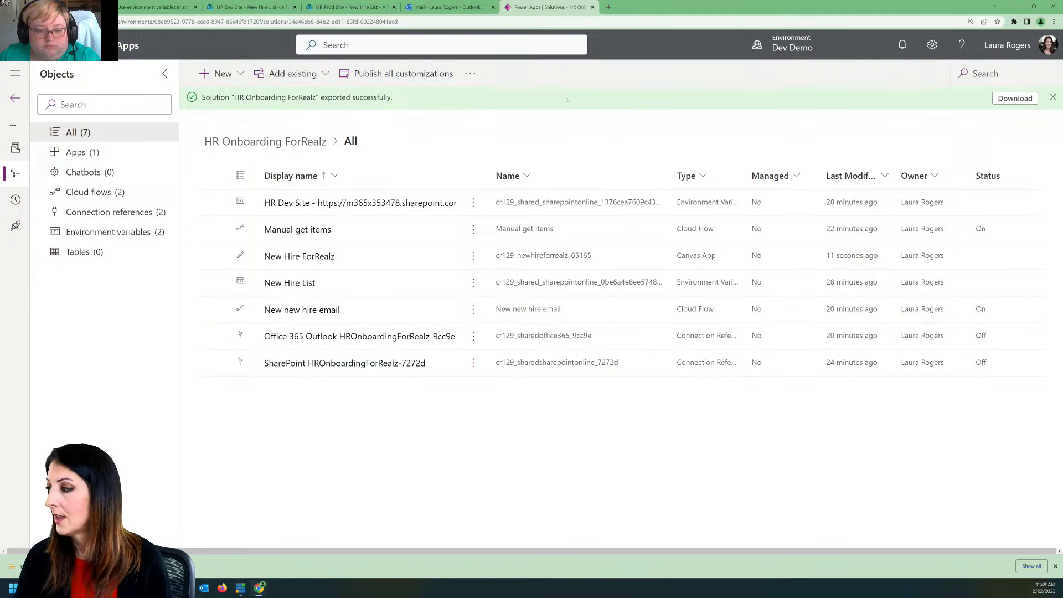
pyautogui.click(1053, 98)
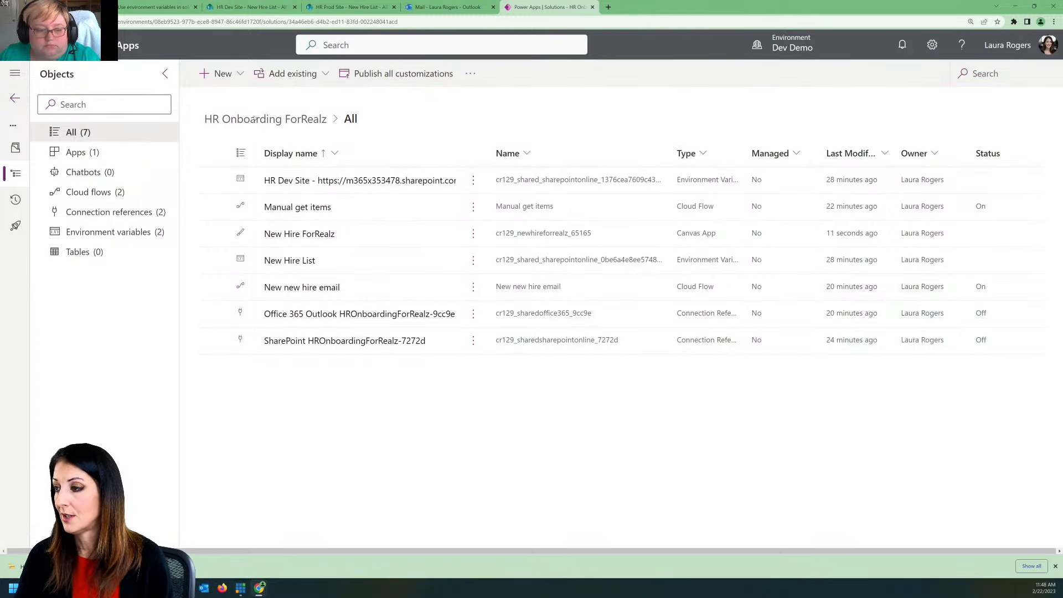
# Step: Publish all changes to the HR Onboarding ForRealz solution and export it as unmanaged version 1.0.0.2
pyautogui.click(15, 98)
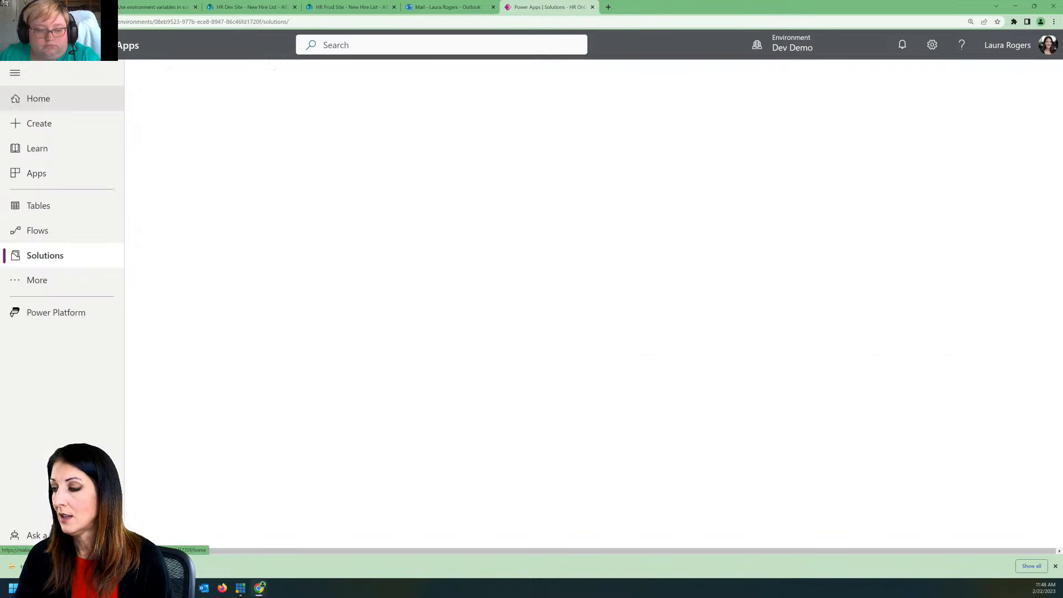
pyautogui.click(380, 204)
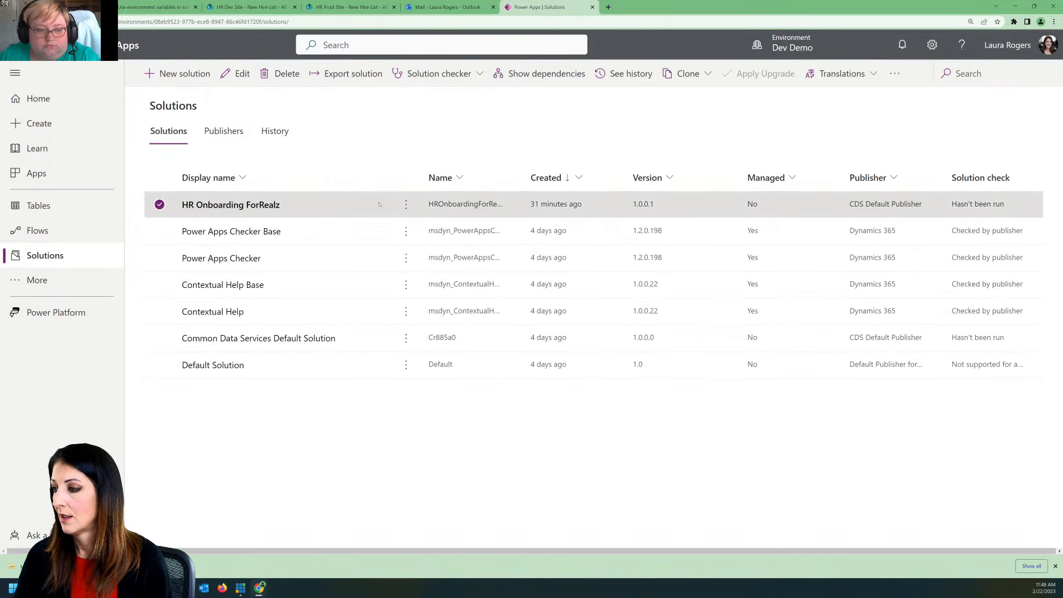
pyautogui.click(348, 73)
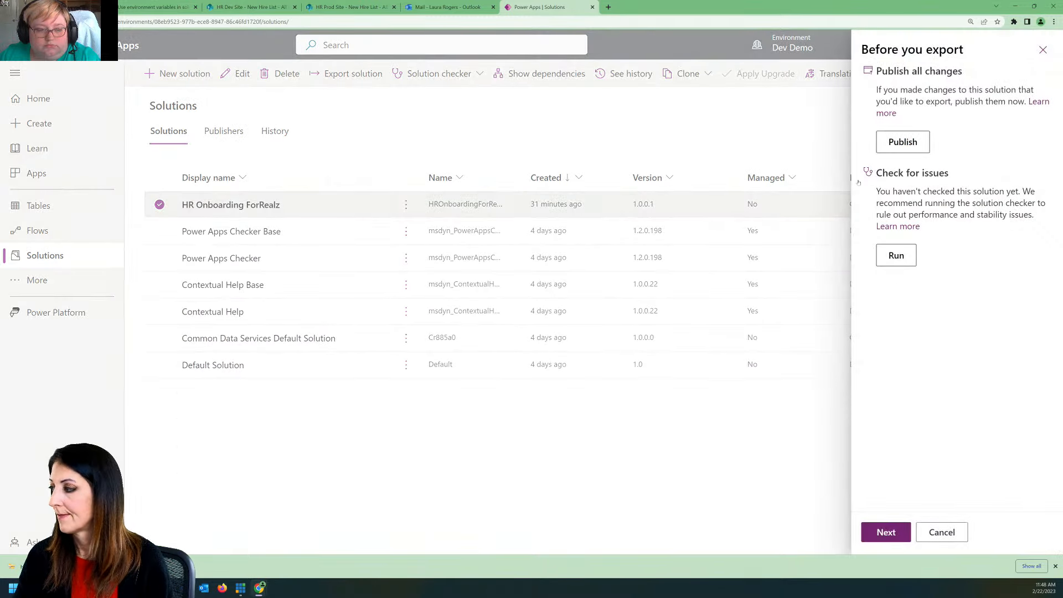
pyautogui.click(905, 145)
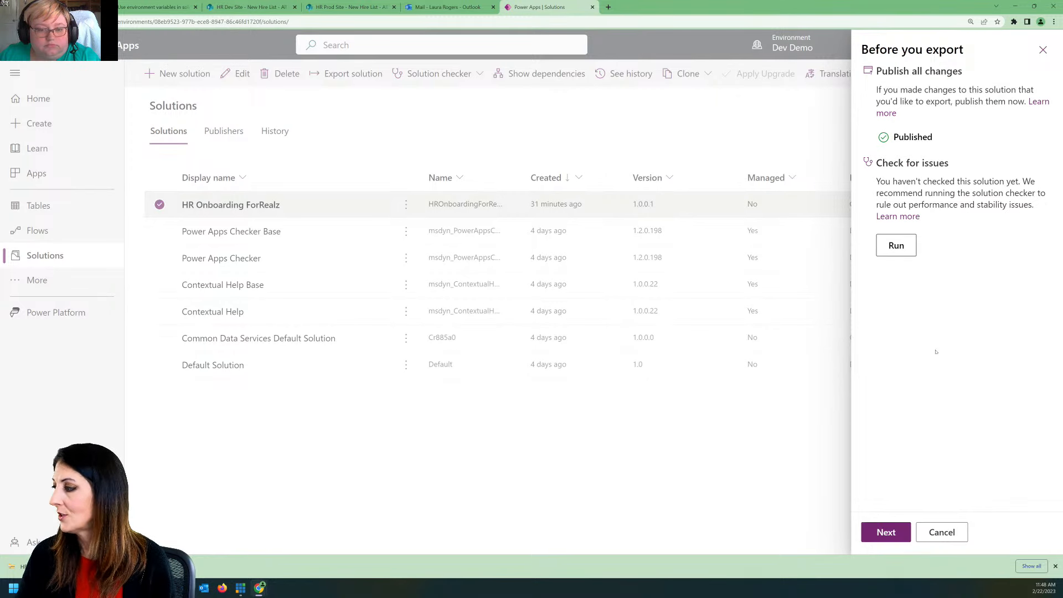
pyautogui.click(891, 534)
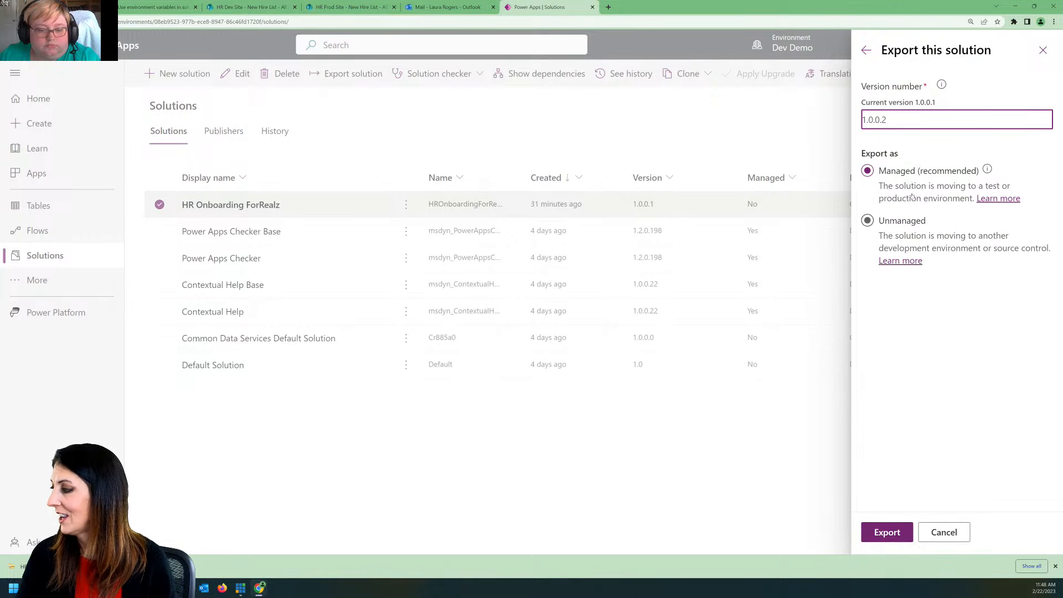
pyautogui.click(868, 221)
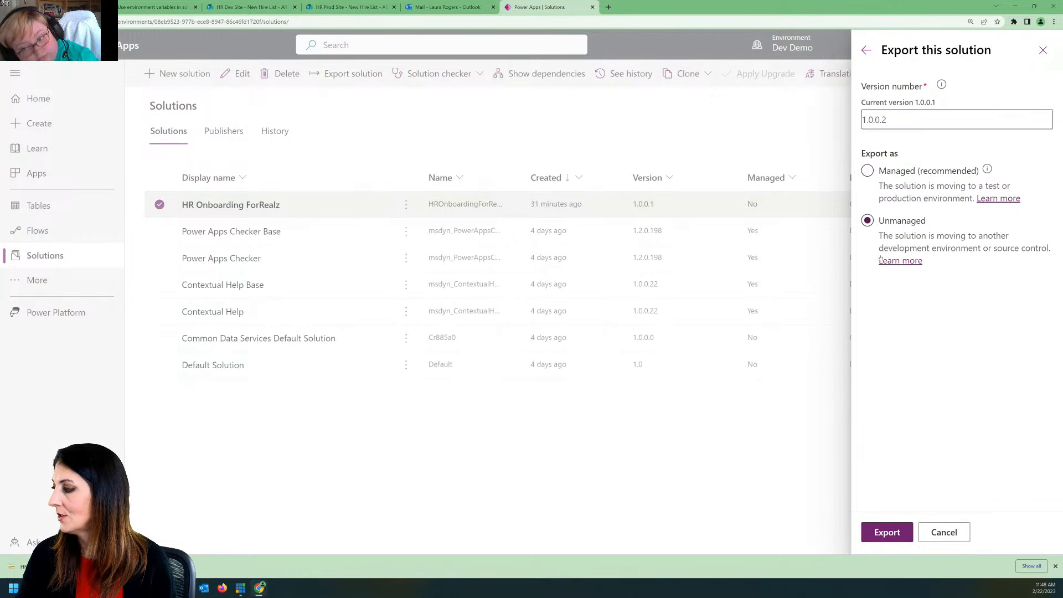
pyautogui.click(888, 533)
# Step: Switch to the New Hire List on the HR Prod Site and stop it from inheriting permissions
pyautogui.click(348, 7)
pyautogui.click(932, 45)
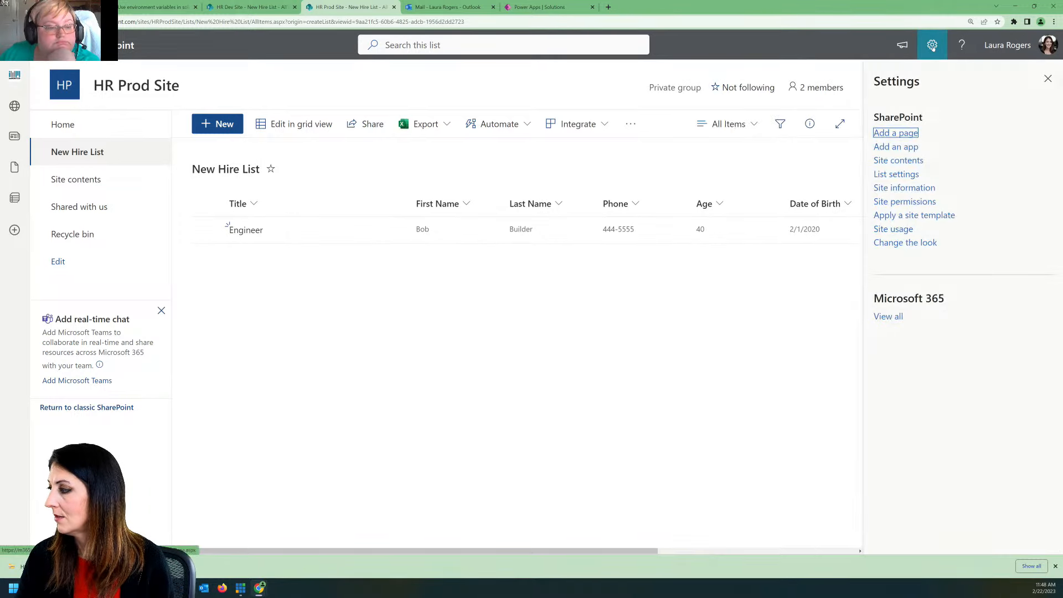
pyautogui.click(898, 174)
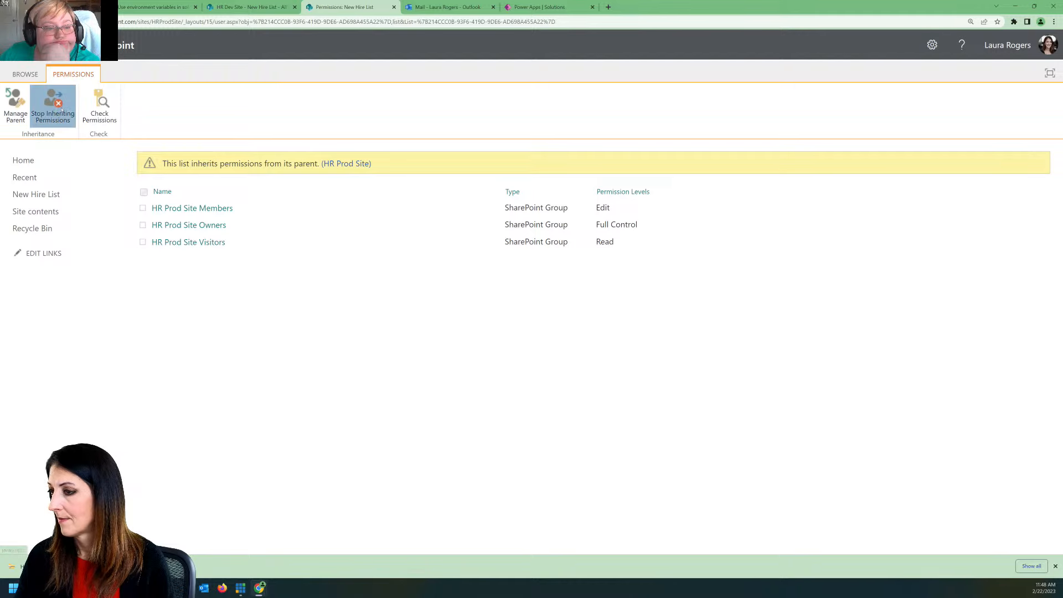
pyautogui.click(53, 106)
pyautogui.click(572, 86)
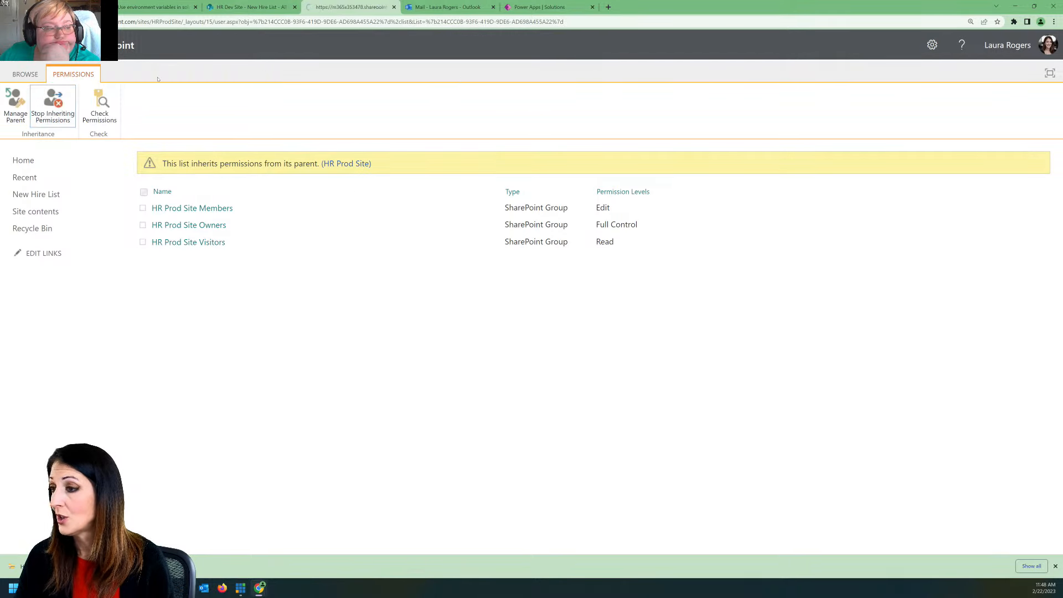
# Step: Share the New Hire List with Power Hour Members at the Contribute permission level, without an e-mail invitation
pyautogui.click(70, 103)
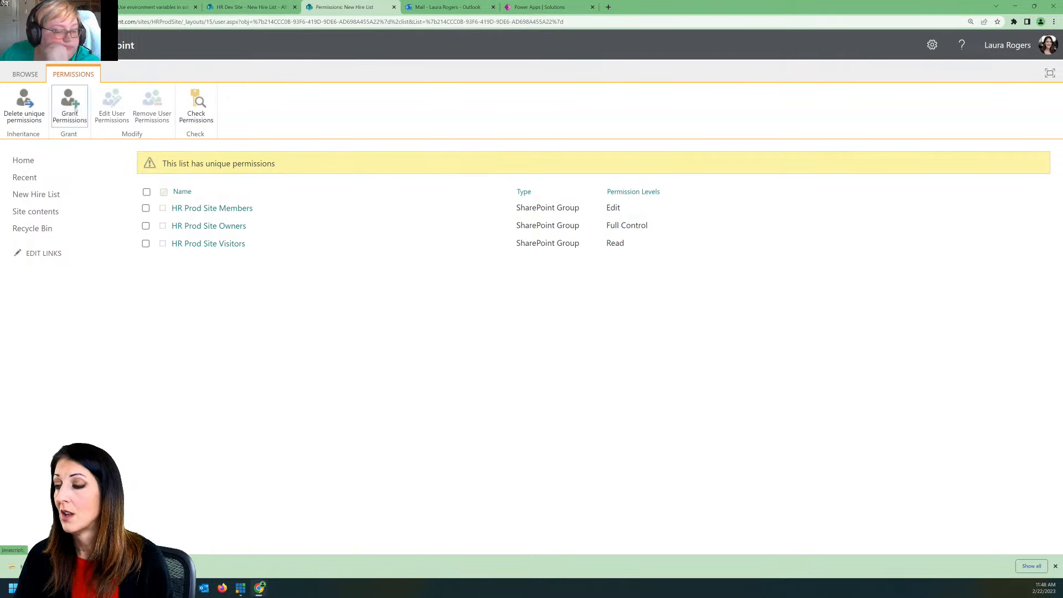
pyautogui.click(545, 245)
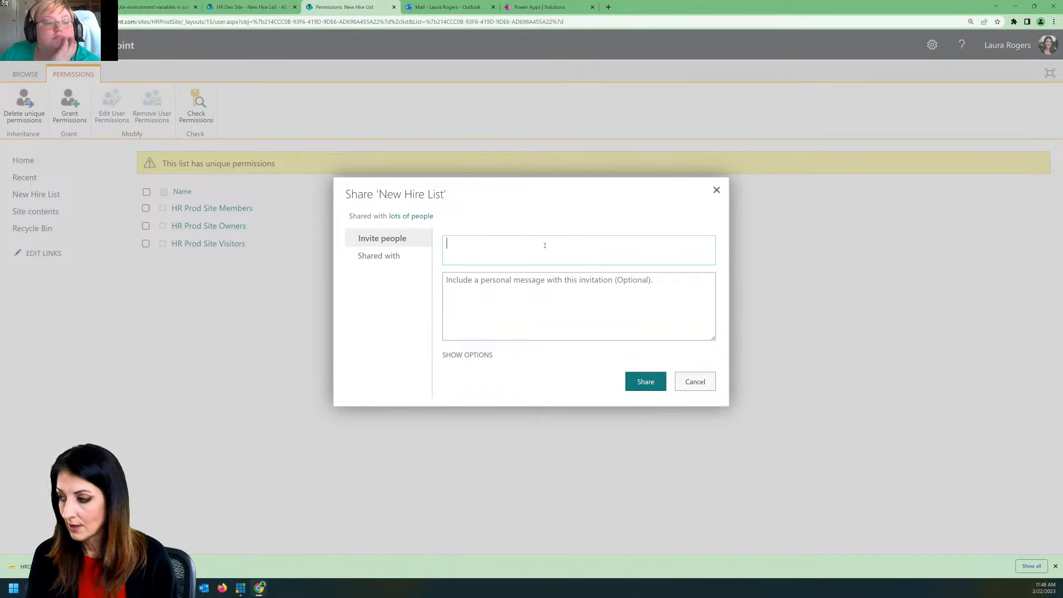
pyautogui.write('power hour')
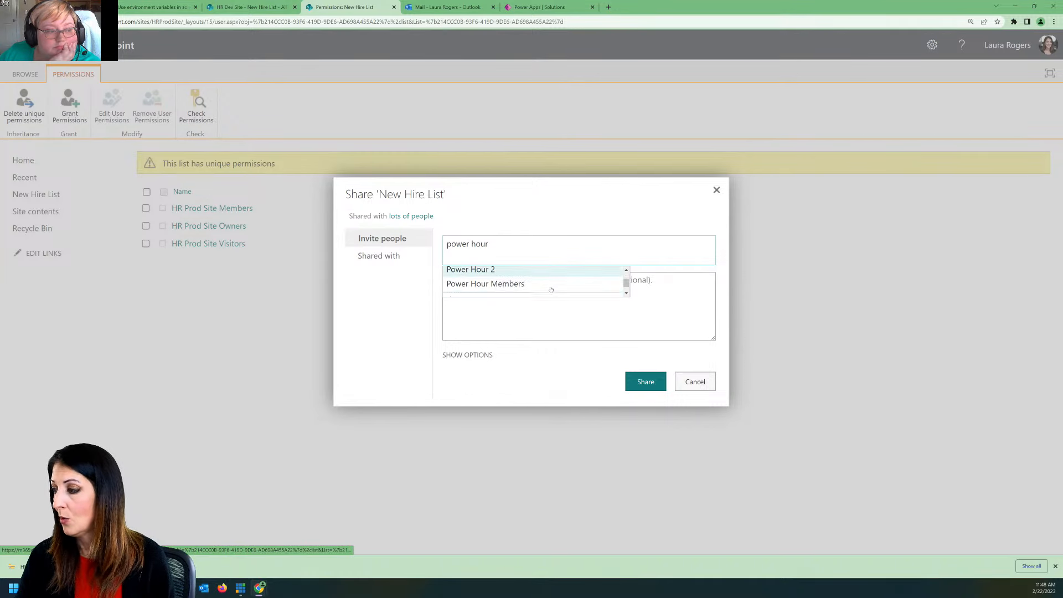
pyautogui.click(540, 275)
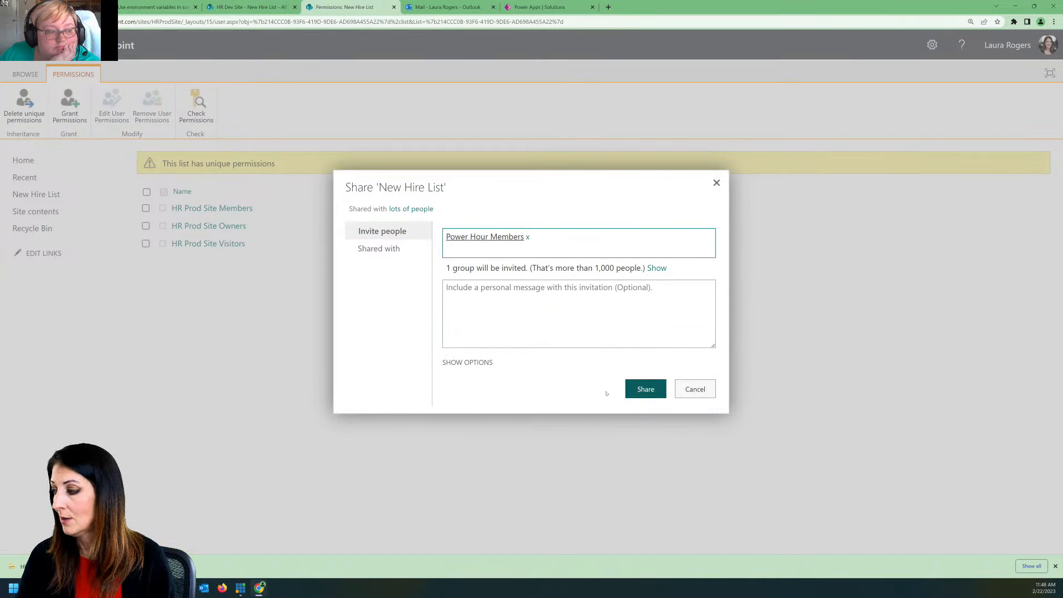
pyautogui.click(468, 362)
pyautogui.click(447, 353)
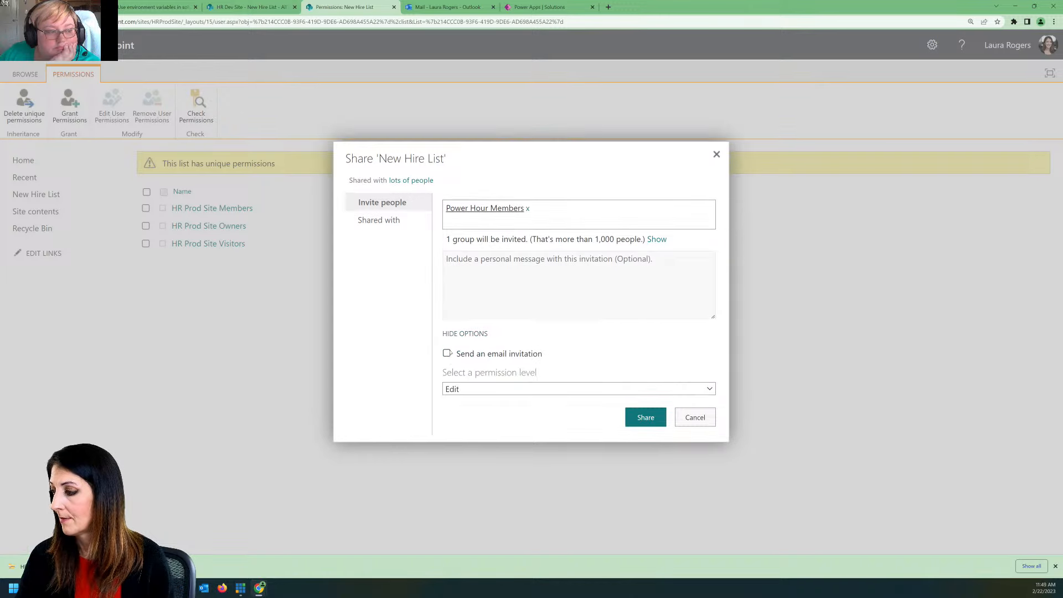
pyautogui.click(486, 389)
pyautogui.click(632, 432)
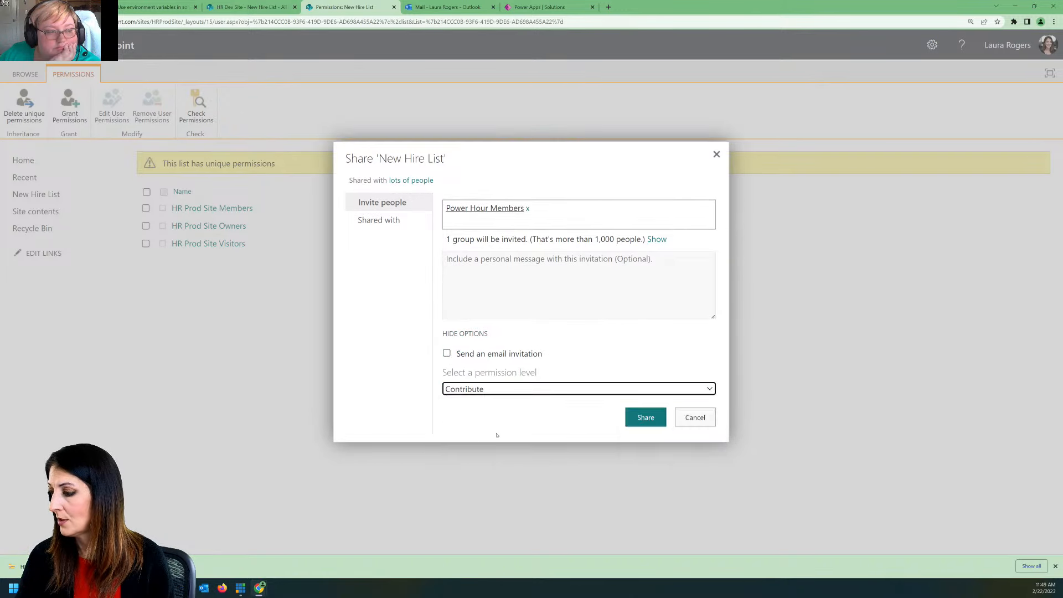
pyautogui.click(632, 420)
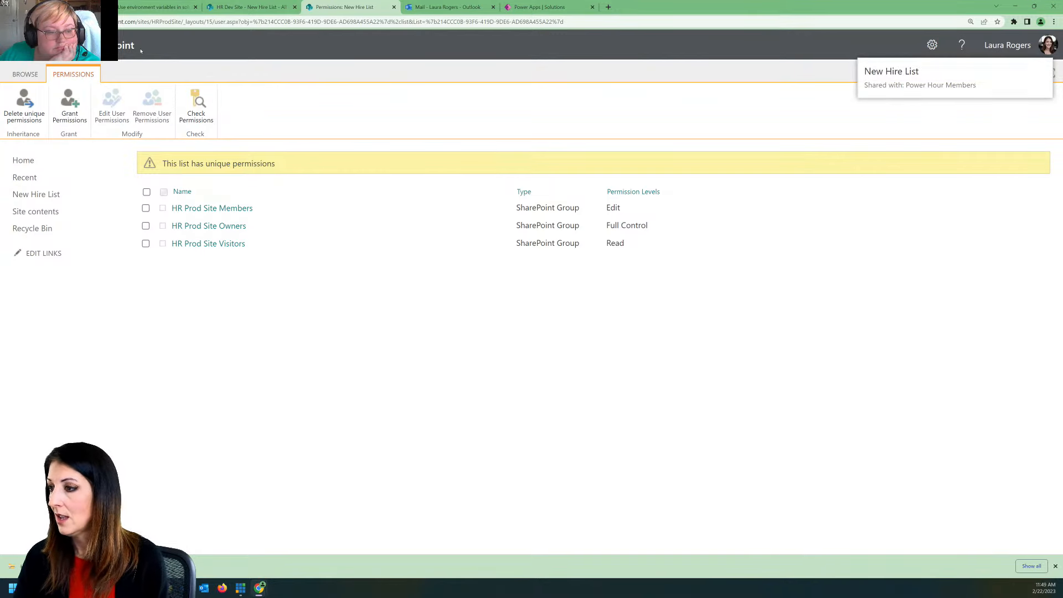
# Step: Leave the permissions page, return to the New Hire List items and dismiss the Next steps suggestions
pyautogui.click(27, 74)
pyautogui.click(105, 124)
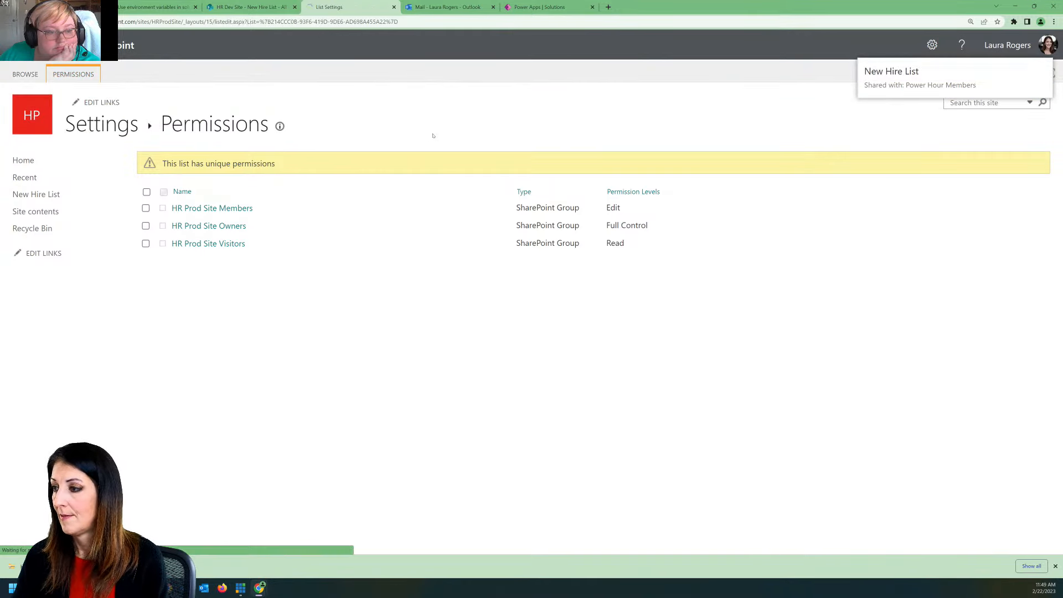
pyautogui.click(125, 124)
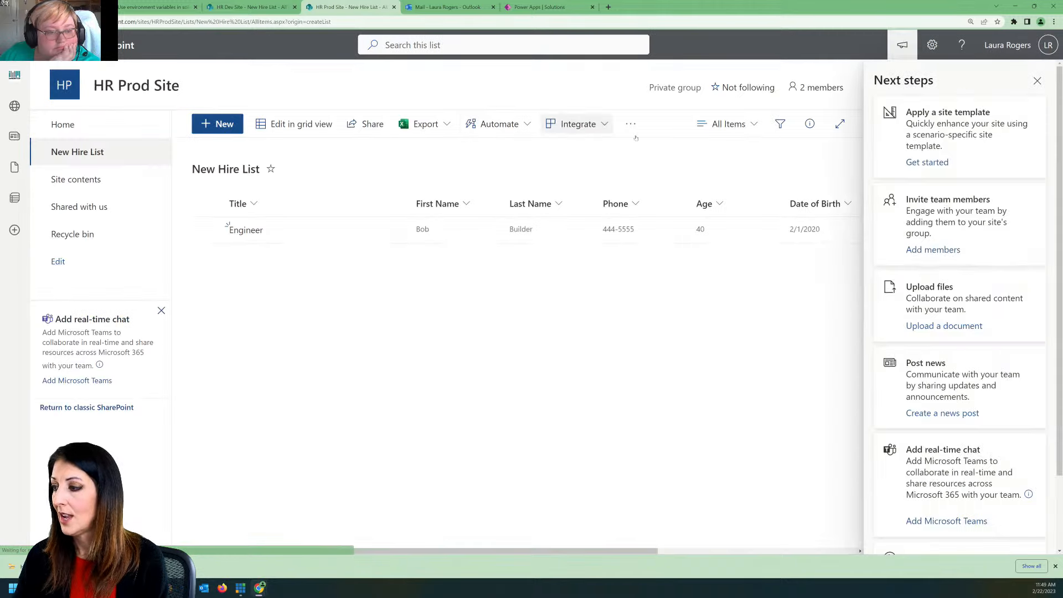
pyautogui.click(1038, 81)
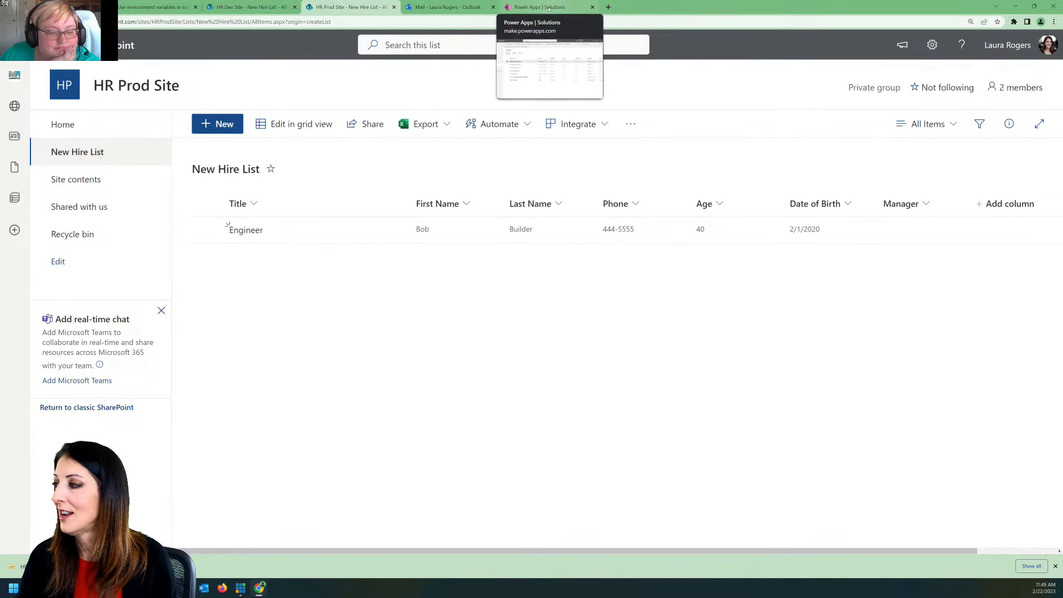
# Step: Switch back to the Power Apps solutions list and dismiss the browser's downloads bar
pyautogui.click(549, 7)
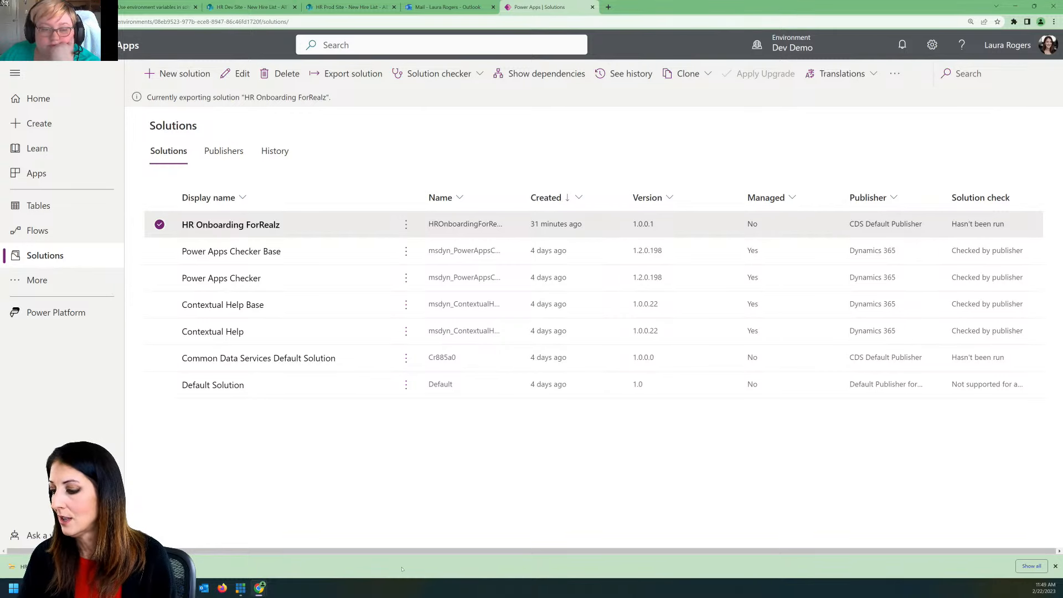
pyautogui.click(1056, 566)
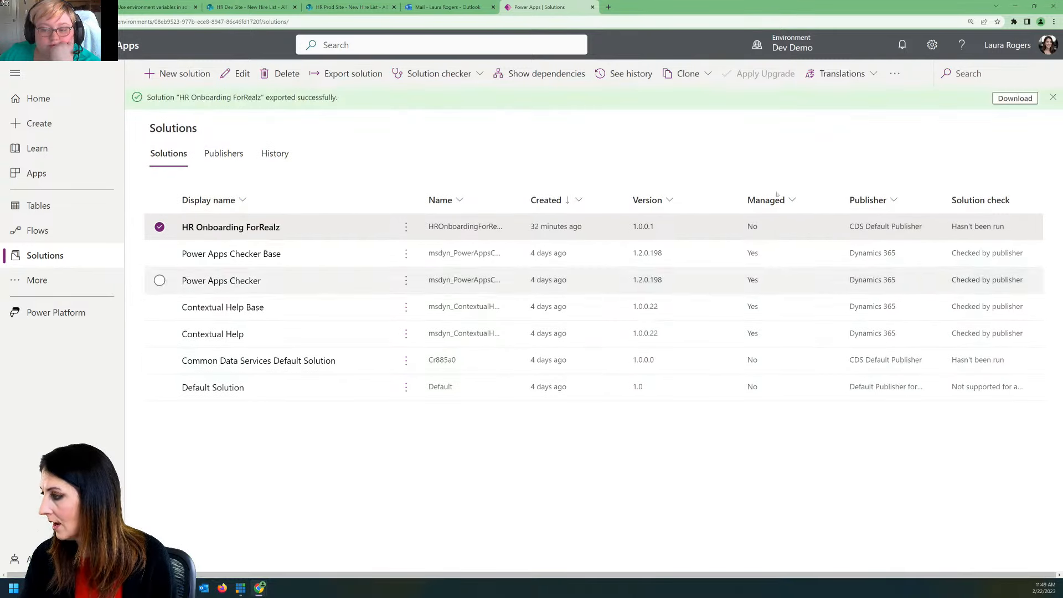
# Step: Download the exported HR Onboarding ForRealz solution and switch the environment to Contoso (default)
pyautogui.click(1005, 101)
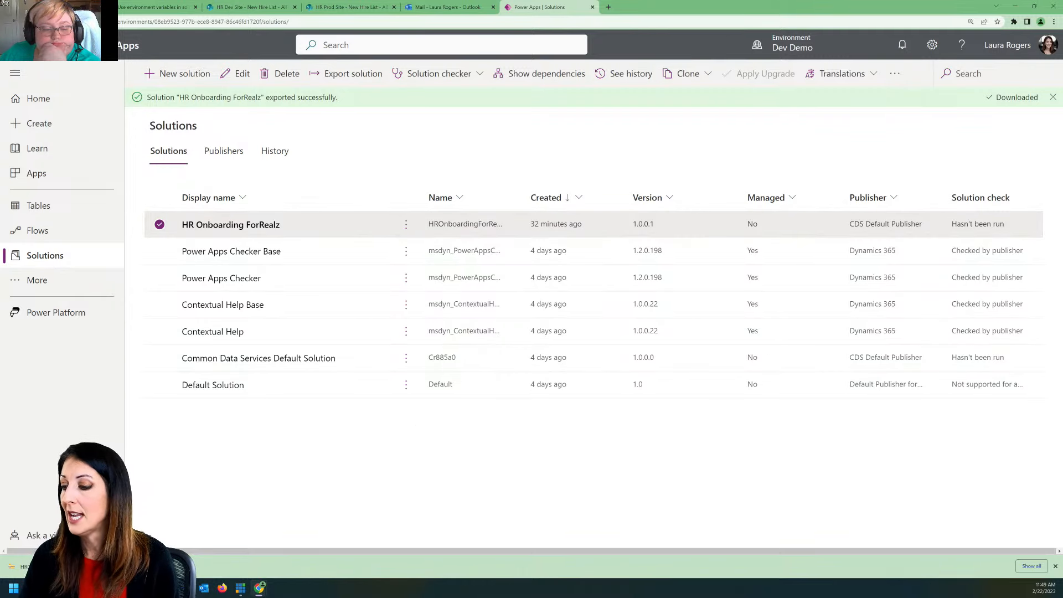
pyautogui.click(786, 43)
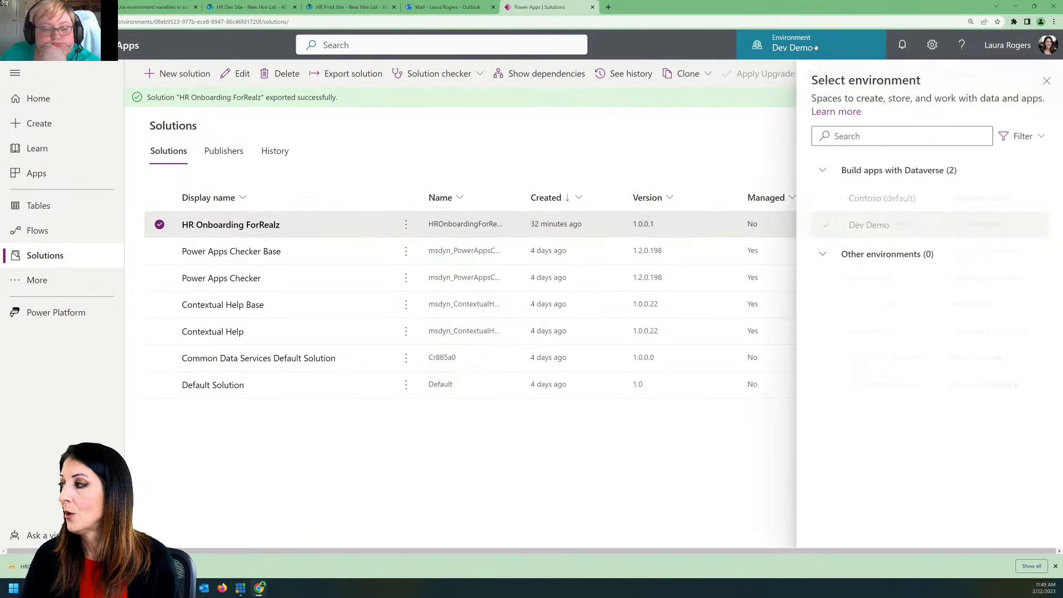
pyautogui.click(872, 200)
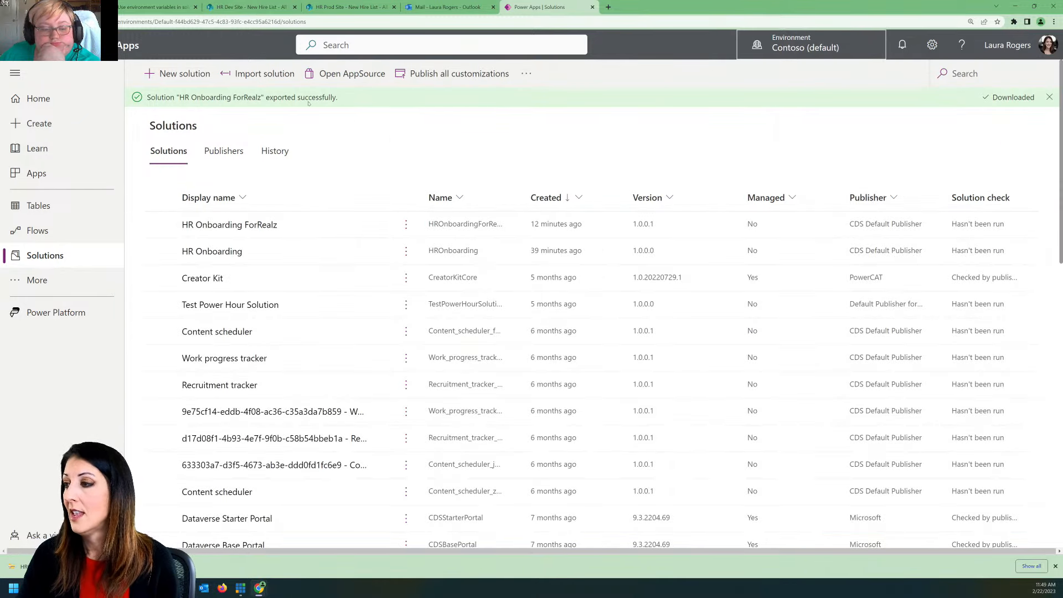
# Step: Import HROnboardingForRealz_1_0_0_2.zip into the Contoso (default) environment and dismiss the export notification
pyautogui.click(259, 74)
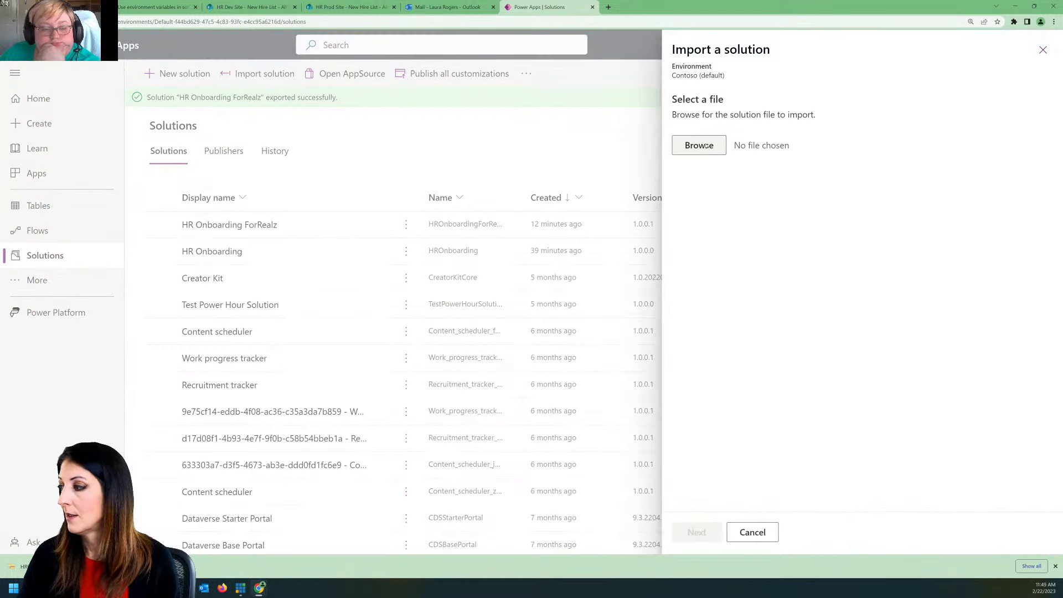
pyautogui.click(708, 146)
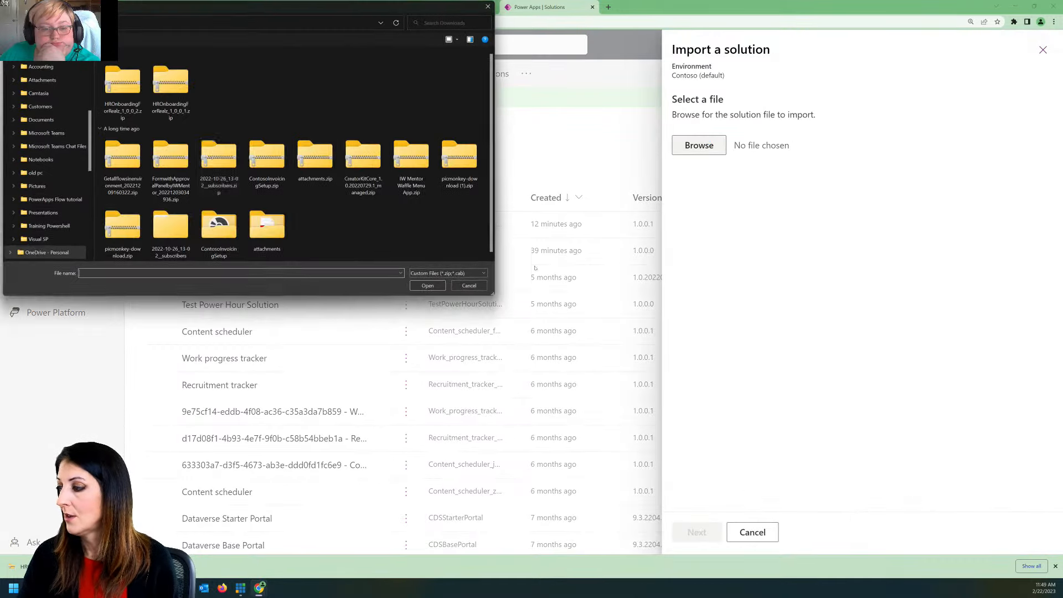
pyautogui.click(124, 84)
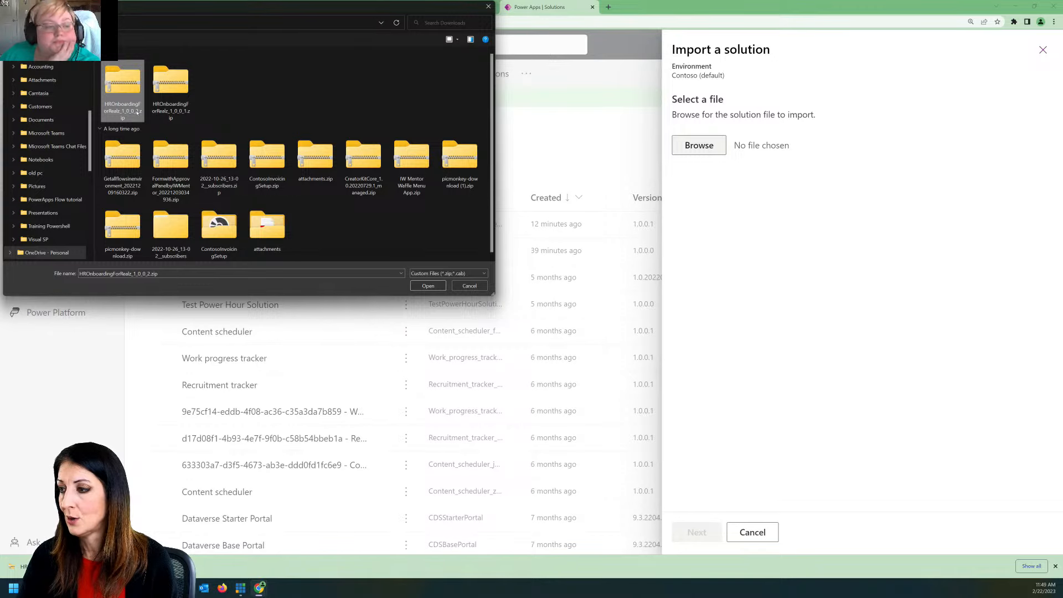
pyautogui.click(428, 286)
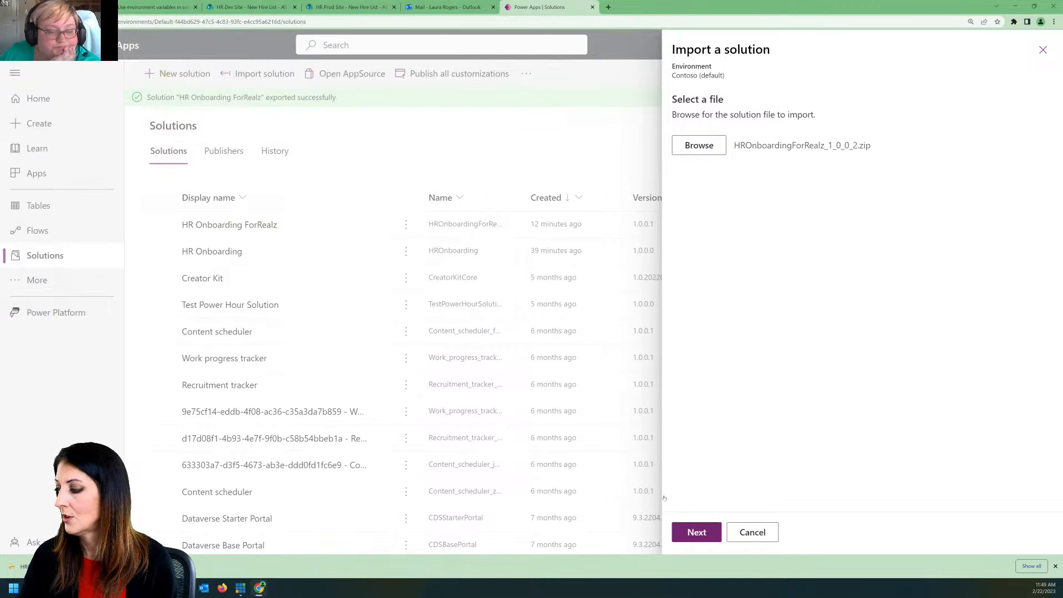
pyautogui.click(696, 532)
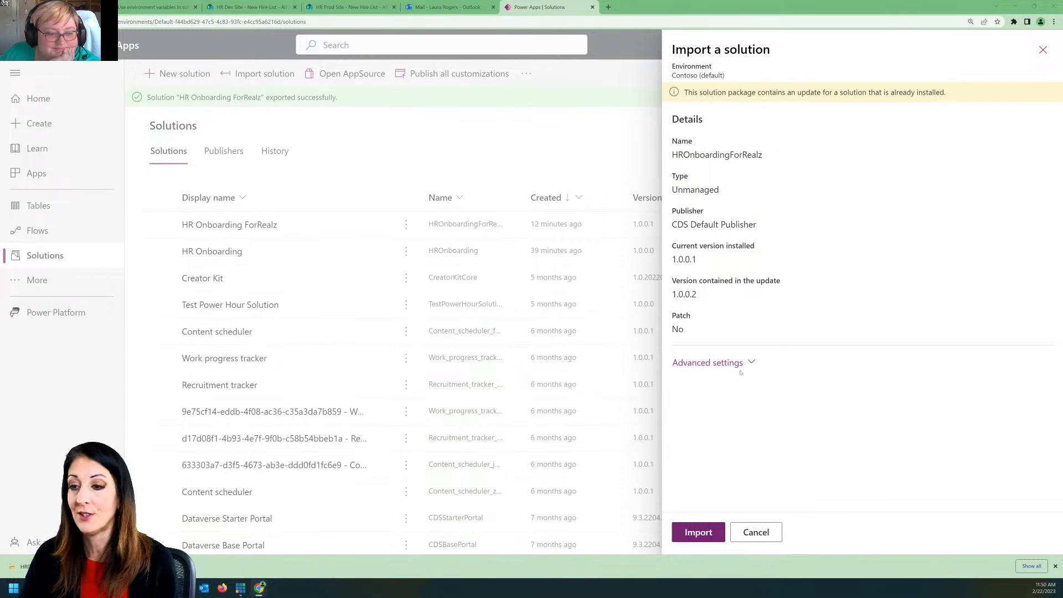
pyautogui.click(700, 533)
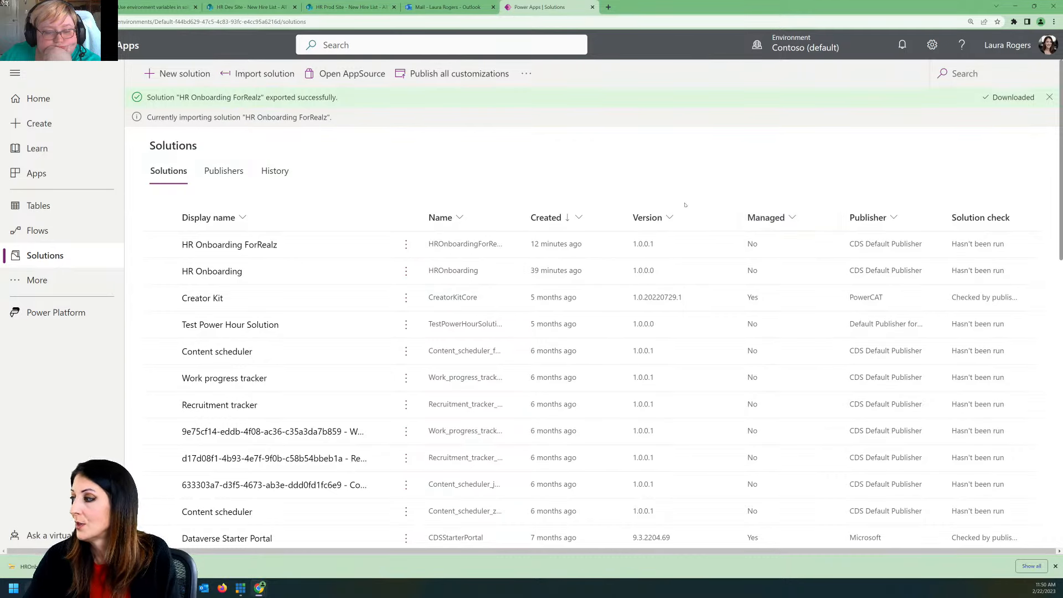
pyautogui.click(1050, 97)
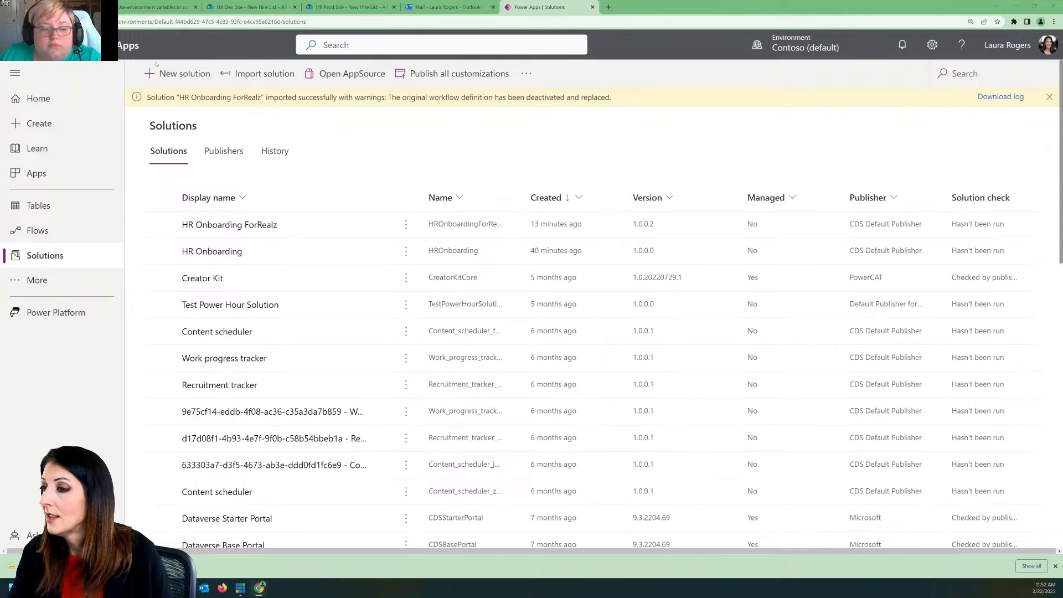
# Step: Share the New Hire ForRealz app with the last Power Hour account suggested, without an e-mail invitation, and close the sharing pane
pyautogui.click(61, 105)
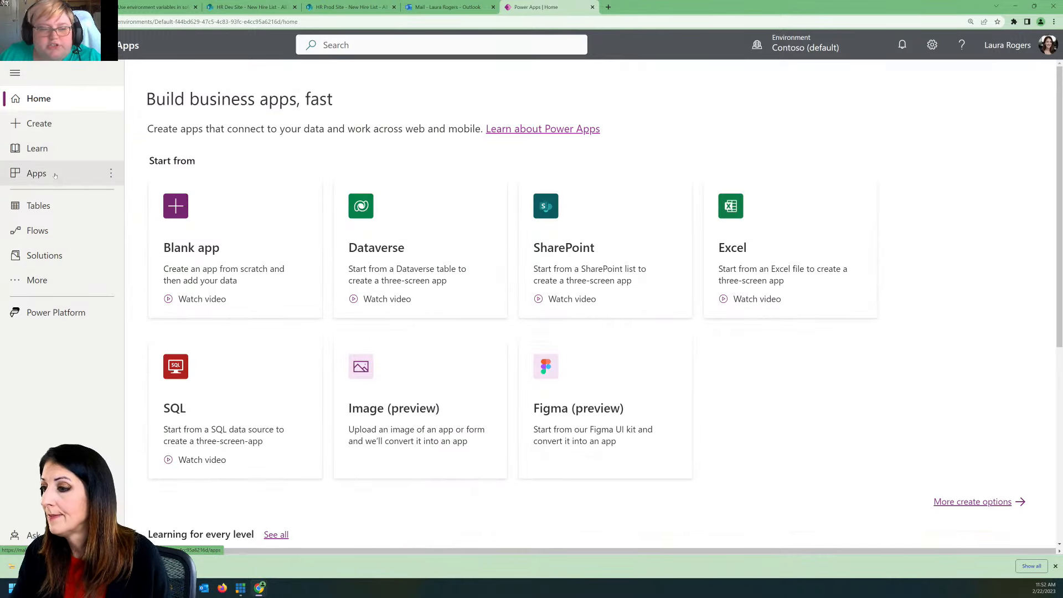
pyautogui.click(77, 175)
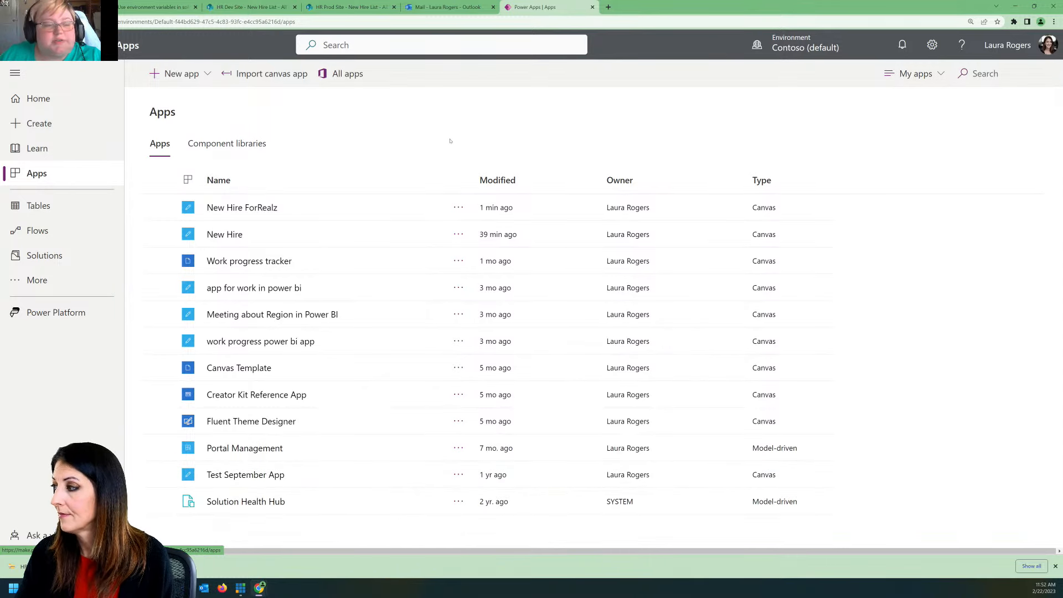
pyautogui.click(459, 208)
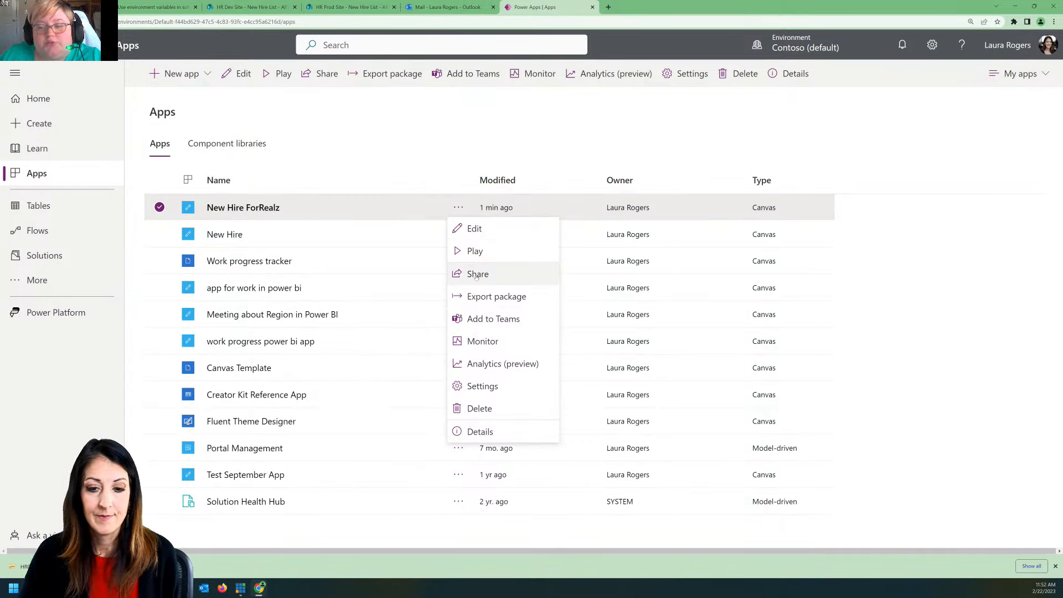
pyautogui.click(477, 275)
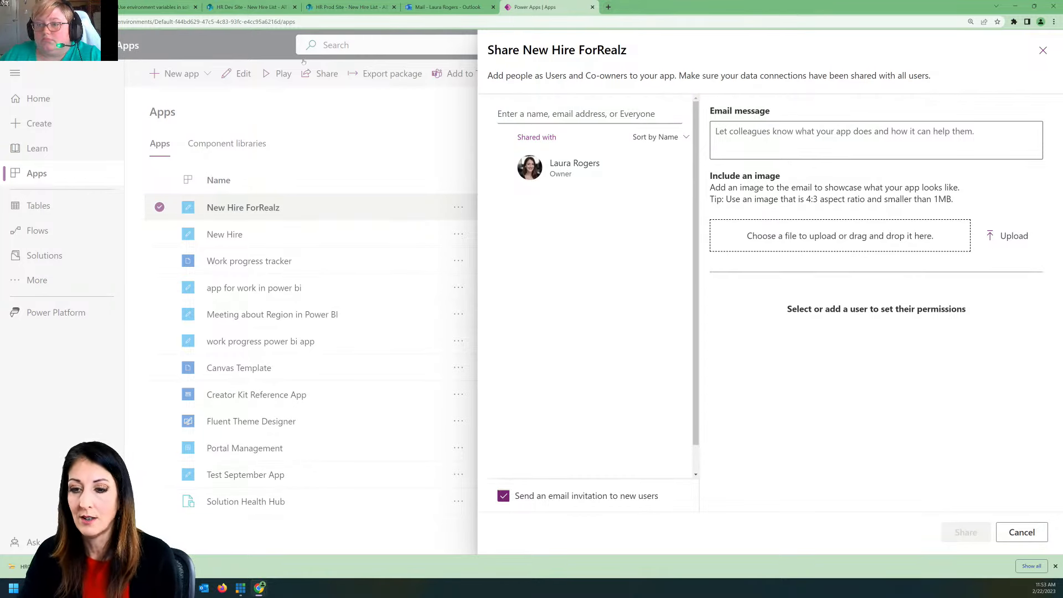
pyautogui.click(608, 114)
pyautogui.write('power hour')
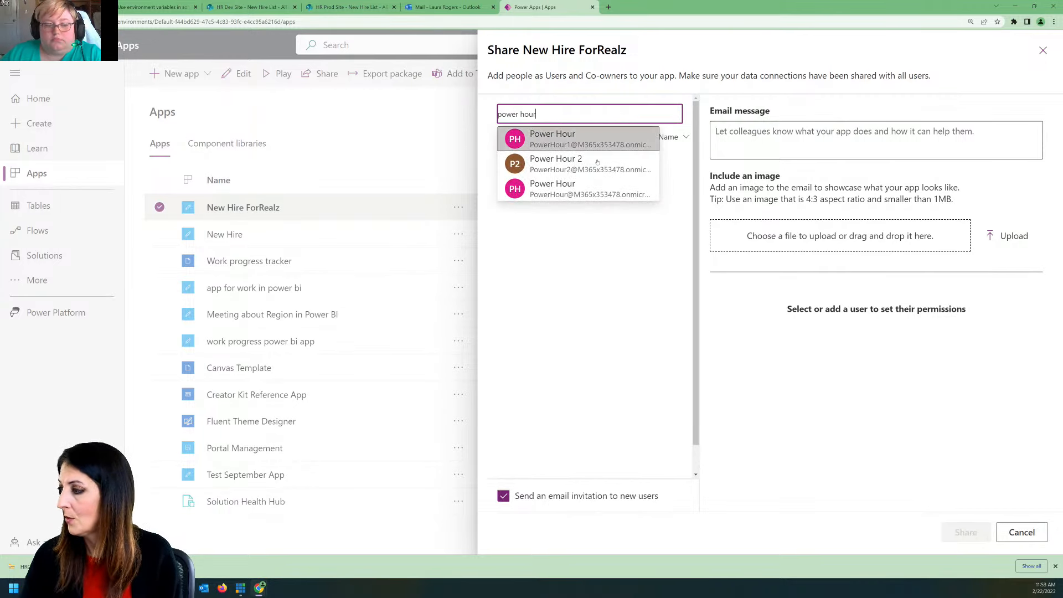
pyautogui.click(580, 189)
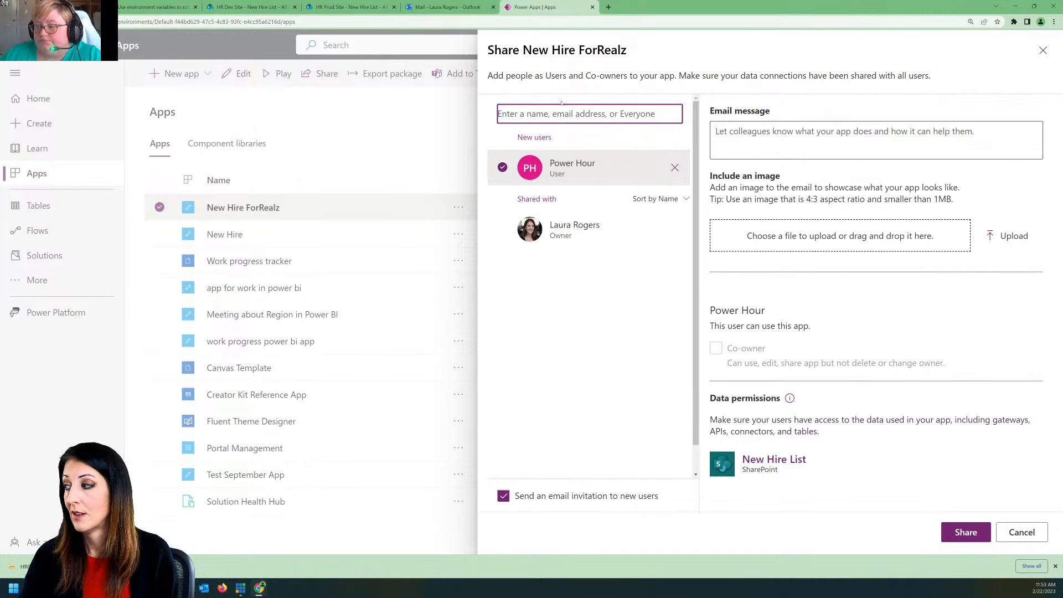
pyautogui.click(503, 496)
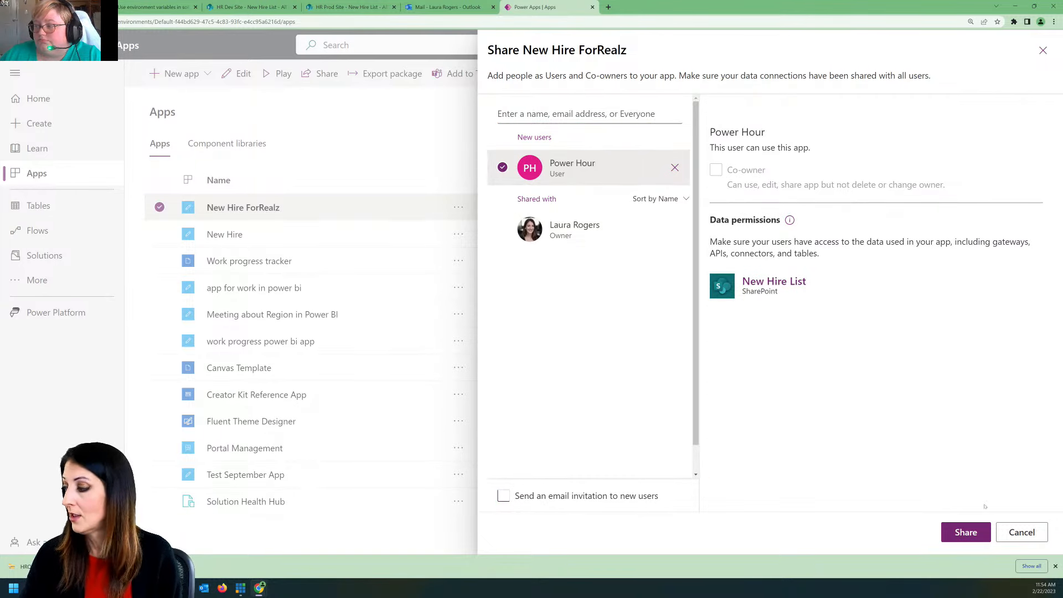
pyautogui.click(966, 532)
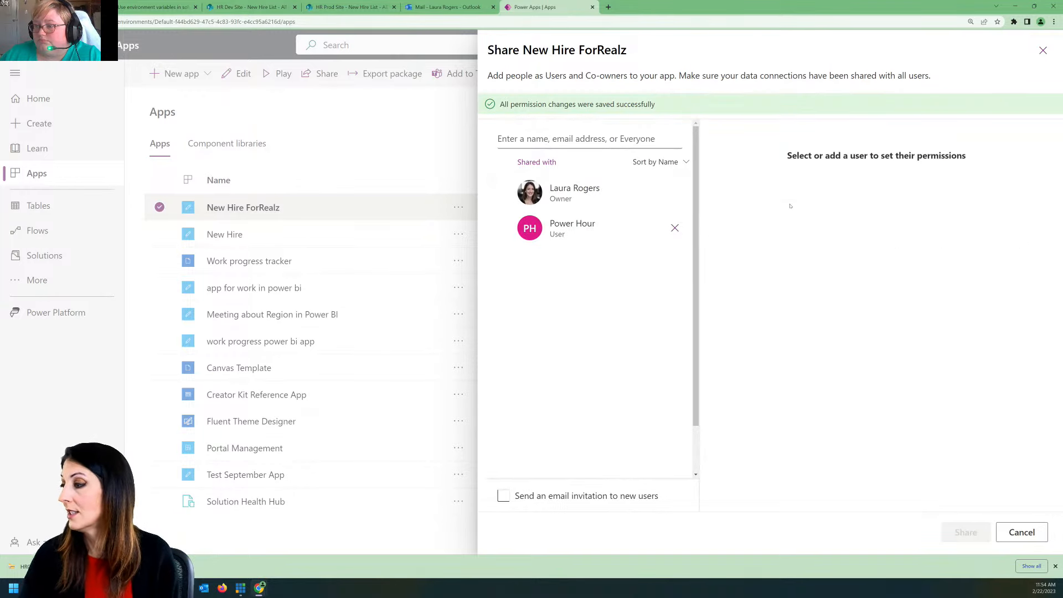
pyautogui.click(1041, 52)
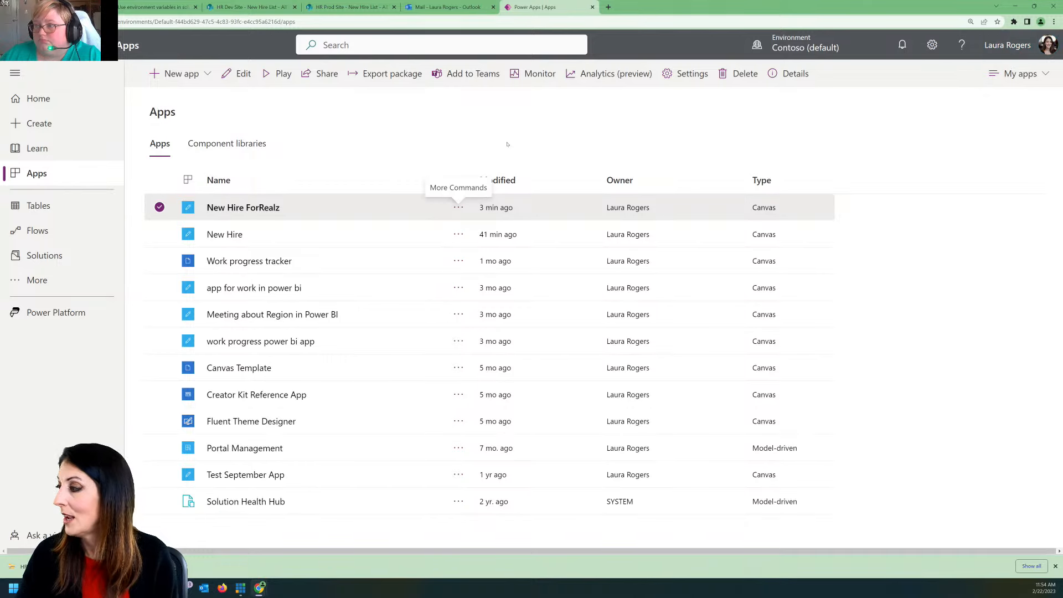
# Step: Run the New Hire ForRealz app to check its start screen, close it and refresh the apps list
pyautogui.click(466, 113)
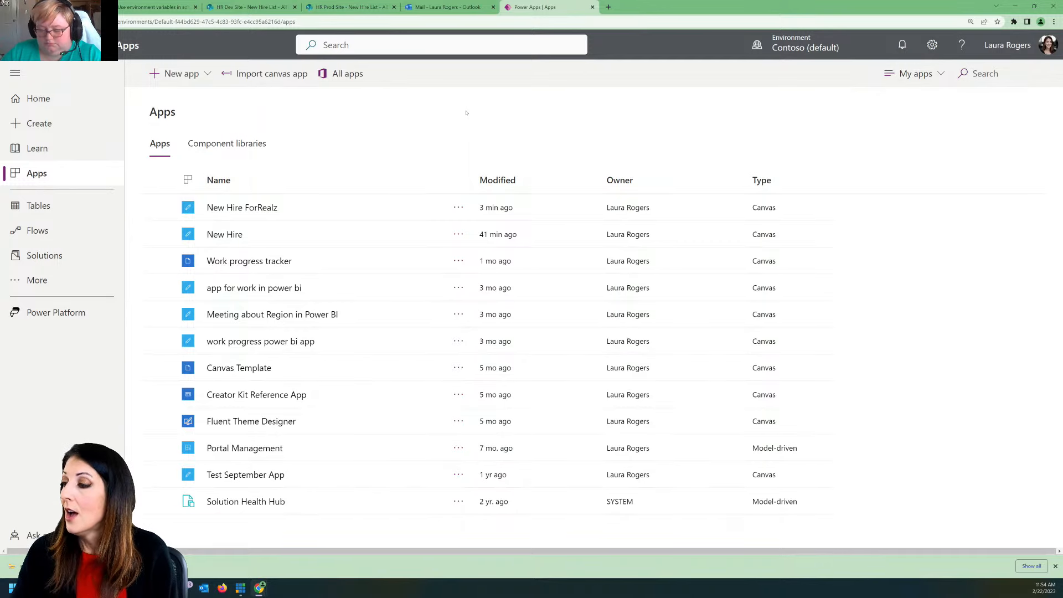
pyautogui.click(257, 209)
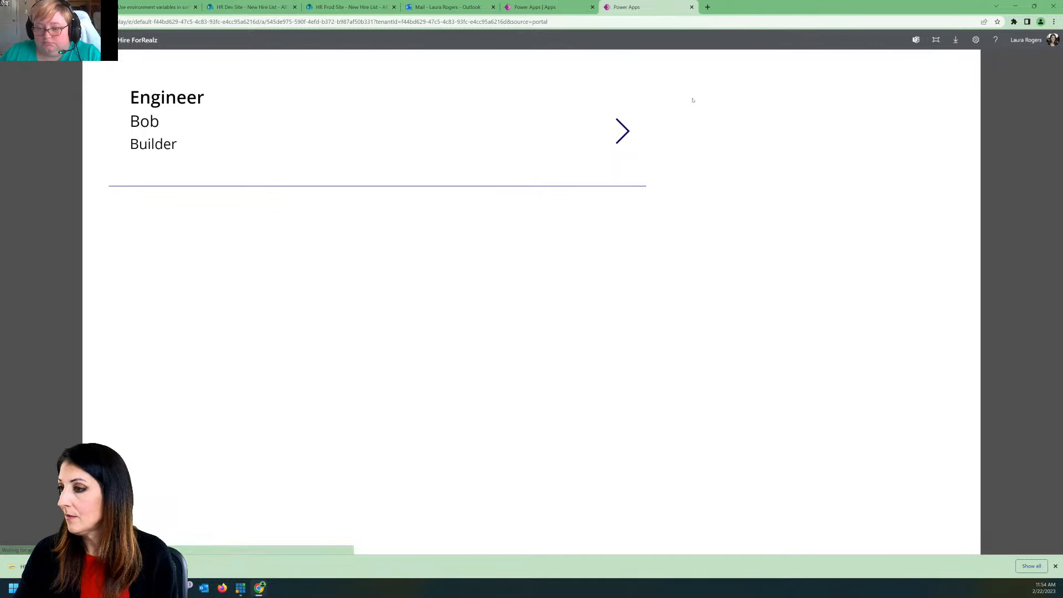
pyautogui.click(692, 7)
pyautogui.click(379, 141)
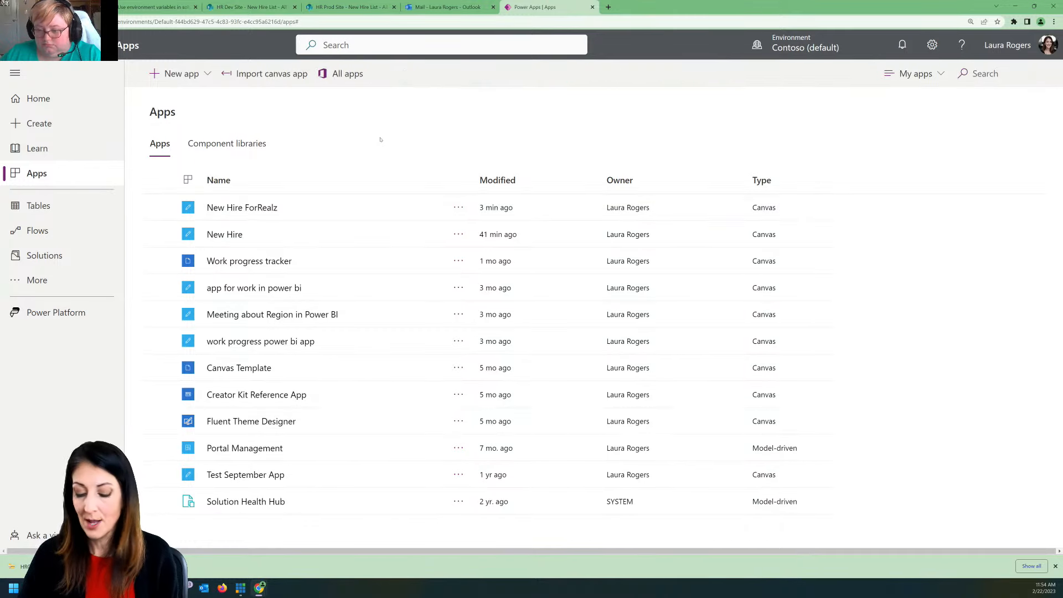
pyautogui.press('F5')
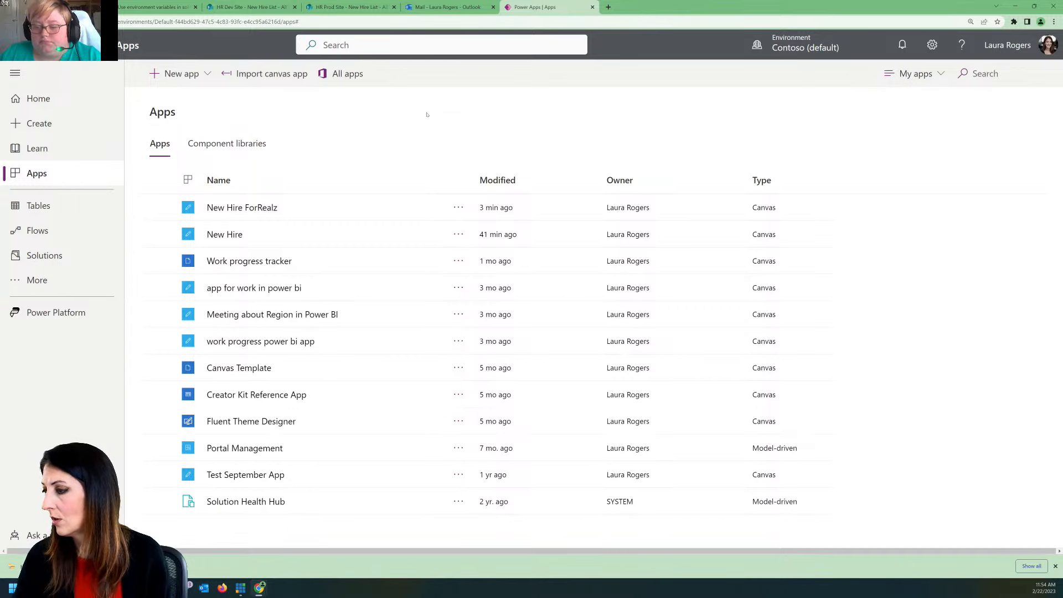
# Step: Reopen New Hire ForRealz, start a new hire form, and enter the title tester plus the hire's first and last names
pyautogui.click(266, 208)
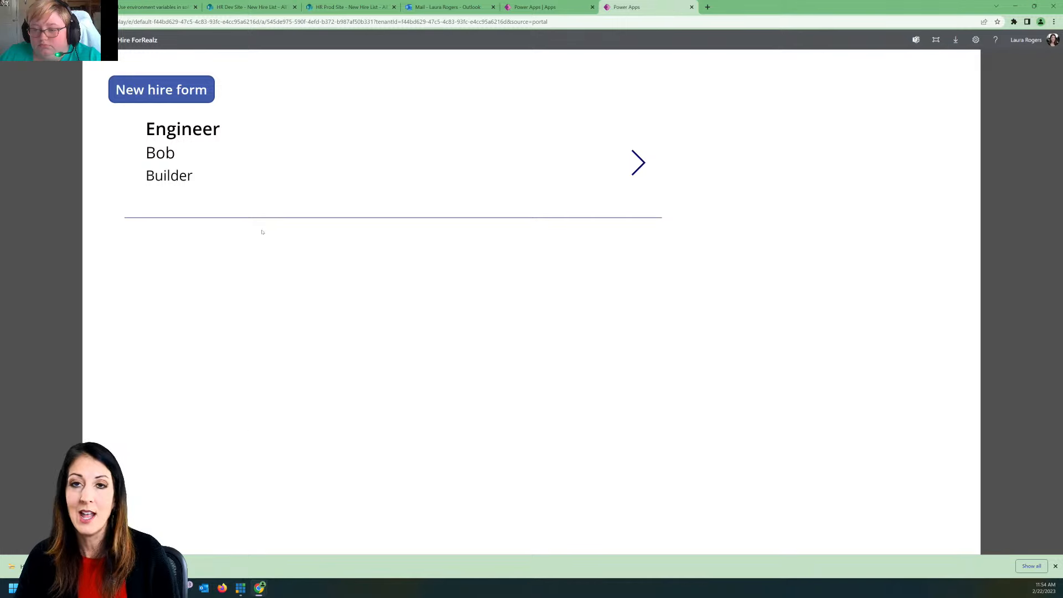
pyautogui.click(157, 100)
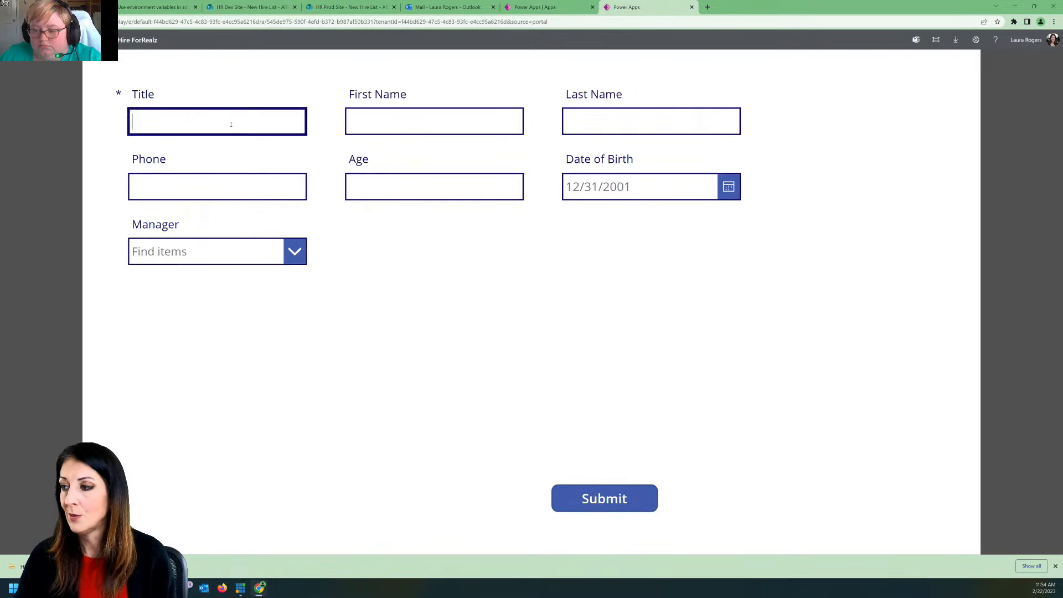
pyautogui.click(231, 124)
pyautogui.write('tesrt')
pyautogui.press('BackSpace')
pyautogui.press('BackSpace')
pyautogui.write('ter')
pyautogui.press('Tab')
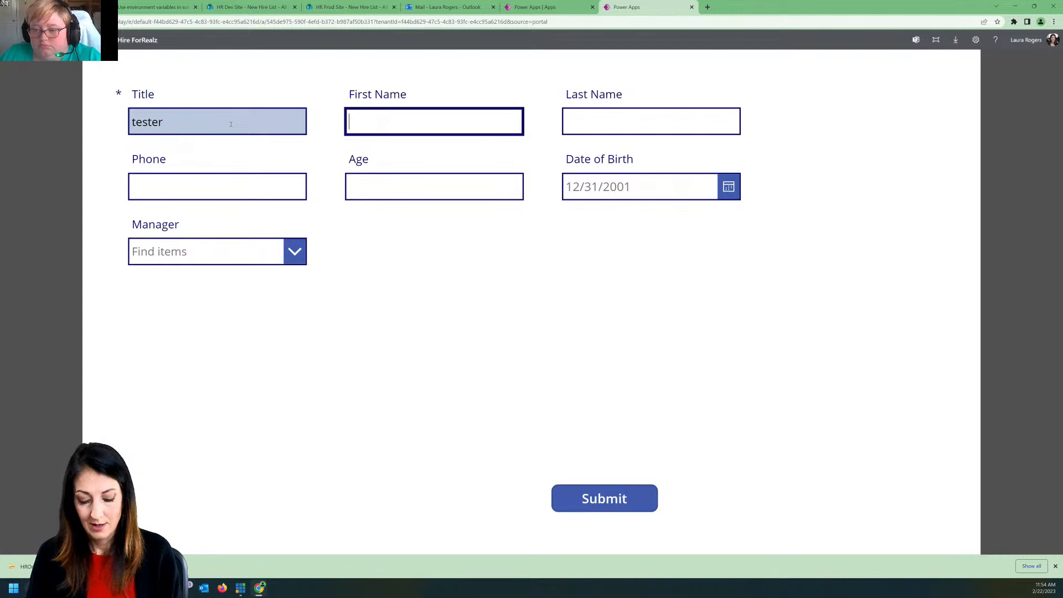
pyautogui.write('Dude')
pyautogui.press('Tab')
pyautogui.write('Man')
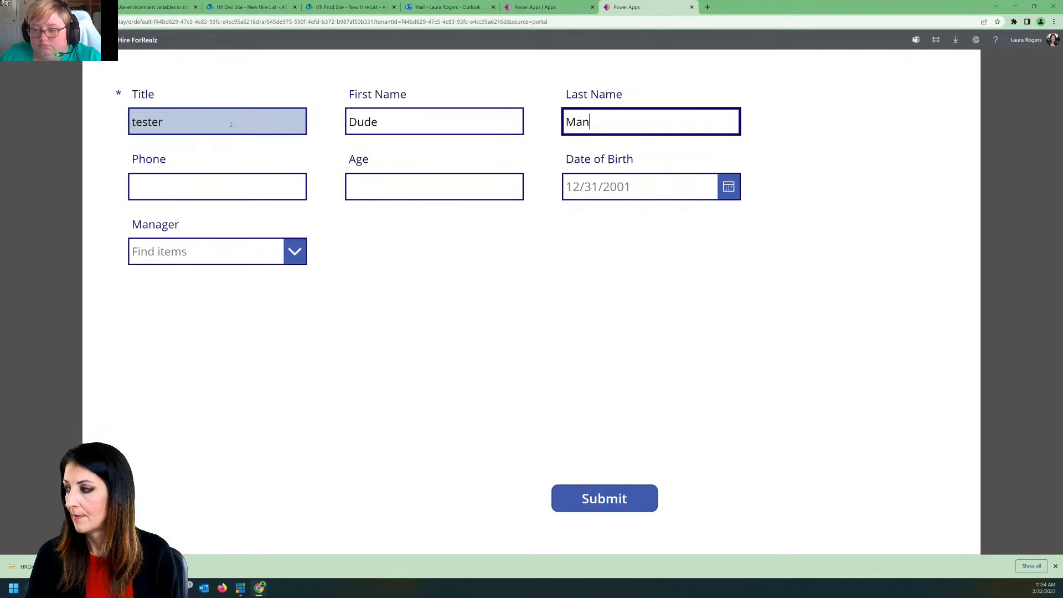
# Step: Look up and select the hire's manager, submit the new hire form and close the app
pyautogui.click(216, 251)
pyautogui.write('joelle')
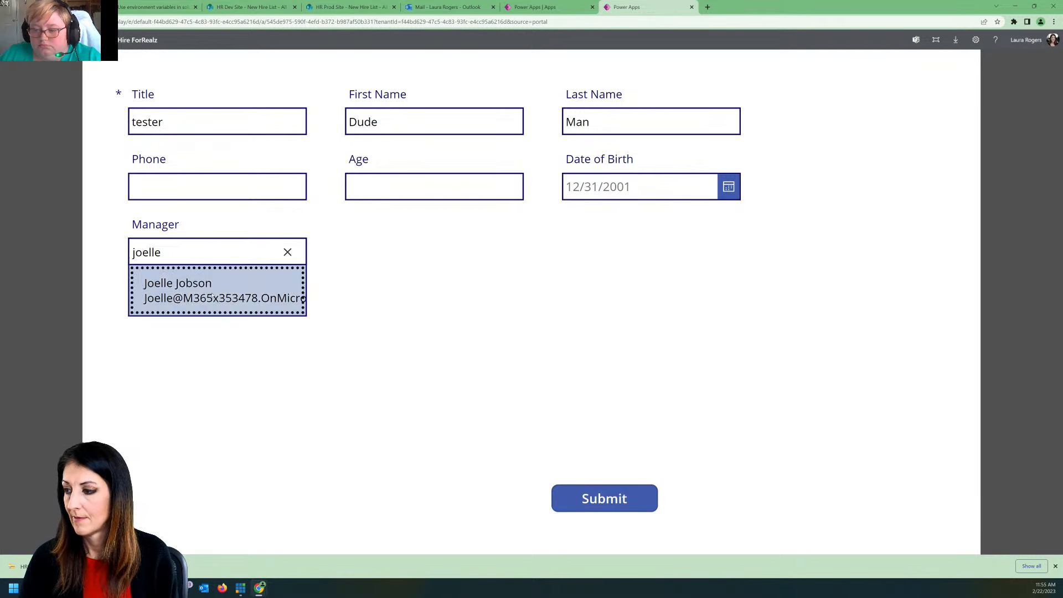
pyautogui.click(205, 290)
pyautogui.click(601, 488)
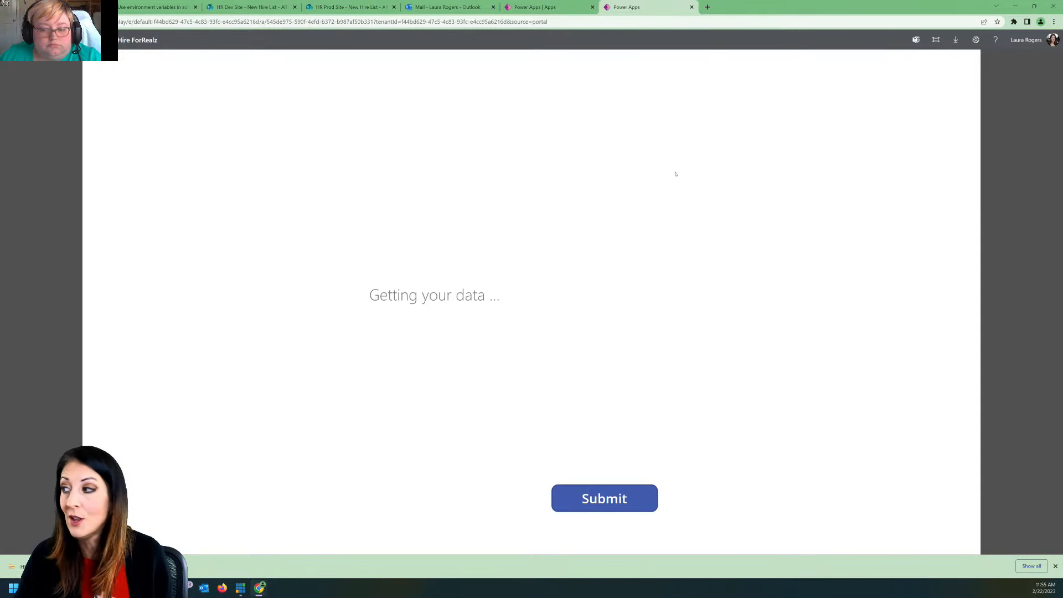
pyautogui.click(692, 7)
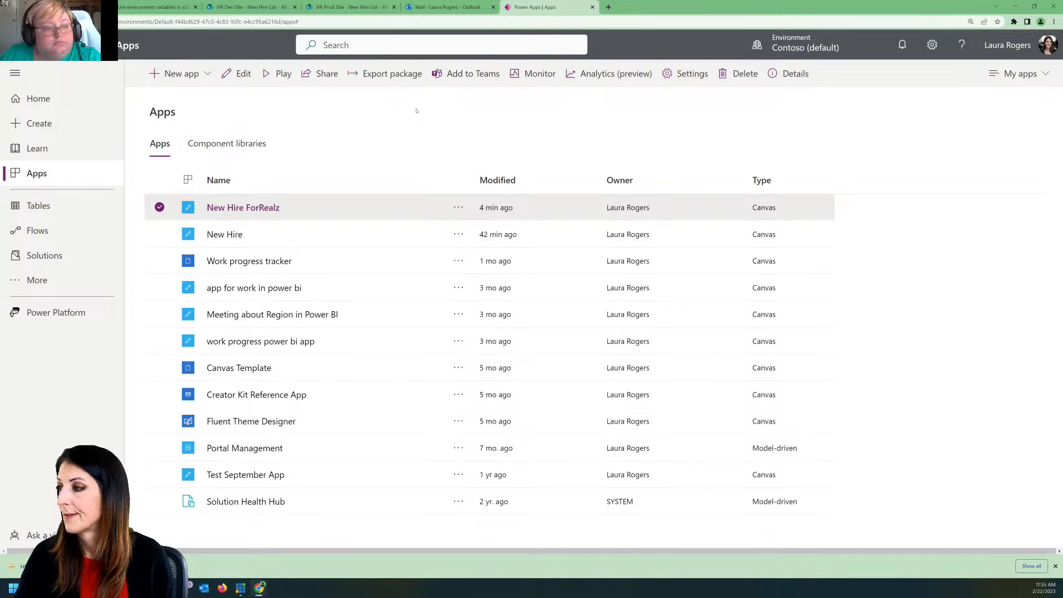
# Step: Open Power Automate in a new browser tab at flow.microsoft.com
pyautogui.click(608, 8)
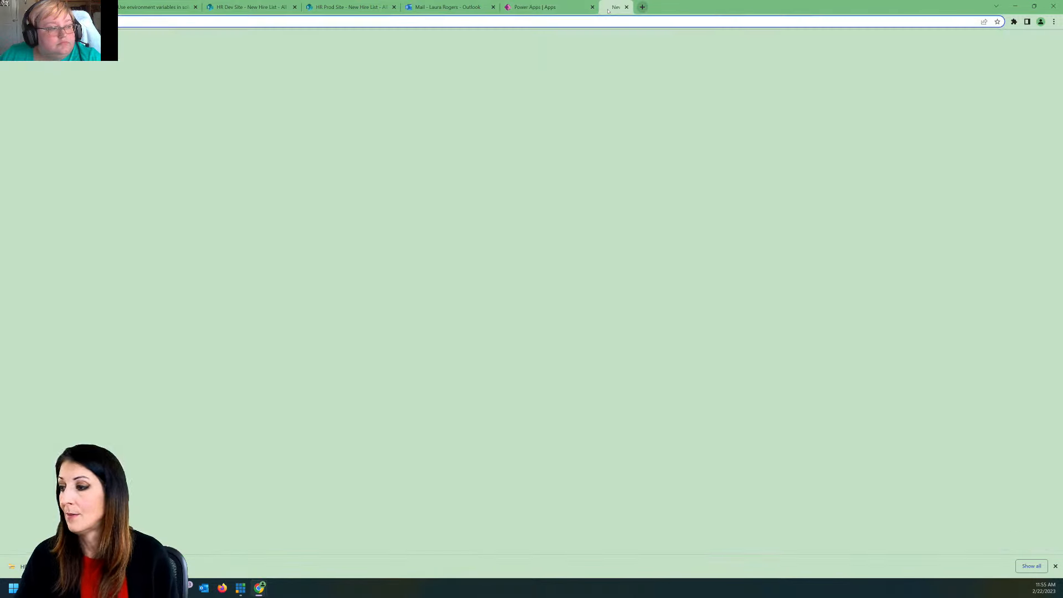
pyautogui.write('flow')
pyautogui.write(' micros')
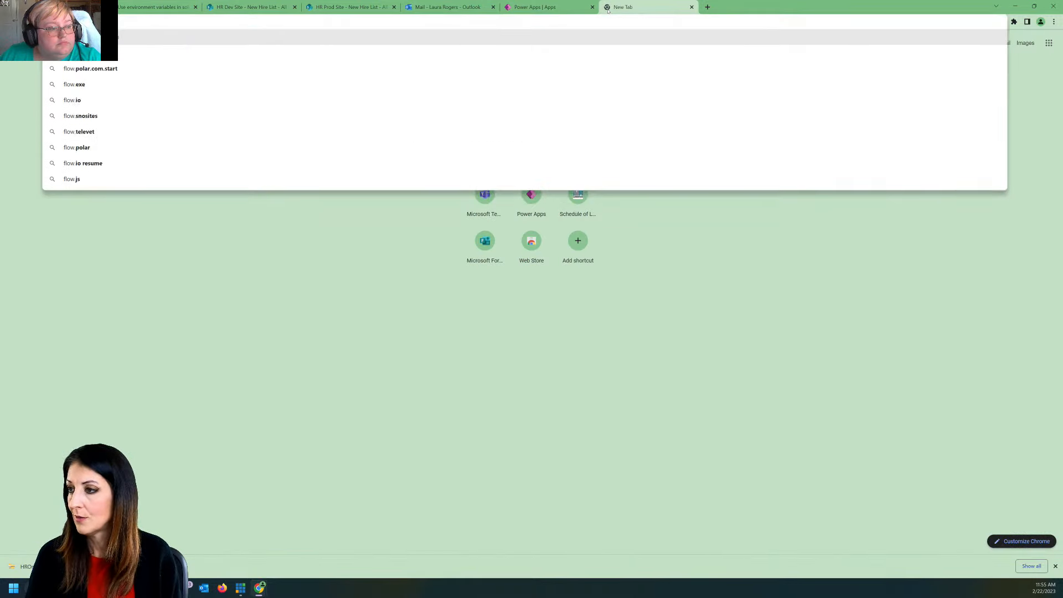
pyautogui.write('oft.com')
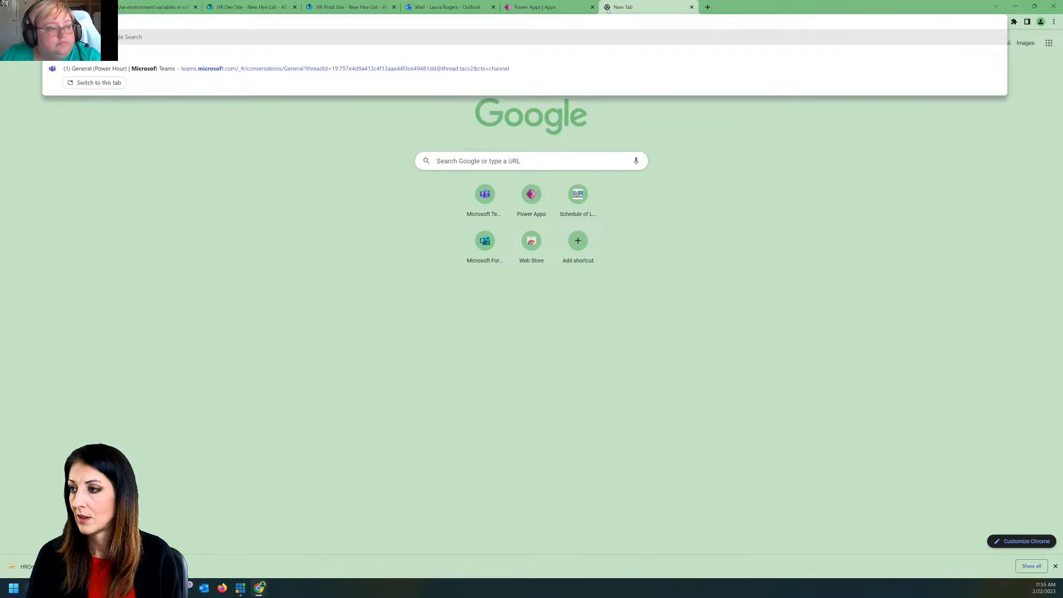
pyautogui.press('Return')
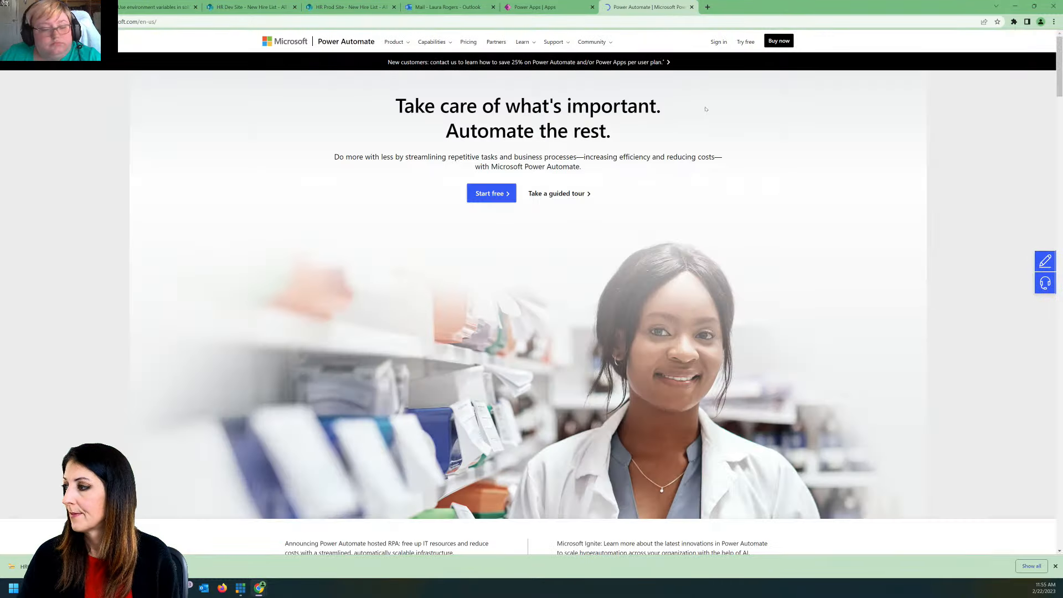
pyautogui.click(719, 42)
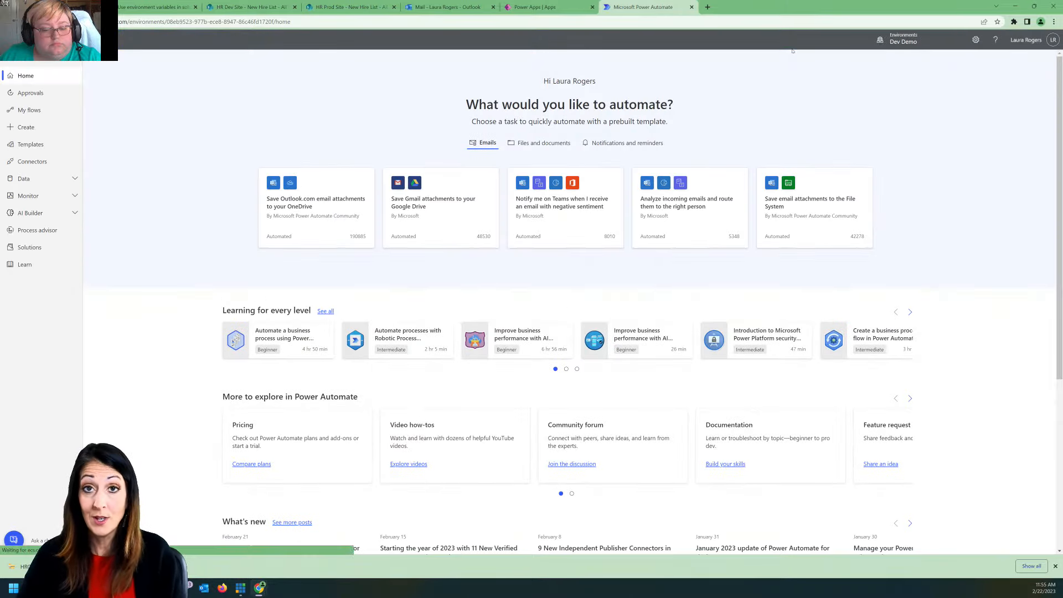
# Step: Switch the Power Automate environment to Contoso (default) and set the browser zoom to 125%
pyautogui.click(905, 42)
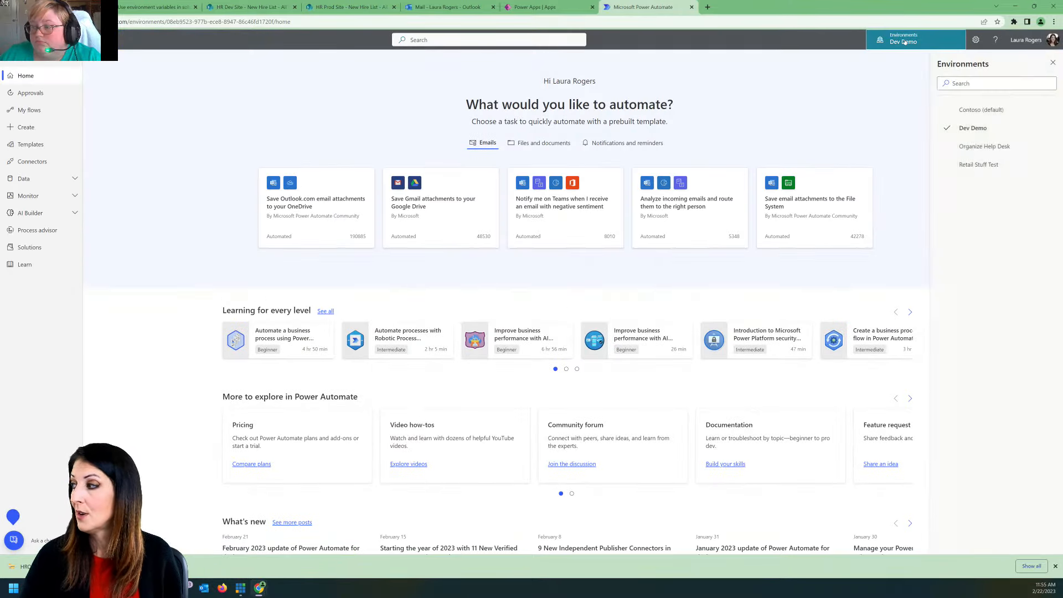
pyautogui.click(993, 111)
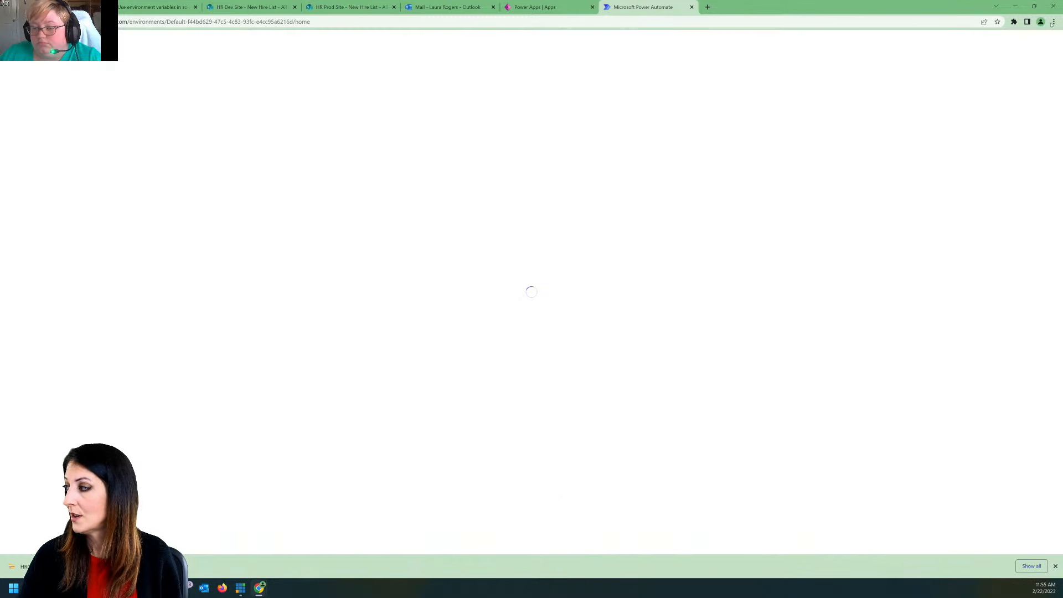
pyautogui.click(1054, 22)
pyautogui.click(1030, 101)
pyautogui.click(1030, 100)
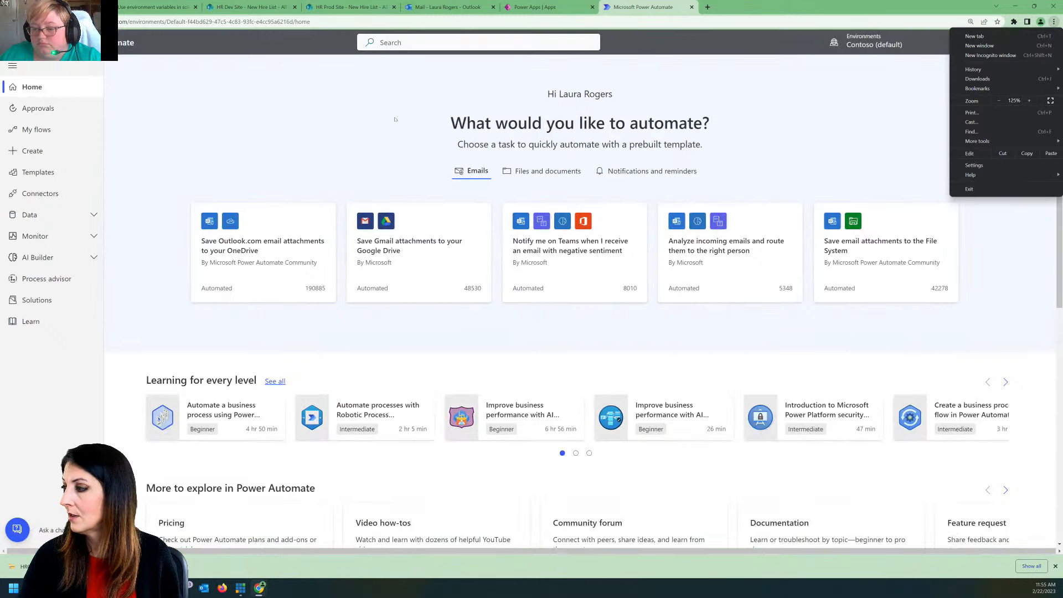
# Step: Open the New new hire email flow from the cloud flows for editing and expand its When an item is created trigger
pyautogui.click(66, 136)
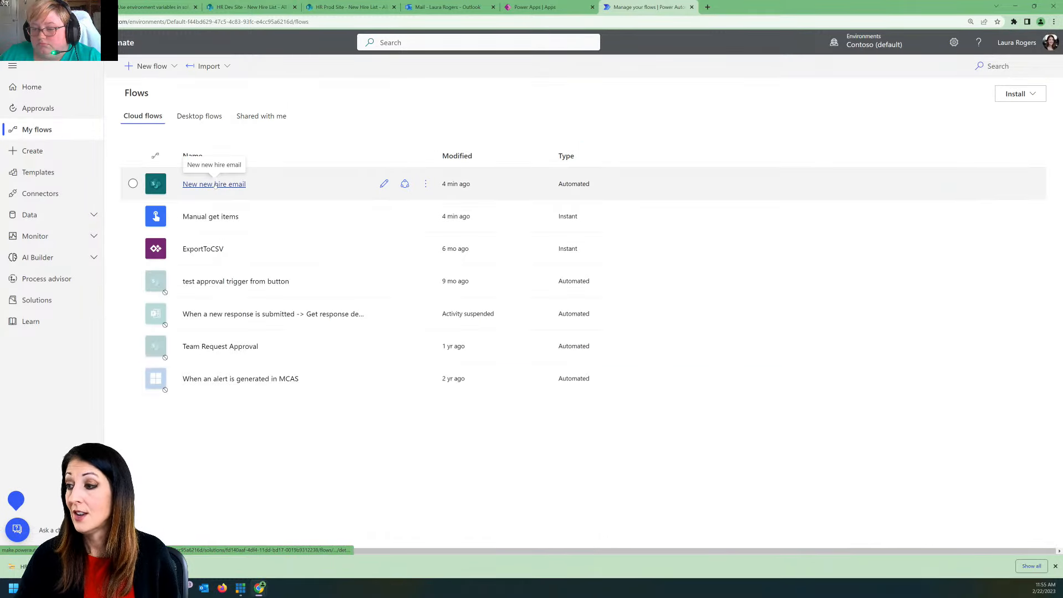
pyautogui.click(216, 184)
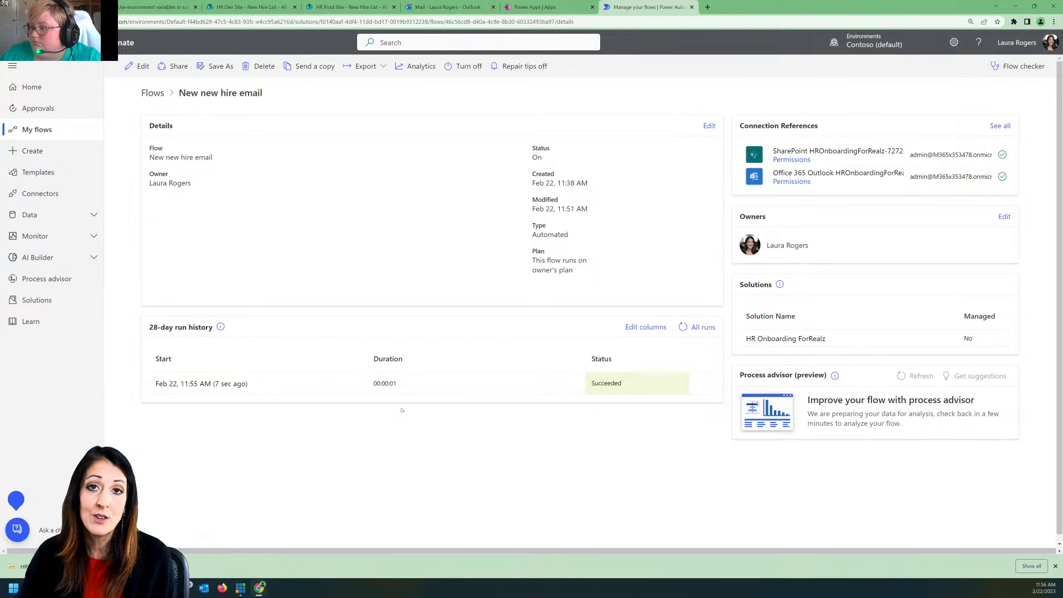
pyautogui.click(139, 66)
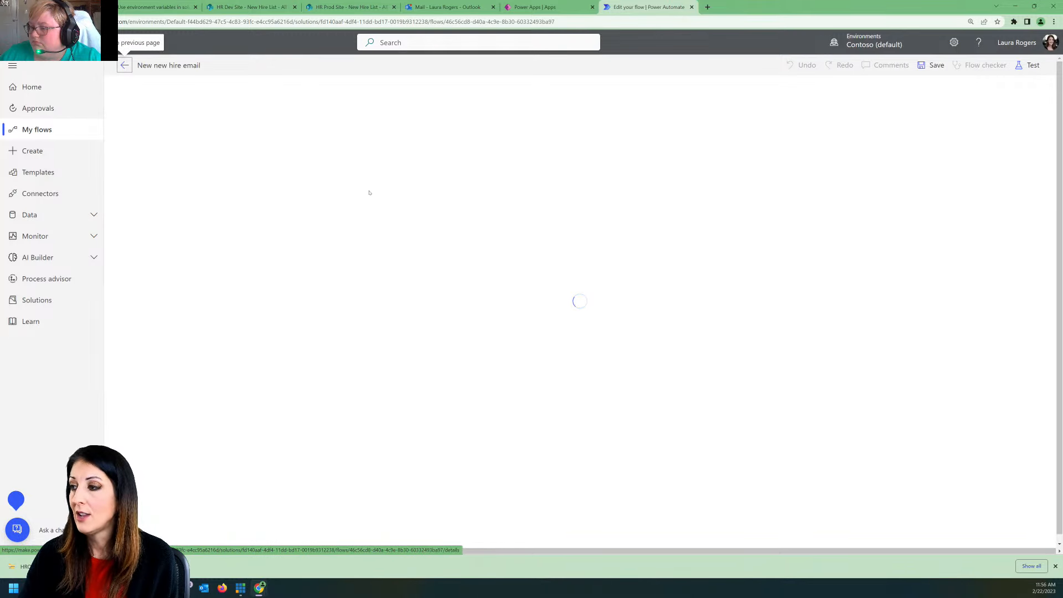
pyautogui.click(554, 94)
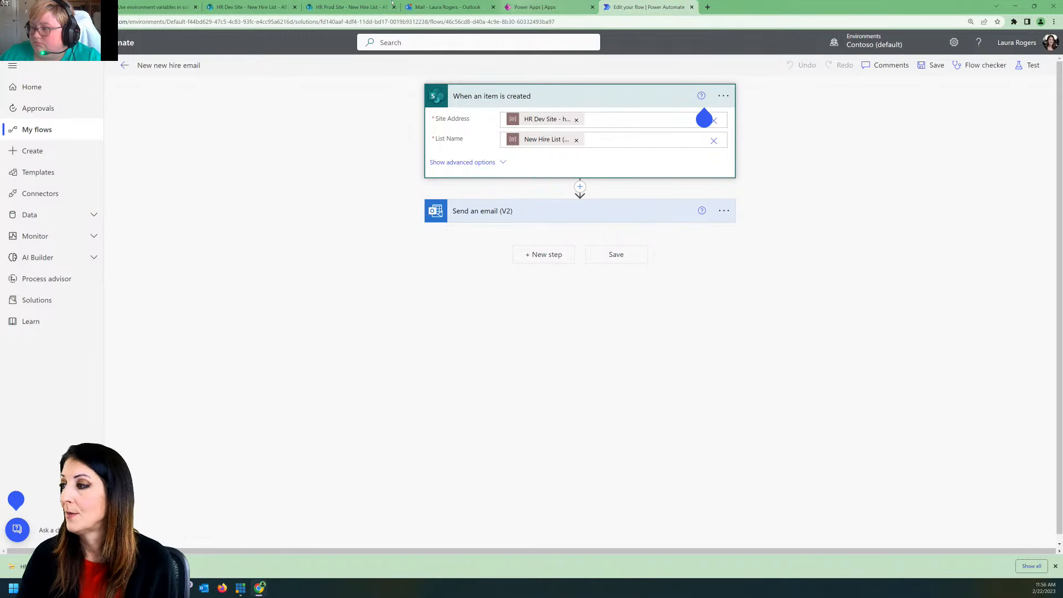
# Step: Switch to Outlook, open the newest Thanks email in the inbox and check the new hire's name in its message
pyautogui.click(434, 6)
pyautogui.click(277, 174)
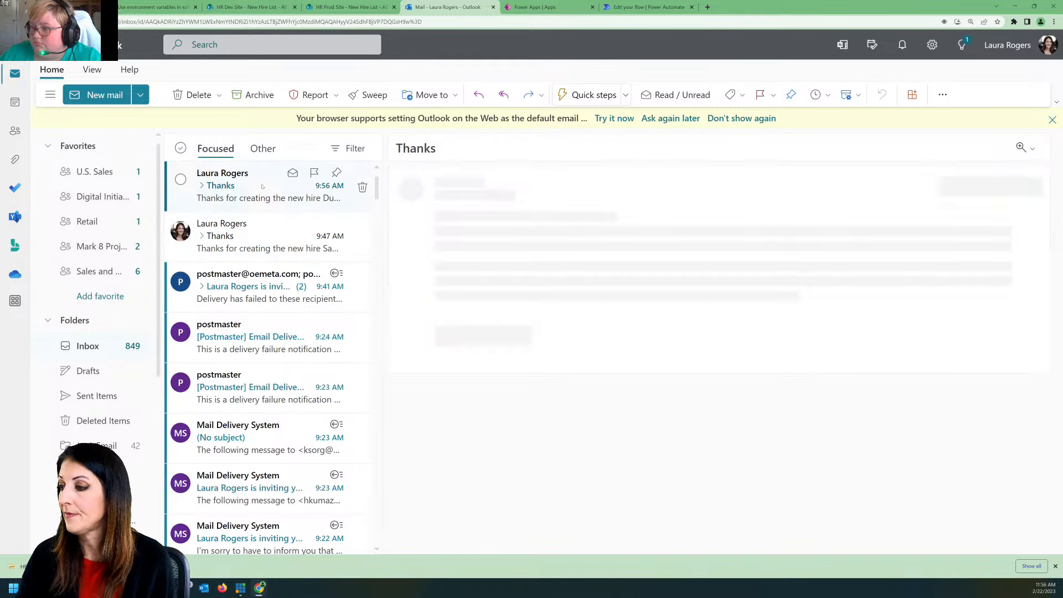
pyautogui.moveTo(566, 232); pyautogui.dragTo(612, 232)
pyautogui.click(612, 232)
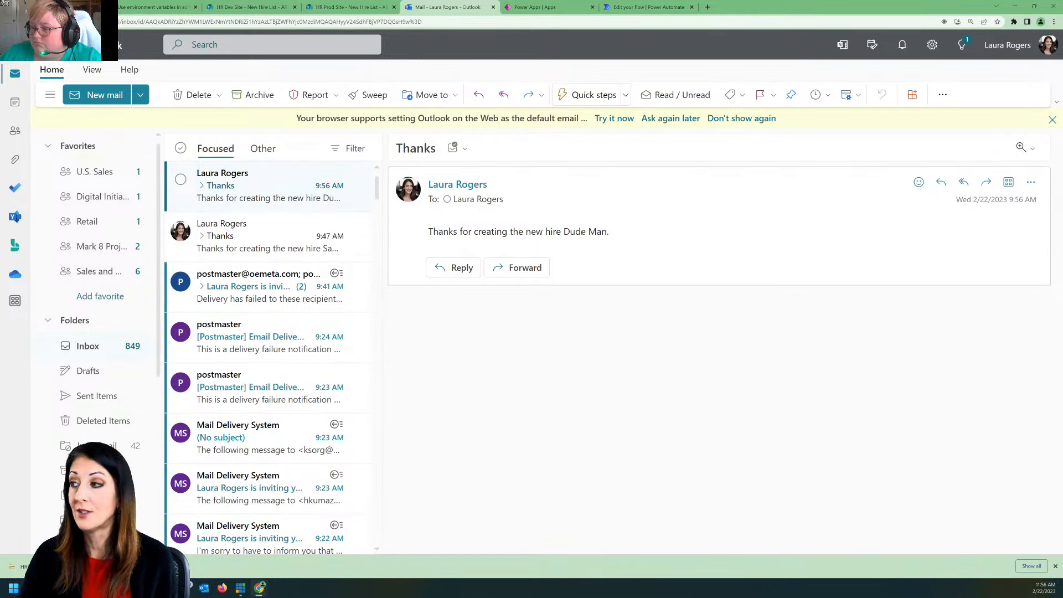